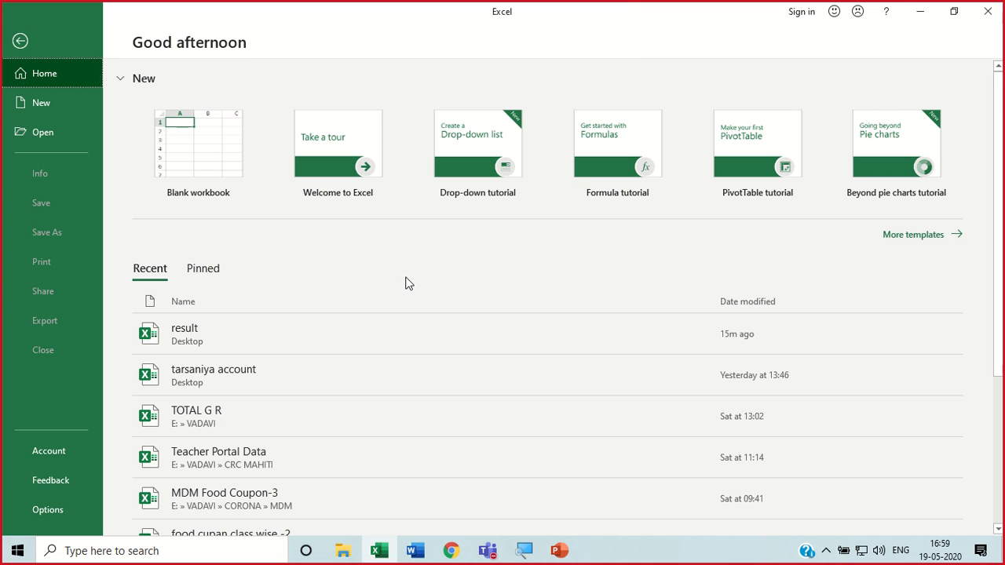
Open the recent workbook result and inspect header cells A2 to F2 and the total formula in F3.
{"action": "left_click", "coordinate": [196, 334]}
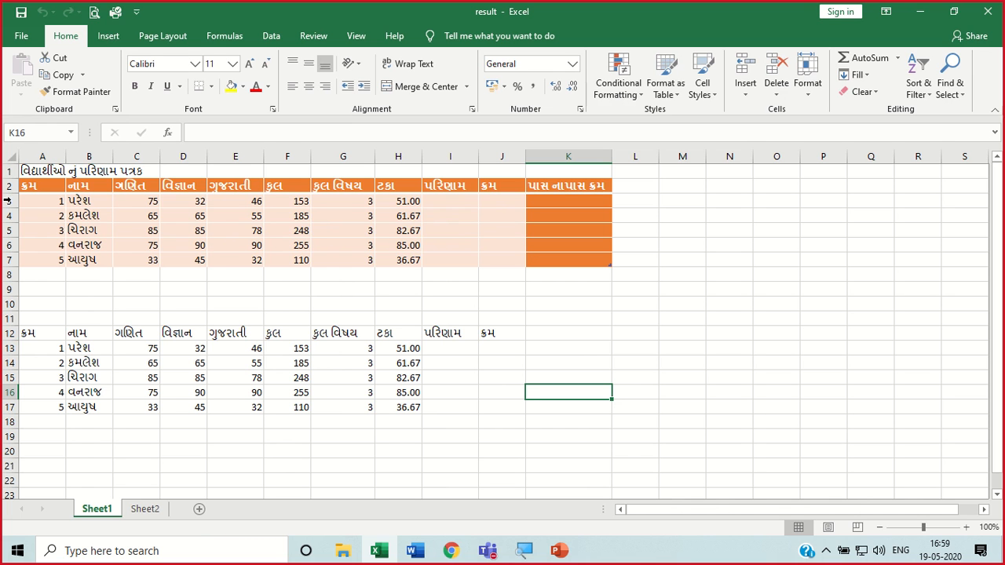
{"action": "left_click", "coordinate": [40, 190]}
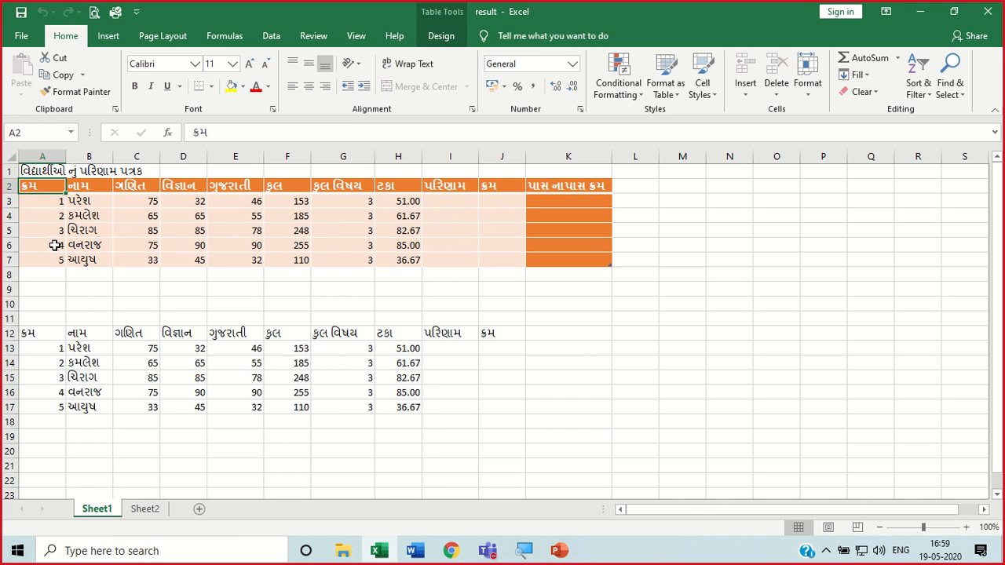
{"action": "left_click", "coordinate": [87, 189]}
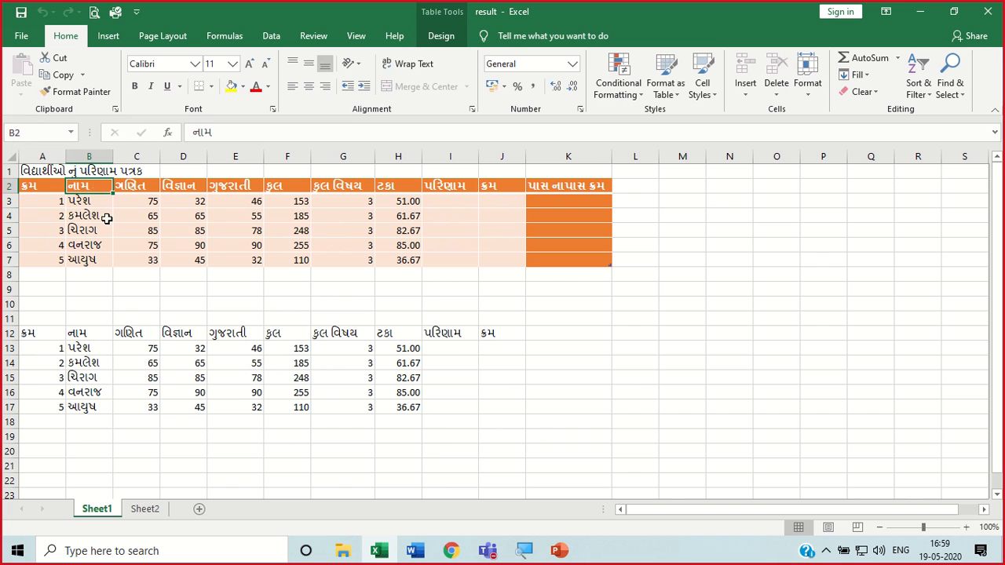
{"action": "left_click", "coordinate": [138, 187]}
{"action": "left_click", "coordinate": [180, 187]}
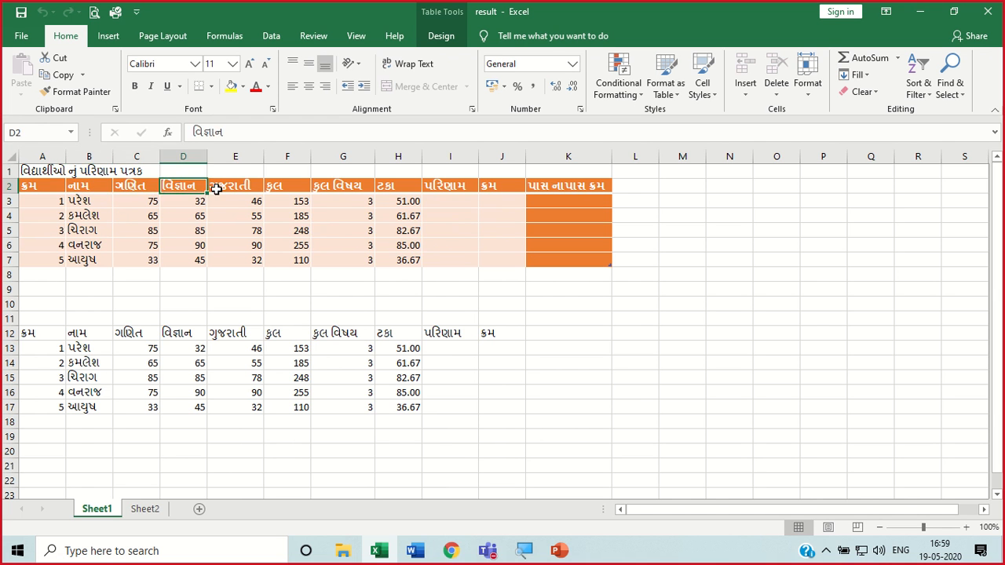
{"action": "left_click", "coordinate": [227, 187]}
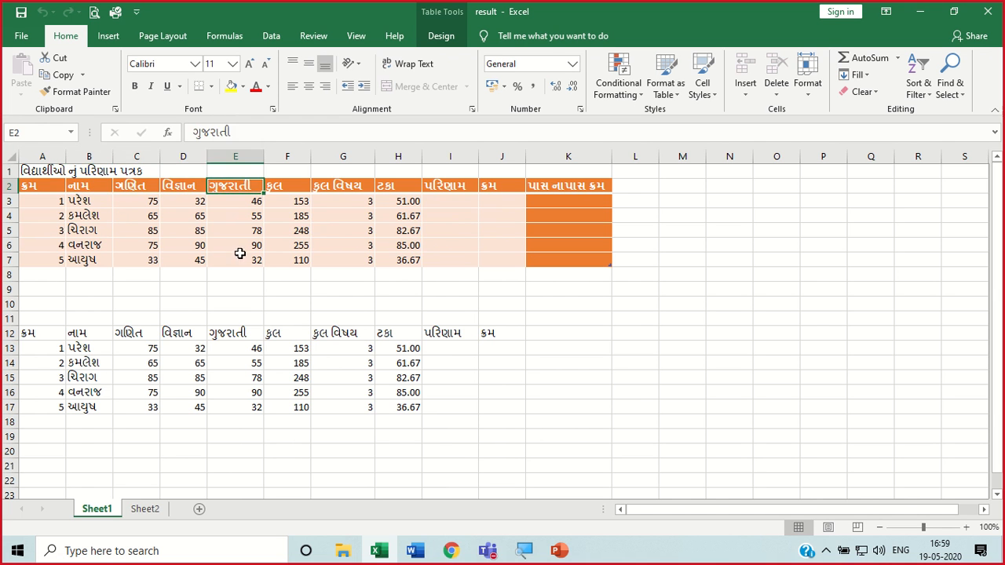
{"action": "left_click", "coordinate": [291, 190]}
{"action": "left_click", "coordinate": [294, 204]}
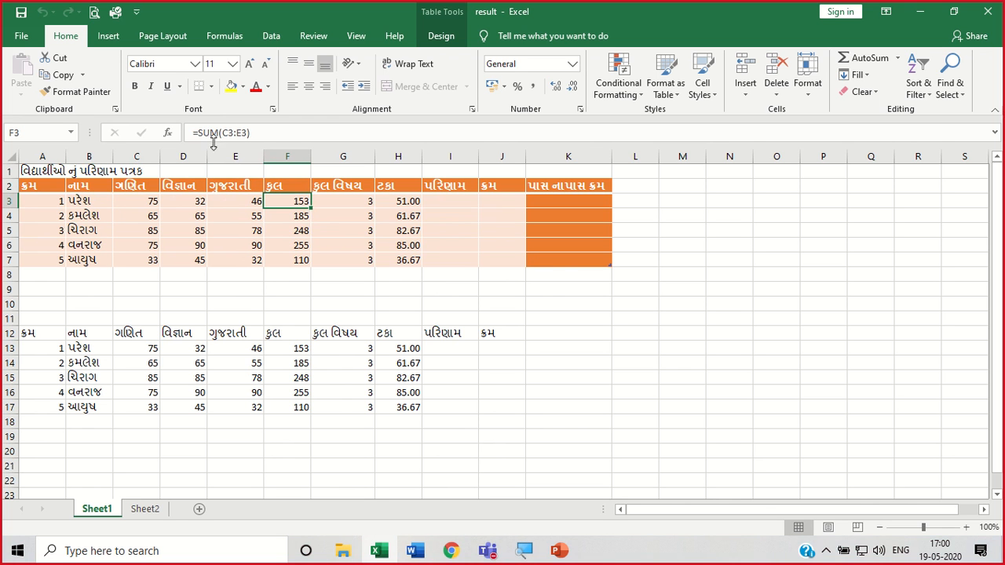
Clear the subject-count values in cells G3:G7 of the upper results table.
{"action": "left_click", "coordinate": [336, 203]}
{"action": "left_click_drag", "start_coordinate": [337, 199], "coordinate": [341, 260]}
{"action": "key", "text": "Delete"}
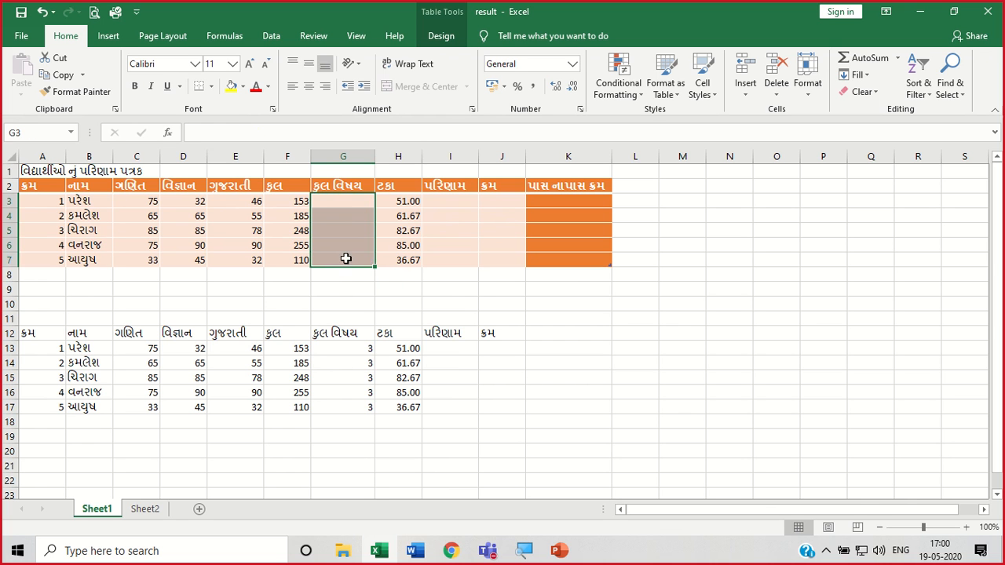
{"action": "left_click", "coordinate": [351, 201]}
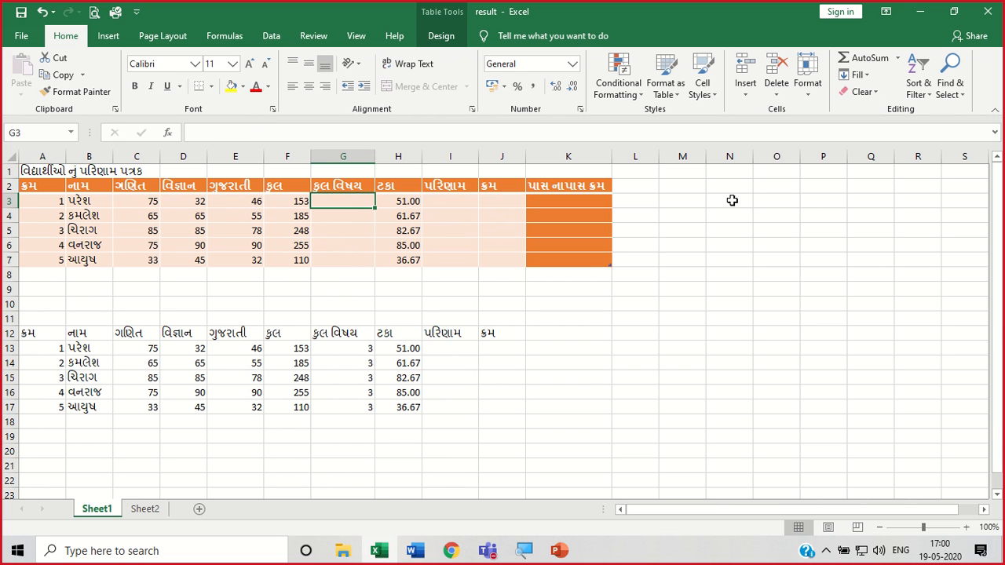
{"action": "left_click_drag", "start_coordinate": [730, 200], "coordinate": [714, 338]}
{"action": "scroll", "coordinate": [714, 347], "scroll_direction": "up", "scroll_amount": 11}
{"action": "scroll", "coordinate": [714, 346], "scroll_direction": "up", "scroll_amount": 12}
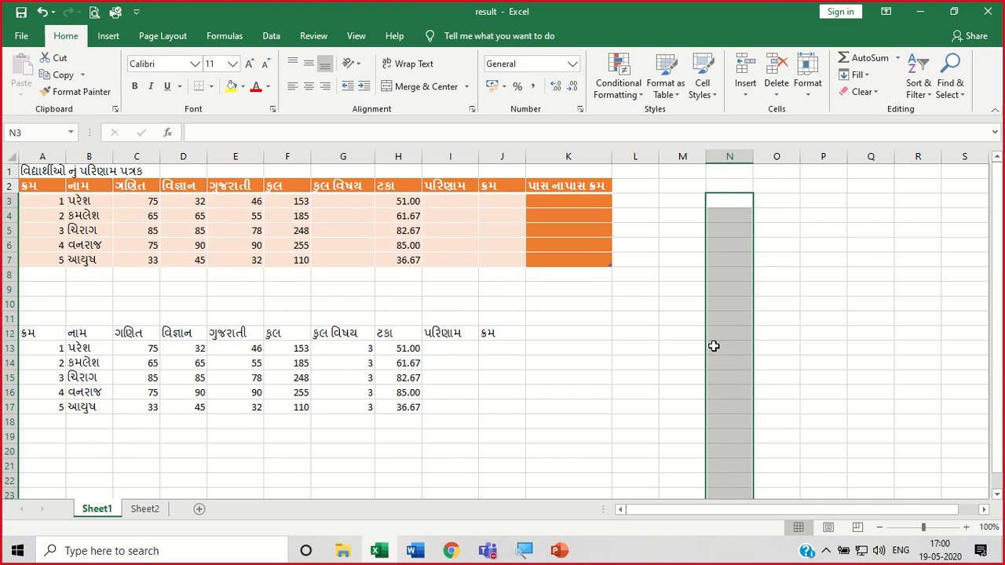
{"action": "left_click", "coordinate": [682, 348]}
Enter a COUNT formula in G3 that counts the subject marks in C3:E3 and fills the column.
{"action": "left_click", "coordinate": [350, 206]}
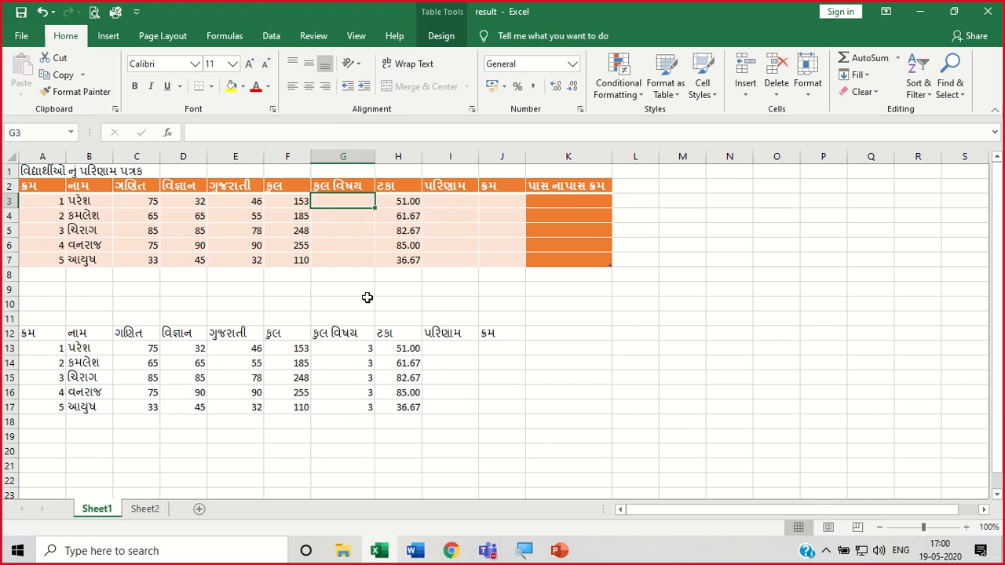
{"action": "type", "text": "="}
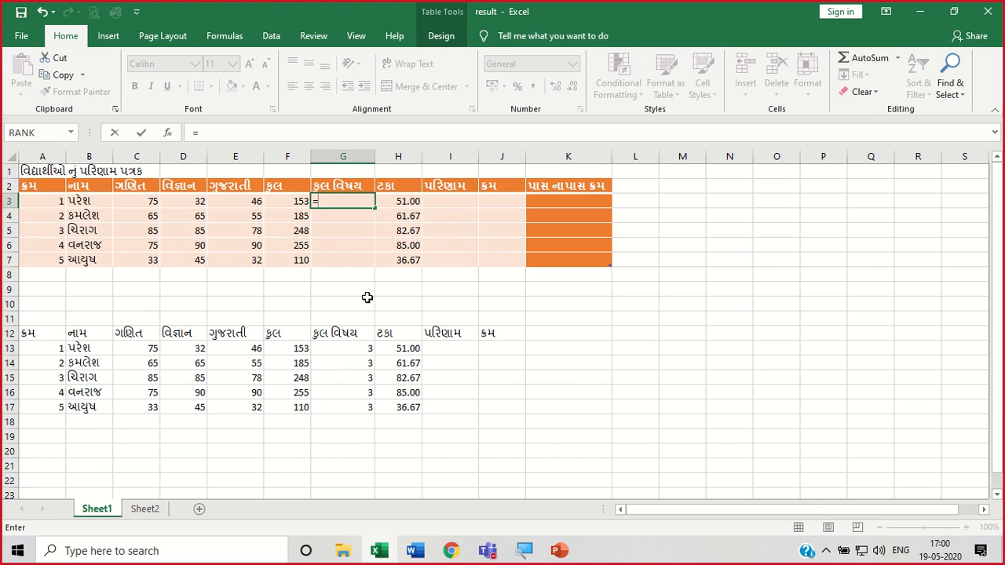
{"action": "type", "text": "count"}
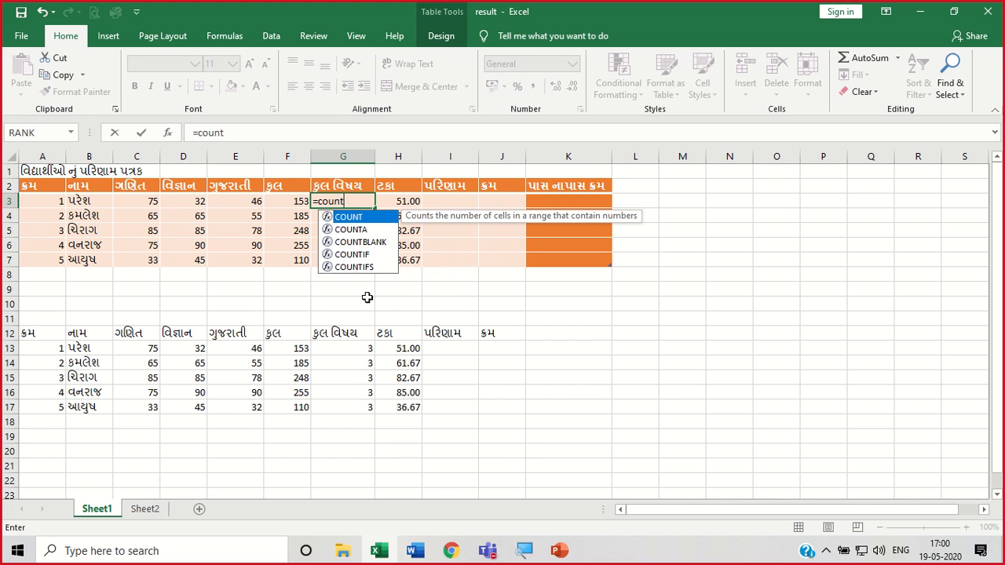
{"action": "type", "text": "("}
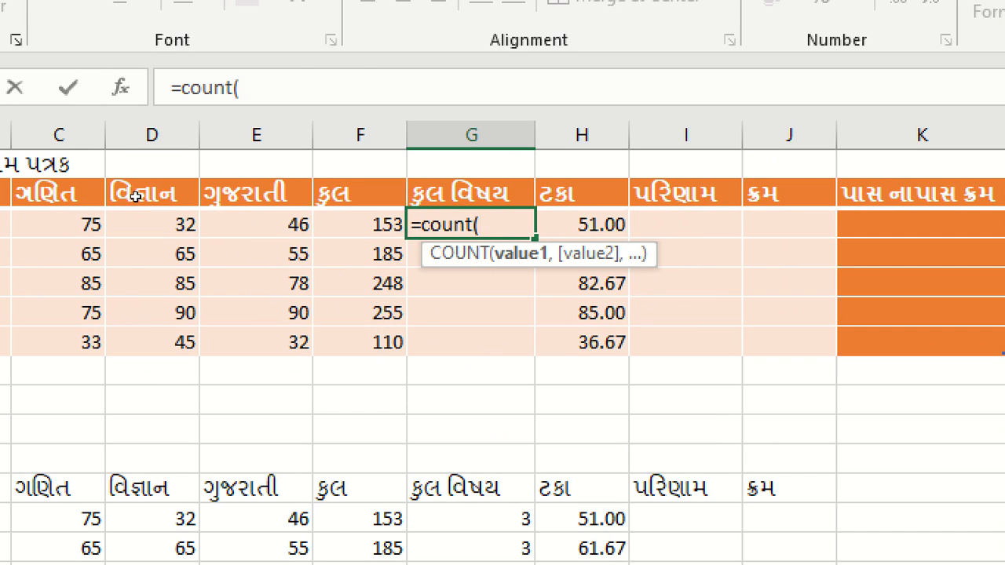
{"action": "left_click_drag", "start_coordinate": [59, 224], "coordinate": [251, 201]}
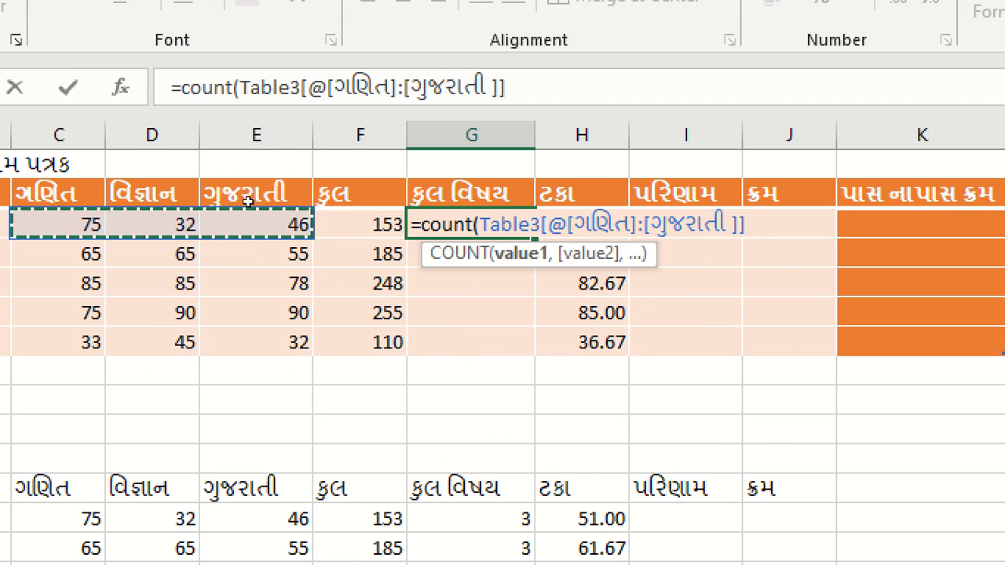
{"action": "type", "text": ")"}
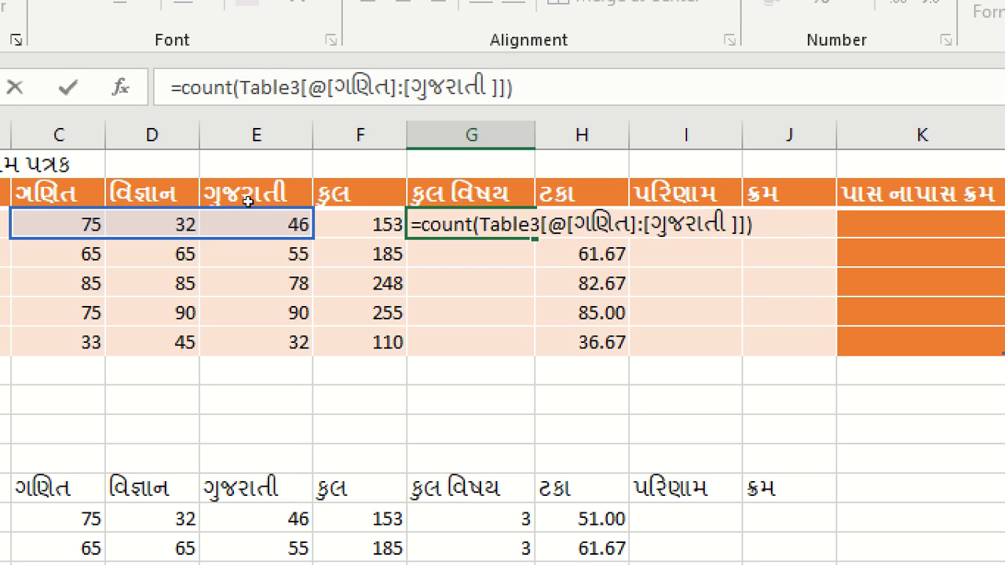
{"action": "key", "text": "Return"}
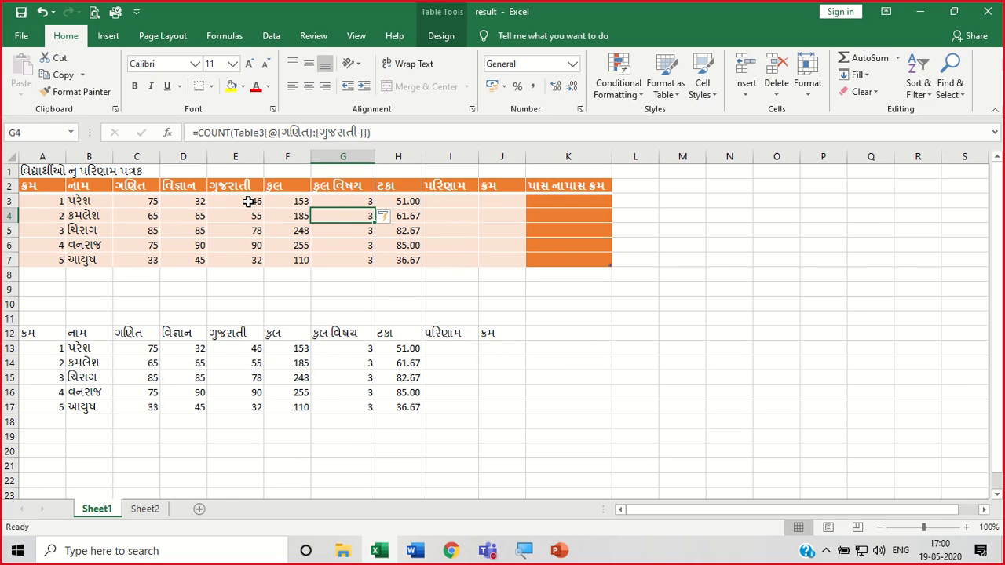
{"action": "left_click", "coordinate": [339, 202]}
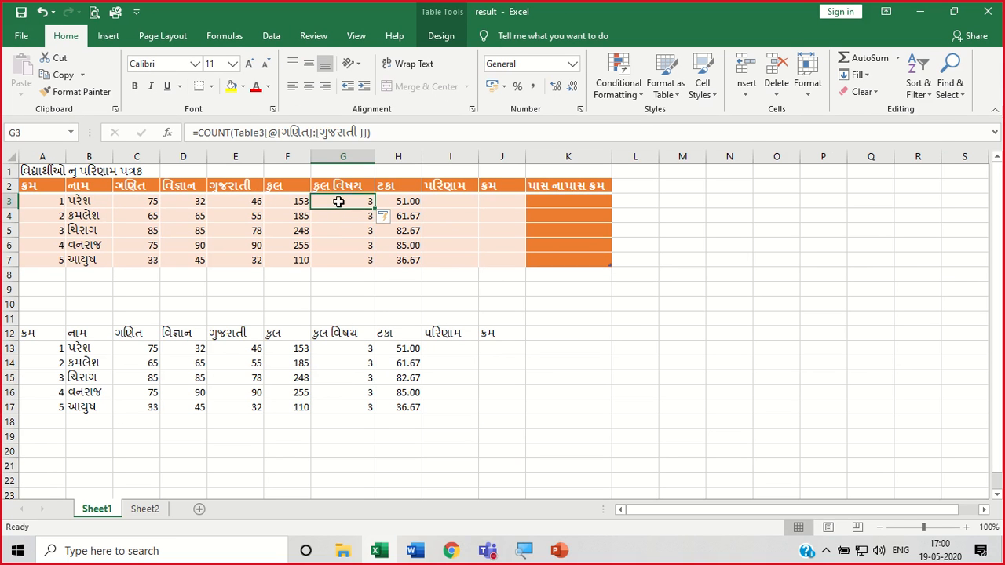
{"action": "left_click", "coordinate": [638, 322]}
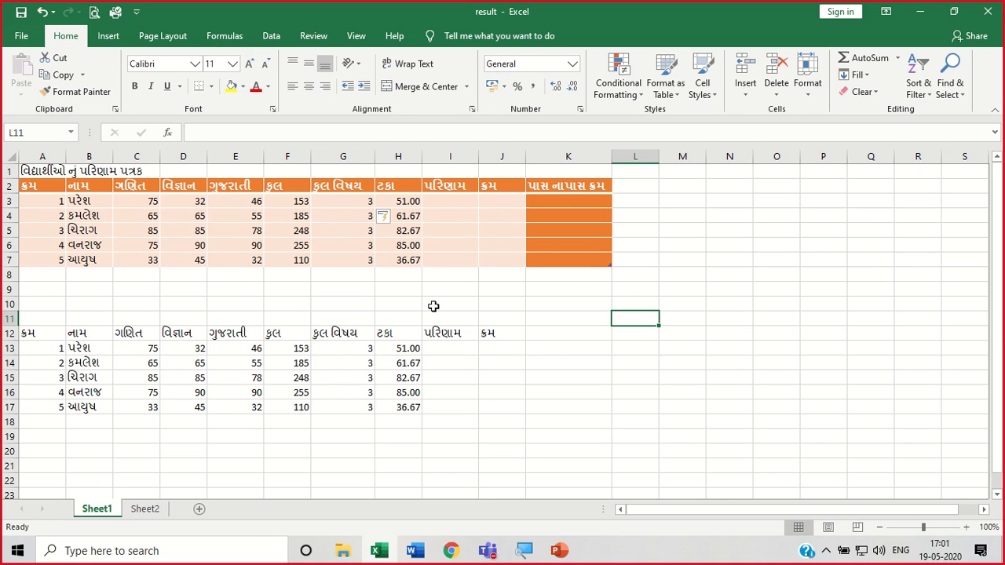
Clear the total marks in cells F3:F7 of the upper results table.
{"action": "left_click", "coordinate": [289, 201]}
{"action": "left_click_drag", "start_coordinate": [289, 201], "coordinate": [299, 256]}
{"action": "key", "text": "Delete"}
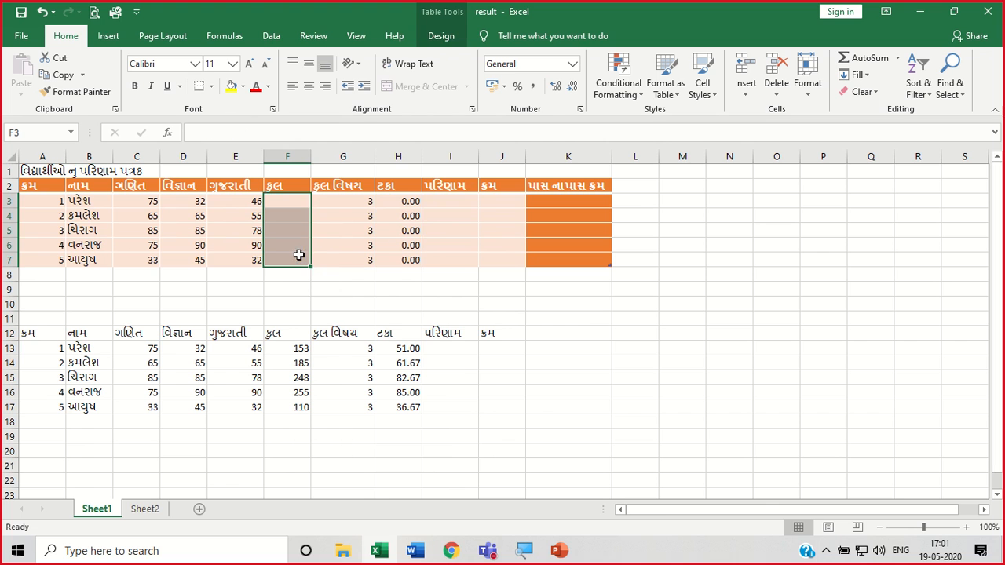
{"action": "left_click", "coordinate": [603, 333]}
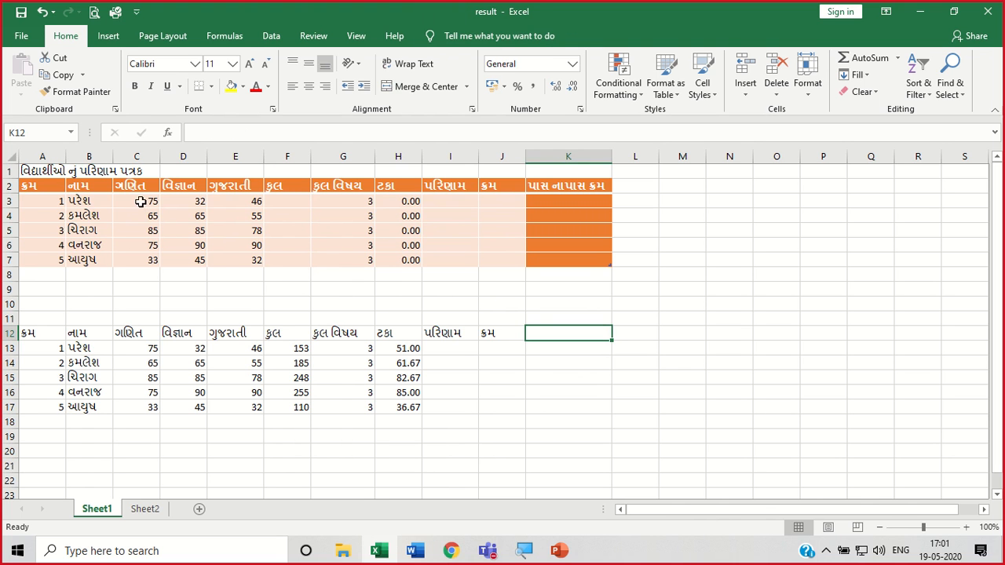
Examine the average, count and sum of each student's marks by selecting columns C to E row by row.
{"action": "left_click_drag", "start_coordinate": [140, 201], "coordinate": [234, 198]}
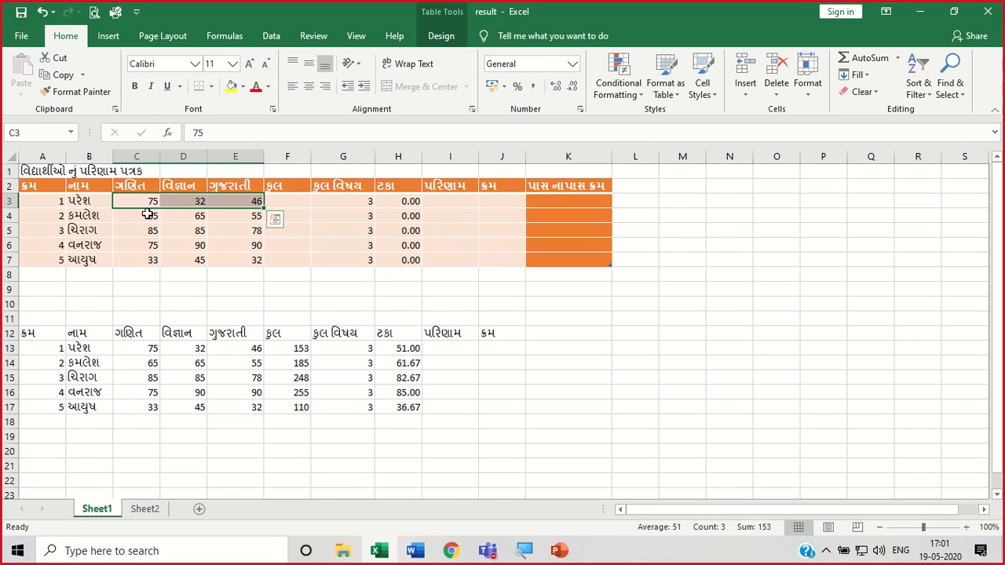
{"action": "left_click_drag", "start_coordinate": [148, 213], "coordinate": [232, 213]}
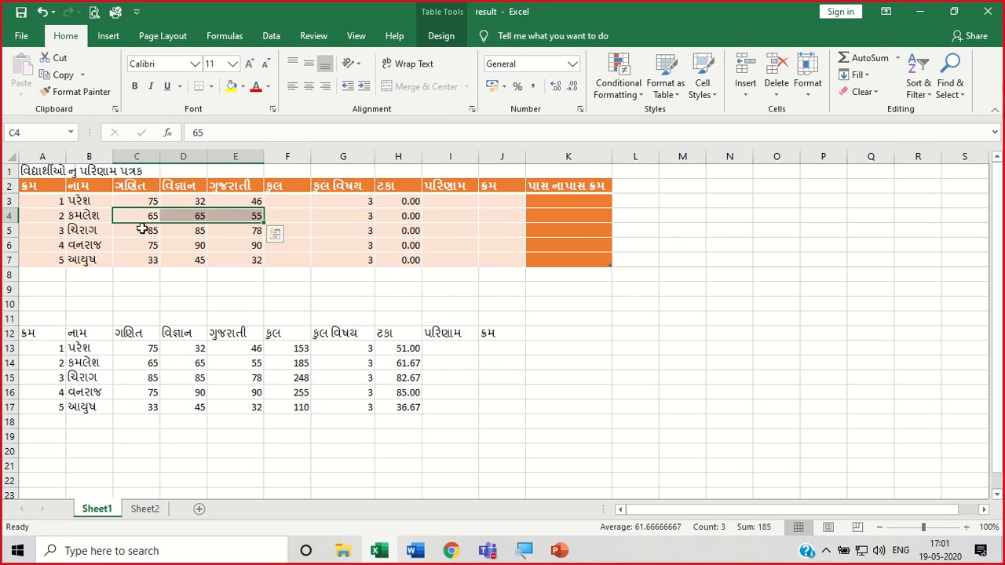
{"action": "left_click_drag", "start_coordinate": [142, 229], "coordinate": [253, 230]}
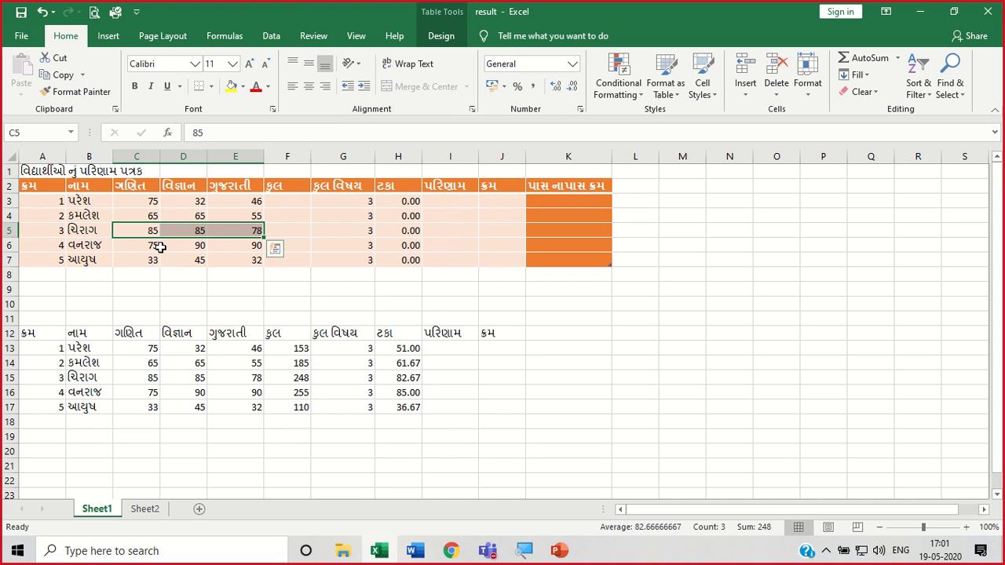
{"action": "left_click_drag", "start_coordinate": [150, 245], "coordinate": [253, 257]}
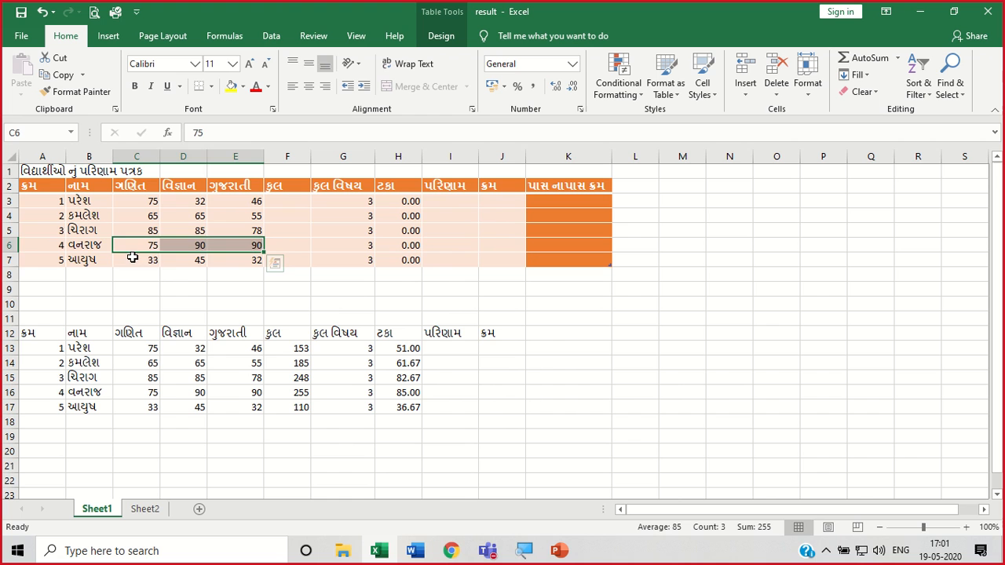
{"action": "left_click_drag", "start_coordinate": [139, 259], "coordinate": [237, 261]}
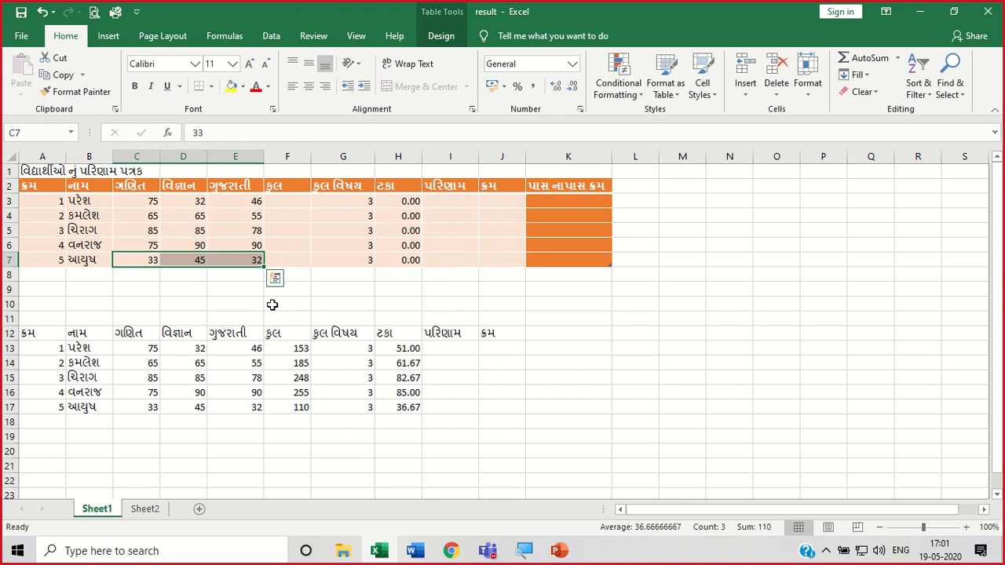
{"action": "left_click", "coordinate": [648, 399]}
{"action": "left_click_drag", "start_coordinate": [149, 202], "coordinate": [231, 199]}
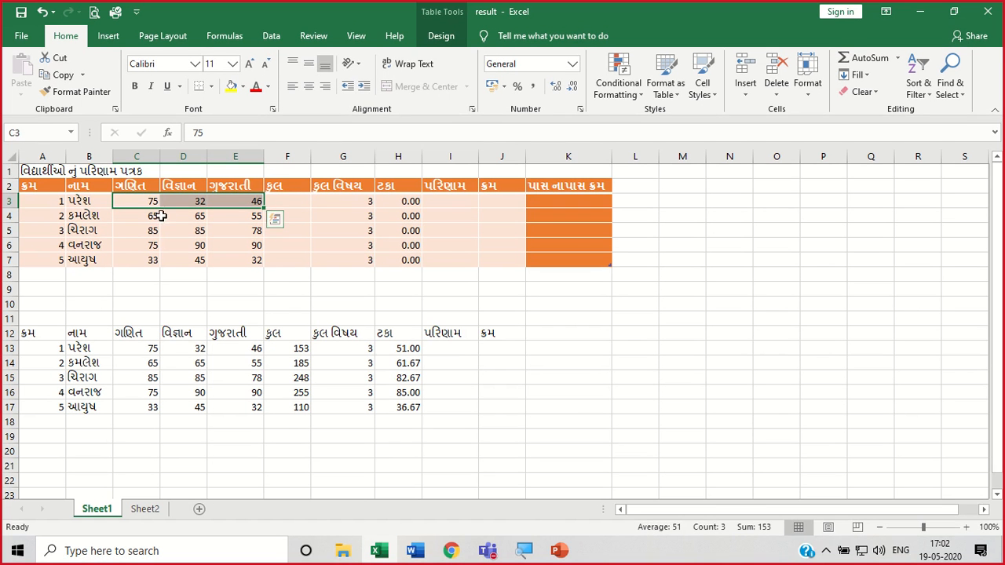
{"action": "left_click_drag", "start_coordinate": [149, 214], "coordinate": [235, 218]}
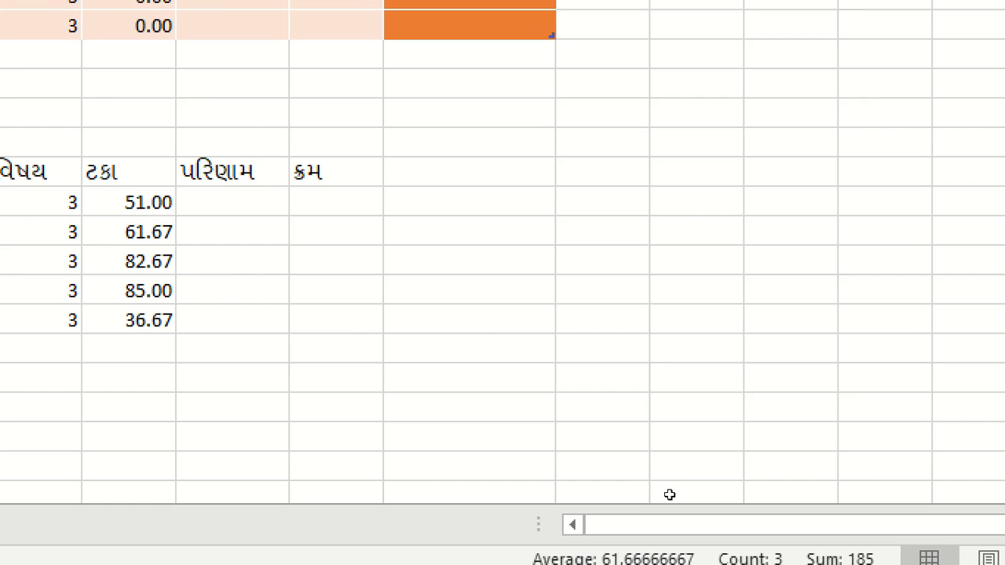
{"action": "left_click", "coordinate": [670, 495]}
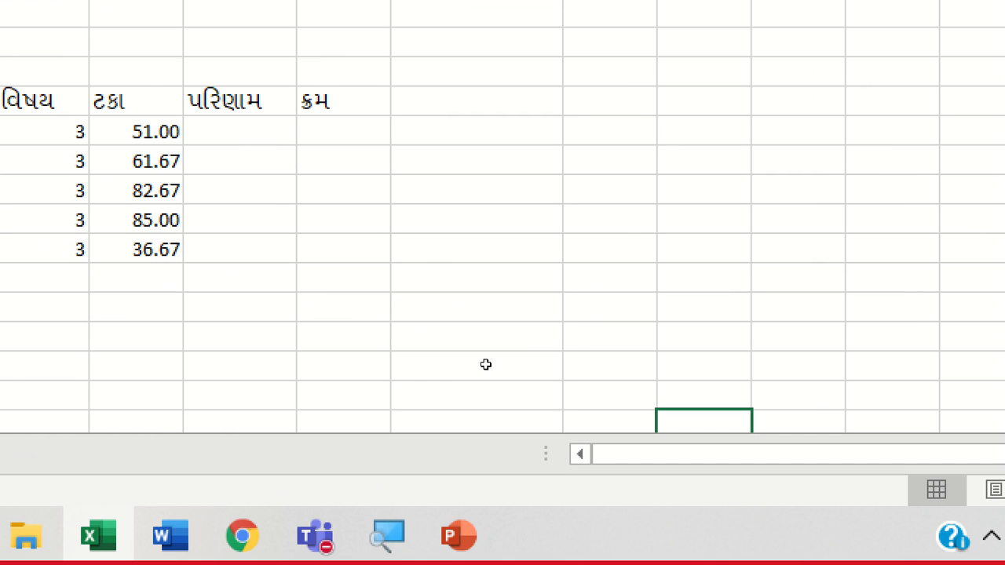
{"action": "left_click", "coordinate": [343, 160]}
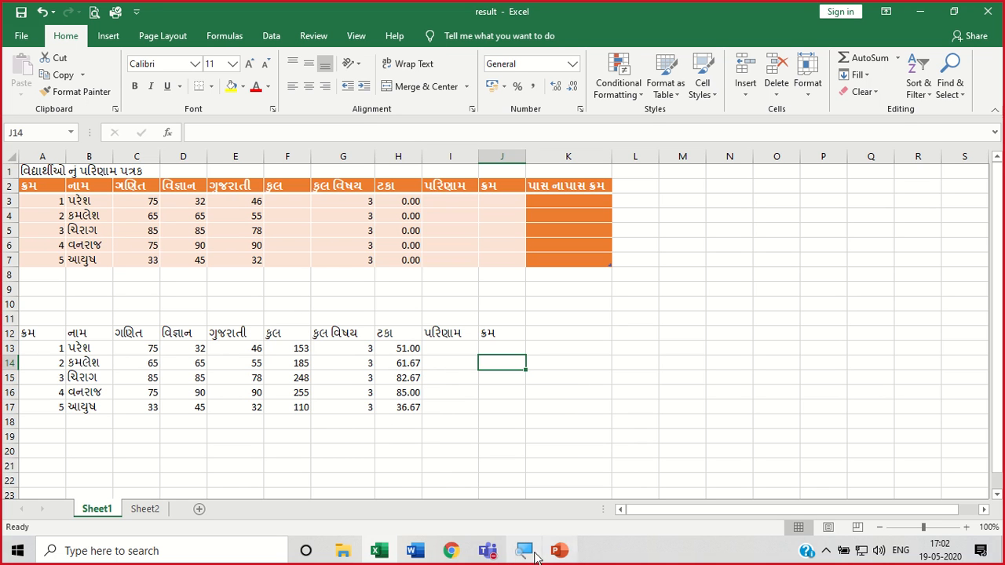
Switch to Magnifier and change its view to Lens.
{"action": "left_click", "coordinate": [519, 552]}
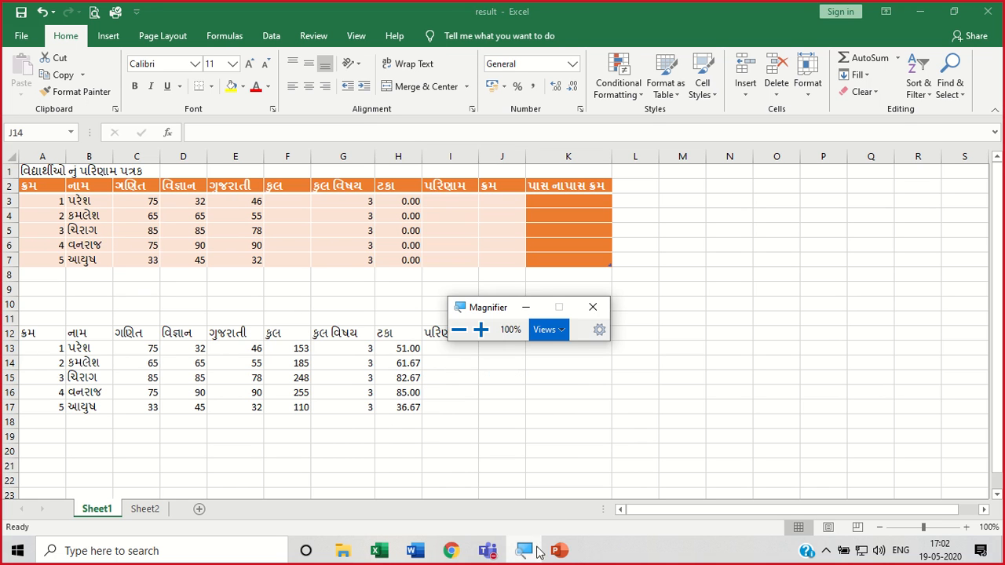
{"action": "left_click", "coordinate": [565, 331]}
{"action": "left_click", "coordinate": [564, 367]}
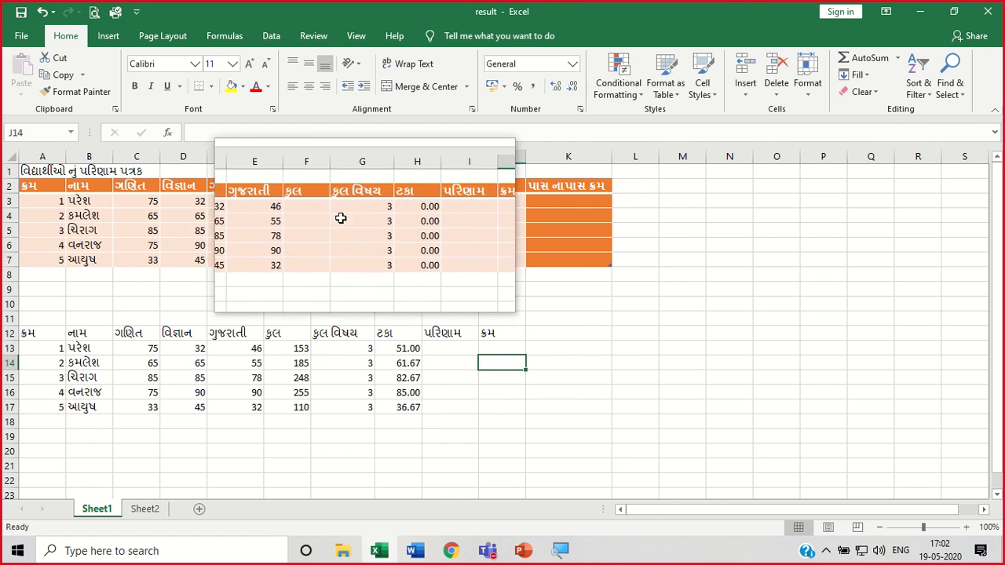
Select the third student's marks in C5:E5 and enlarge the Magnifier lens to 300% to read the selection's statistics.
{"action": "left_click", "coordinate": [160, 228]}
{"action": "left_click_drag", "start_coordinate": [161, 228], "coordinate": [228, 229]}
{"action": "key", "text": "ctrl+c"}
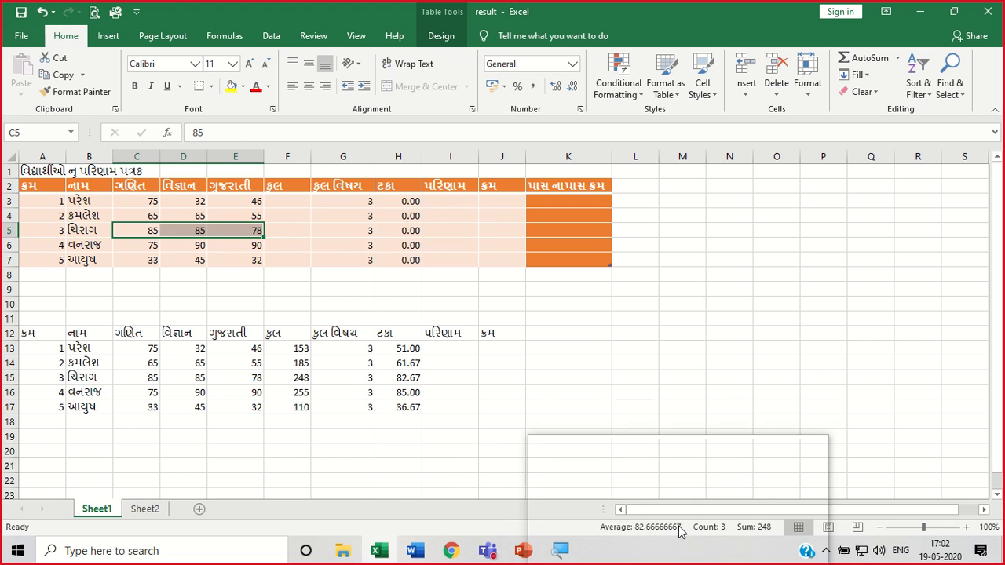
{"action": "key", "text": "super+plus"}
{"action": "key", "text": "super+plus"}
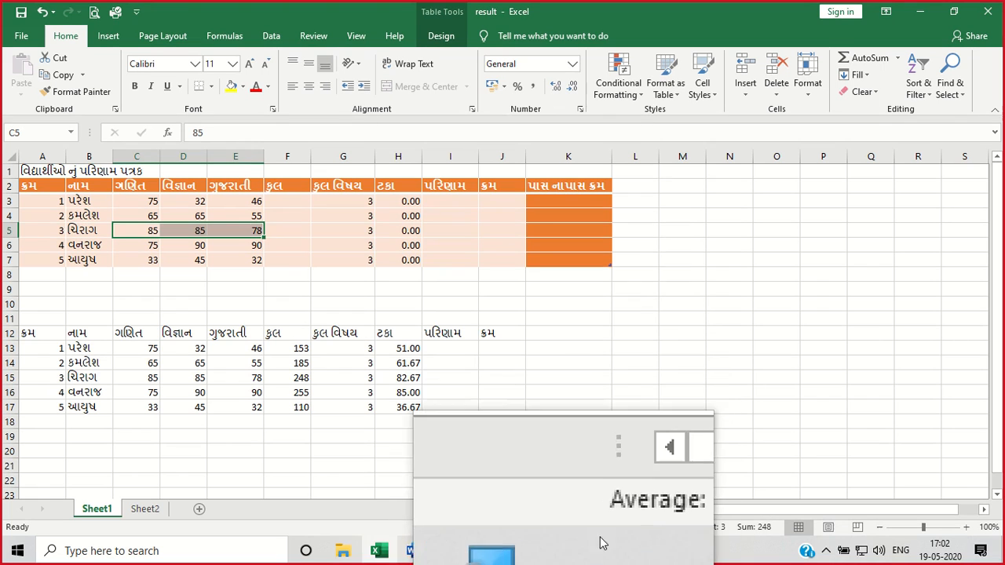
Change the Magnifier to full screen view and zoom back out to normal size.
{"action": "left_click", "coordinate": [556, 555]}
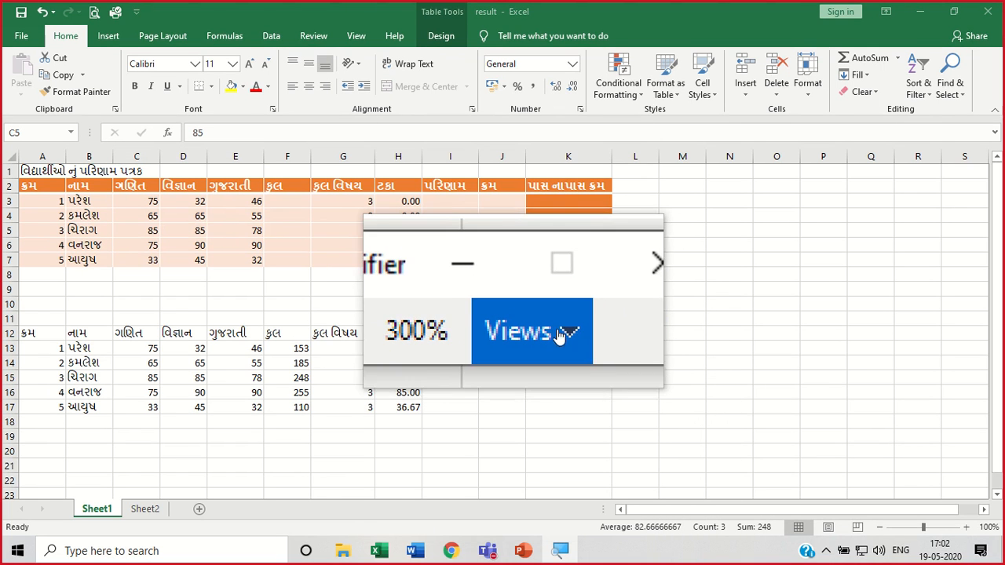
{"action": "left_click", "coordinate": [556, 333]}
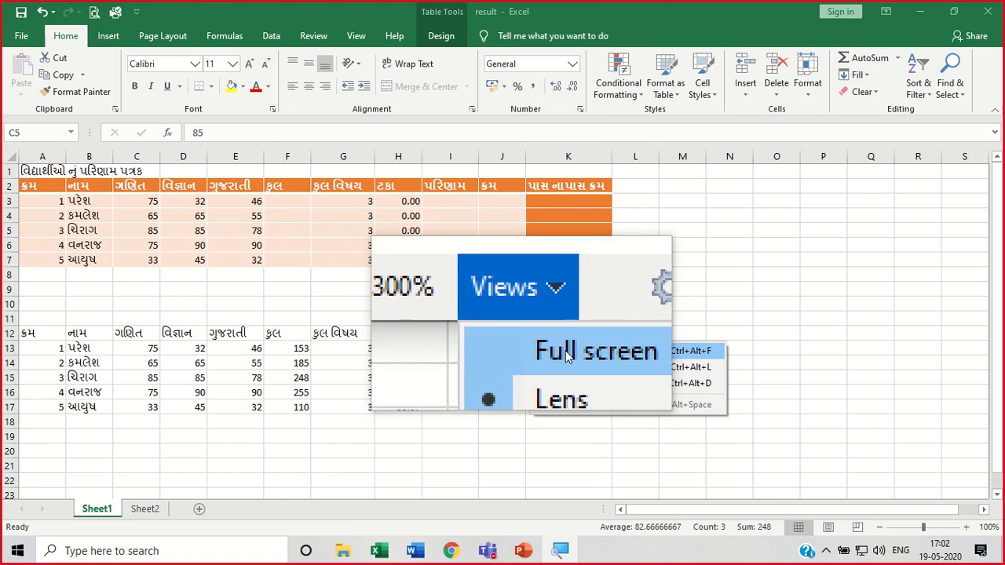
{"action": "left_click", "coordinate": [565, 350]}
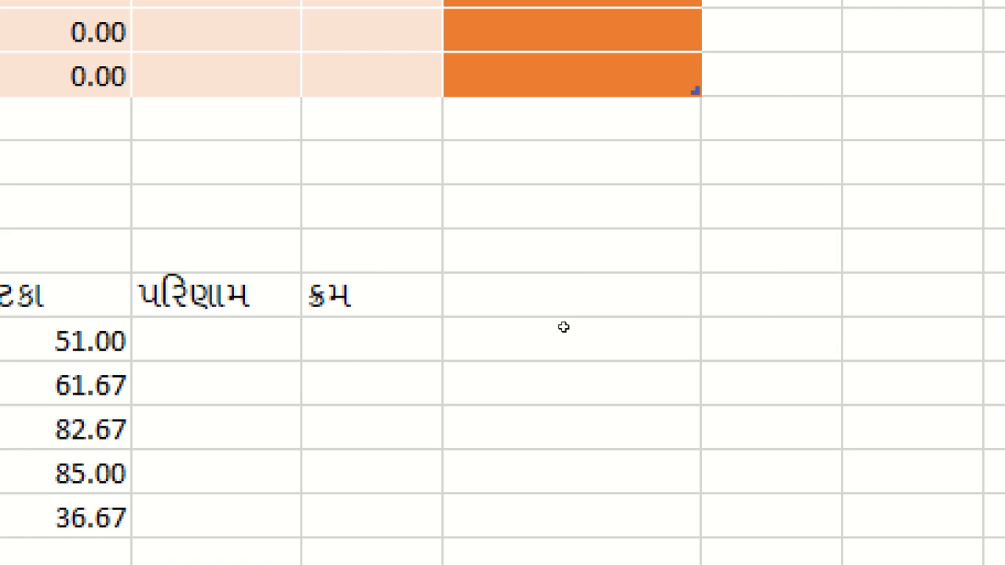
{"action": "key", "text": "super+plus"}
{"action": "key", "text": "super+minus"}
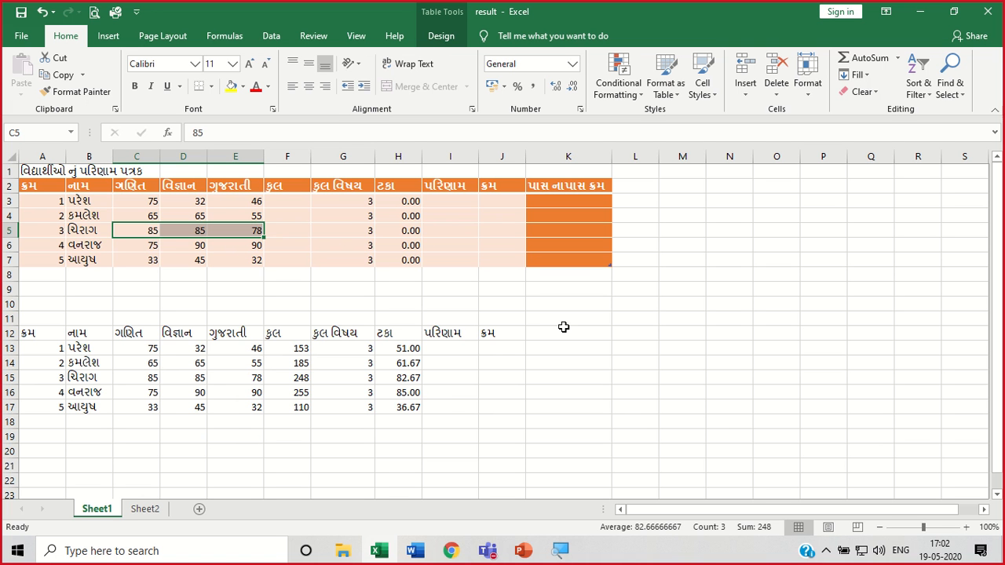
{"action": "key", "text": "ctrl+v"}
Enter a SUM formula in F3 of the upper results table that totals the first student's three subject marks in C3:E3.
{"action": "left_click", "coordinate": [297, 205]}
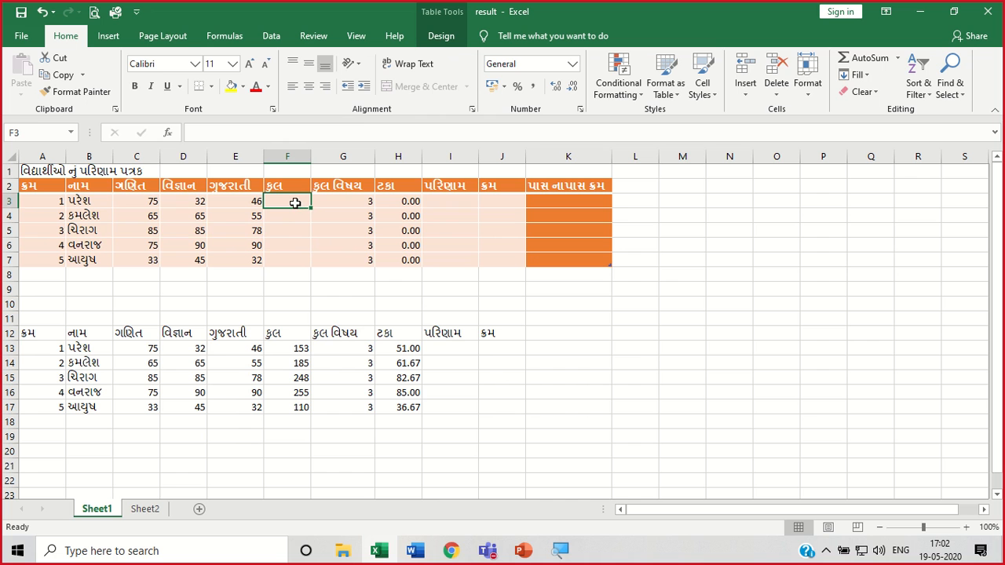
{"action": "type", "text": "="}
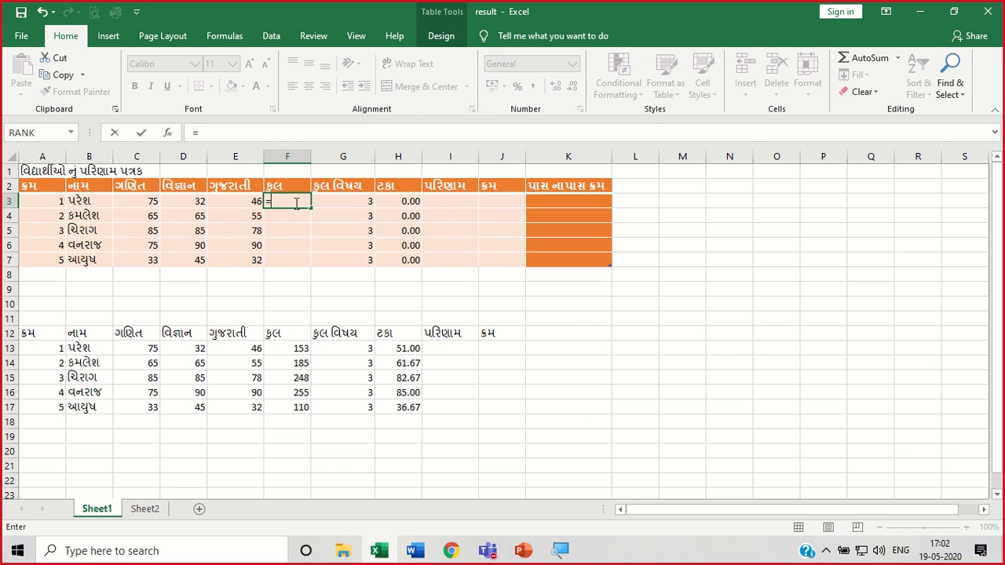
{"action": "type", "text": "sum("}
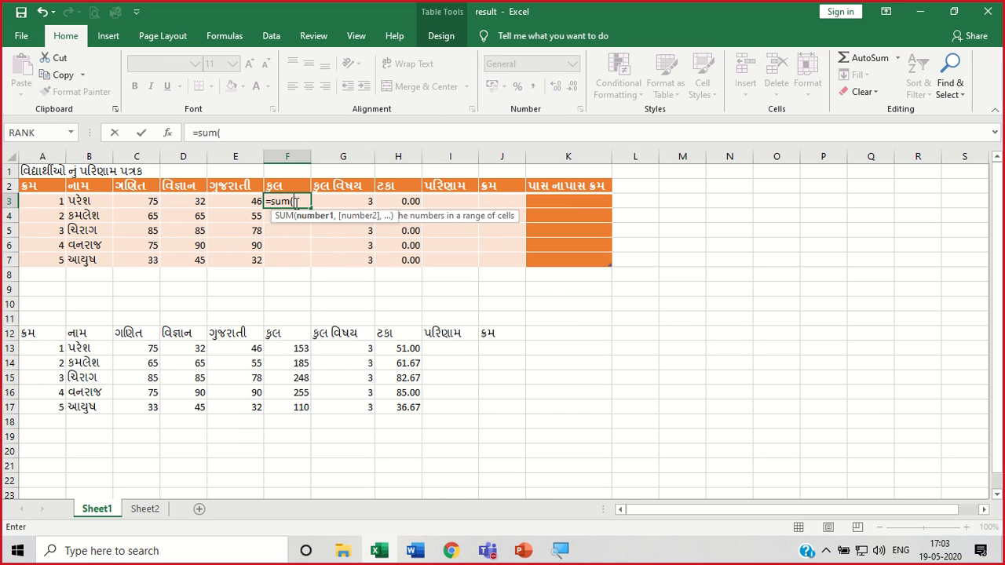
{"action": "left_click_drag", "start_coordinate": [149, 206], "coordinate": [212, 213]}
{"action": "type", "text": ")"}
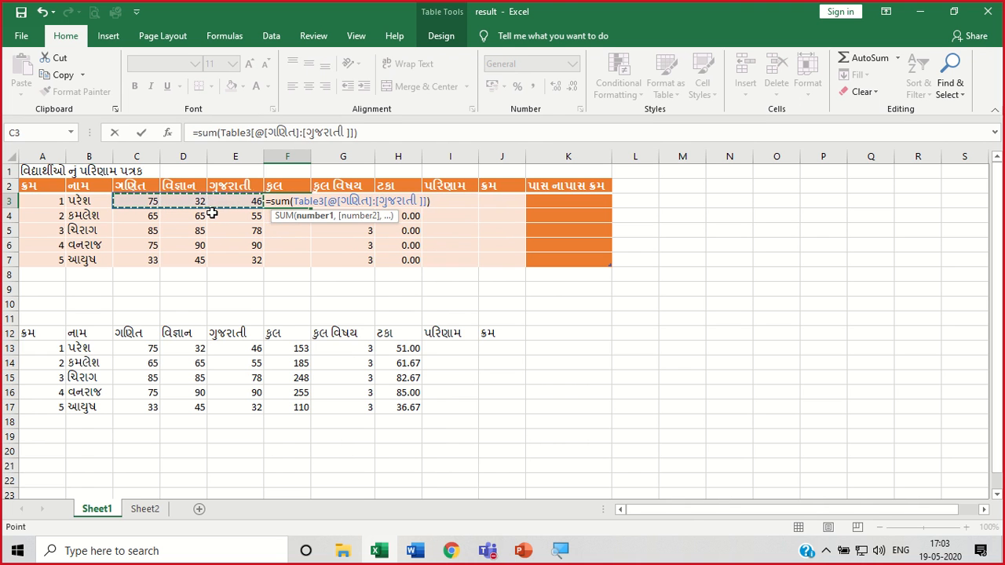
{"action": "key", "text": "Return"}
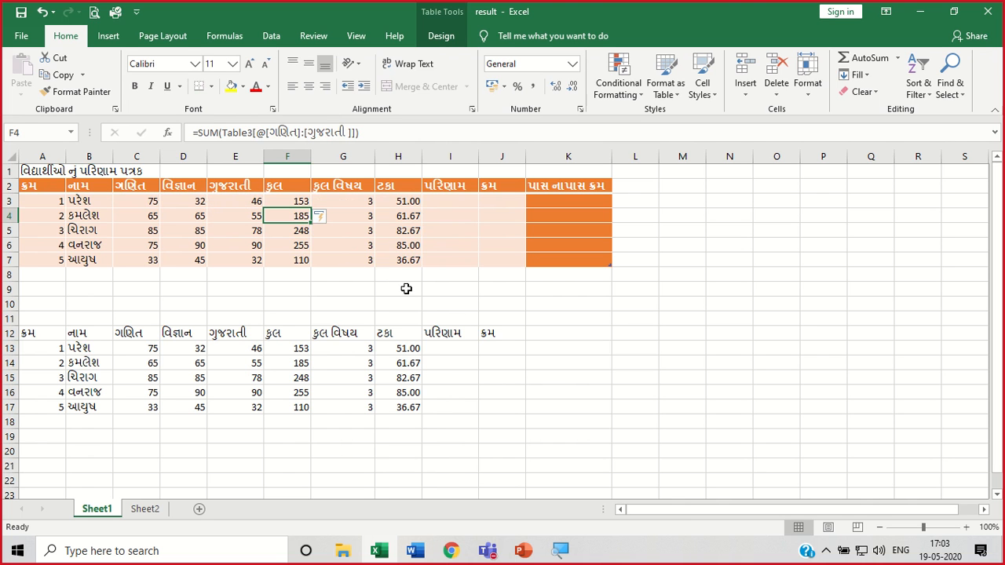
Copy the lower results table A12:J17 and paste it at A22.
{"action": "left_click", "coordinate": [538, 366]}
{"action": "scroll", "coordinate": [557, 388], "scroll_direction": "down", "scroll_amount": 2}
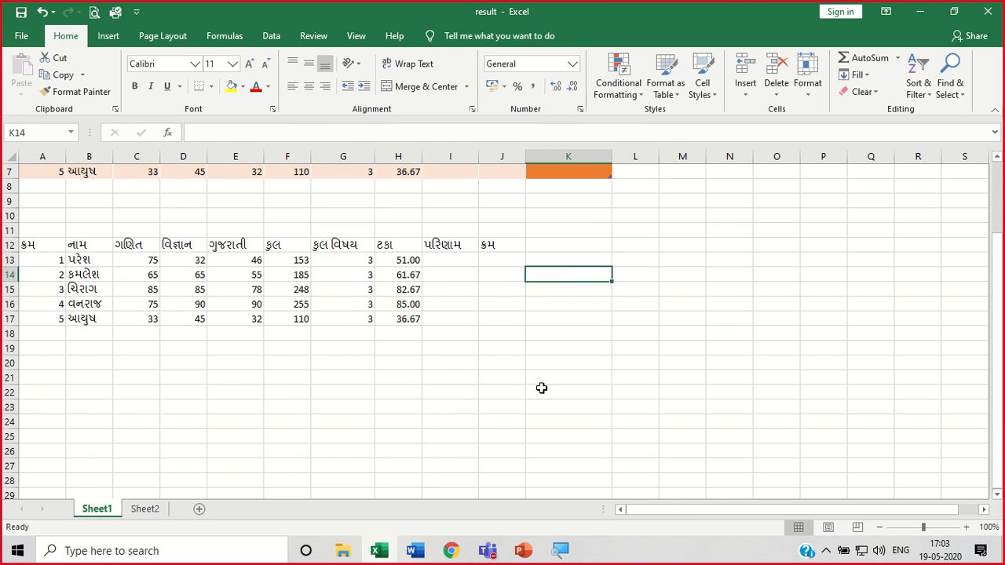
{"action": "scroll", "coordinate": [228, 375], "scroll_direction": "down", "scroll_amount": 1}
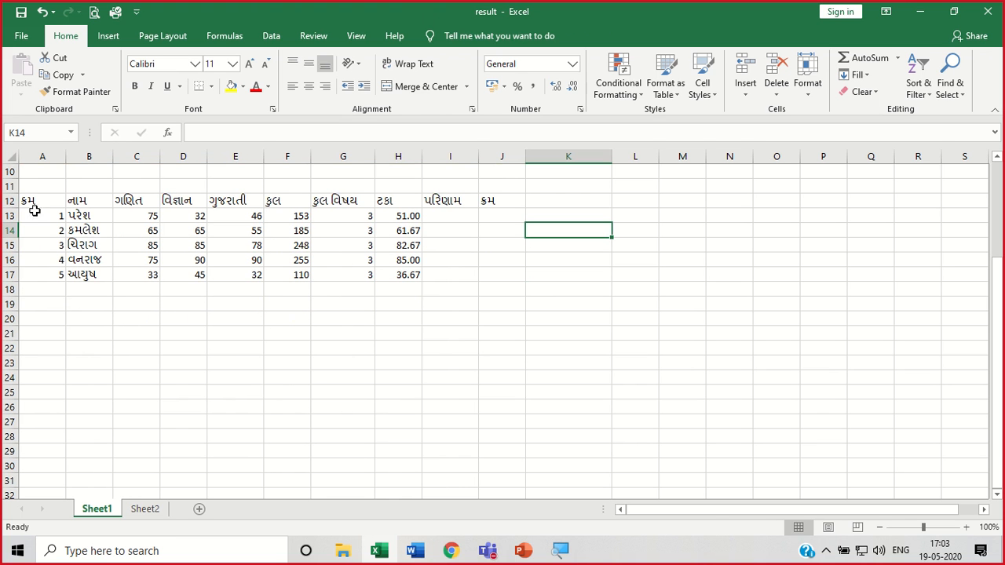
{"action": "left_click_drag", "start_coordinate": [28, 203], "coordinate": [486, 276]}
{"action": "key", "text": "ctrl+c"}
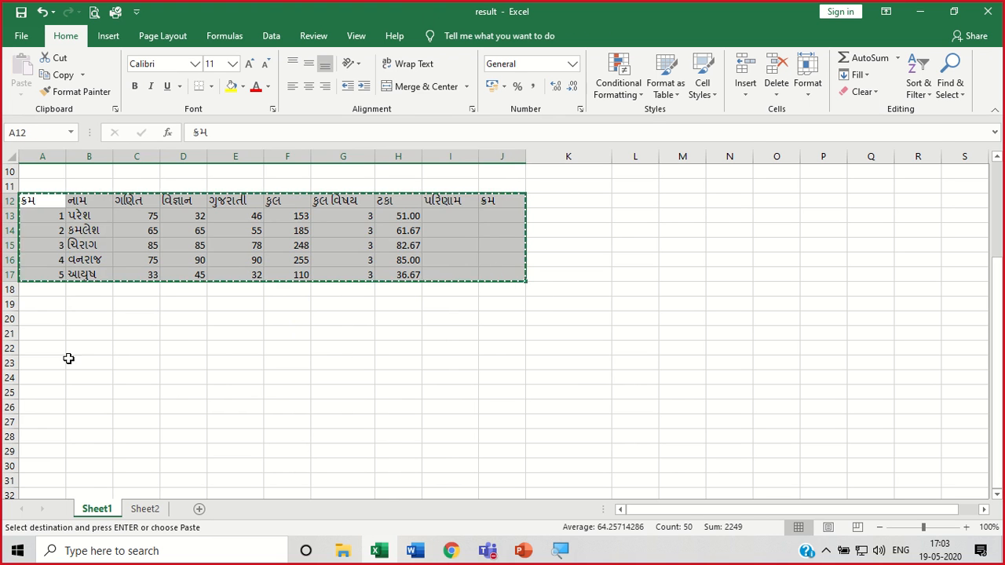
{"action": "left_click", "coordinate": [62, 351]}
{"action": "key", "text": "ctrl+v"}
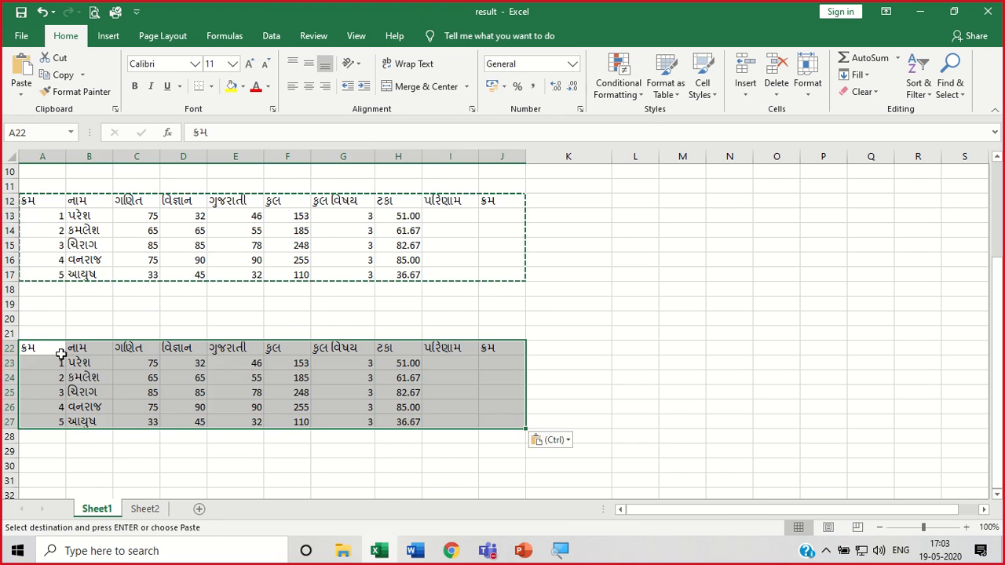
Clear the three subject marks of all students in C23:E27 of the pasted table.
{"action": "left_click", "coordinate": [166, 451]}
{"action": "left_click_drag", "start_coordinate": [143, 363], "coordinate": [241, 423]}
{"action": "key", "text": "Delete"}
{"action": "left_click", "coordinate": [292, 476]}
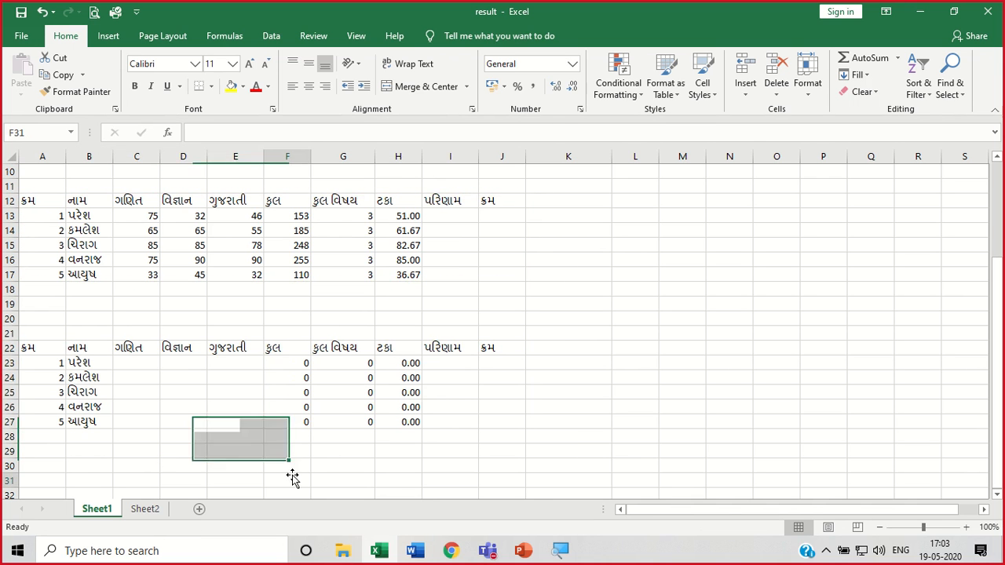
{"action": "left_click", "coordinate": [146, 363]}
{"action": "left_click_drag", "start_coordinate": [146, 363], "coordinate": [231, 406]}
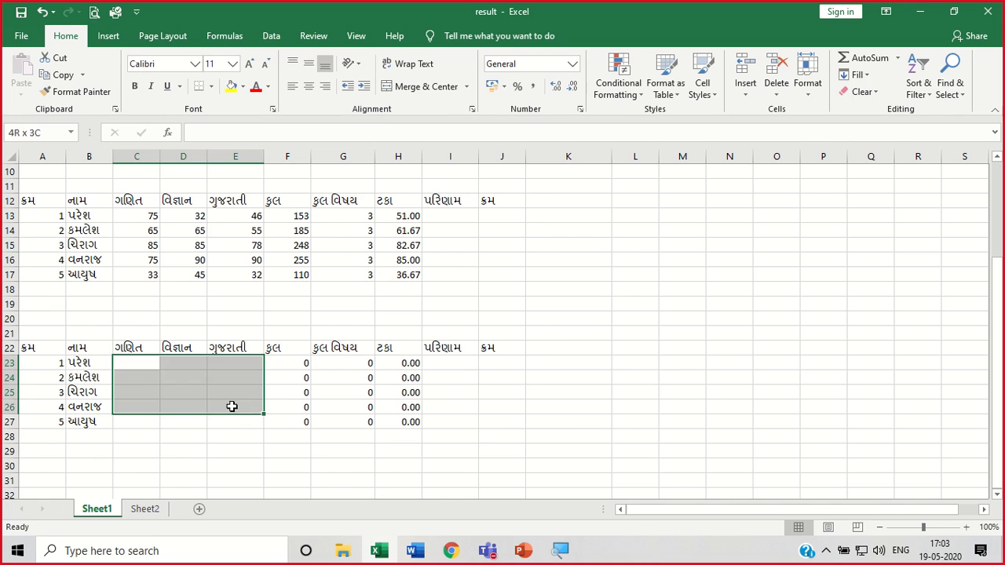
{"action": "left_click", "coordinate": [499, 437]}
Enter the marks 25, 35, 45, 55, 65 and 75 down column C in cells C23:C28.
{"action": "left_click", "coordinate": [137, 362]}
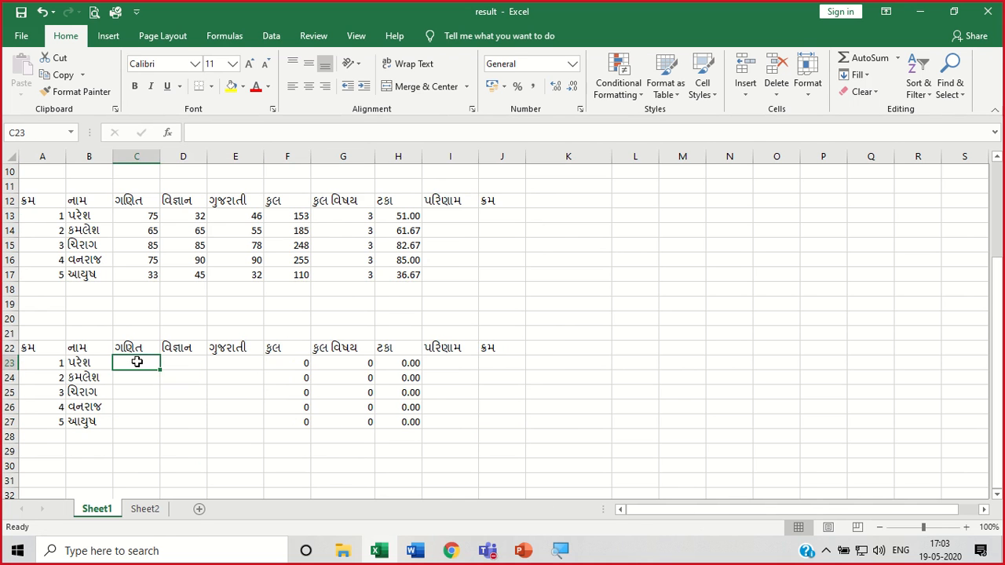
{"action": "type", "text": "25"}
{"action": "key", "text": "Return"}
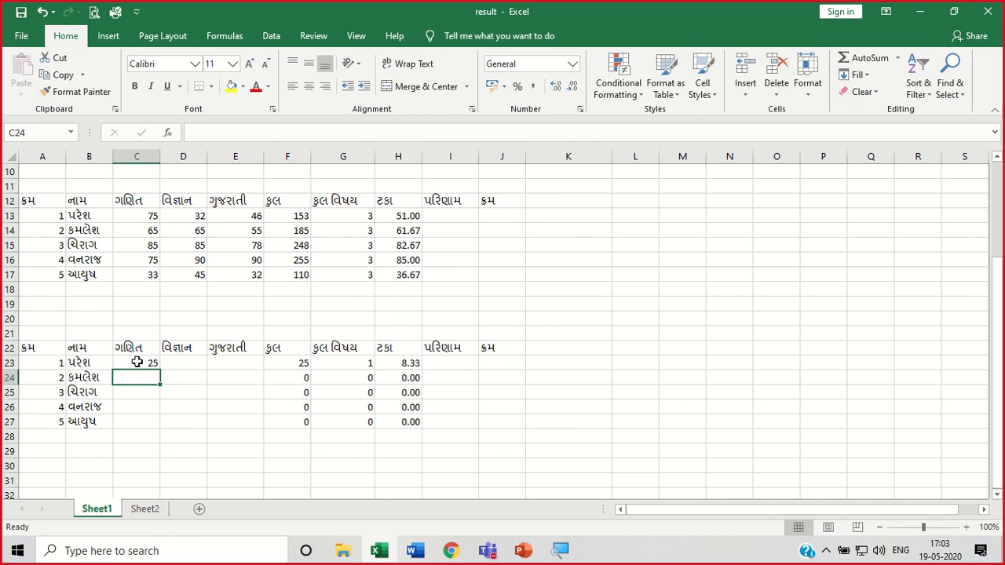
{"action": "type", "text": "35"}
{"action": "key", "text": "Return"}
{"action": "type", "text": "45"}
{"action": "key", "text": "Return"}
{"action": "type", "text": "55"}
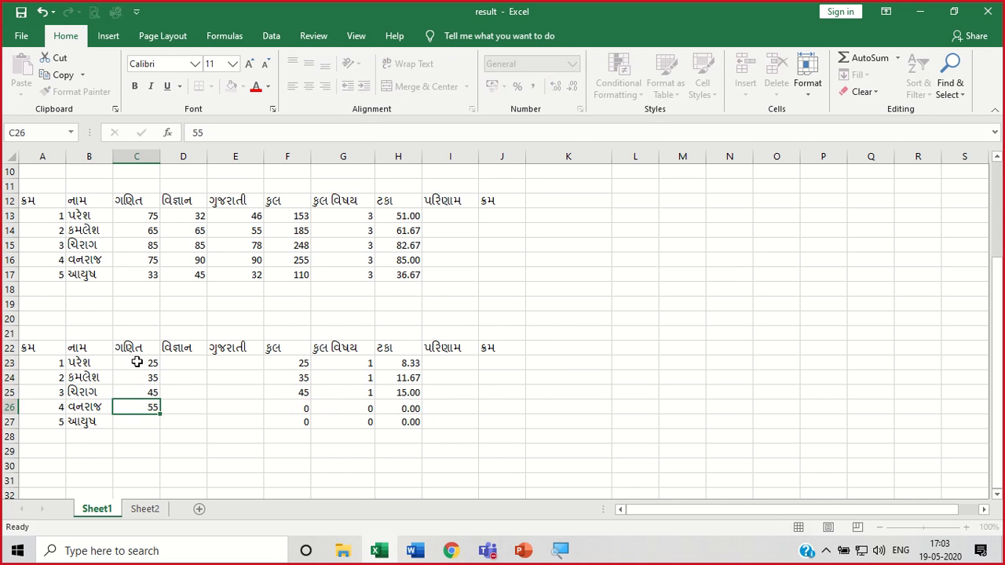
{"action": "key", "text": "Return"}
{"action": "type", "text": "65"}
{"action": "key", "text": "Return"}
{"action": "type", "text": "75"}
{"action": "key", "text": "Return"}
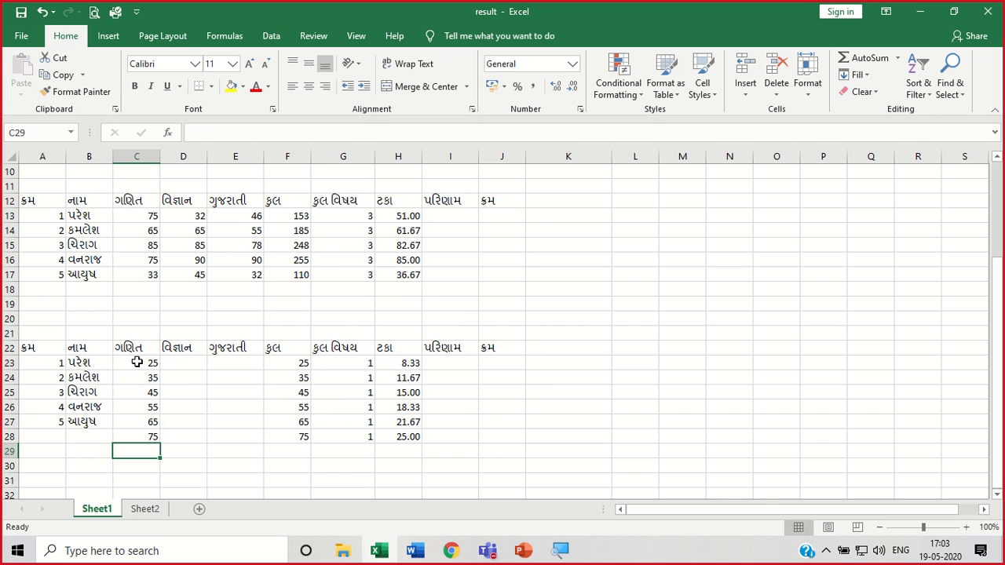
Clear the trial marks in column C from C23 down to C34.
{"action": "key", "text": "Up"}
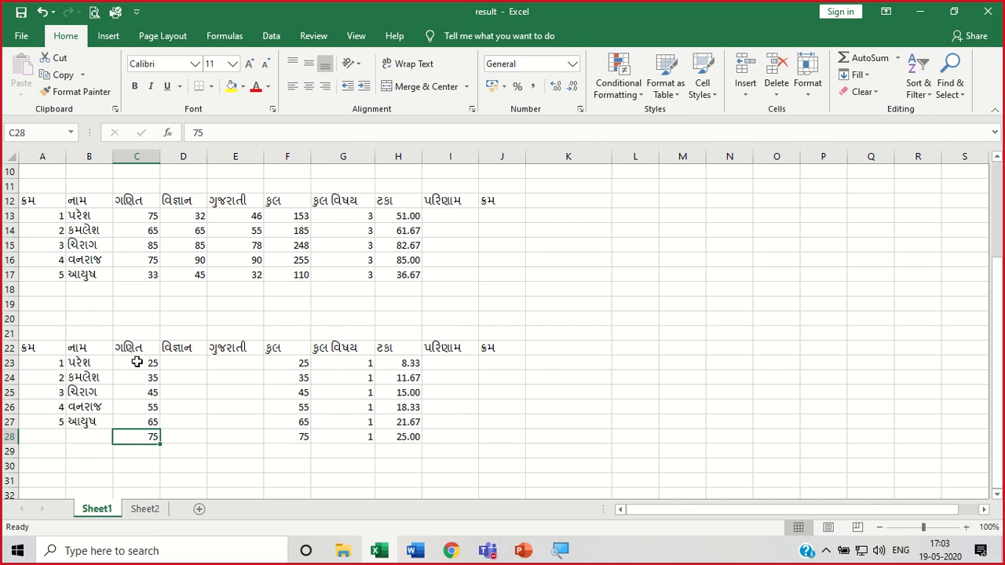
{"action": "key", "text": "Up"}
{"action": "key", "text": "Down"}
{"action": "key", "text": "Up"}
{"action": "key", "text": "Up"}
{"action": "key", "text": "Up"}
{"action": "key", "text": "Up"}
{"action": "key", "text": "Up"}
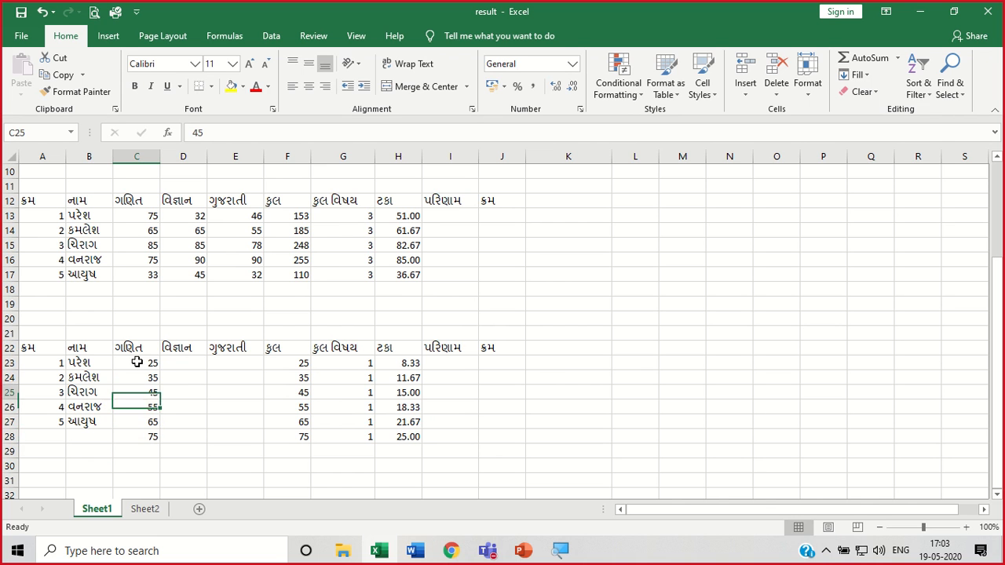
{"action": "key", "text": "shift+Down"}
{"action": "key", "text": "shift+Down"}
{"action": "key", "text": "shift+Down"}
{"action": "key", "text": "shift+Down"}
{"action": "key", "text": "shift+Down"}
{"action": "key", "text": "shift+Down"}
{"action": "key", "text": "shift+Down"}
{"action": "key", "text": "shift+Down"}
{"action": "key", "text": "shift+Down"}
{"action": "key", "text": "shift+Down"}
{"action": "key", "text": "shift+Down"}
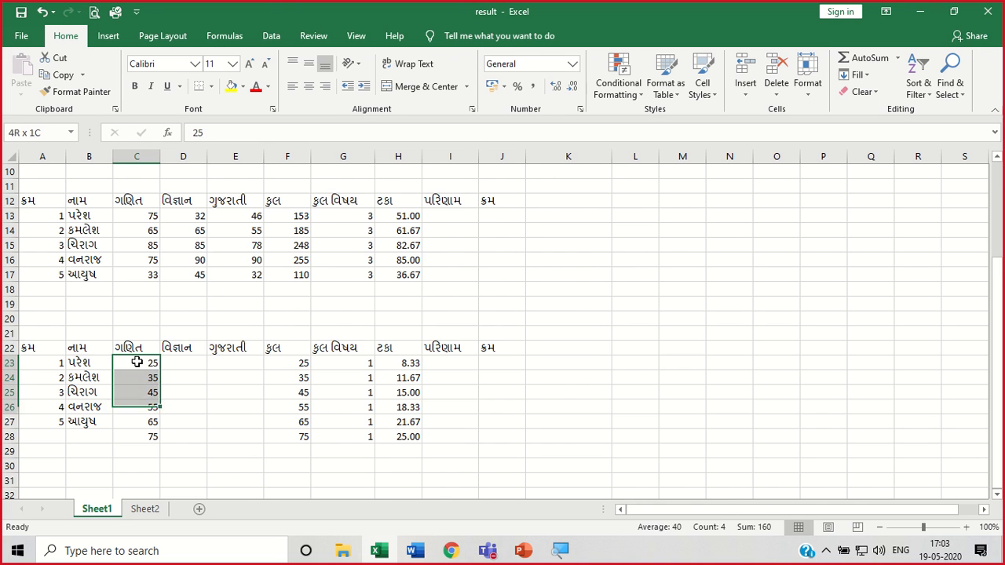
{"action": "key", "text": "Delete"}
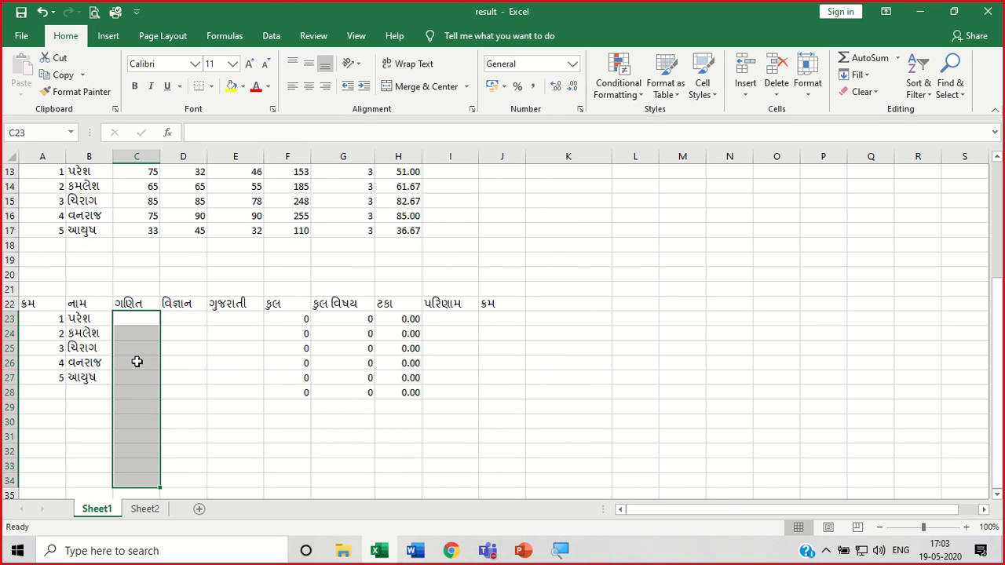
{"action": "left_click", "coordinate": [255, 453]}
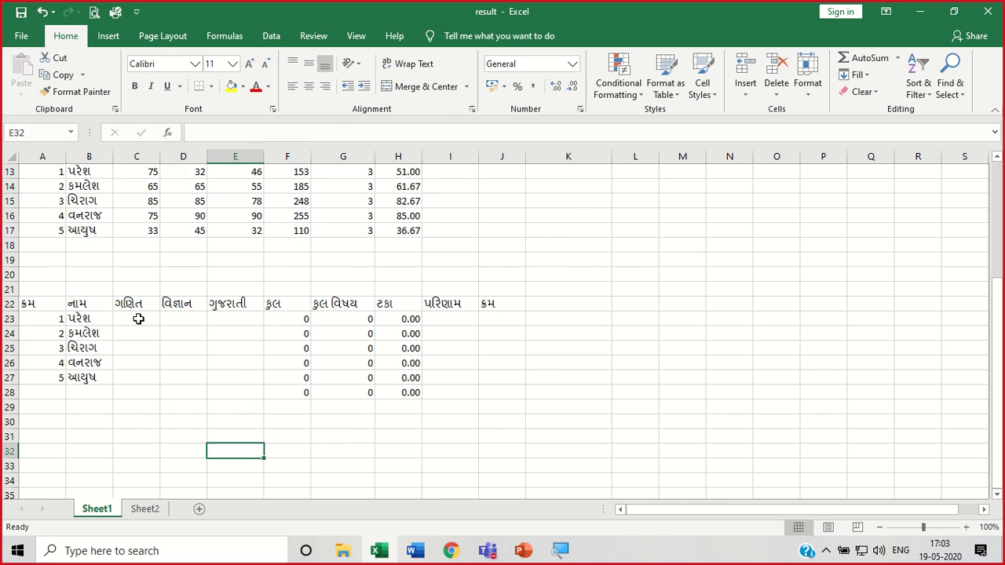
Select the marks range C23:E27 and fill its first subject column with 25, 45, 55, 65 and 25.
{"action": "left_click_drag", "start_coordinate": [138, 319], "coordinate": [256, 377]}
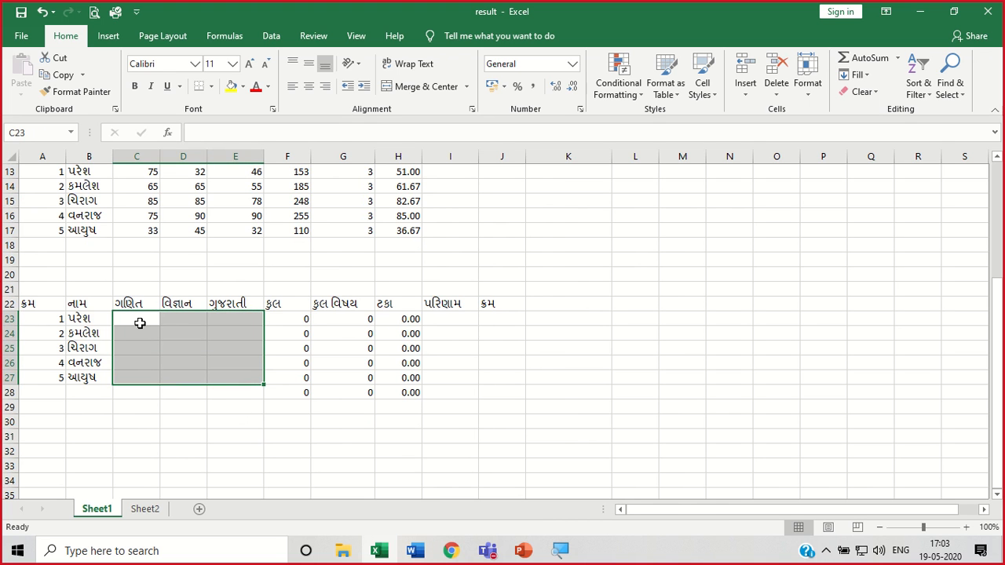
{"action": "type", "text": "25"}
{"action": "key", "text": "Return"}
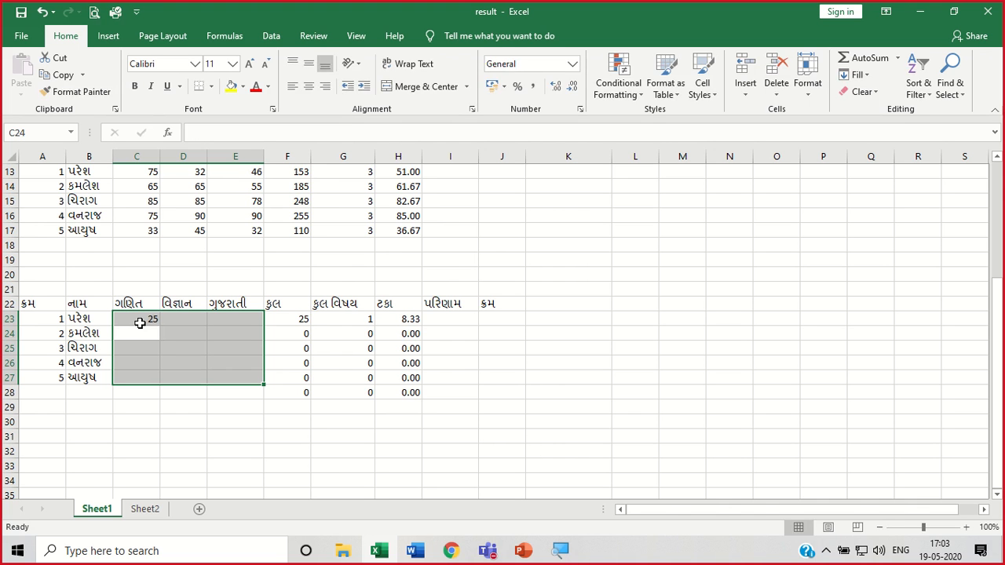
{"action": "type", "text": "45"}
{"action": "key", "text": "Return"}
{"action": "type", "text": "55"}
{"action": "key", "text": "Return"}
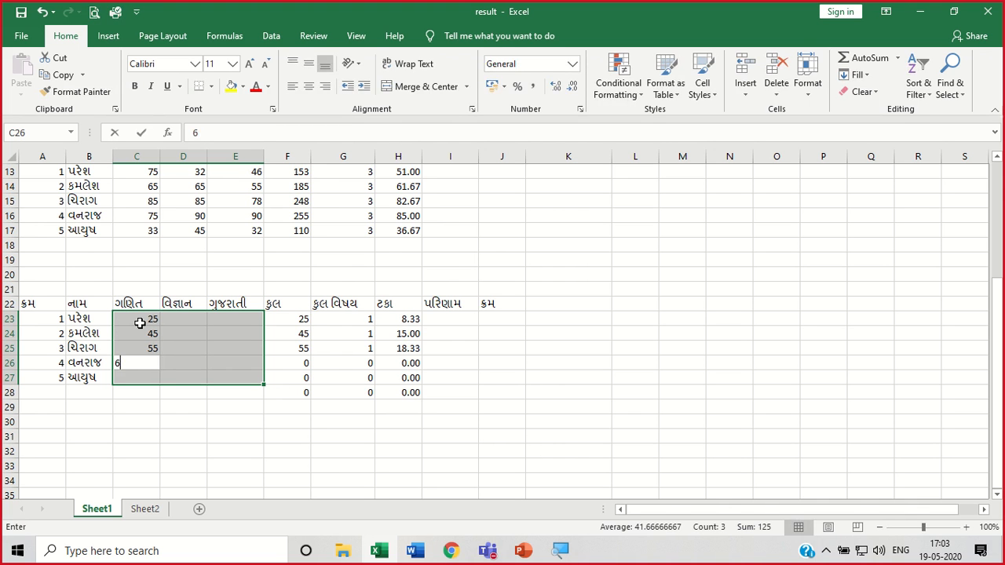
{"action": "type", "text": "65"}
{"action": "key", "text": "Return"}
{"action": "type", "text": "25"}
{"action": "key", "text": "Return"}
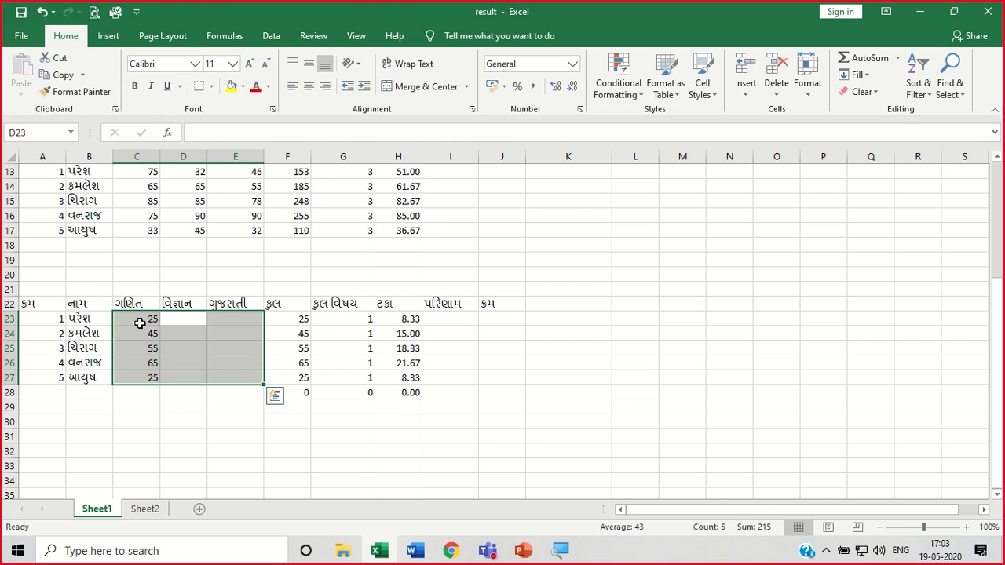
Fill the second subject column D23:D27 of the selected range with 32, 33, 45, 52 and 48.
{"action": "type", "text": "32"}
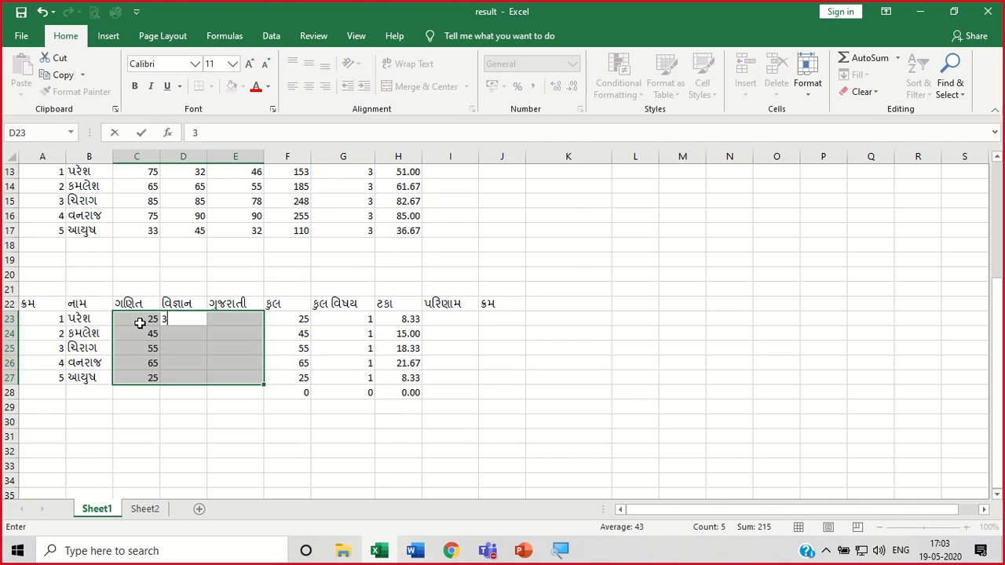
{"action": "key", "text": "Return"}
{"action": "type", "text": "33"}
{"action": "key", "text": "Return"}
{"action": "type", "text": "45"}
{"action": "key", "text": "Return"}
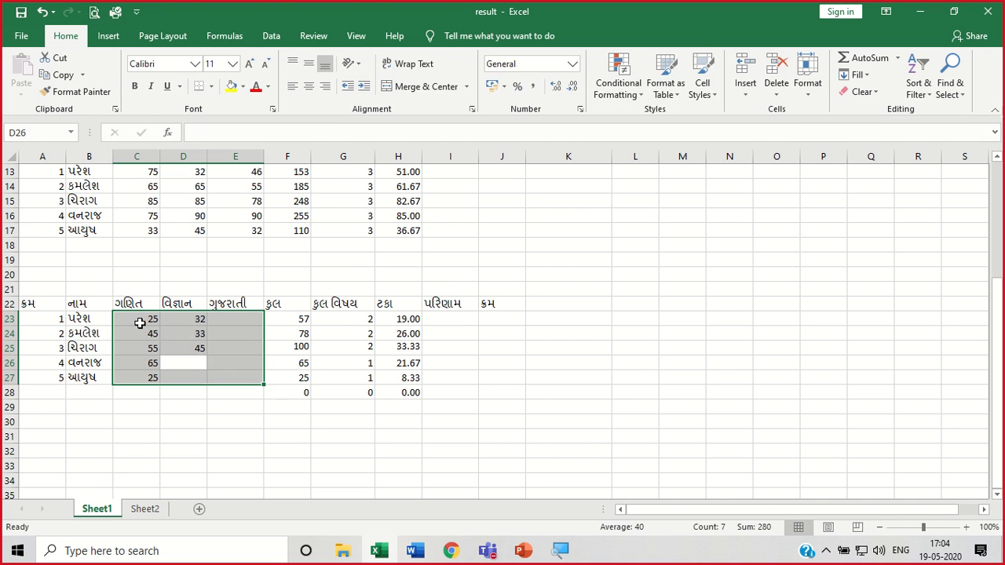
{"action": "type", "text": "52"}
{"action": "key", "text": "Return"}
{"action": "type", "text": "48"}
{"action": "key", "text": "Return"}
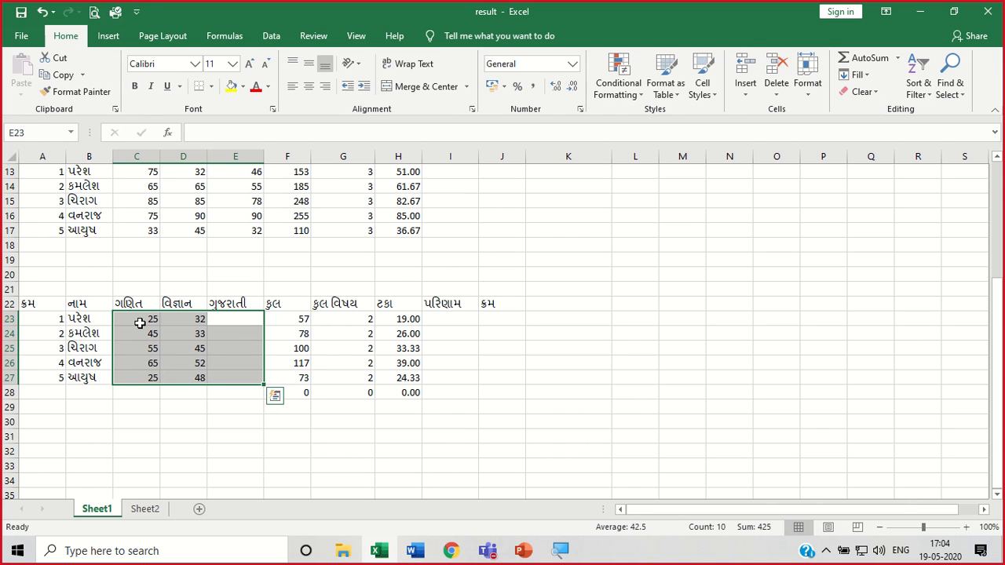
Fill the third subject column E23:E27 of the selected range with 21, 31, 33, 34 and 25.
{"action": "type", "text": "21"}
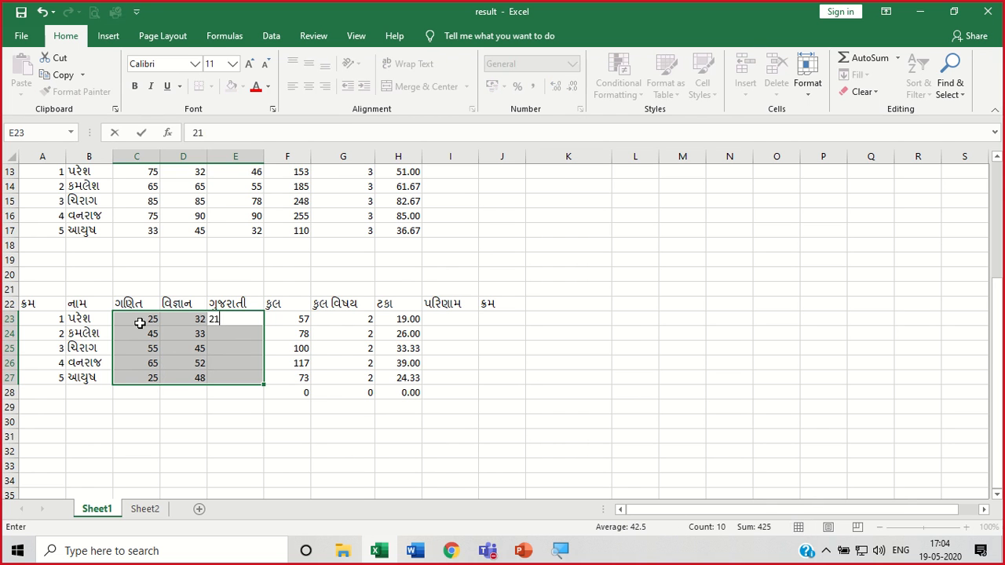
{"action": "key", "text": "Return"}
{"action": "type", "text": "31"}
{"action": "key", "text": "Return"}
{"action": "type", "text": "33"}
{"action": "key", "text": "Return"}
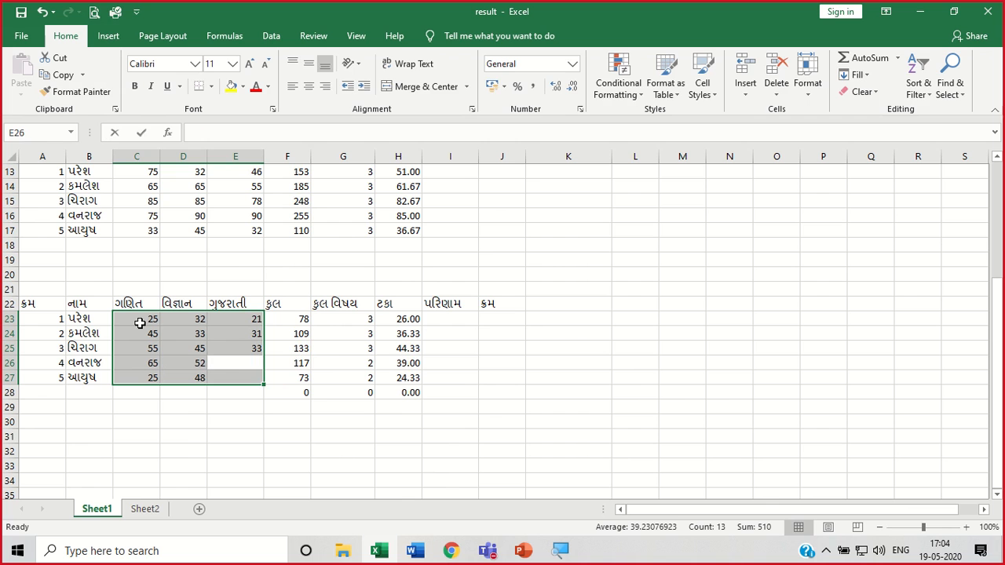
{"action": "type", "text": "34"}
{"action": "key", "text": "Return"}
{"action": "type", "text": "25"}
{"action": "key", "text": "Return"}
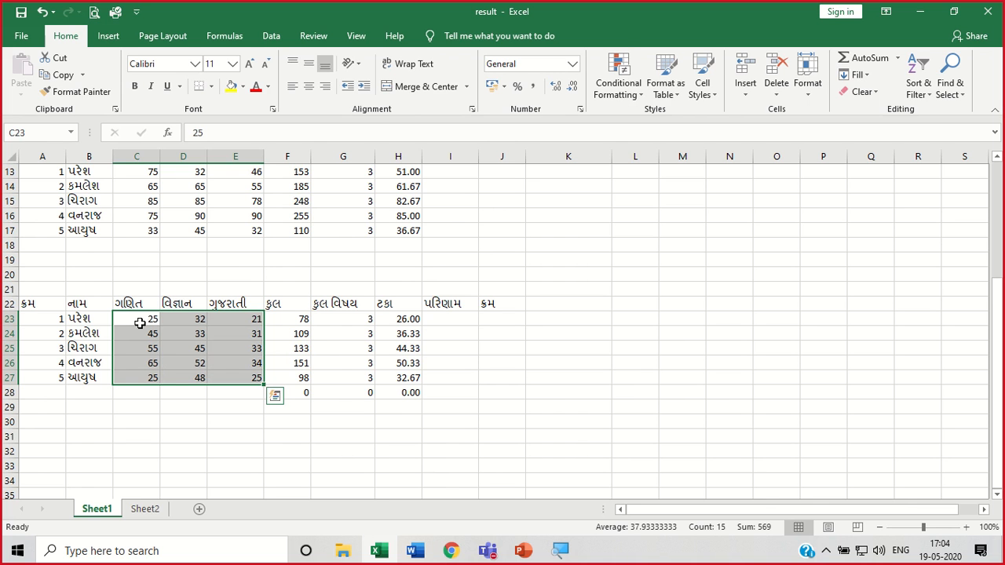
Step through the cells of the selected range C23:E27 to examine how entry moves down and across columns.
{"action": "key", "text": "Return"}
{"action": "key", "text": "Return"}
{"action": "key", "text": "Return"}
{"action": "key", "text": "Return"}
{"action": "key", "text": "Return"}
{"action": "key", "text": "Return"}
{"action": "key", "text": "Return"}
{"action": "key", "text": "Return"}
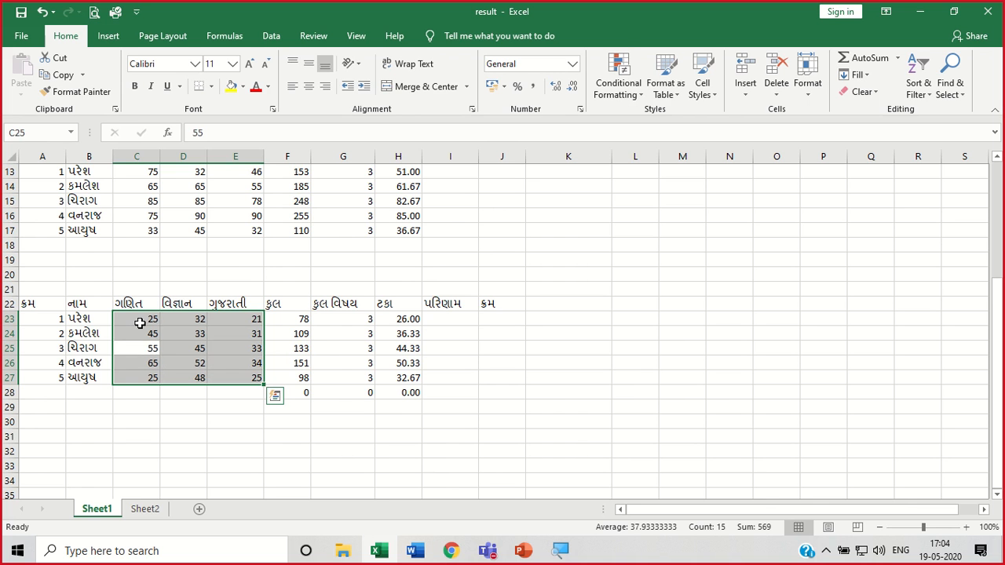
Cycle repeatedly through the filled marks range C23:E27 to examine how the active cell wraps back to the start.
{"action": "key", "text": "Return"}
{"action": "key", "text": "Return"}
{"action": "key", "text": "Return"}
{"action": "key", "text": "Return"}
{"action": "key", "text": "Return"}
{"action": "key", "text": "Return"}
{"action": "key", "text": "Return"}
{"action": "key", "text": "Return"}
{"action": "key", "text": "Return"}
{"action": "key", "text": "Return"}
{"action": "key", "text": "Return"}
{"action": "key", "text": "Return"}
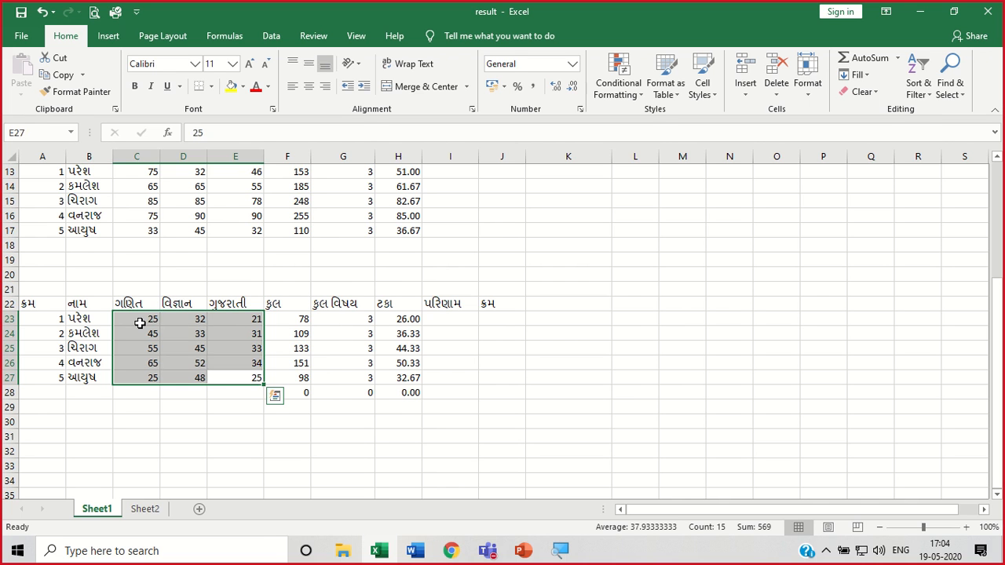
{"action": "key", "text": "Return"}
{"action": "key", "text": "Return"}
{"action": "key", "text": "Return"}
{"action": "key", "text": "Return"}
{"action": "key", "text": "Return"}
{"action": "key", "text": "Return"}
{"action": "key", "text": "Return"}
{"action": "key", "text": "Return"}
{"action": "key", "text": "Return"}
{"action": "key", "text": "Return"}
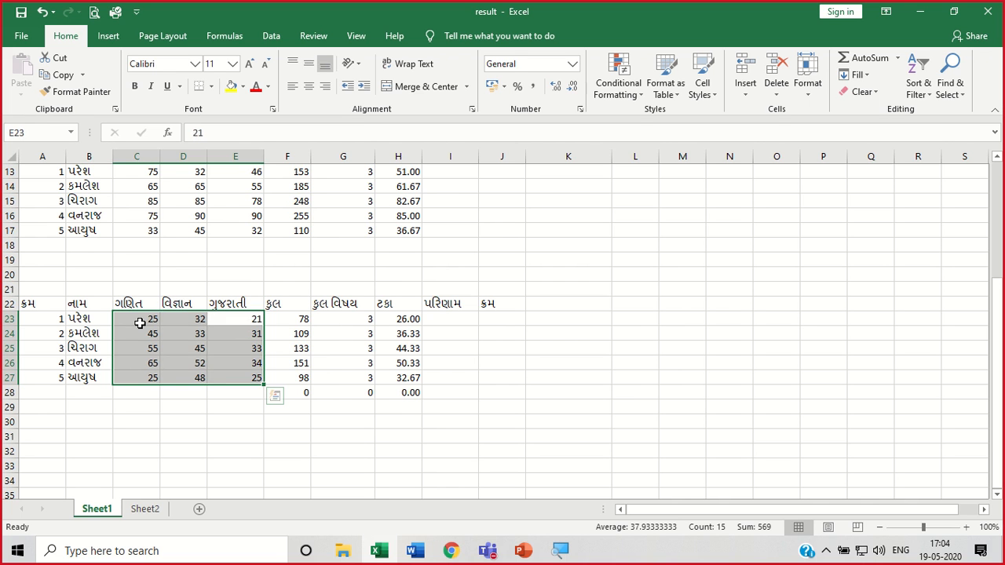
{"action": "key", "text": "Return"}
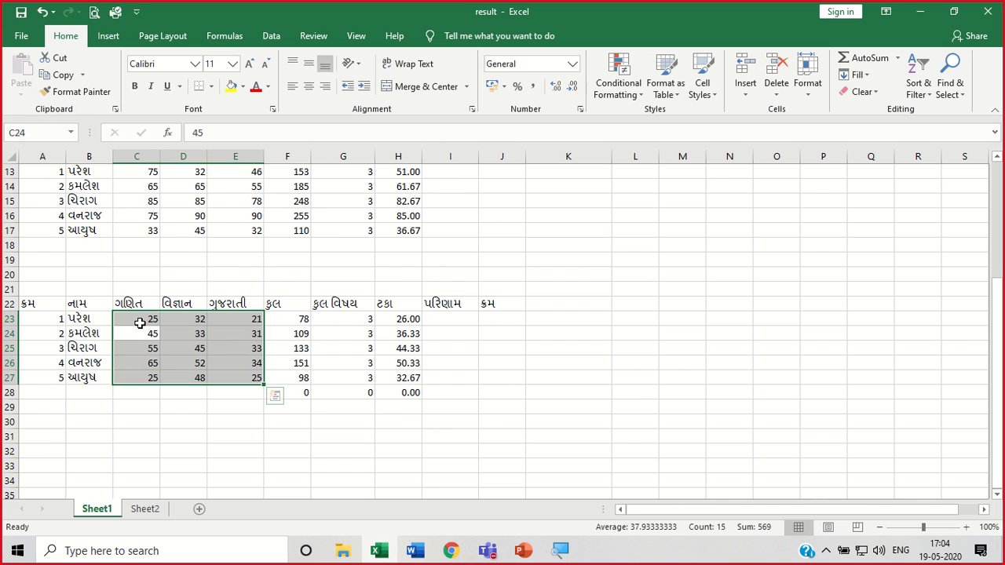
{"action": "left_click", "coordinate": [243, 435]}
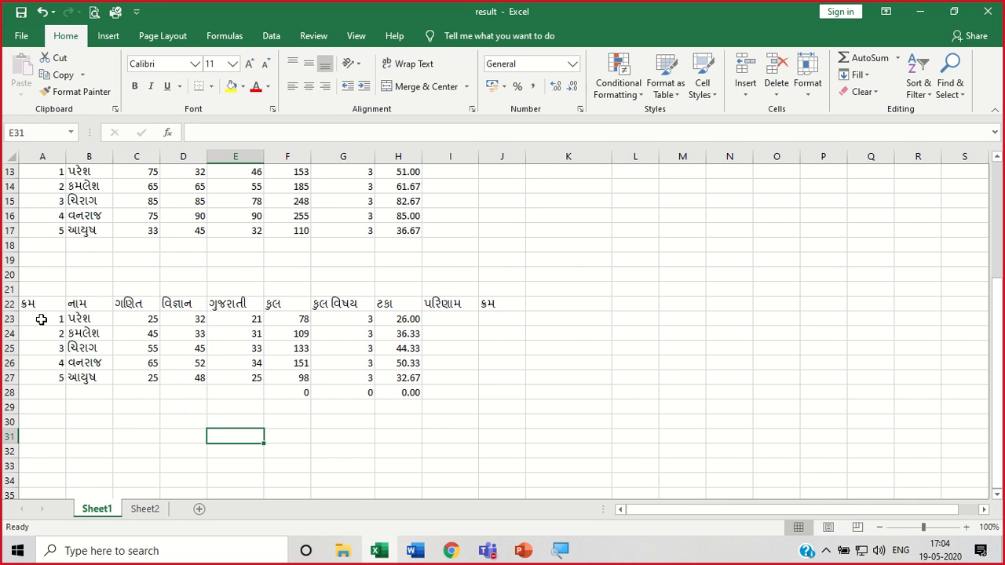
Clear the third practice result table, including its header in row 22 and the formulas down to row 28.
{"action": "left_click_drag", "start_coordinate": [27, 306], "coordinate": [548, 418]}
{"action": "left_click", "coordinate": [682, 363]}
{"action": "scroll", "coordinate": [565, 402], "scroll_direction": "up", "scroll_amount": 3}
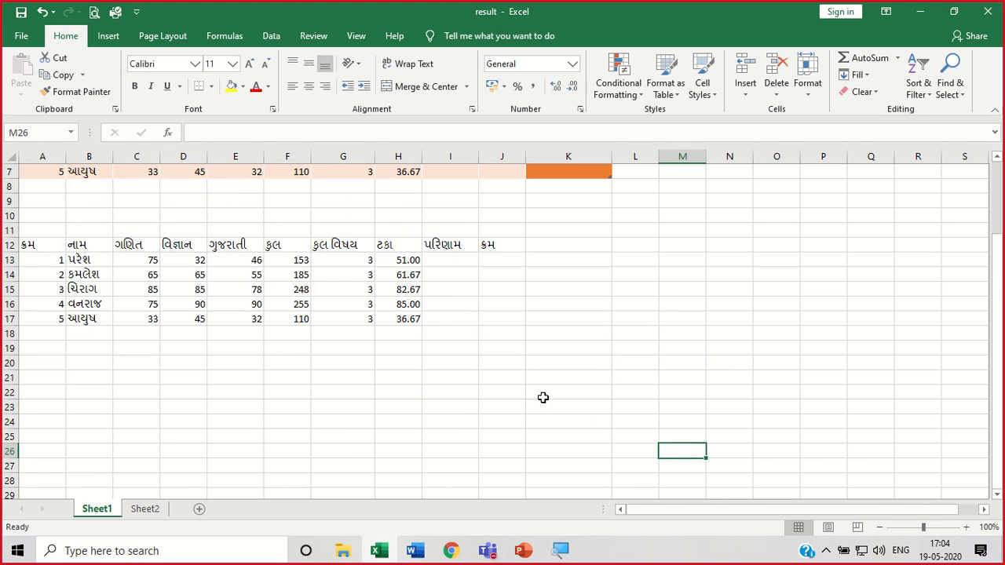
{"action": "scroll", "coordinate": [341, 376], "scroll_direction": "up", "scroll_amount": 2}
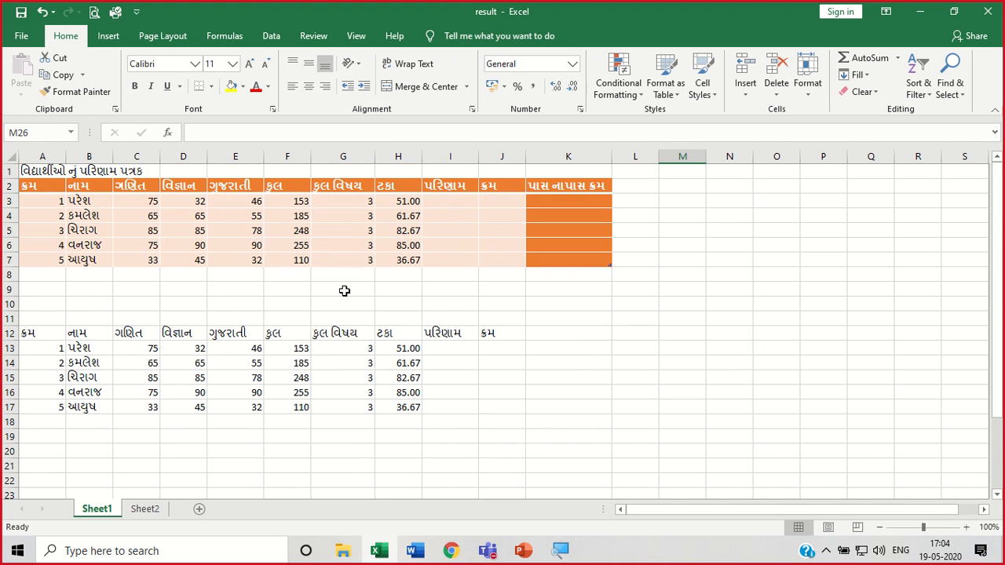
Narrow column G slightly and auto-fit columns F, H and I to their contents.
{"action": "left_click", "coordinate": [444, 202]}
{"action": "left_click", "coordinate": [413, 202]}
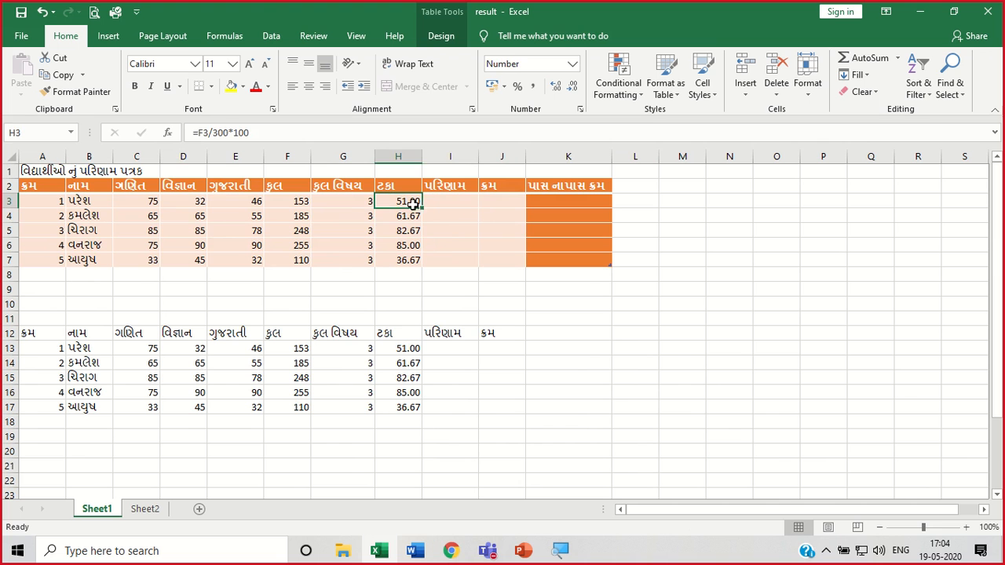
{"action": "left_click", "coordinate": [437, 203]}
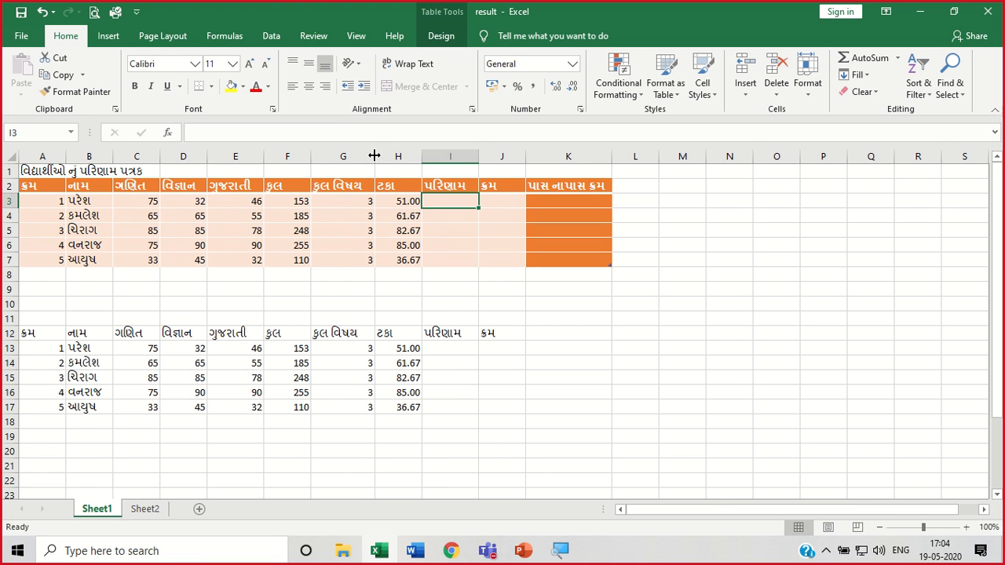
{"action": "left_click_drag", "start_coordinate": [375, 155], "coordinate": [369, 155]}
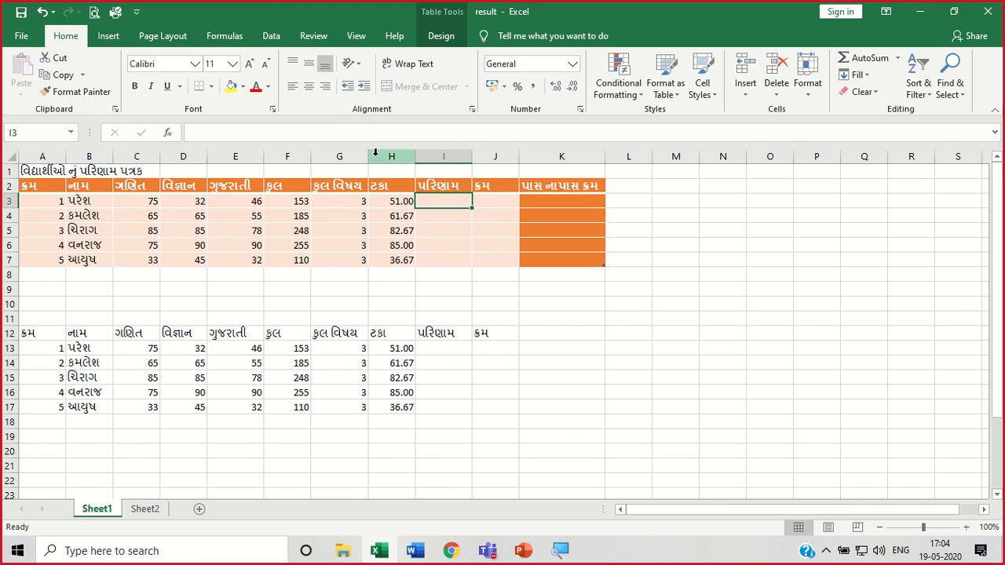
{"action": "double_click", "coordinate": [312, 157]}
{"action": "left_click", "coordinate": [312, 156]}
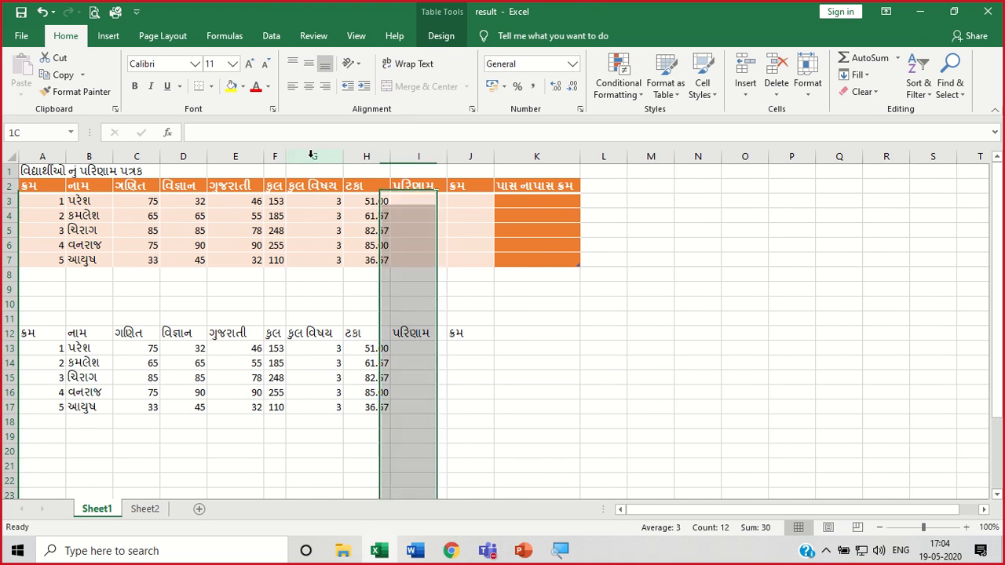
{"action": "double_click", "coordinate": [390, 156]}
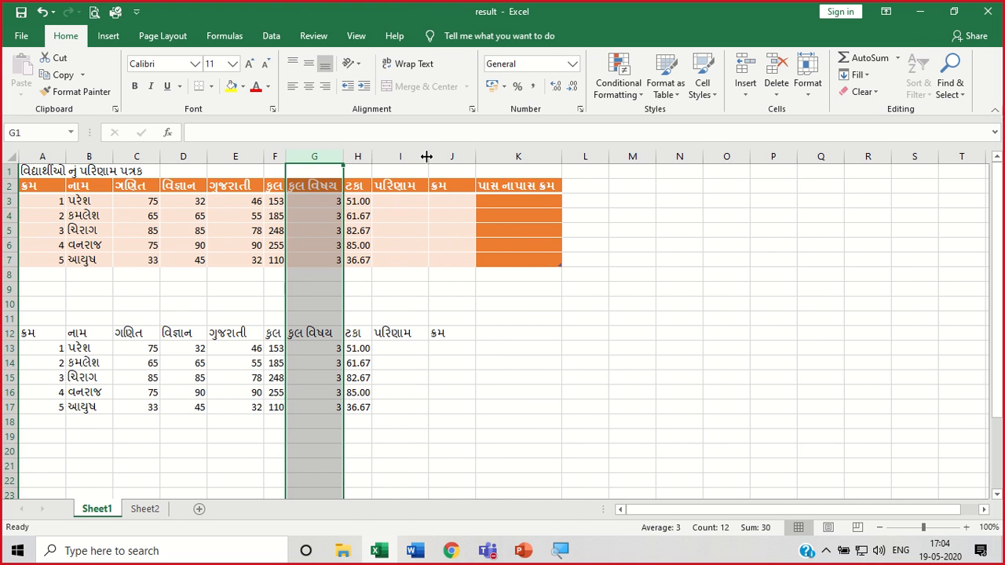
{"action": "double_click", "coordinate": [427, 156]}
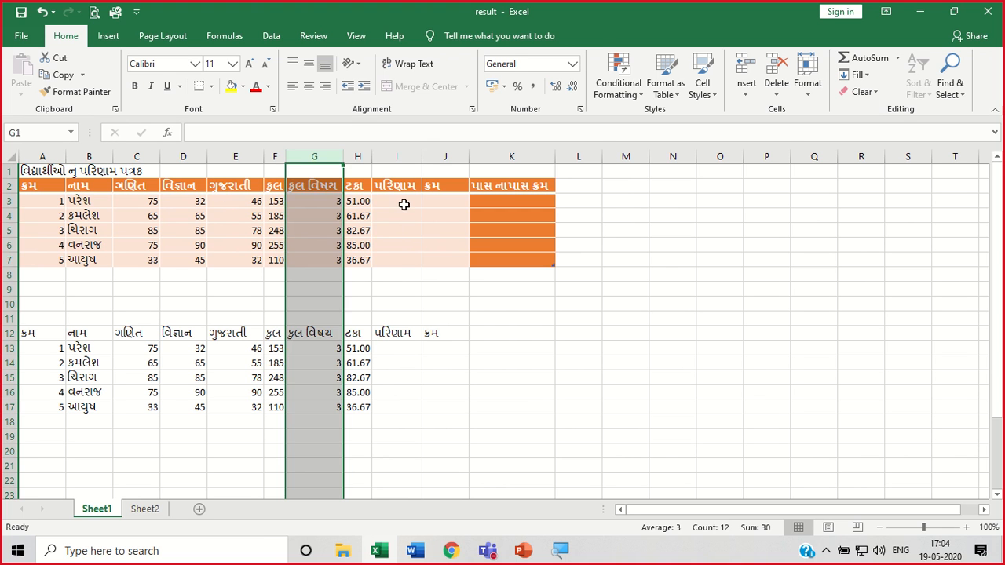
{"action": "left_click", "coordinate": [404, 205]}
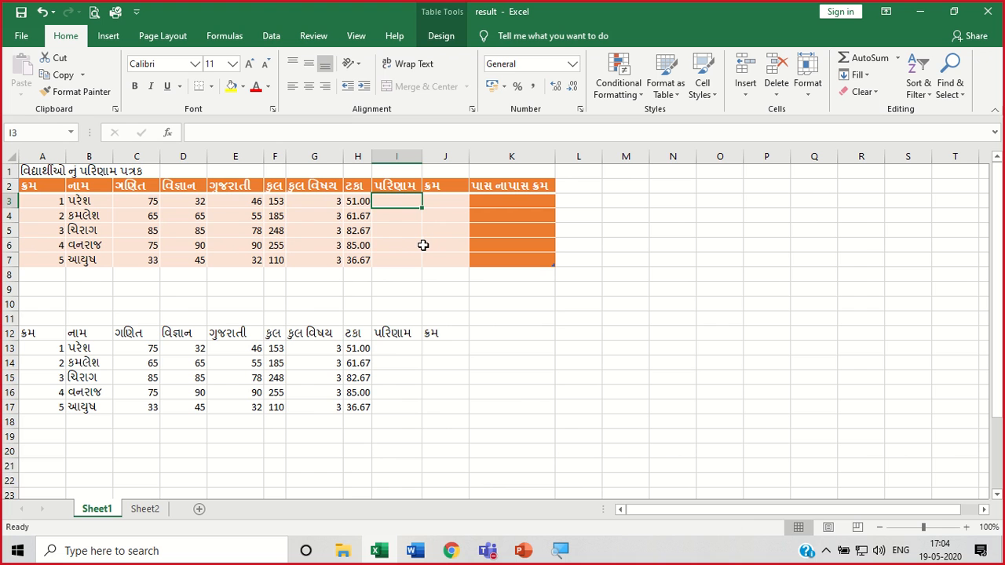
Delete the first student's row from the formatted result table.
{"action": "left_click", "coordinate": [274, 202]}
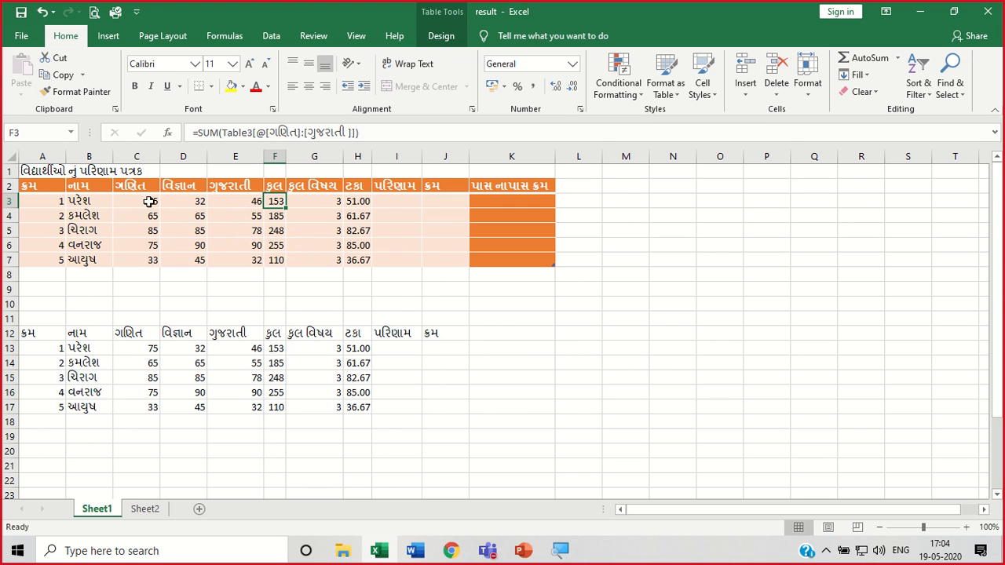
{"action": "left_click", "coordinate": [959, 527]}
{"action": "left_click_drag", "start_coordinate": [870, 510], "coordinate": [847, 512]}
{"action": "left_click", "coordinate": [880, 528]}
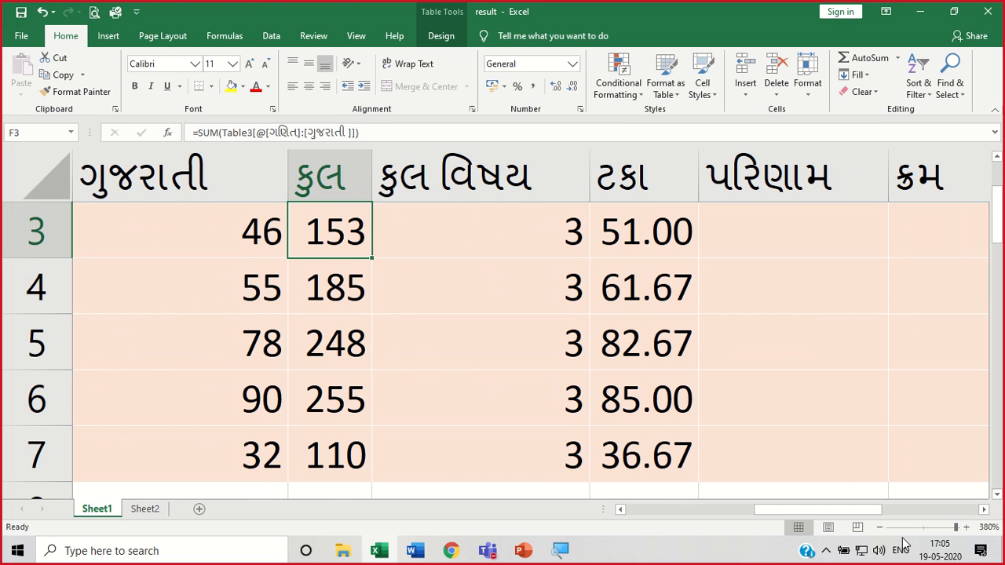
{"action": "key", "text": "ctrl+minus"}
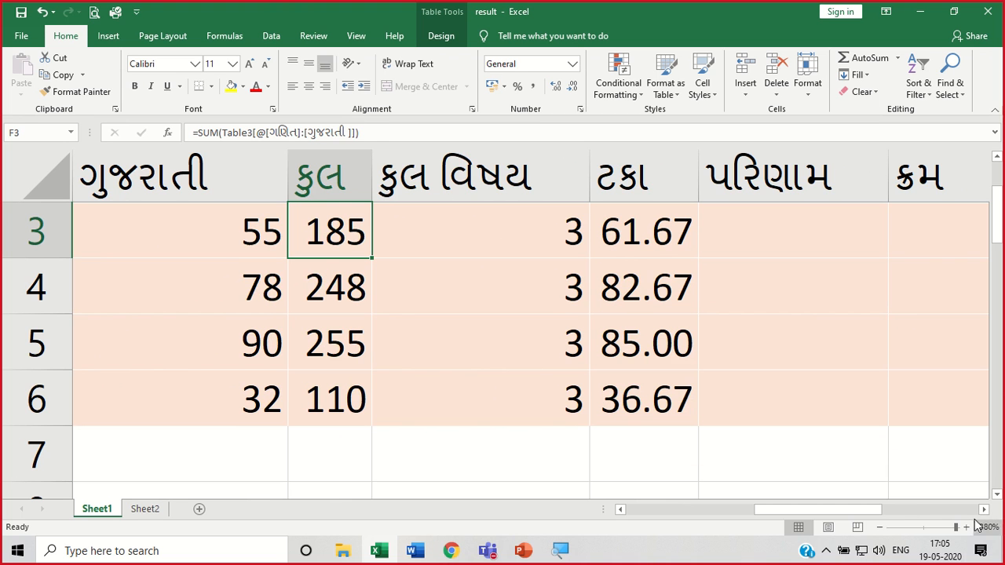
Set the worksheet zoom to 110% and view both result tables from the title row.
{"action": "left_click", "coordinate": [881, 527]}
{"action": "left_click", "coordinate": [880, 528]}
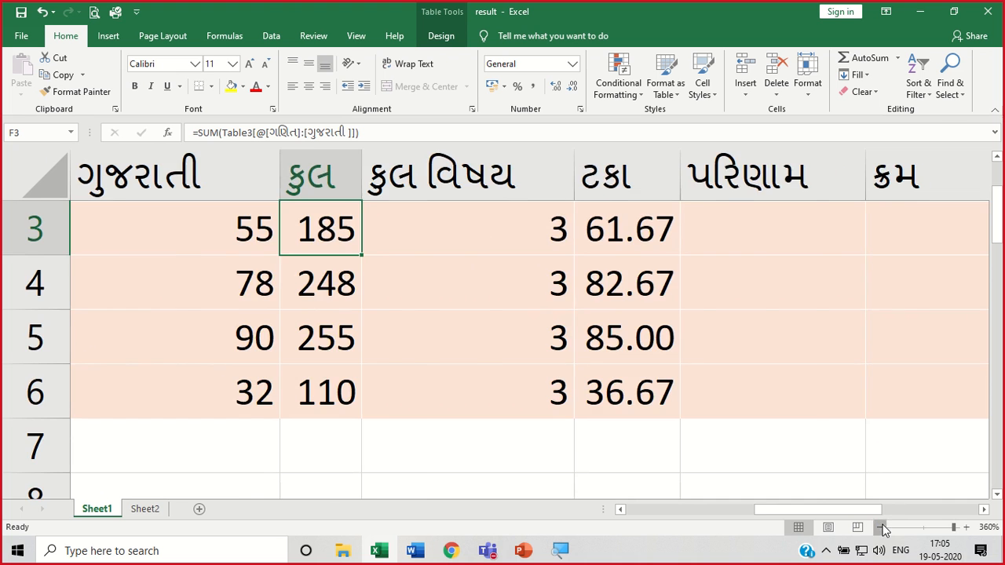
{"action": "left_click", "coordinate": [881, 528]}
{"action": "left_click", "coordinate": [880, 528]}
{"action": "left_click", "coordinate": [881, 527]}
{"action": "left_click", "coordinate": [881, 528]}
{"action": "left_click", "coordinate": [881, 528]}
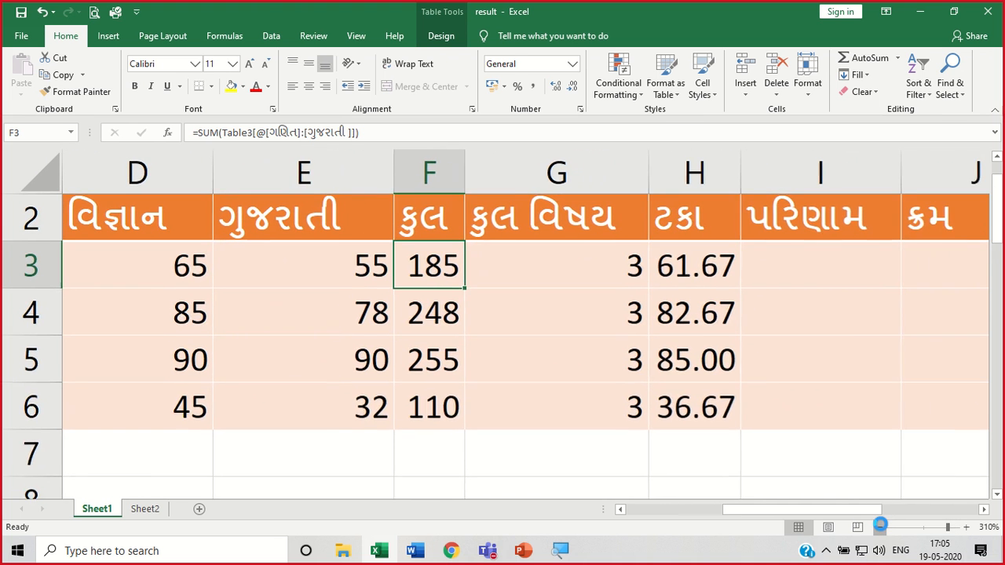
{"action": "left_click", "coordinate": [881, 528]}
{"action": "left_click", "coordinate": [880, 528]}
{"action": "left_click", "coordinate": [880, 528]}
{"action": "left_click", "coordinate": [880, 528]}
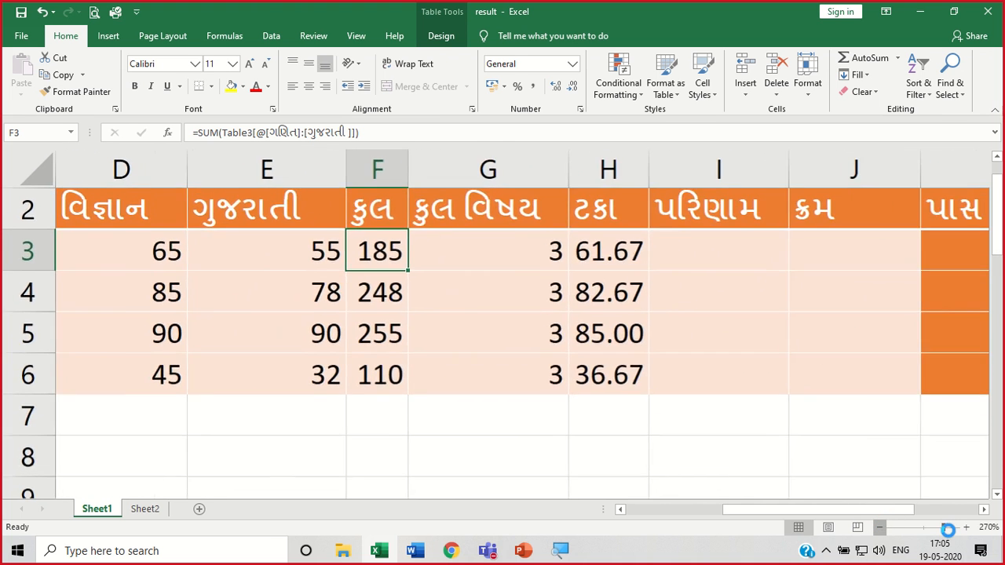
{"action": "left_click_drag", "start_coordinate": [948, 530], "coordinate": [924, 528]}
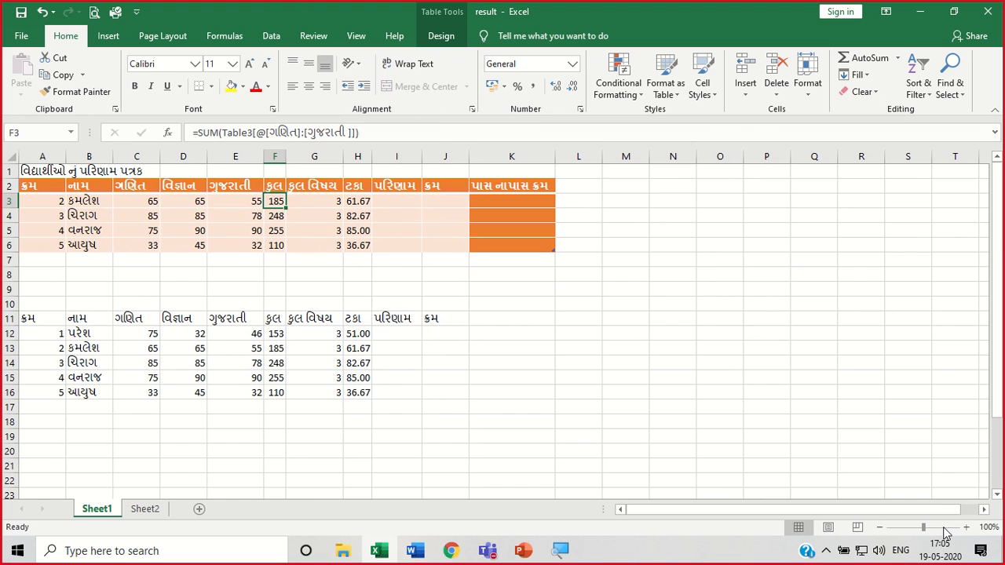
{"action": "left_click", "coordinate": [967, 528]}
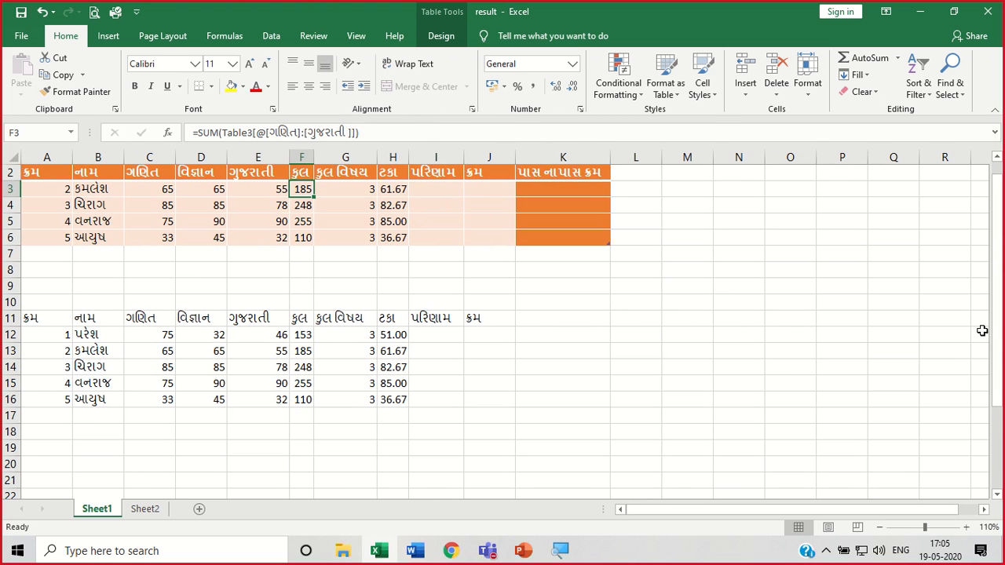
{"action": "left_click_drag", "start_coordinate": [1000, 339], "coordinate": [1000, 333]}
{"action": "left_click", "coordinate": [841, 316]}
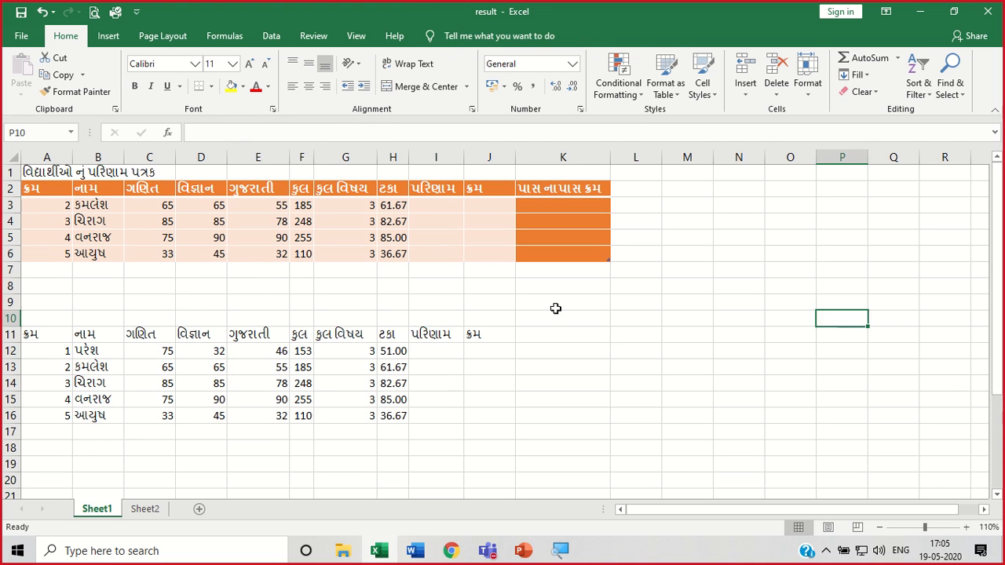
Set the વિજ્ઞાન mark in D3 of the formatted table to 32.
{"action": "left_click", "coordinate": [223, 206]}
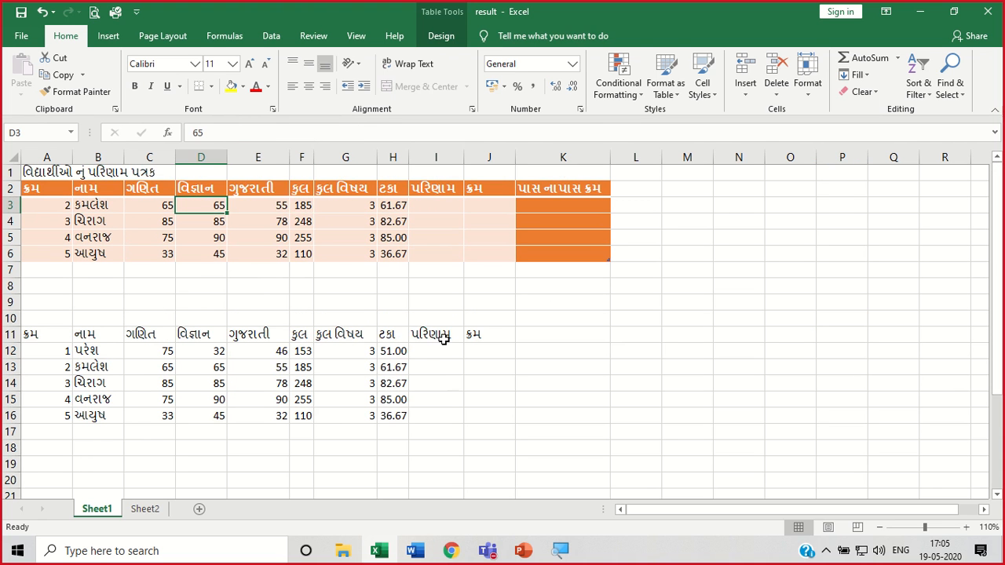
{"action": "type", "text": "32"}
{"action": "key", "text": "Return"}
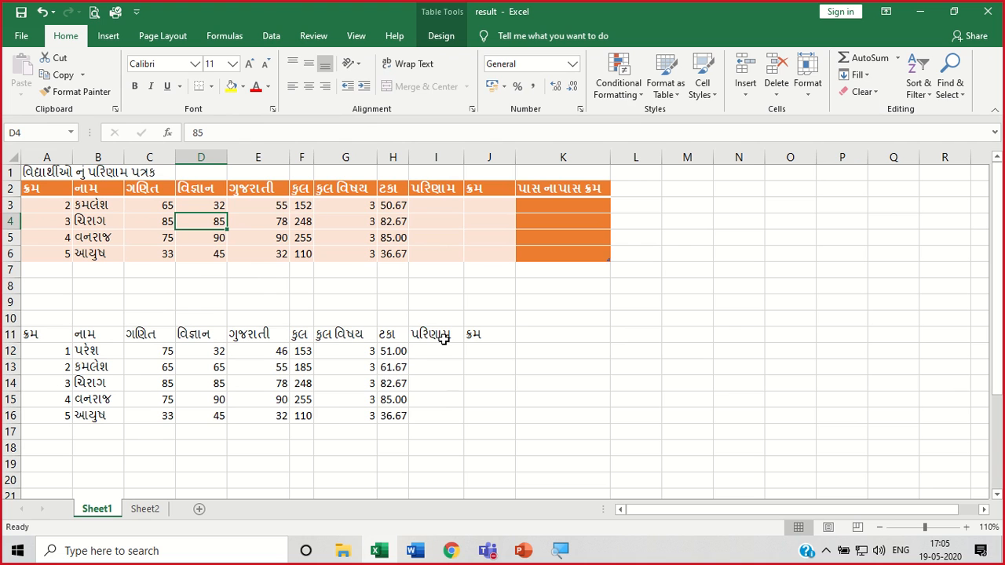
Begin an IF formula in I3, the first cell of the પરિણામ column.
{"action": "left_click", "coordinate": [443, 206]}
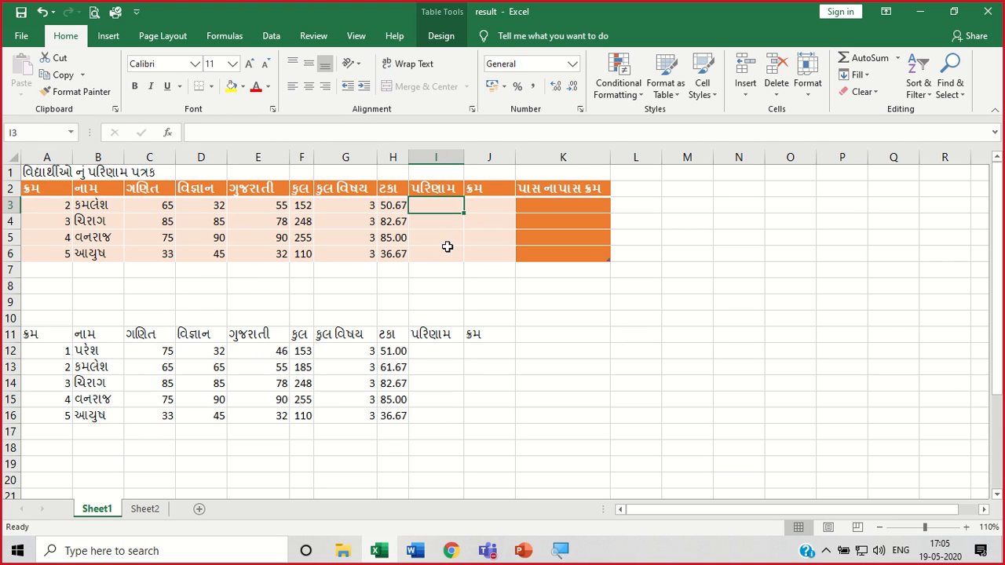
{"action": "left_click", "coordinate": [147, 466]}
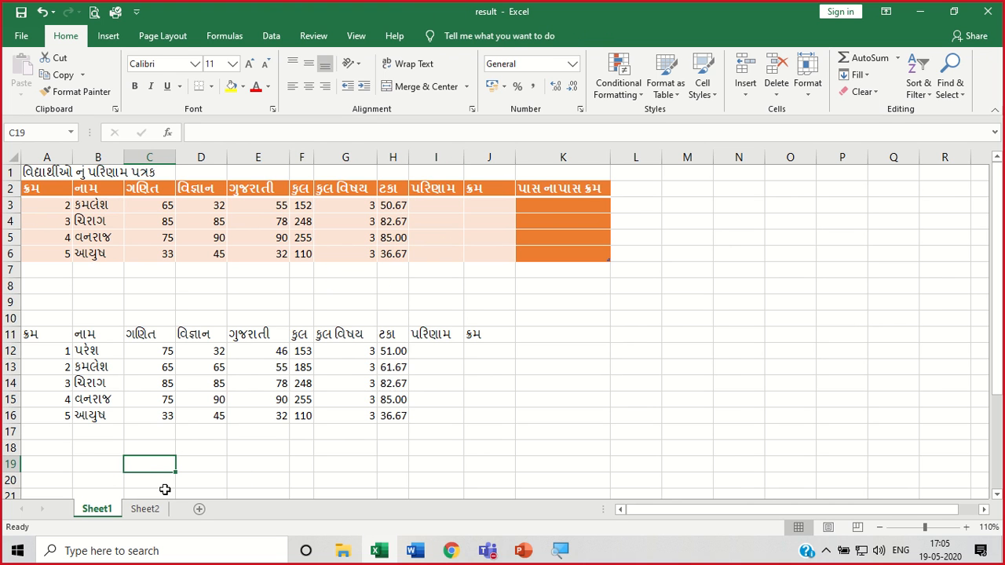
{"action": "left_click", "coordinate": [86, 463]}
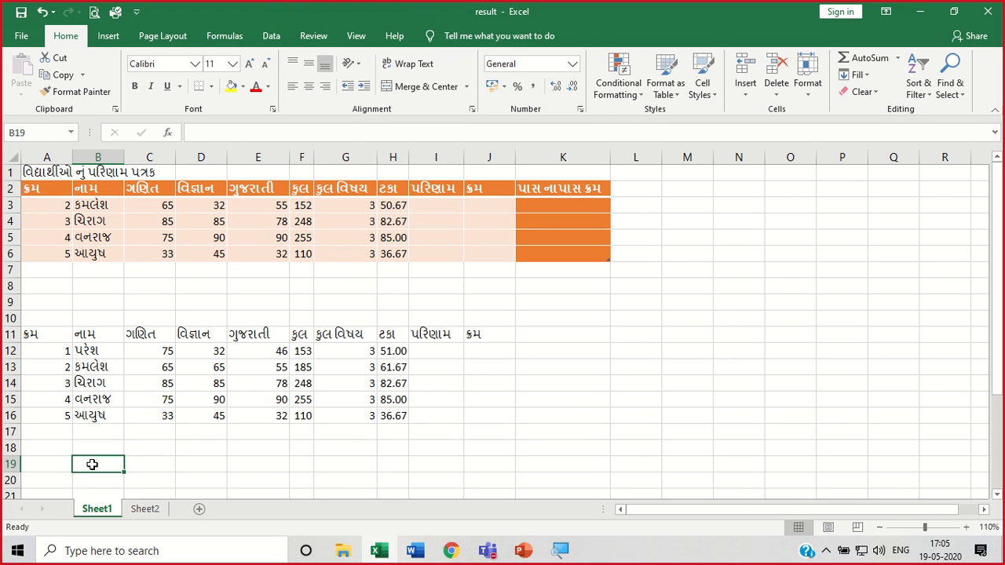
{"action": "left_click", "coordinate": [439, 202]}
{"action": "type", "text": "="}
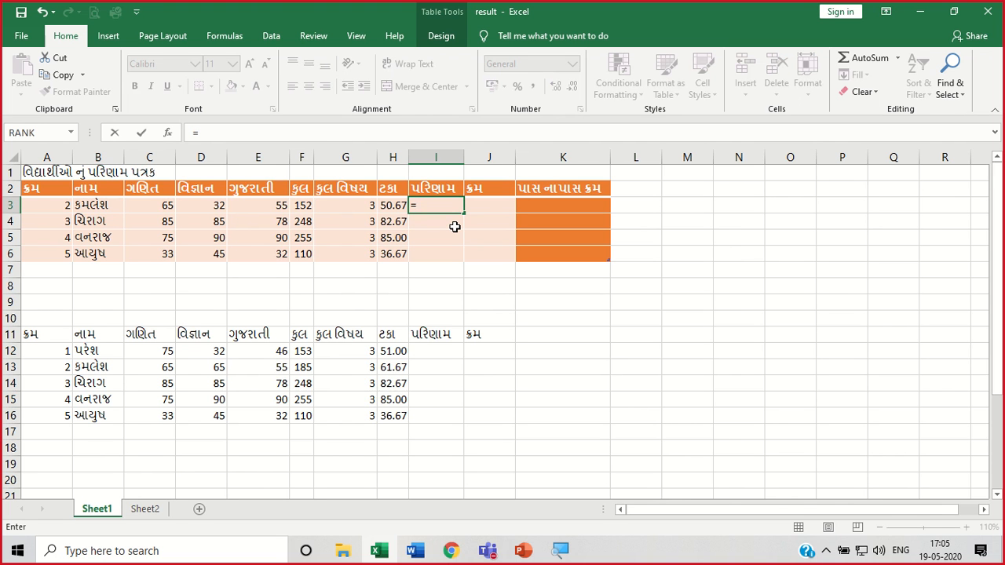
{"action": "type", "text": "if"}
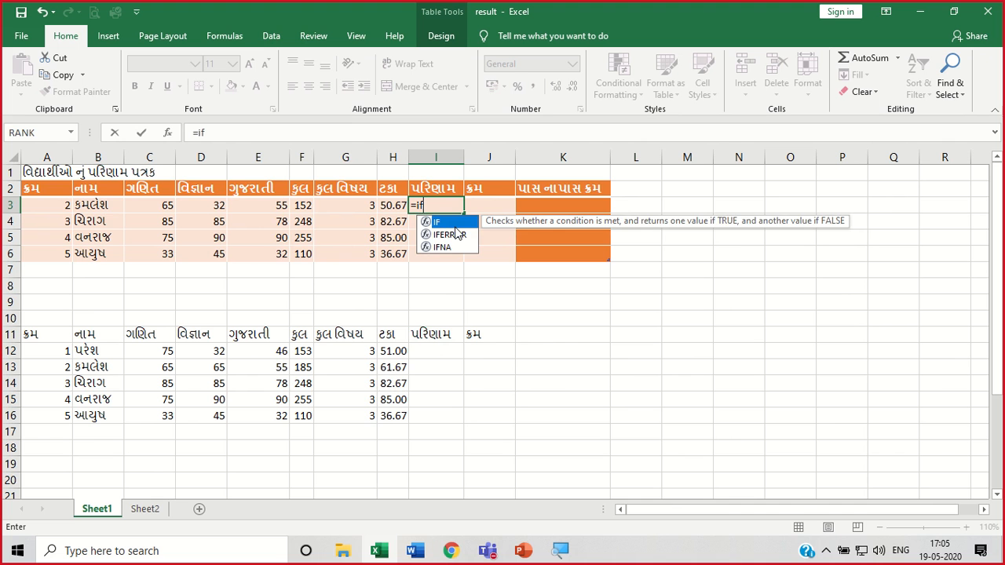
{"action": "type", "text": "("}
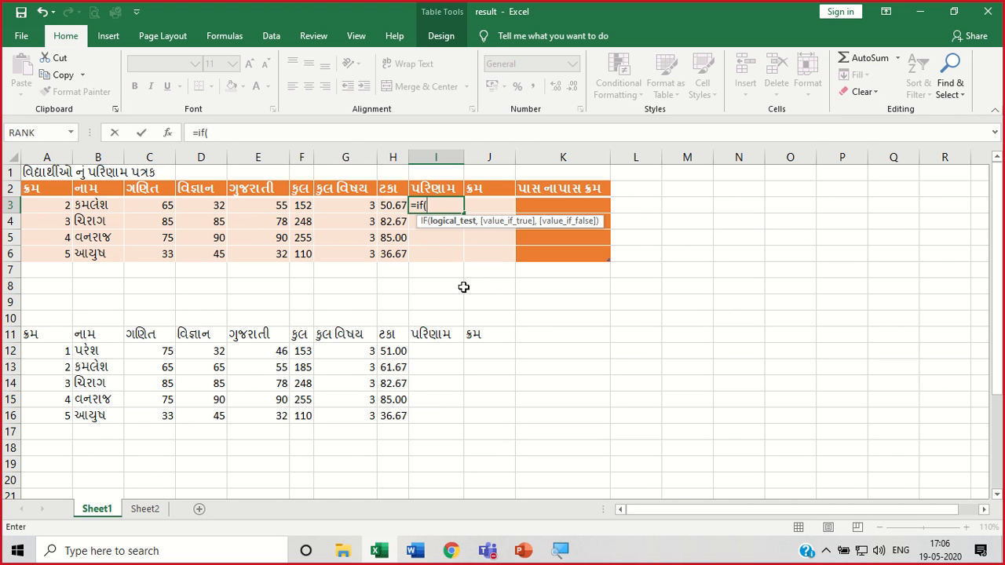
{"action": "type", "text": "and"}
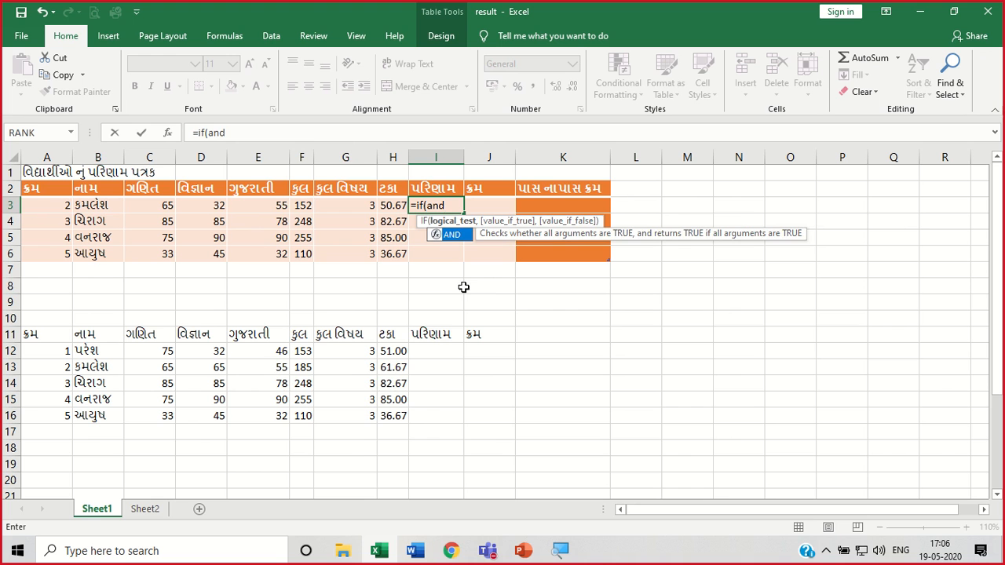
{"action": "key", "text": "BackSpace"}
{"action": "key", "text": "BackSpace"}
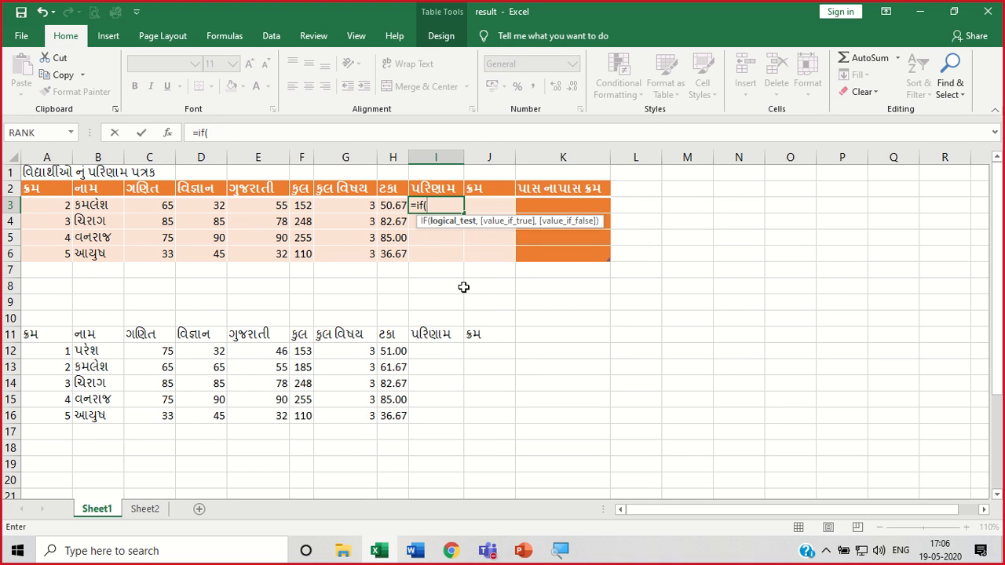
Nest an OR test in the I3 formula with the row's ગણિત mark greater than 35 as its first condition.
{"action": "type", "text": "or"}
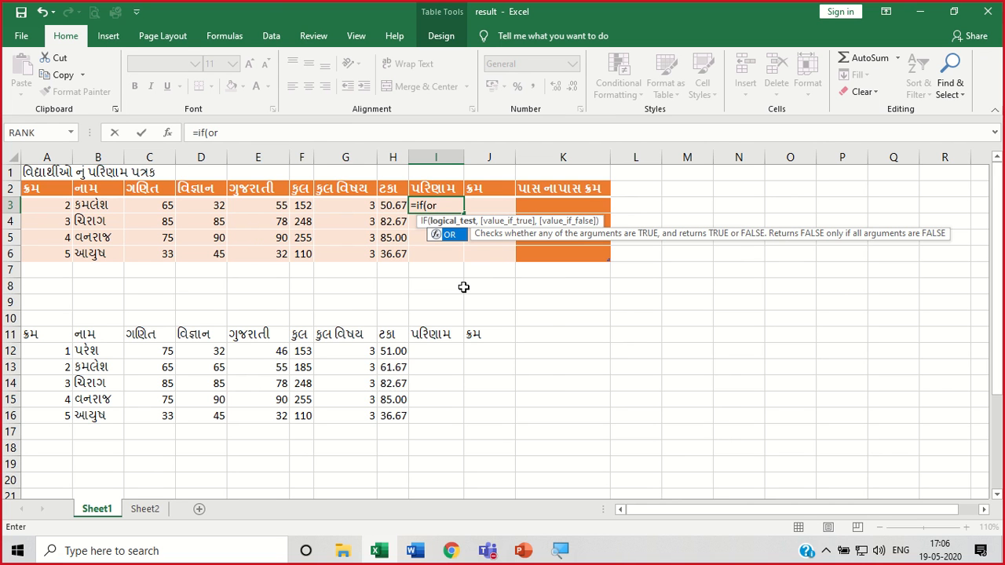
{"action": "type", "text": "("}
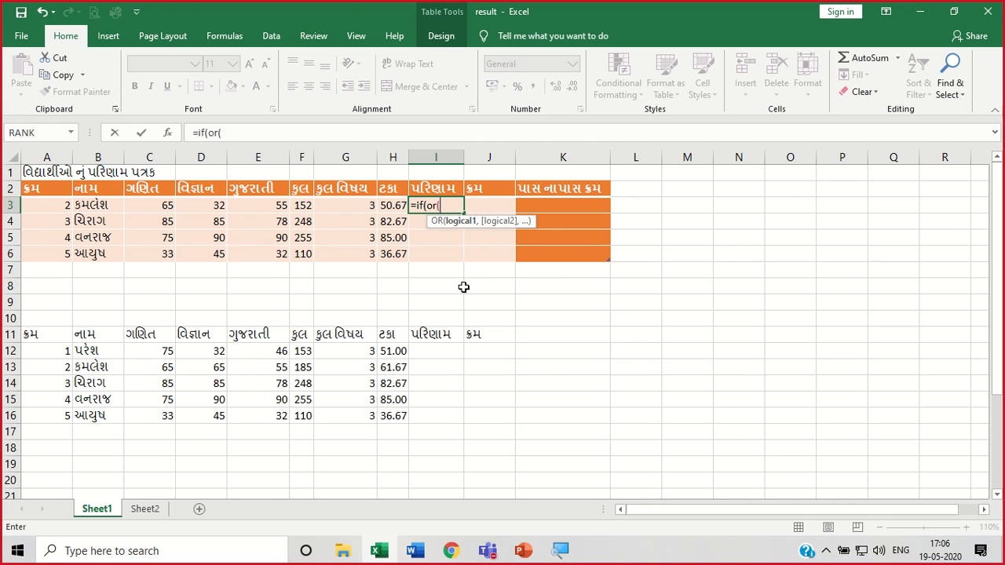
{"action": "left_click", "coordinate": [163, 205]}
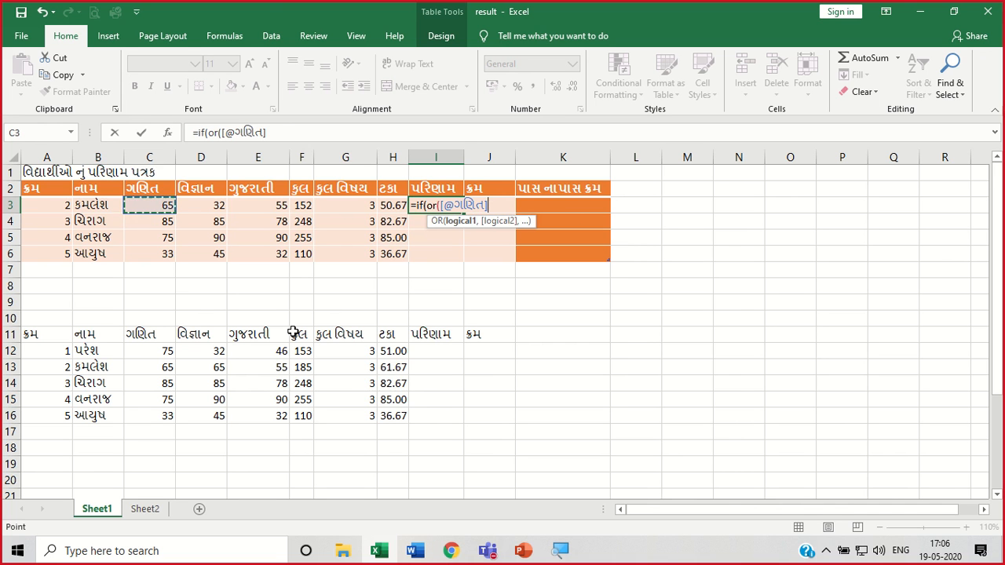
{"action": "type", "text": ">"}
{"action": "type", "text": "35"}
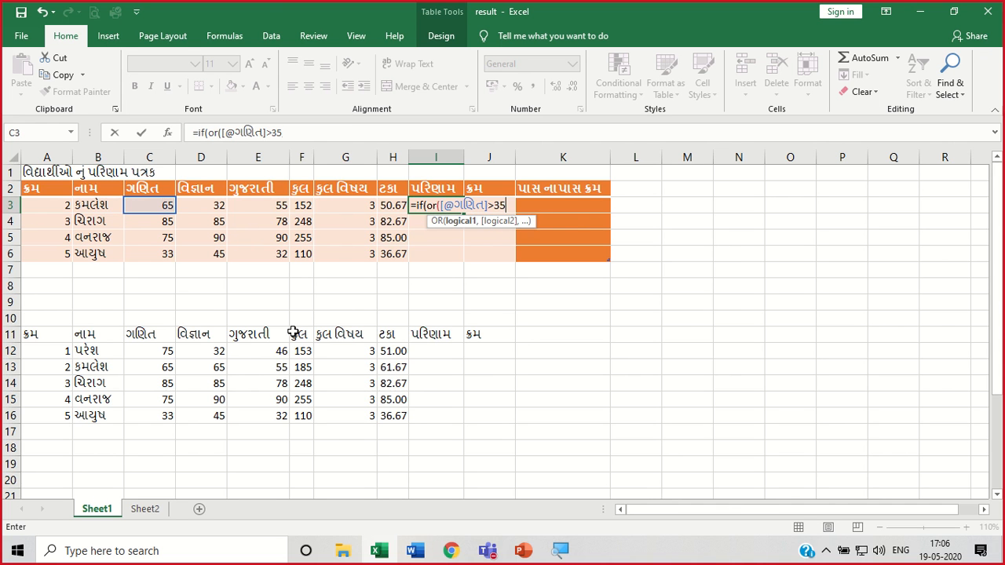
{"action": "type", "text": ","}
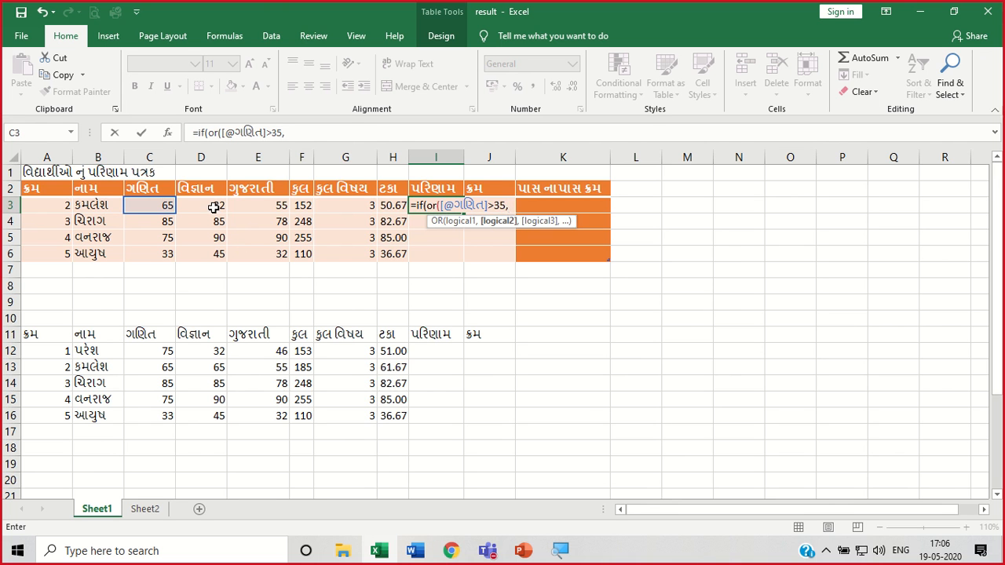
Add the conditions વિજ્ઞાન > 35 and ગુજરાતી > 35 to the OR test and close its parenthesis.
{"action": "left_click", "coordinate": [213, 207]}
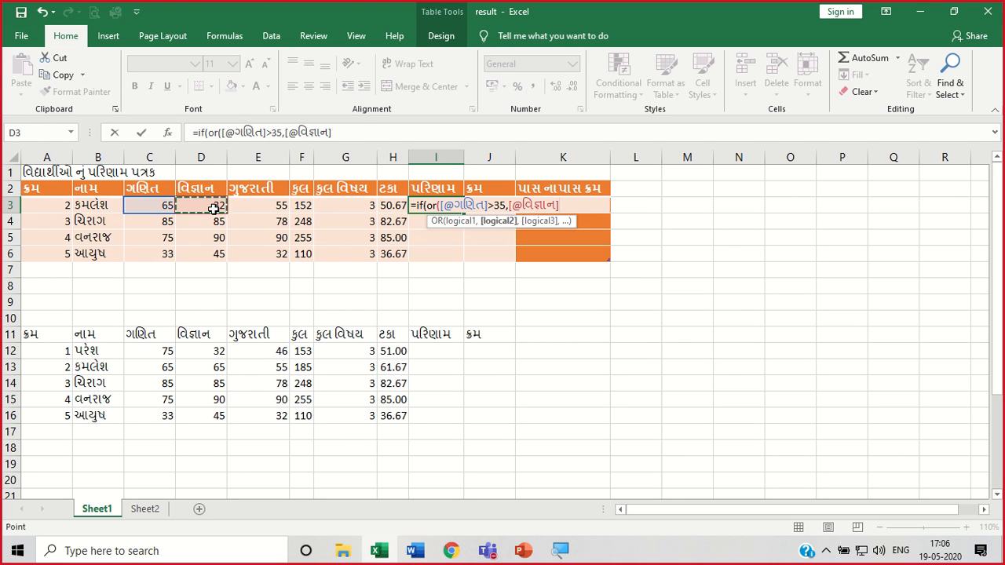
{"action": "type", "text": ">35"}
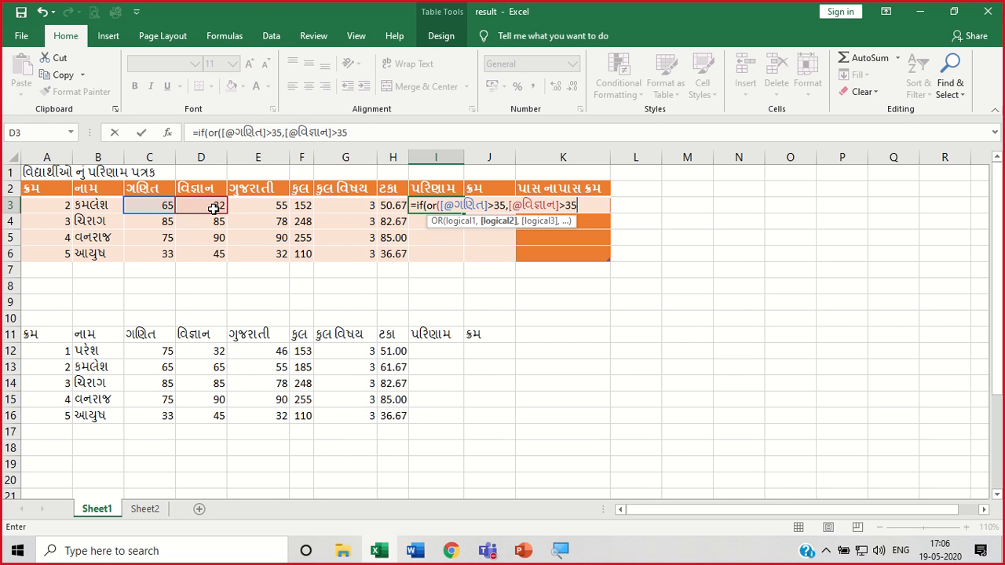
{"action": "type", "text": ","}
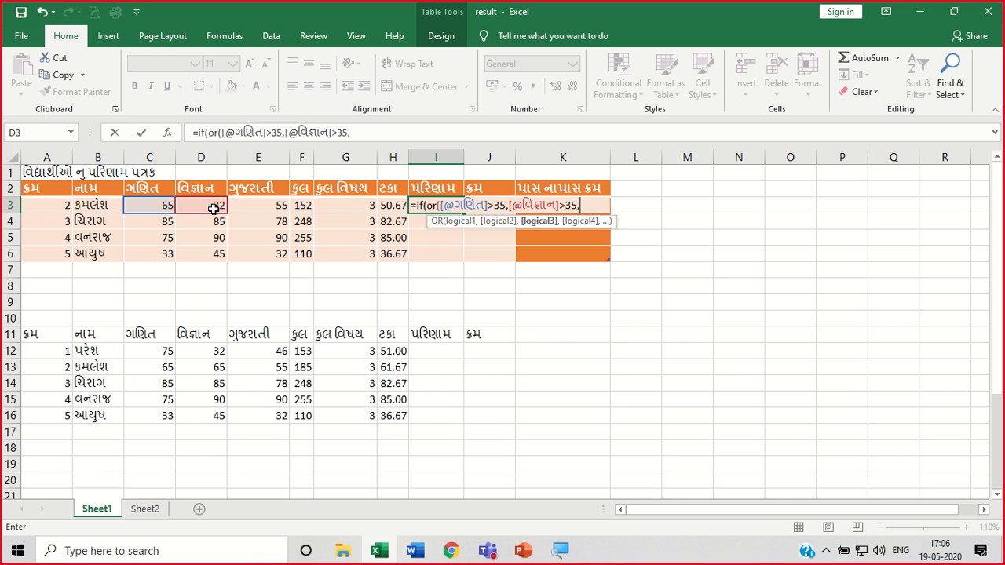
{"action": "left_click", "coordinate": [256, 209]}
{"action": "type", "text": ">"}
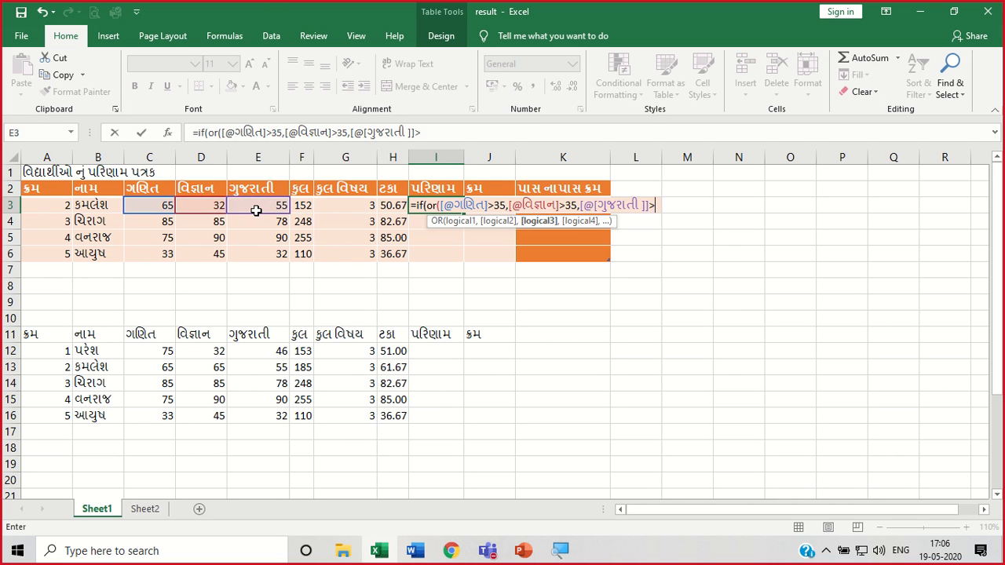
{"action": "type", "text": "35"}
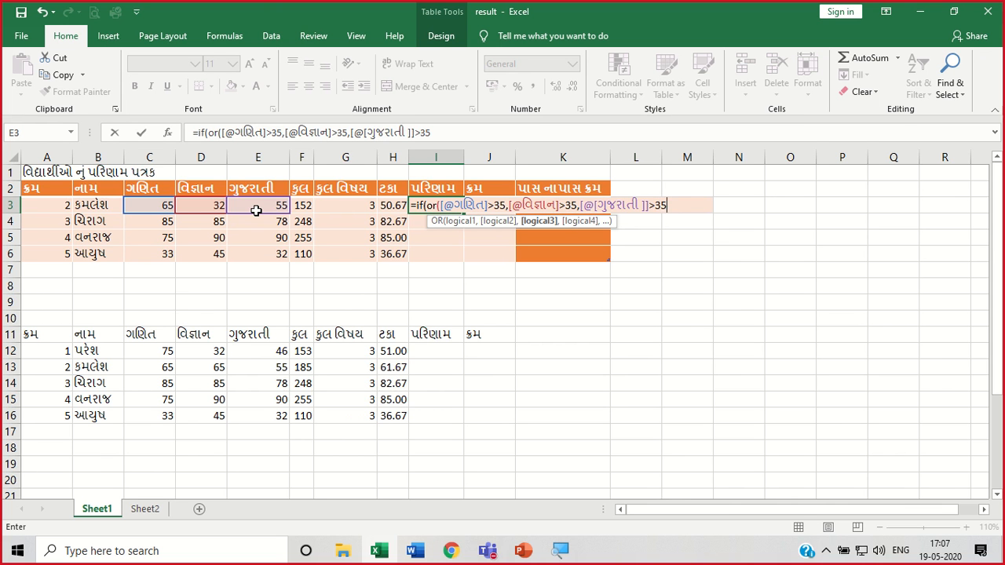
{"action": "type", "text": ")"}
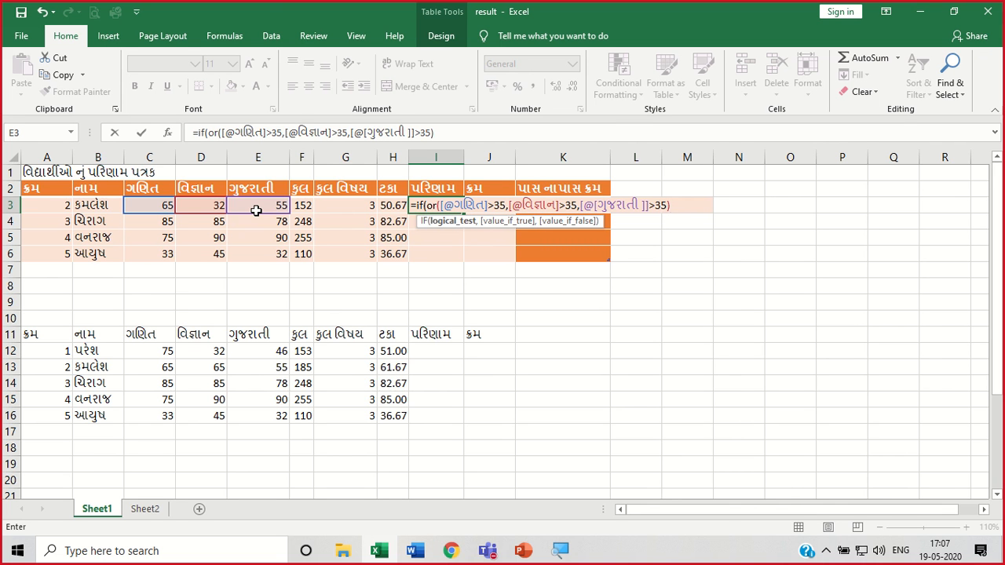
Complete the IF formula with "PASS" as the true value and "FAIL" as the false value, and enter it.
{"action": "type", "text": ","}
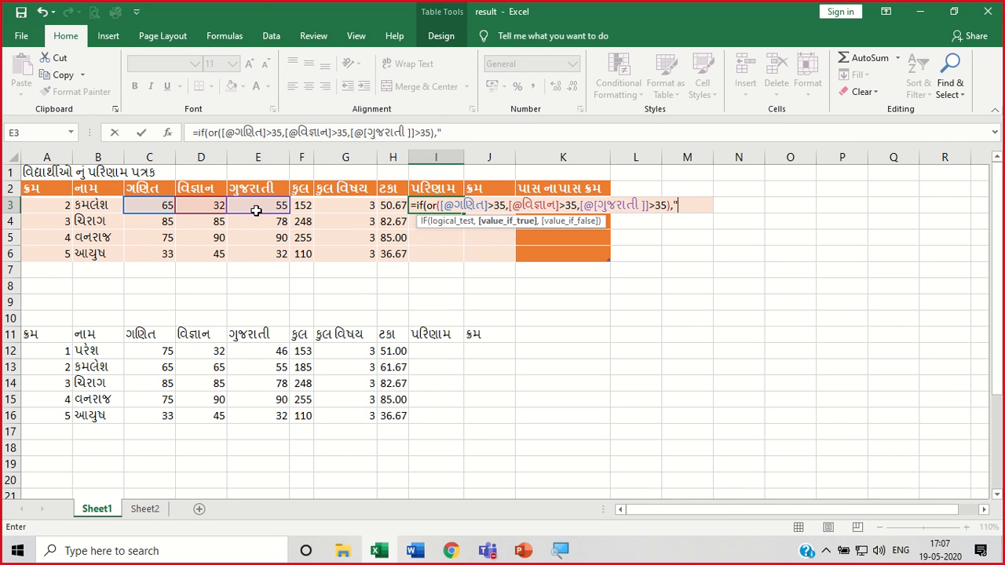
{"action": "type", "text": "\"PASS\","}
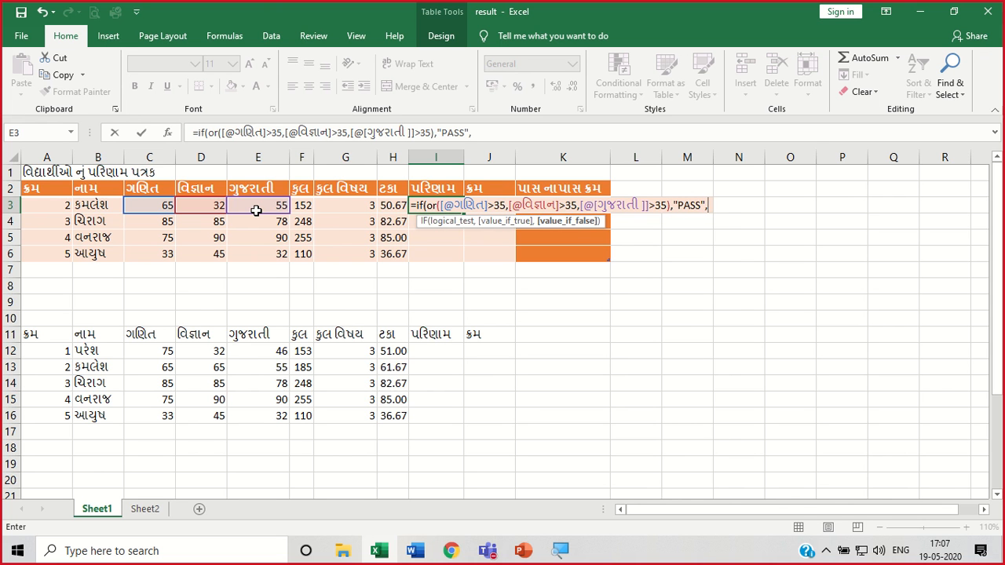
{"action": "type", "text": "Fa"}
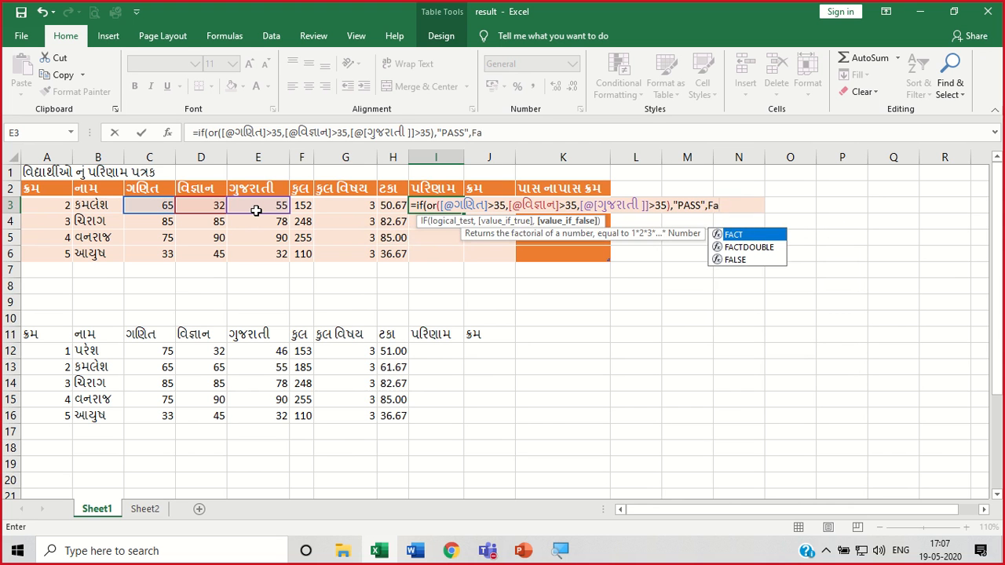
{"action": "key", "text": "BackSpace"}
{"action": "type", "text": "AIL"}
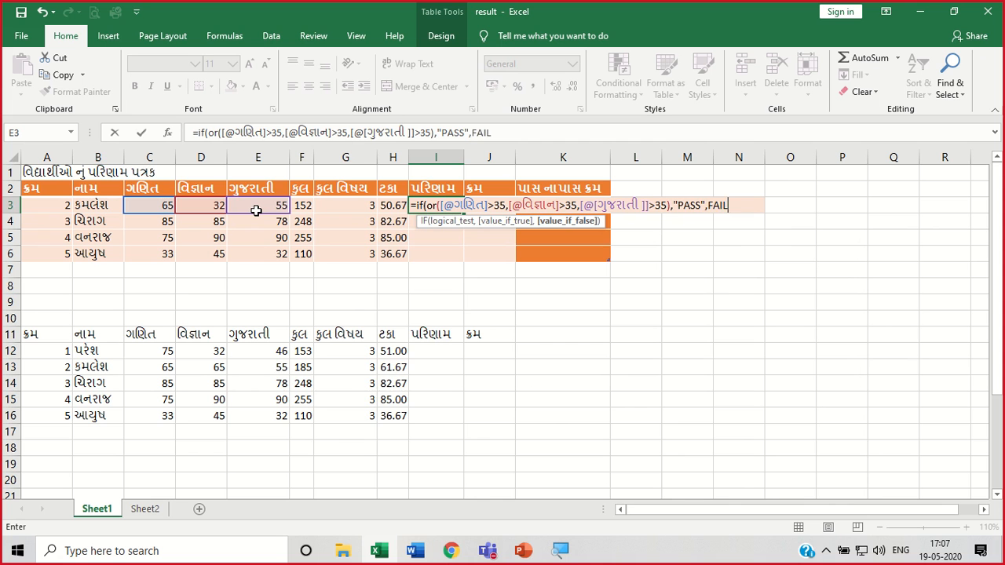
{"action": "key", "text": "BackSpace"}
{"action": "key", "text": "BackSpace"}
{"action": "key", "text": "BackSpace"}
{"action": "key", "text": "BackSpace"}
{"action": "type", "text": "f"}
{"action": "type", "text": "FAIL"}
{"action": "key", "text": "Return"}
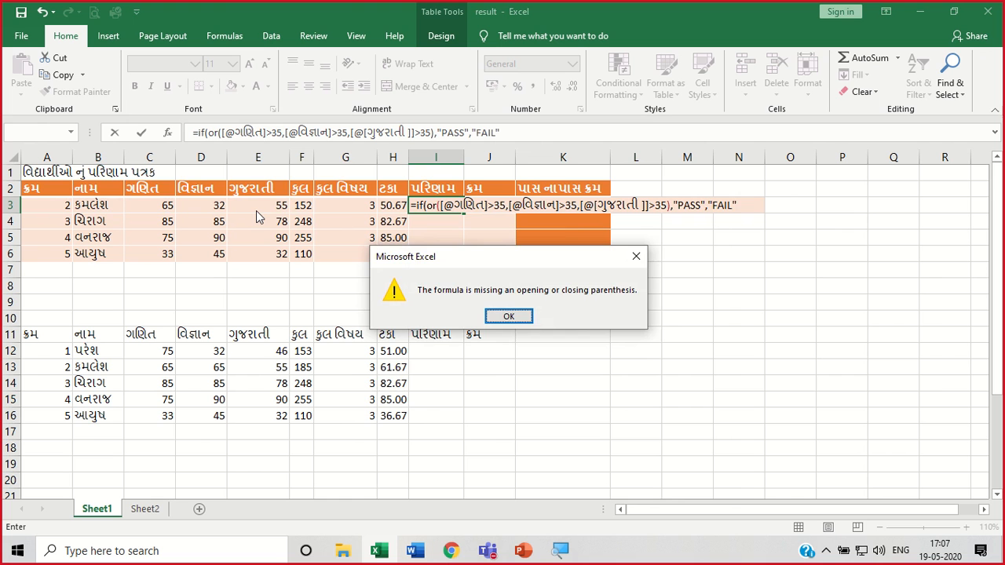
{"action": "key", "text": "Return"}
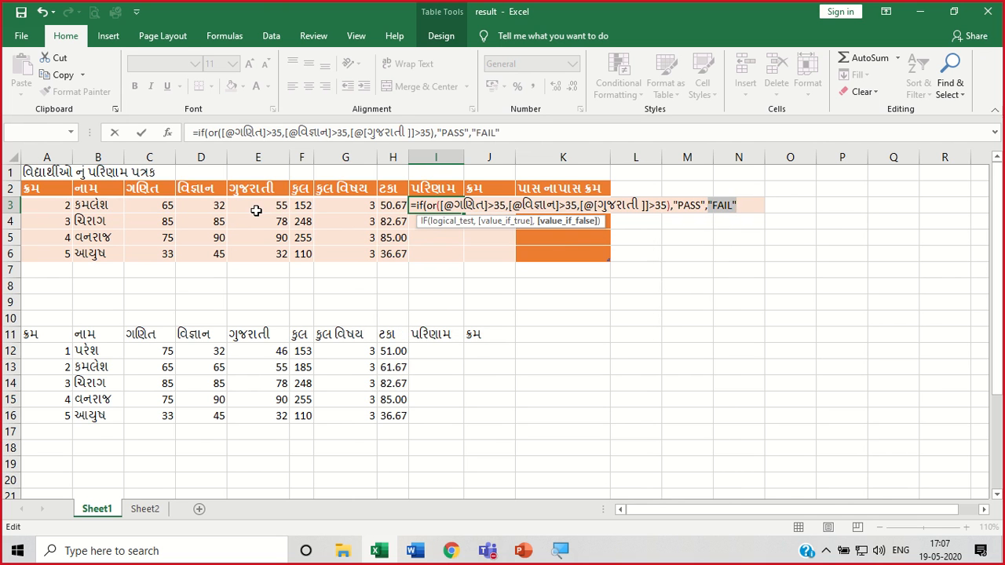
{"action": "key", "text": "Return"}
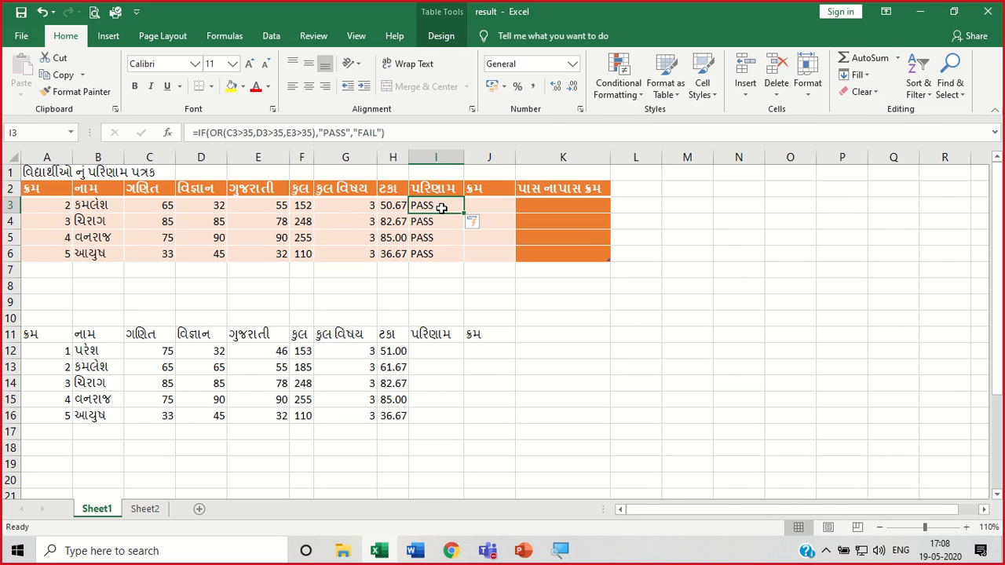
Replace OR with AND in the I3 result formula.
{"action": "left_click", "coordinate": [224, 133]}
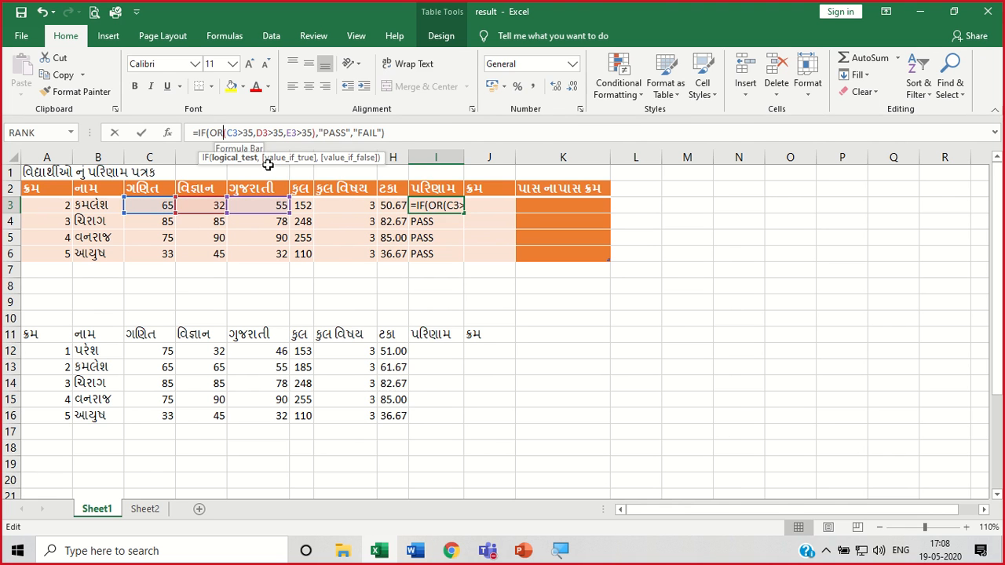
{"action": "key", "text": "BackSpace"}
{"action": "key", "text": "BackSpace"}
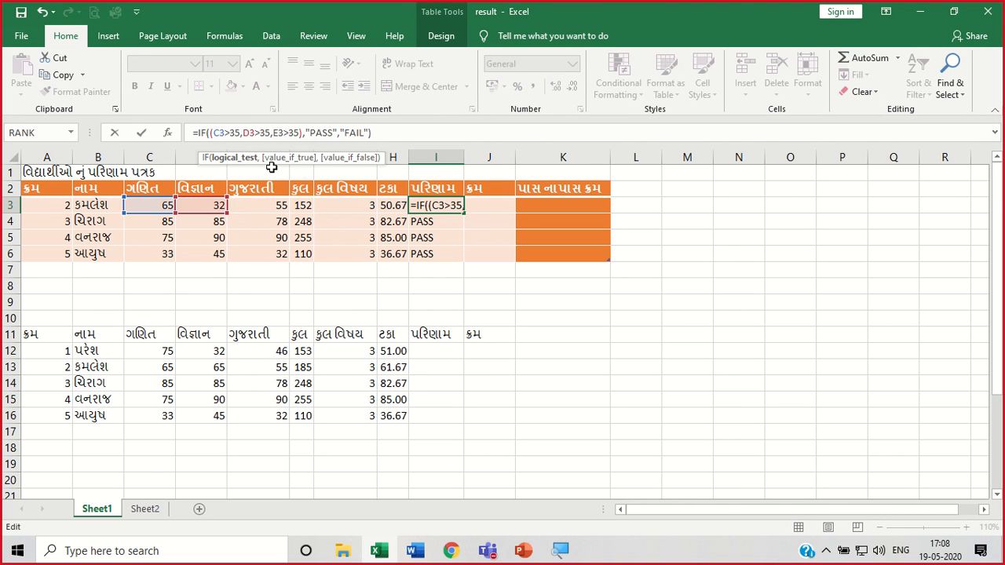
{"action": "type", "text": "AND"}
{"action": "key", "text": "Return"}
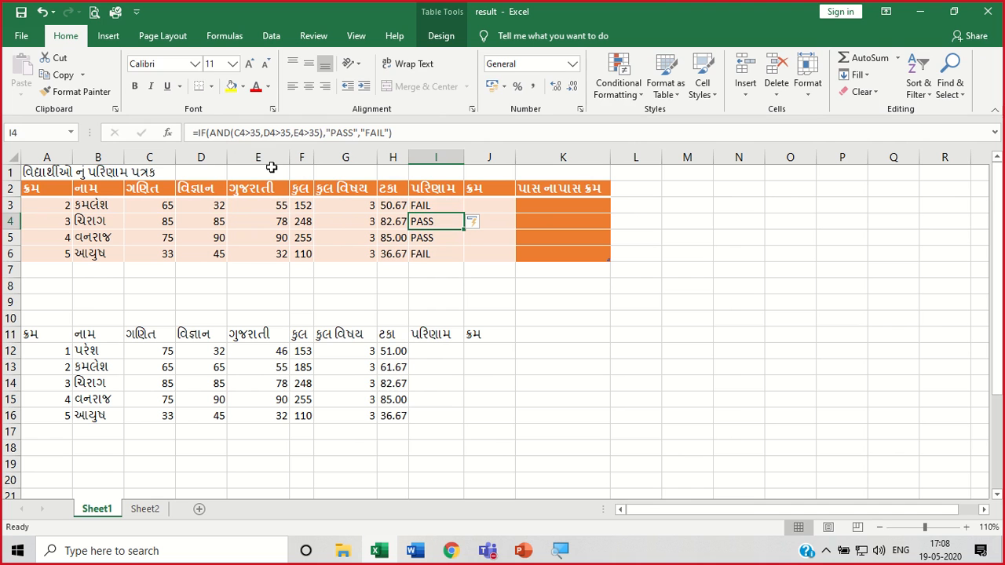
{"action": "left_click", "coordinate": [684, 380]}
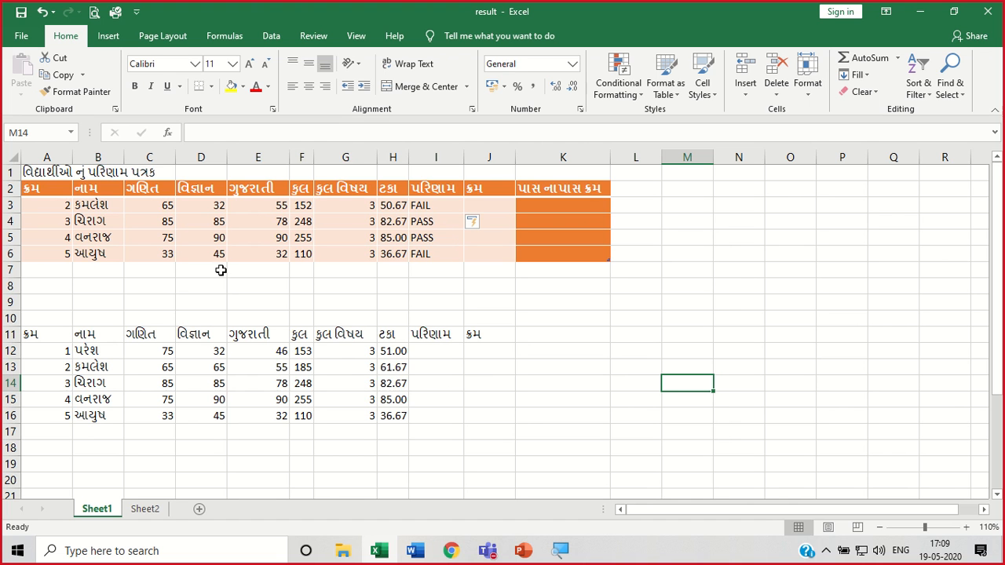
Set the વિજ્ઞાન mark in D4 of the formatted table to 30.
{"action": "left_click", "coordinate": [205, 224]}
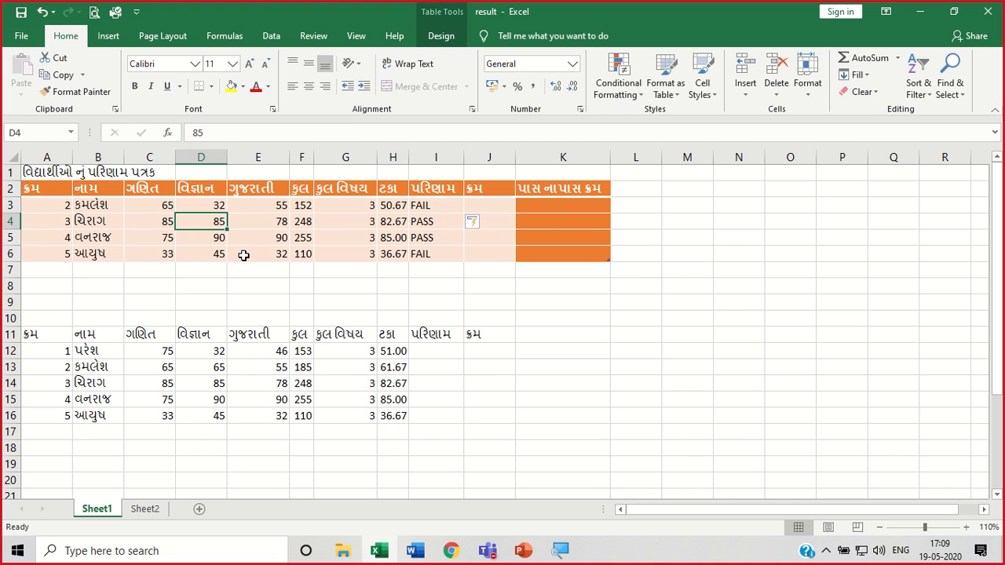
{"action": "type", "text": "30"}
{"action": "key", "text": "Return"}
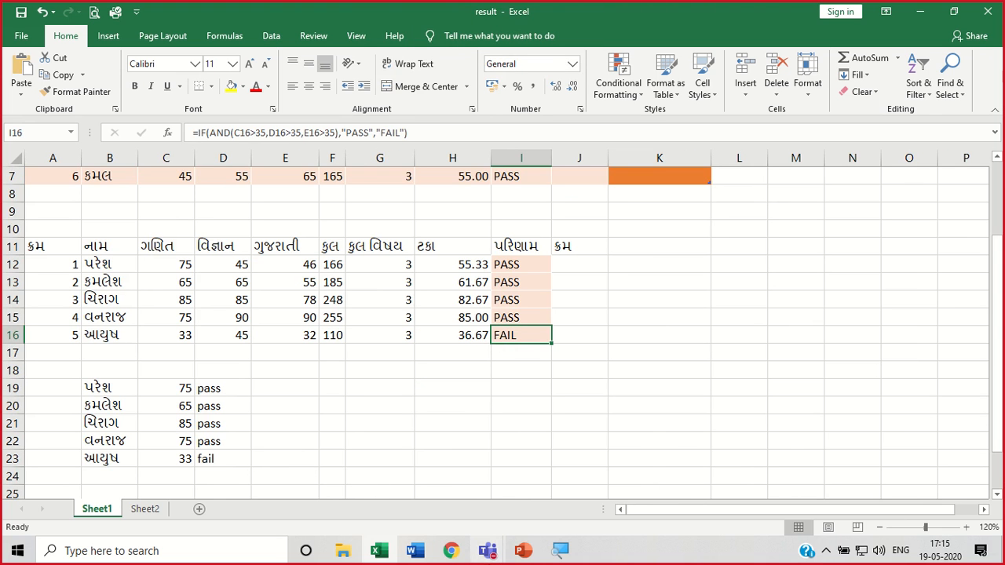
Switch to the Microsoft Teams meeting to view its participants, and minimize it to return to the Excel sheet.
{"action": "mouse_move", "coordinate": [487, 555]}
{"action": "left_click", "coordinate": [453, 479]}
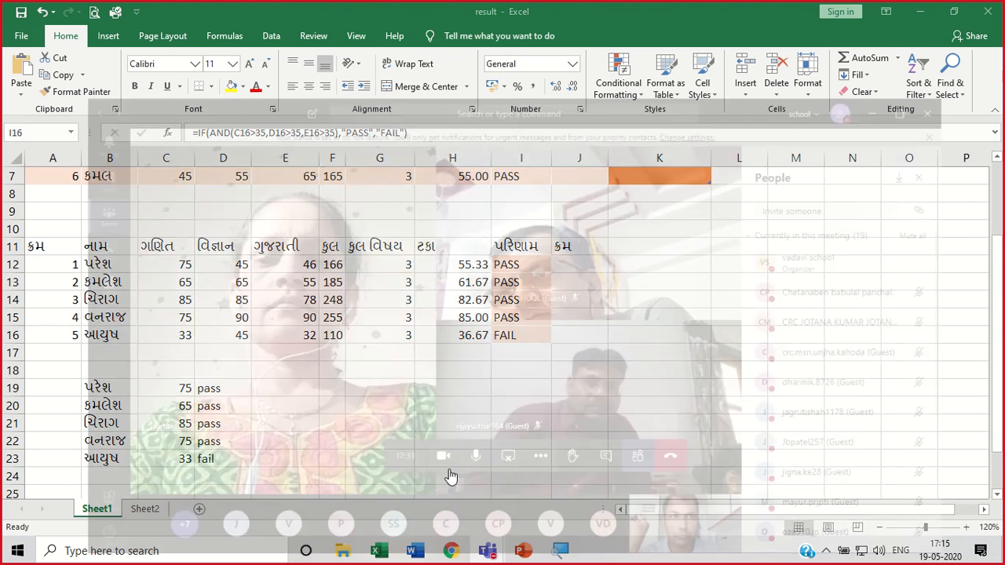
{"action": "mouse_move", "coordinate": [496, 335]}
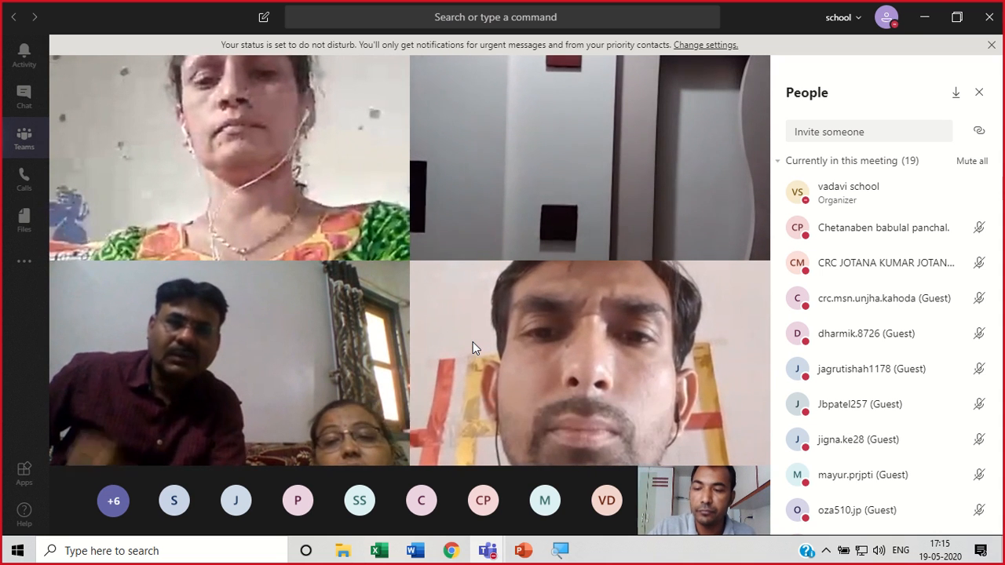
{"action": "left_click", "coordinate": [926, 16]}
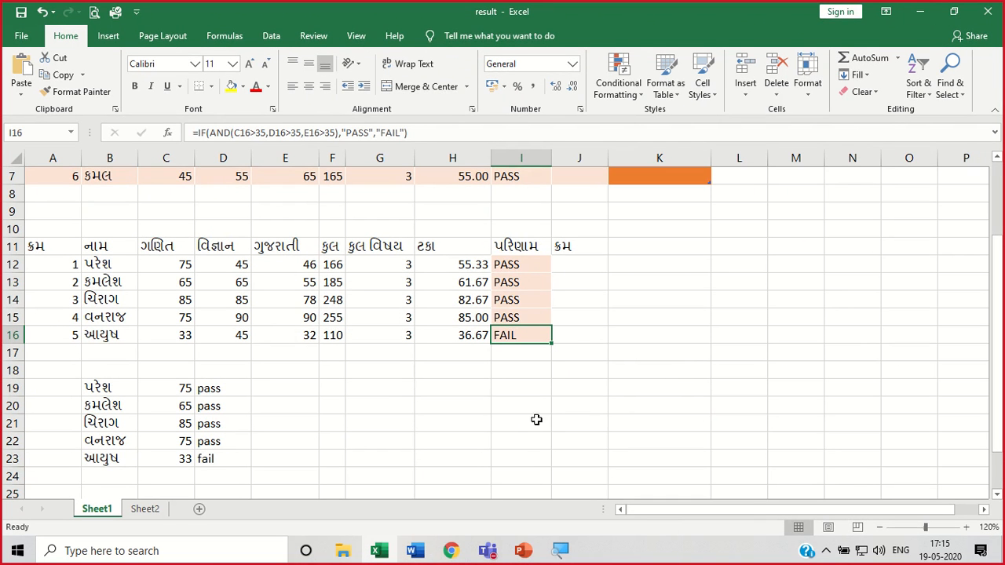
Insert a blank column before the વિજ્ઞાન column, between it and ગણિત.
{"action": "left_click", "coordinate": [507, 422]}
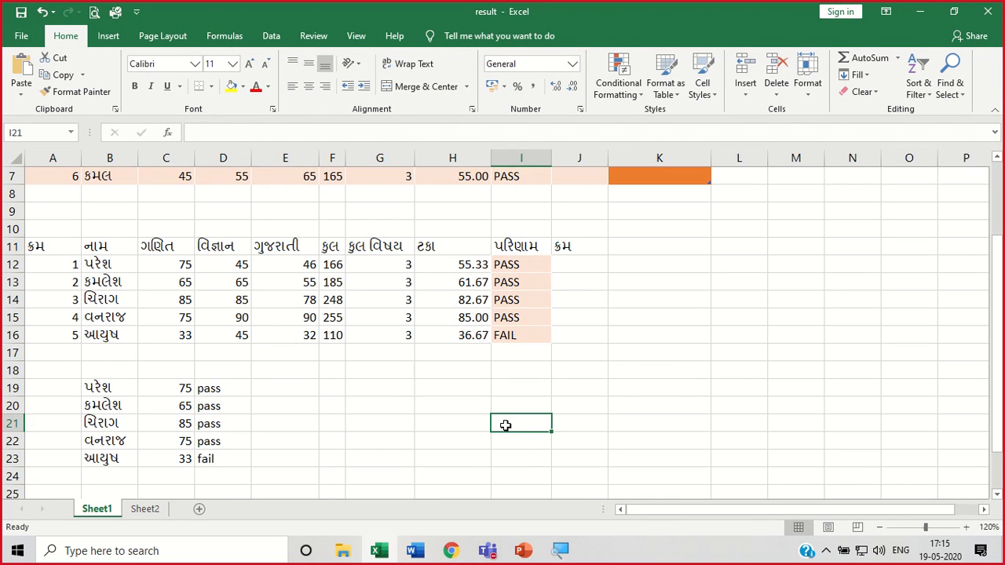
{"action": "left_click", "coordinate": [227, 158]}
{"action": "right_click", "coordinate": [227, 158]}
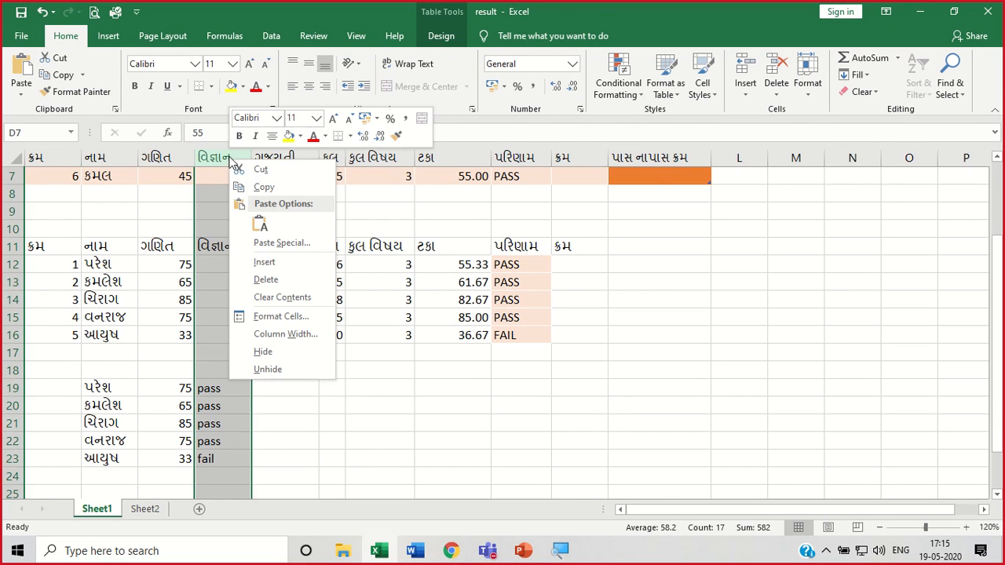
{"action": "left_click", "coordinate": [294, 264]}
{"action": "left_click", "coordinate": [474, 408]}
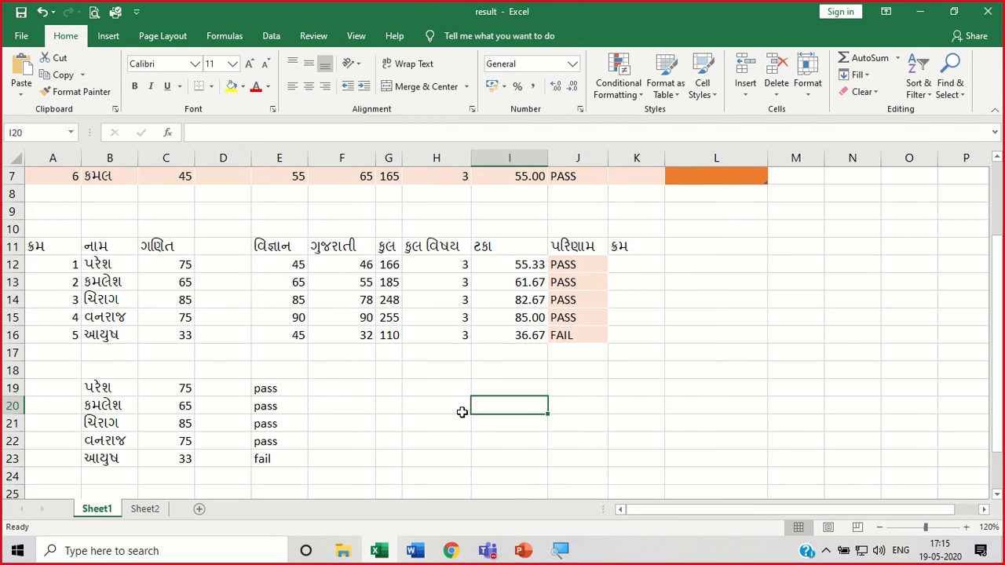
Examine the new column's D3 cell and the ટકા and પરિણામ formulas in I3 and J3, then minimize the workbook.
{"action": "scroll", "coordinate": [462, 410], "scroll_direction": "up", "scroll_amount": 2}
{"action": "left_click", "coordinate": [245, 212]}
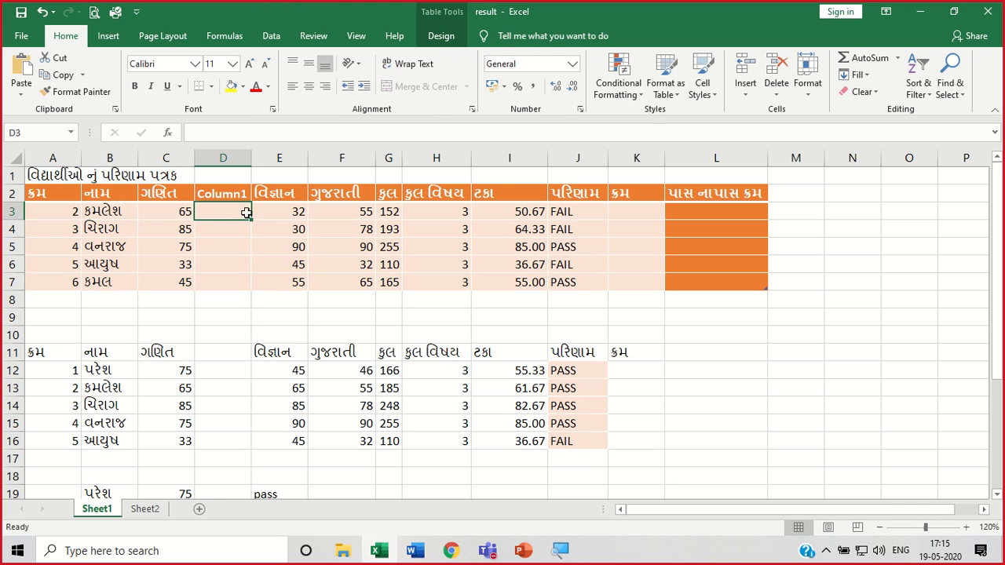
{"action": "left_click", "coordinate": [537, 213]}
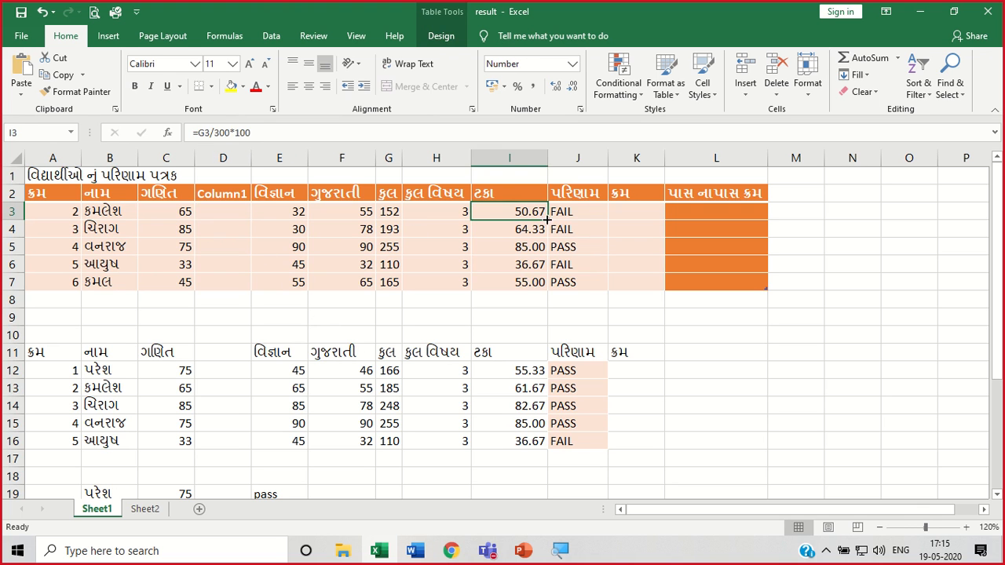
{"action": "left_click", "coordinate": [575, 214]}
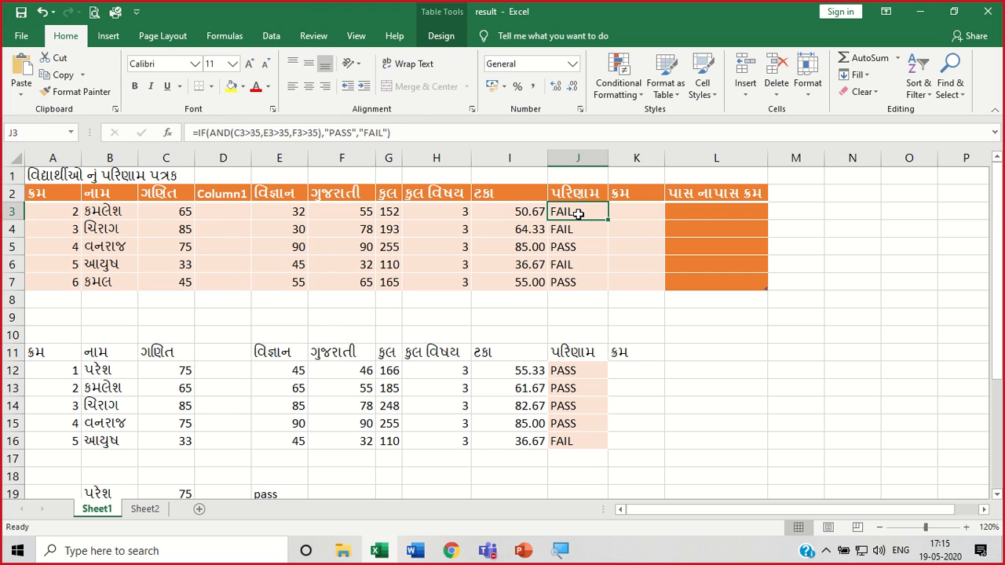
{"action": "left_click", "coordinate": [216, 220]}
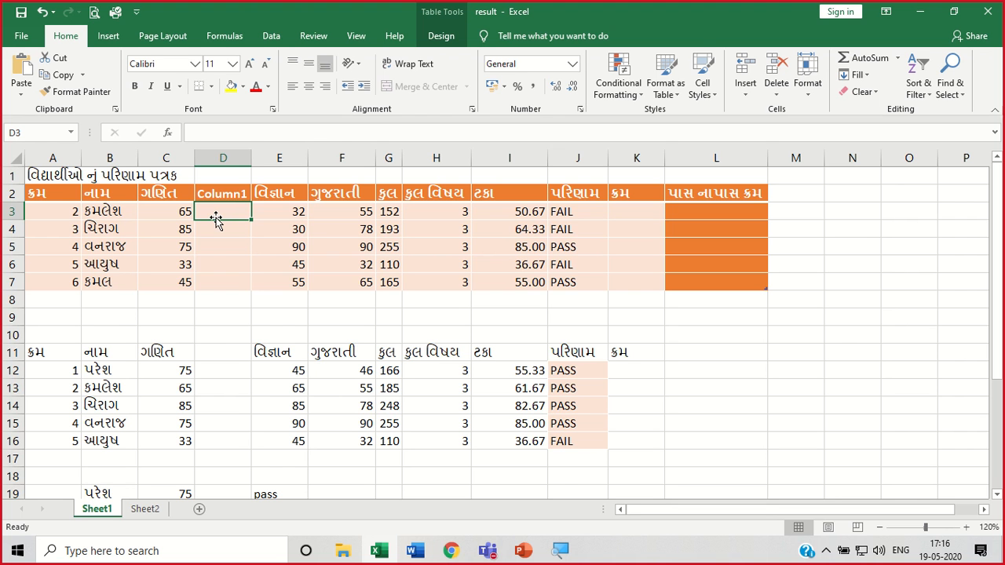
{"action": "left_click", "coordinate": [922, 12]}
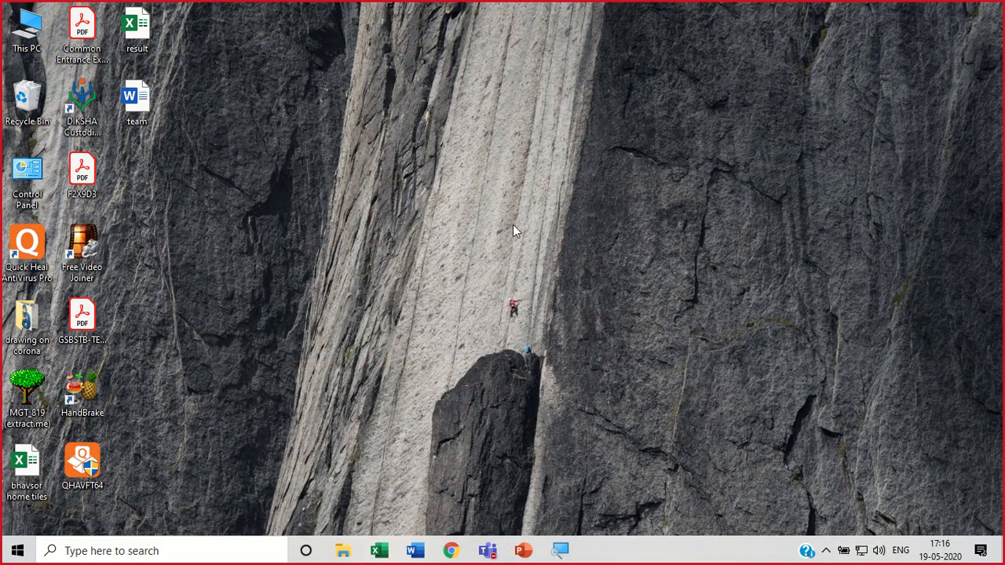
In File Explorer, go to the PARINAM PATRAK folder under VADAVI on drive E, view the PATRAK - A STD 6 TO 8 SEM-2 workbook and close it.
{"action": "key", "text": "super+e"}
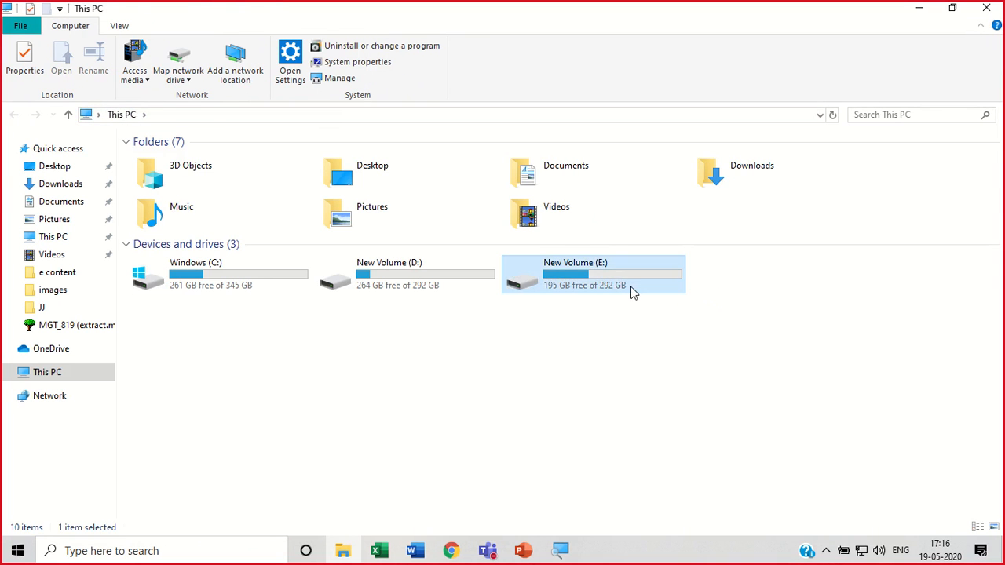
{"action": "double_click", "coordinate": [633, 292]}
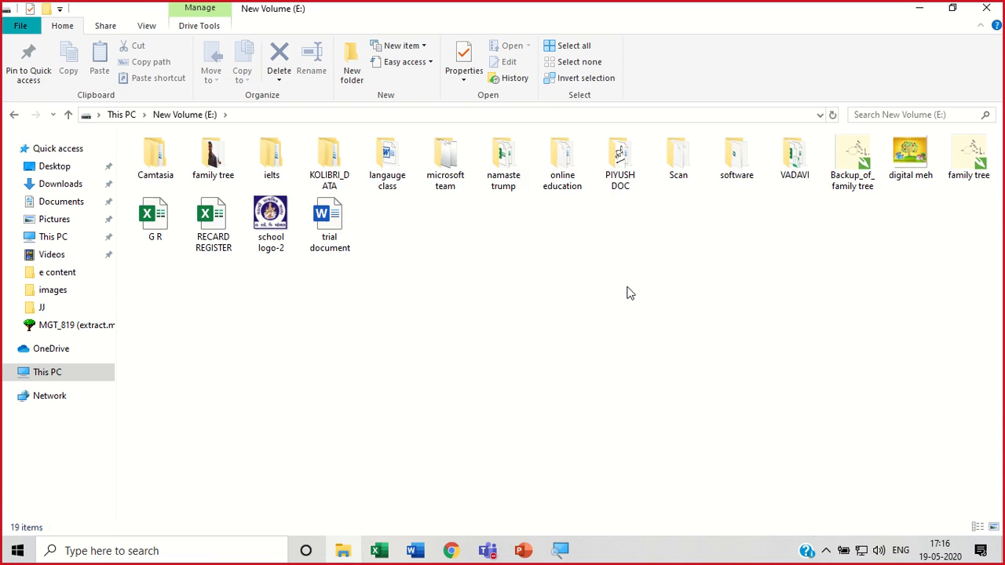
{"action": "double_click", "coordinate": [786, 165]}
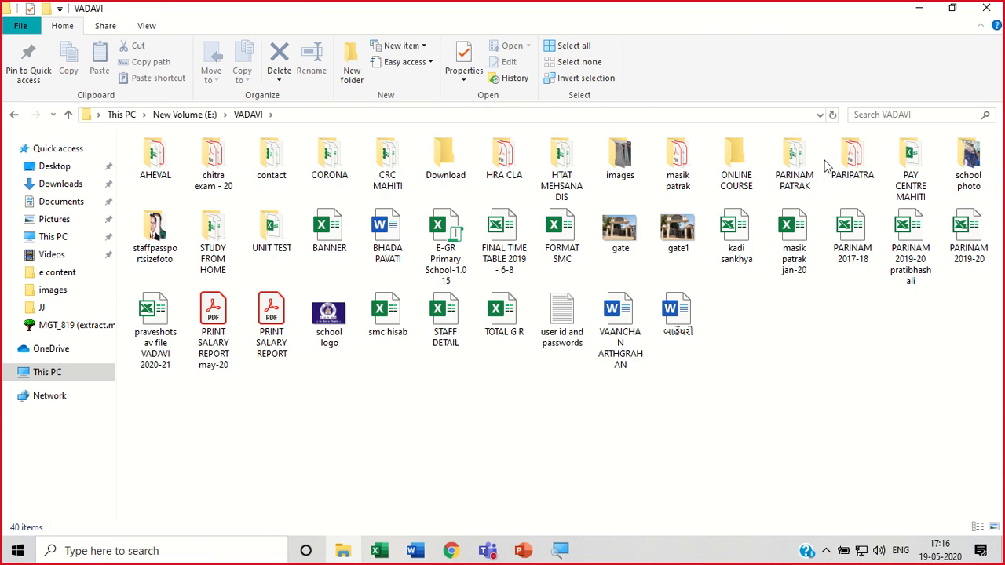
{"action": "left_click", "coordinate": [799, 161]}
{"action": "double_click", "coordinate": [796, 161]}
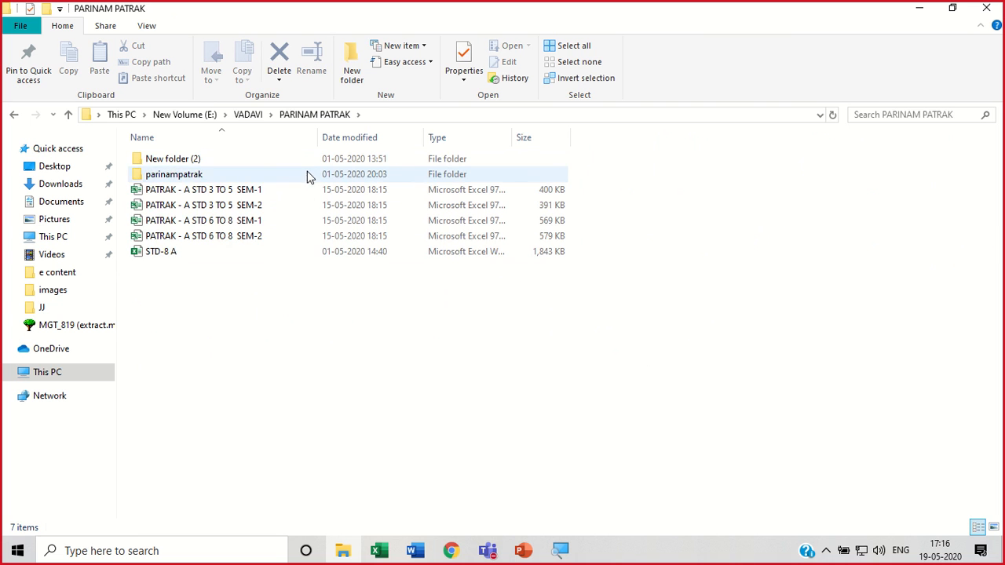
{"action": "double_click", "coordinate": [295, 240]}
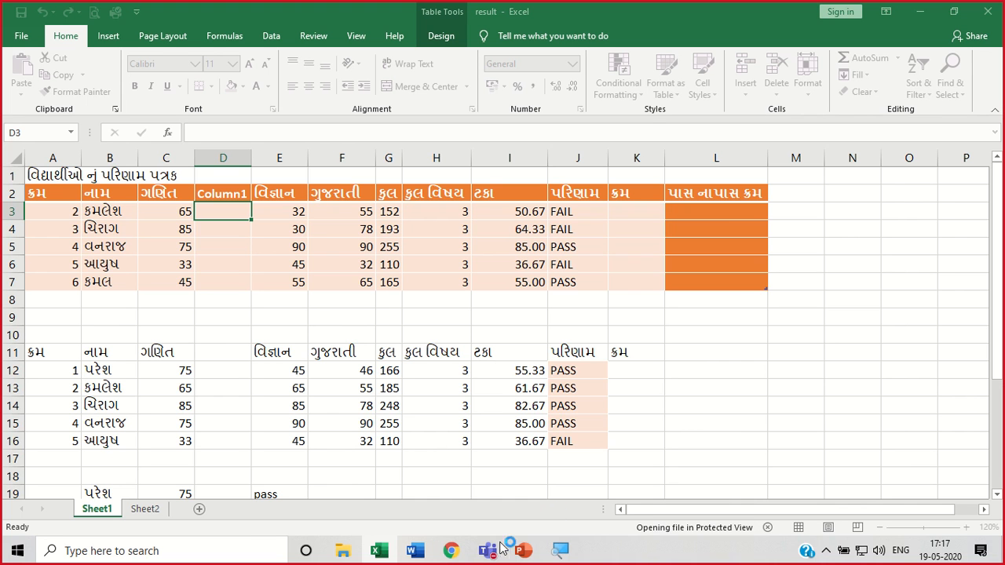
{"action": "mouse_move", "coordinate": [495, 551]}
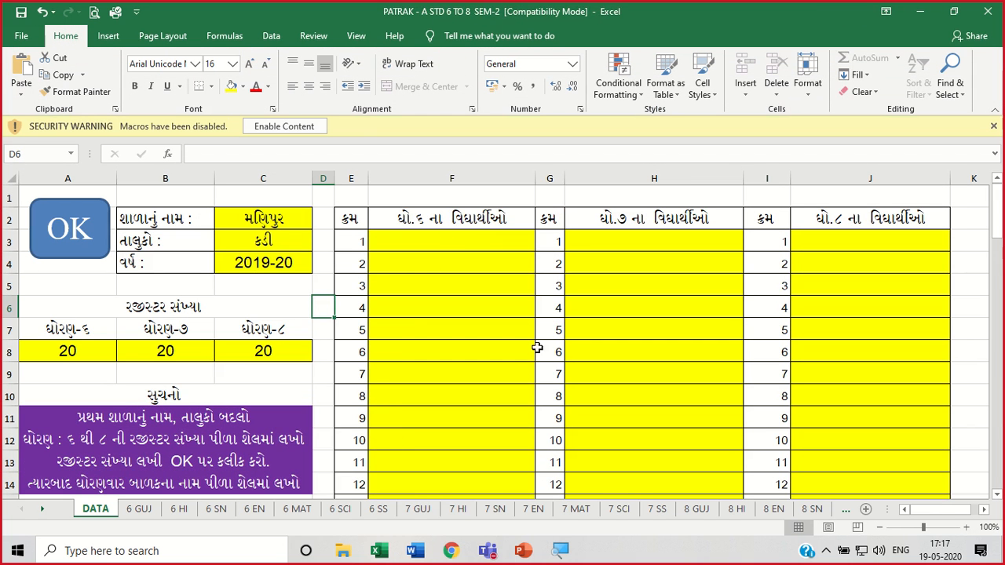
{"action": "left_click", "coordinate": [975, 19]}
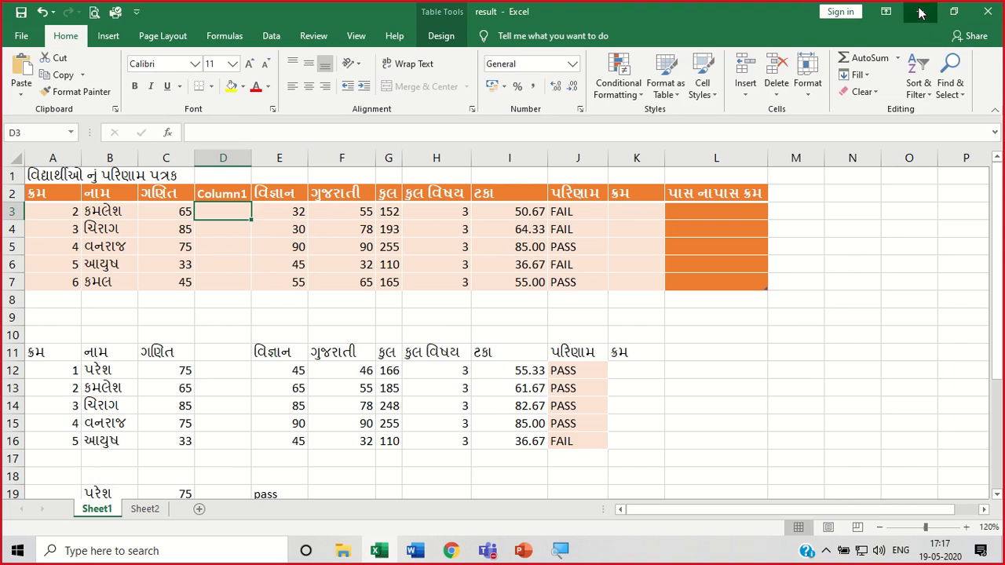
Minimize the result workbook, look through the parinampatrak and New folder (2) folders, and return to the VADAVI folder.
{"action": "left_click", "coordinate": [920, 12]}
{"action": "left_click", "coordinate": [221, 176]}
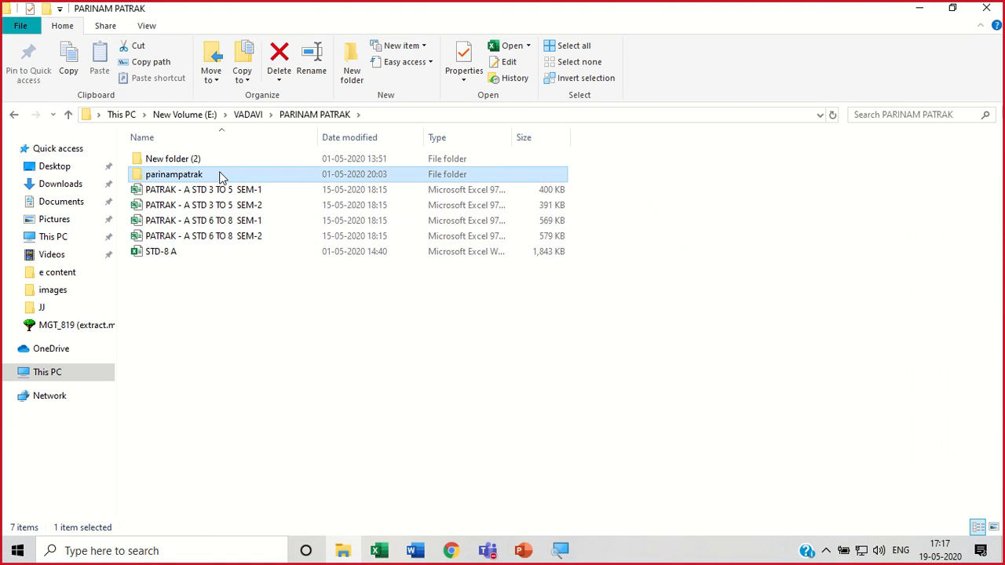
{"action": "double_click", "coordinate": [220, 176]}
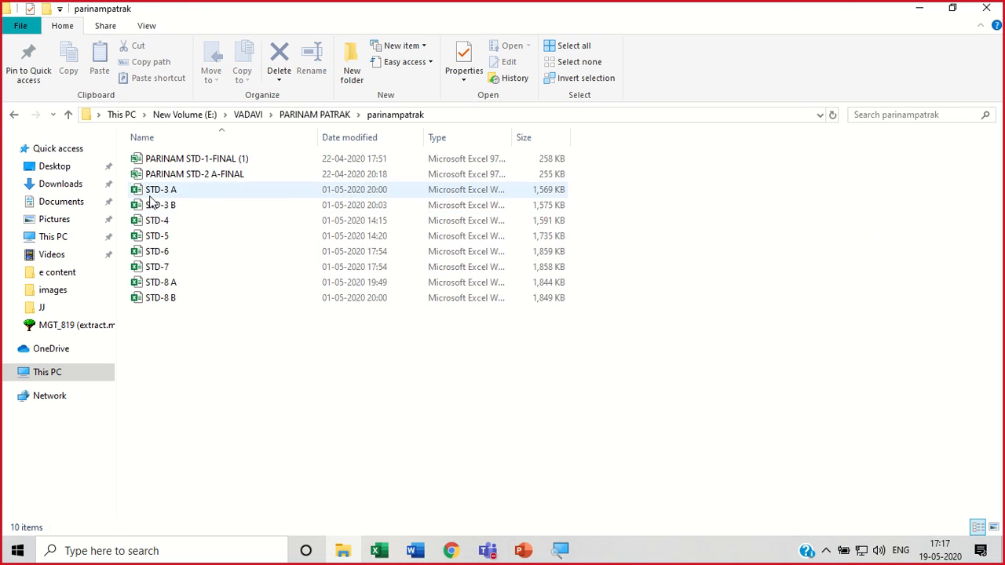
{"action": "left_click", "coordinate": [69, 114]}
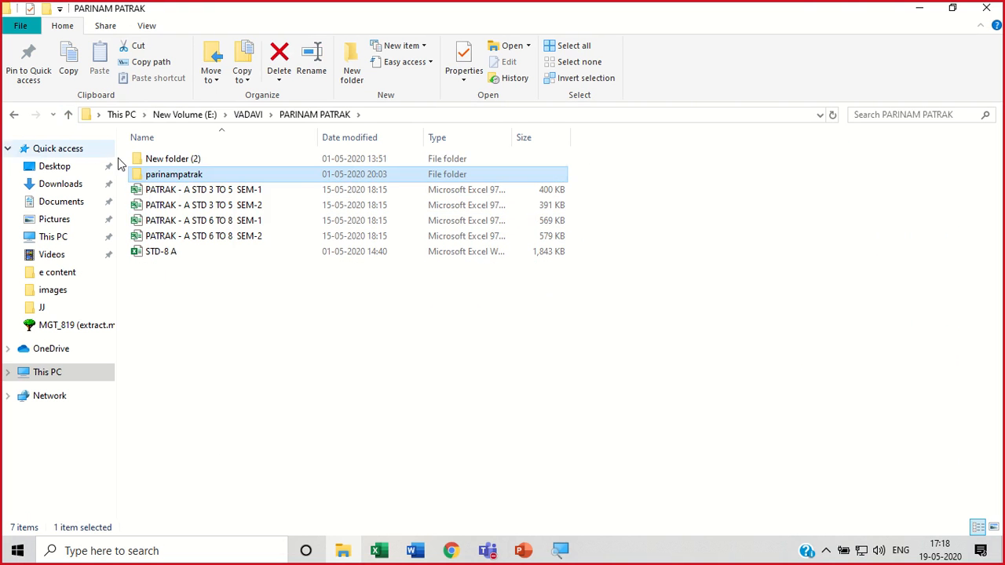
{"action": "double_click", "coordinate": [163, 161]}
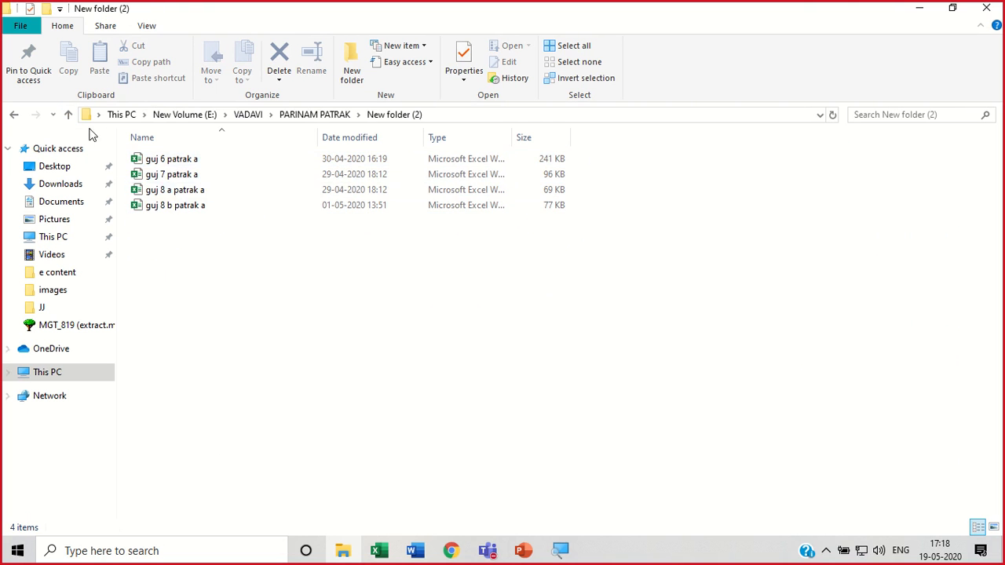
{"action": "left_click", "coordinate": [68, 115]}
{"action": "left_click", "coordinate": [66, 116]}
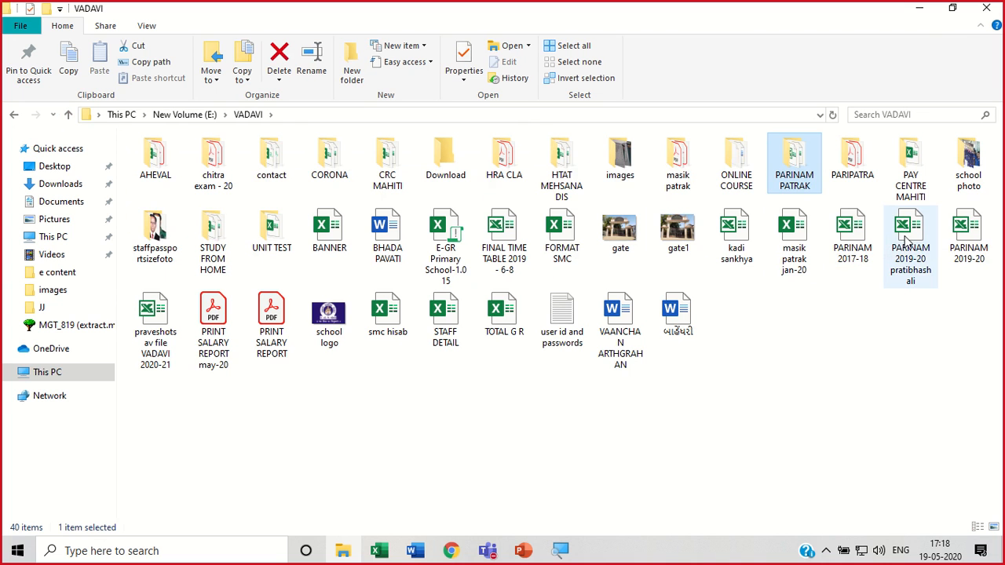
Open the PARINAM 2019-20 workbook without updating its links, examine the total and grade formulas in M8 and N8, and close it.
{"action": "left_click", "coordinate": [970, 243]}
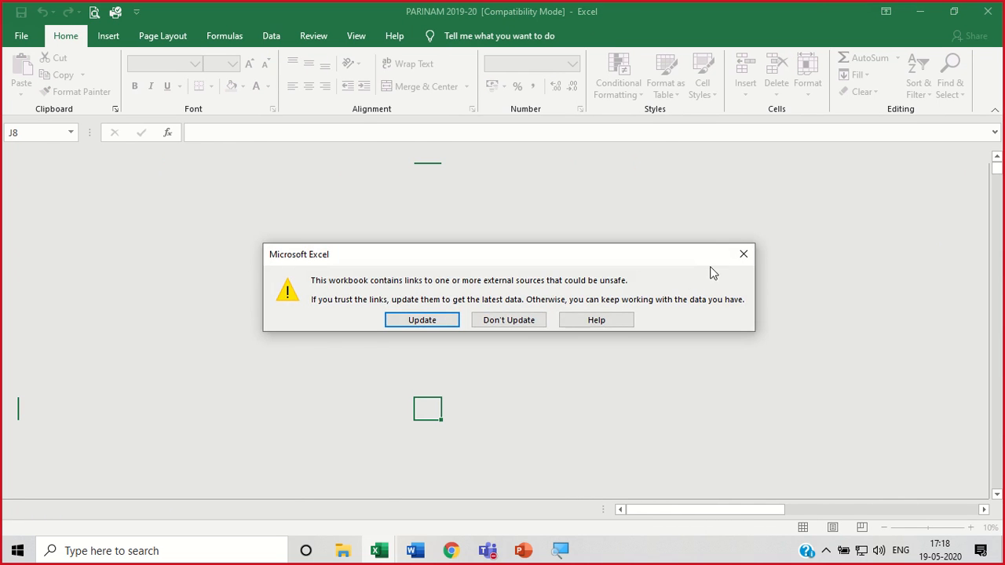
{"action": "left_click", "coordinate": [742, 255]}
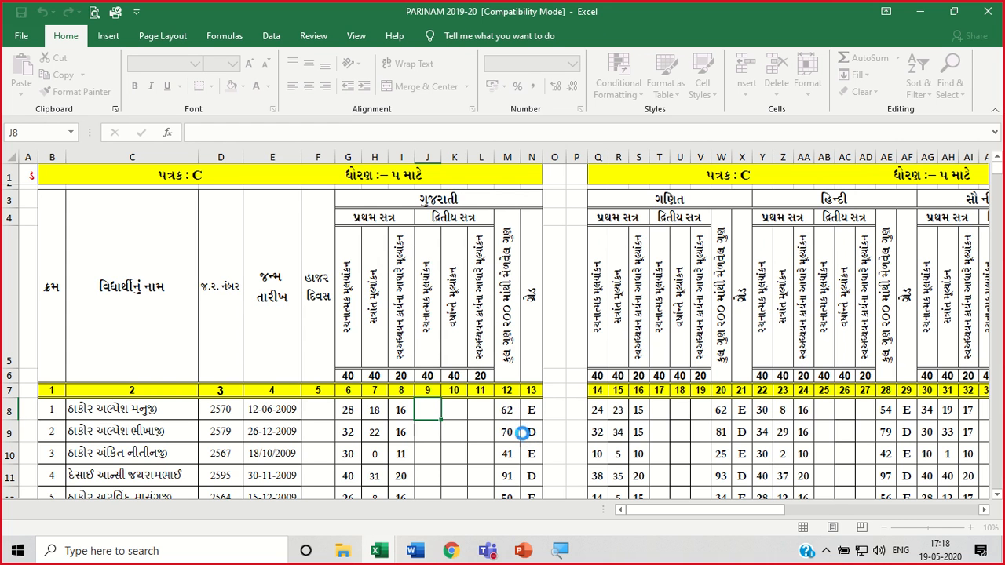
{"action": "left_click", "coordinate": [510, 411]}
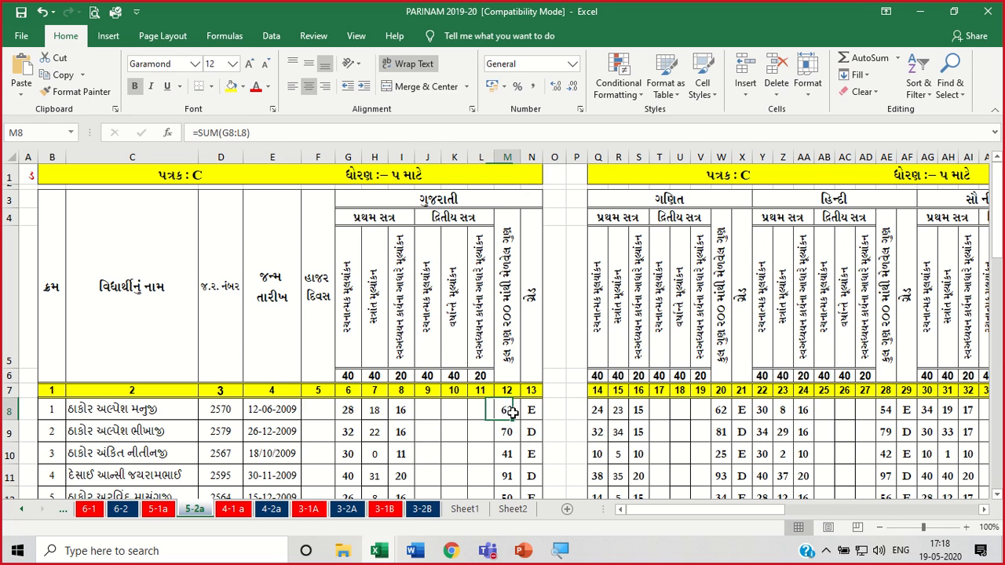
{"action": "left_click", "coordinate": [529, 413]}
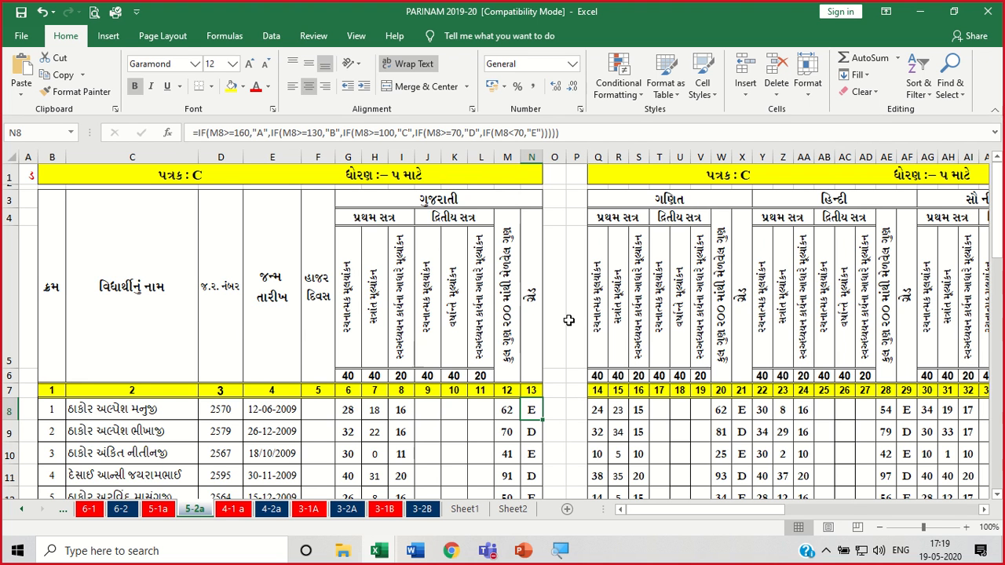
{"action": "left_click", "coordinate": [988, 15]}
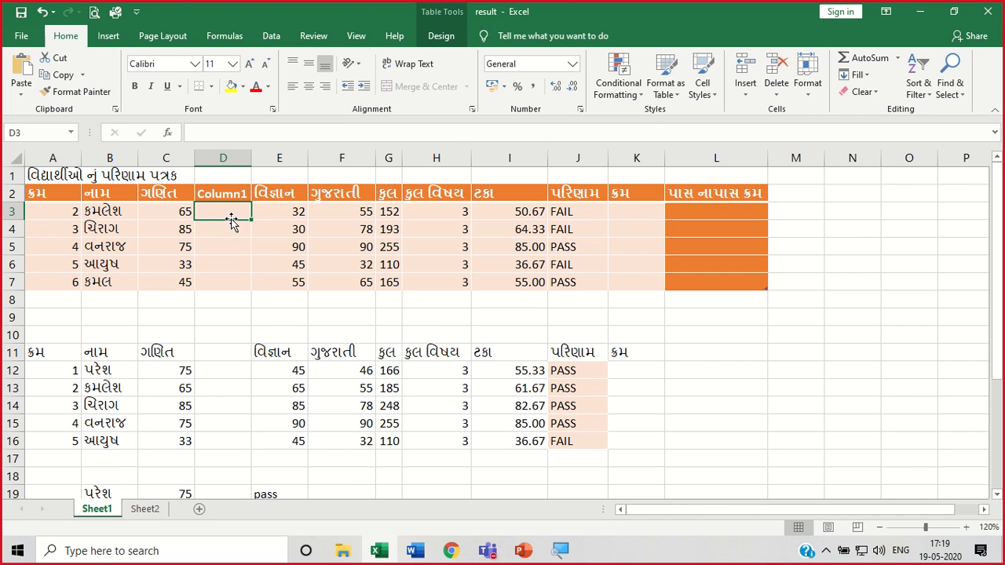
Start a grade formula in D3 of the result sheet with =if(c3>=160,"A", as its first condition.
{"action": "type", "text": "=f"}
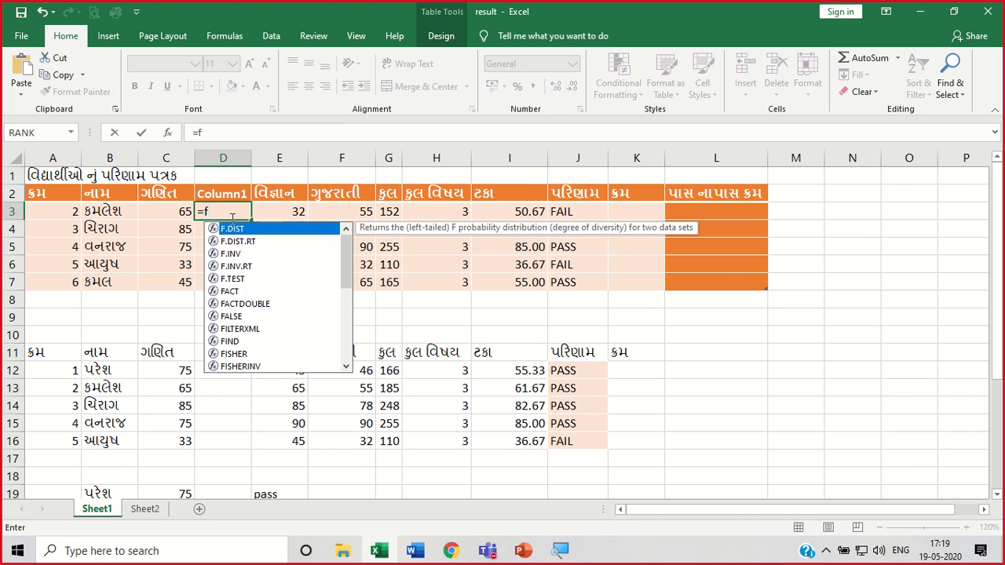
{"action": "key", "text": "BackSpace"}
{"action": "type", "text": "if"}
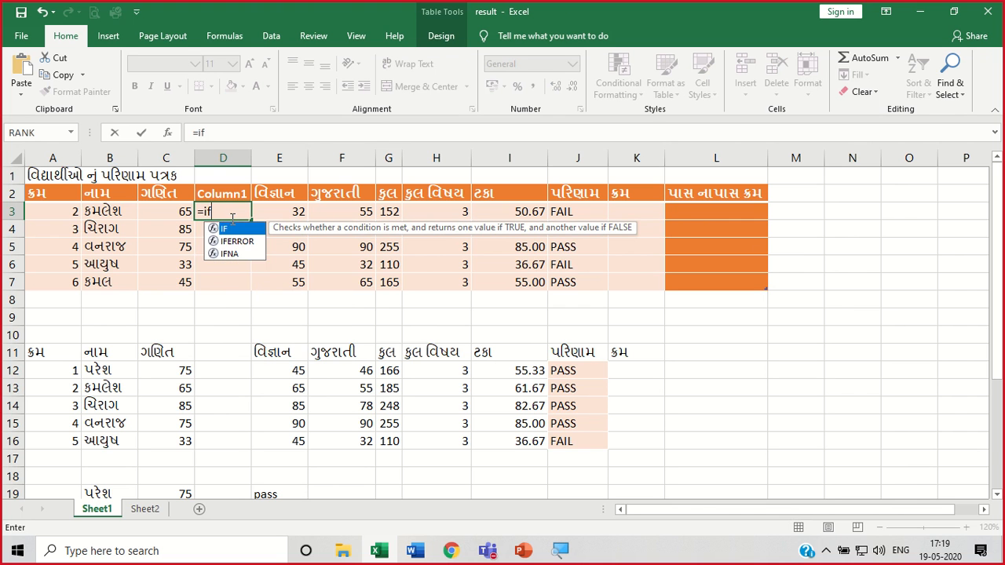
{"action": "type", "text": "("}
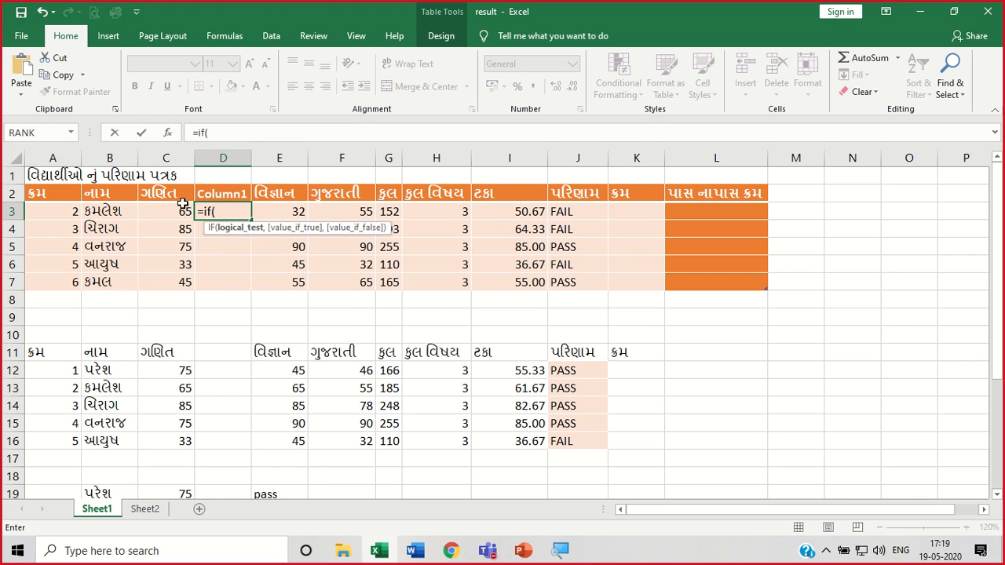
{"action": "type", "text": "c3"}
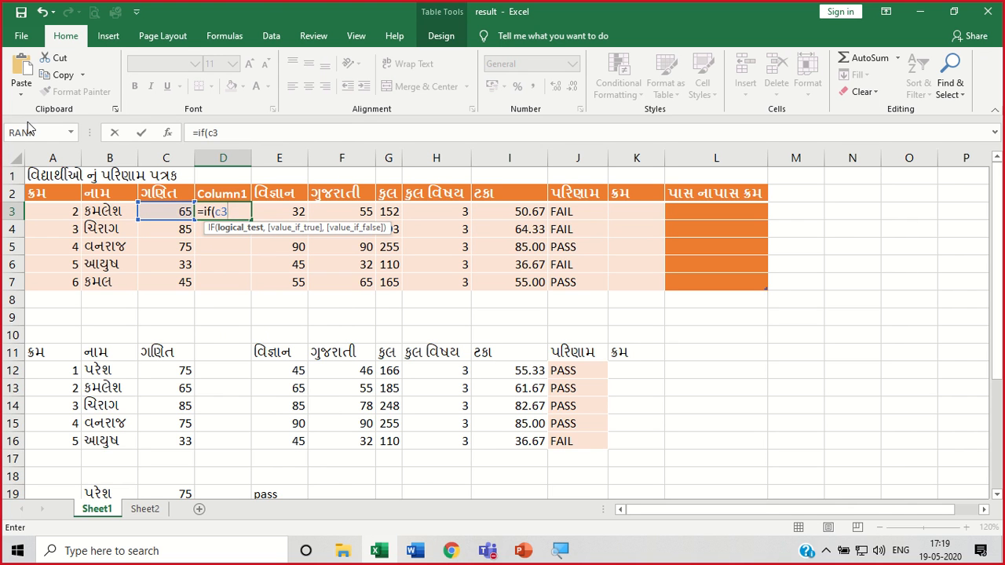
{"action": "type", "text": ">=160,"}
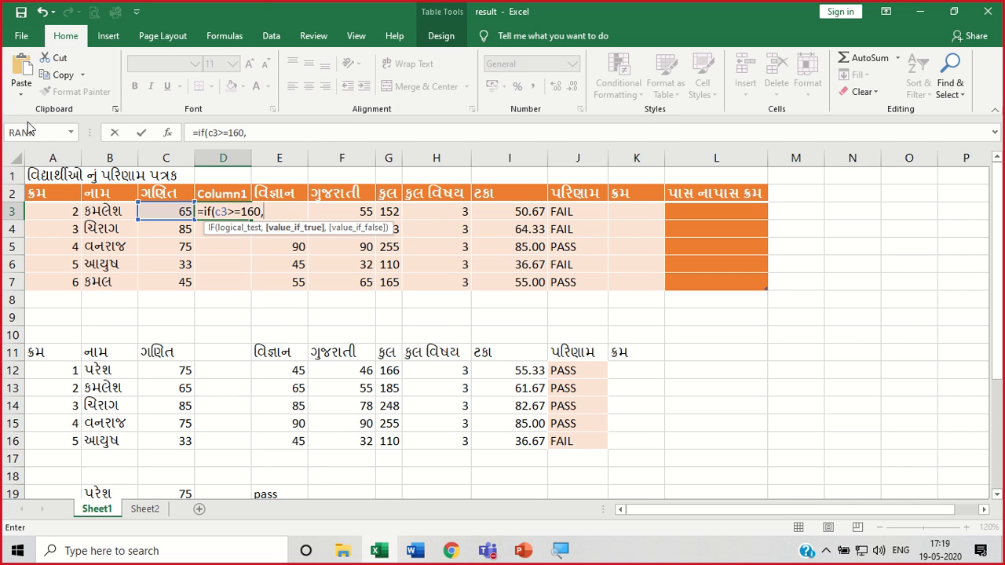
{"action": "type", "text": "\""}
{"action": "type", "text": "a"}
{"action": "key", "text": "BackSpace"}
{"action": "type", "text": "A\","}
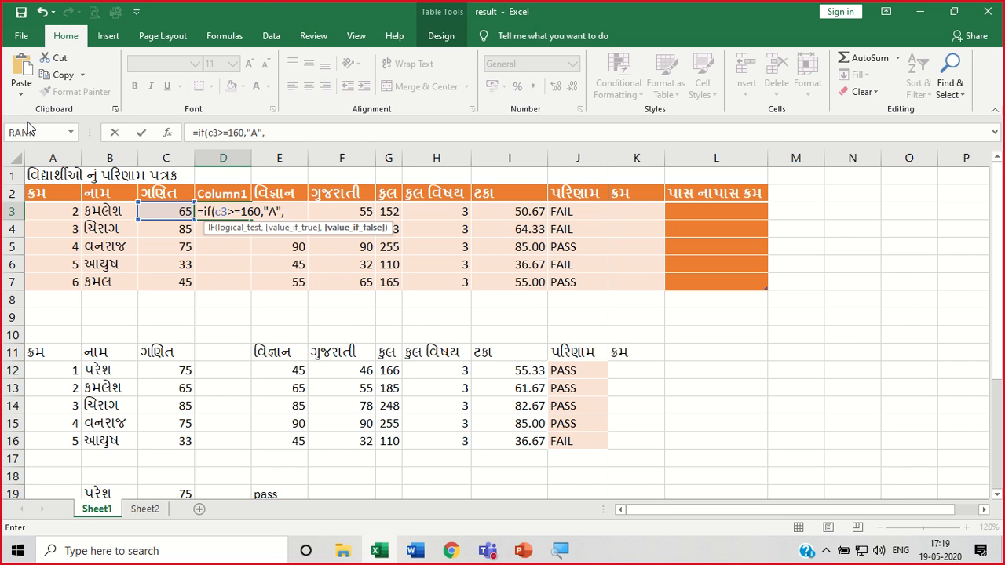
Extend the D3 formula with the second nested condition =if(c3>=130,"B", for grade B.
{"action": "type", "text": "=if"}
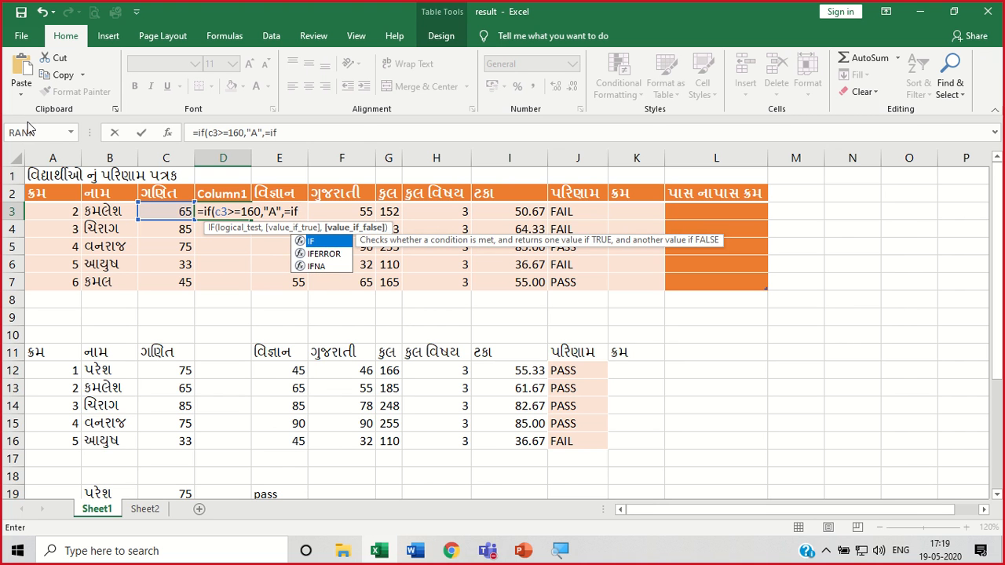
{"action": "type", "text": "("}
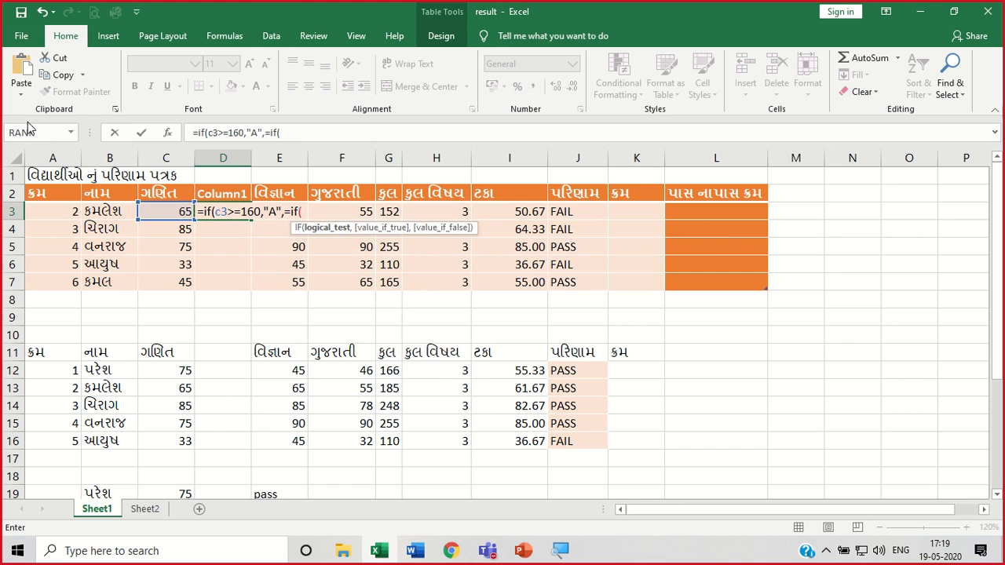
{"action": "type", "text": "c"}
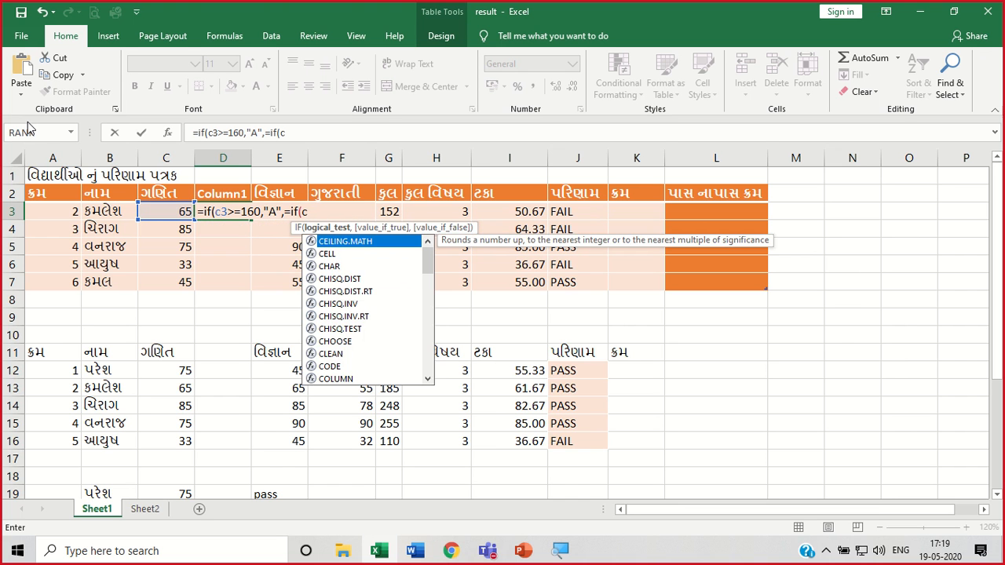
{"action": "type", "text": "3"}
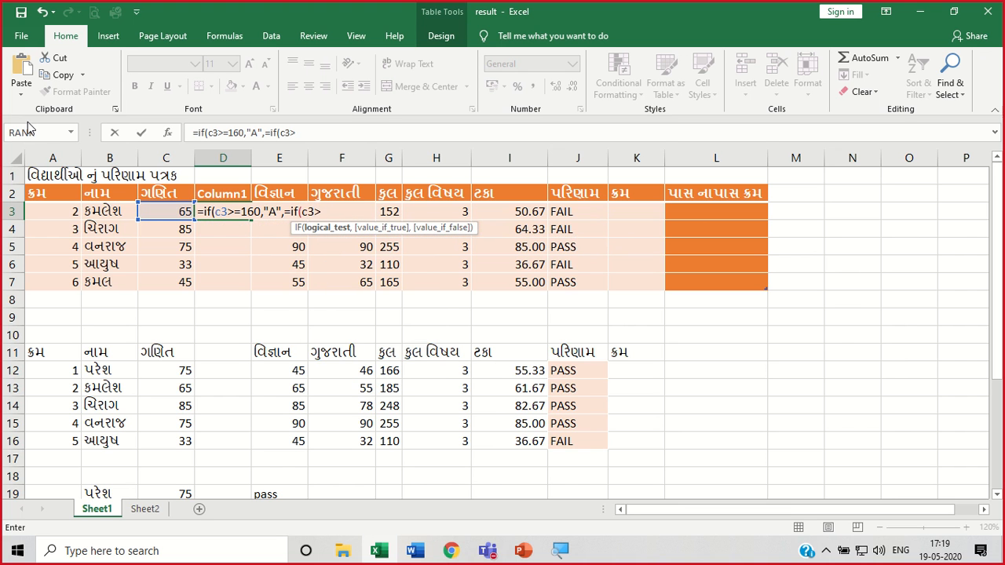
{"action": "type", "text": ">130"}
{"action": "key", "text": "BackSpace"}
{"action": "key", "text": "BackSpace"}
{"action": "key", "text": "BackSpace"}
{"action": "type", "text": "=130,\"b"}
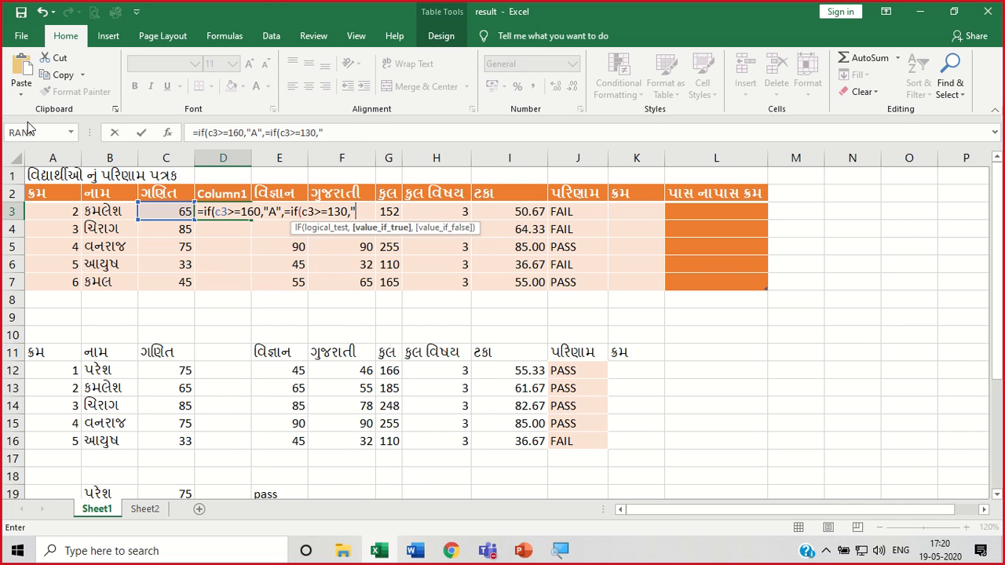
{"action": "key", "text": "BackSpace"}
{"action": "type", "text": "B\","}
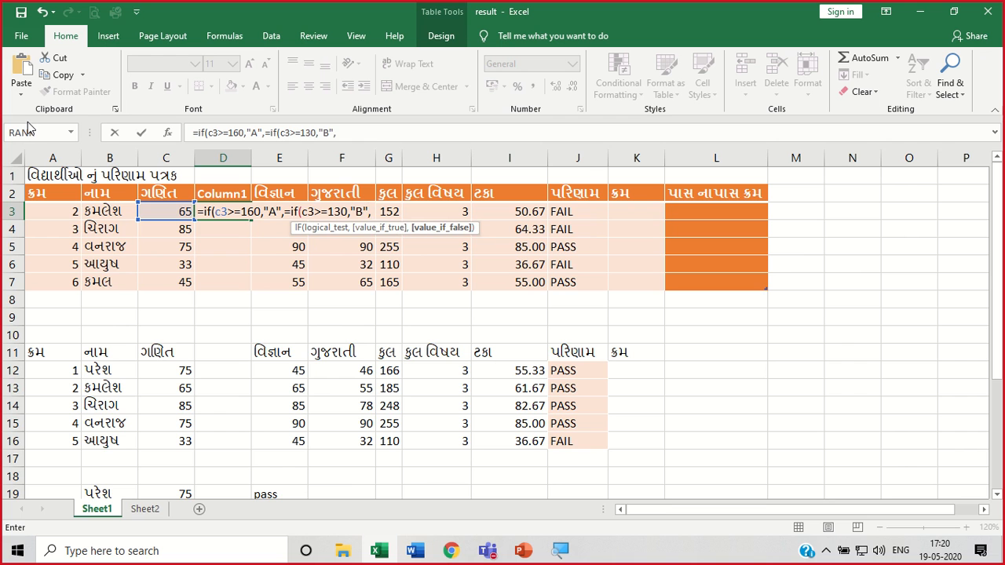
Extend the D3 formula with a third nested condition for grade C, =if(c3>=,"C", leaving its threshold blank.
{"action": "key", "text": "BackSpace"}
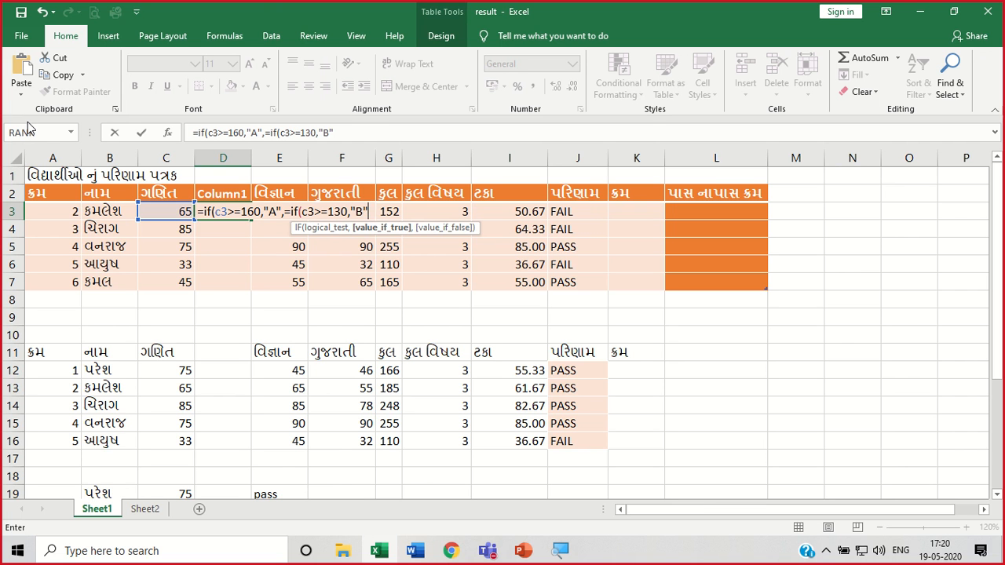
{"action": "type", "text": ",=if"}
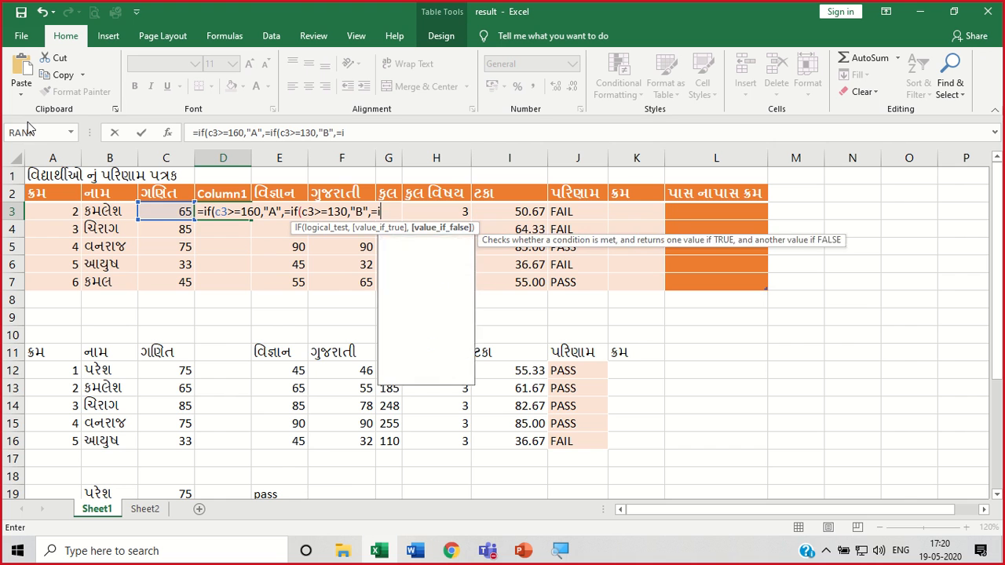
{"action": "type", "text": "("}
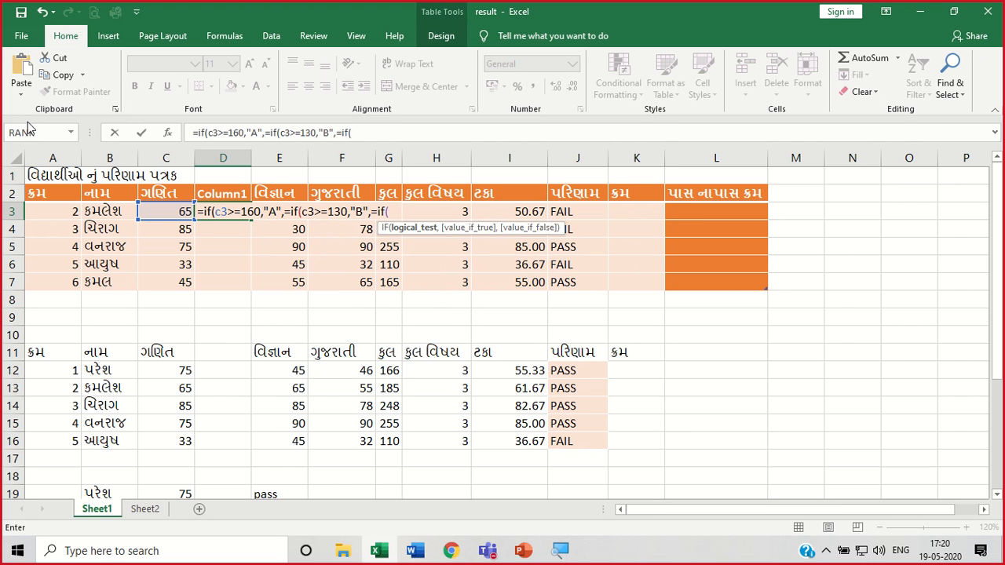
{"action": "type", "text": "c3>="}
{"action": "type", "text": ",\""}
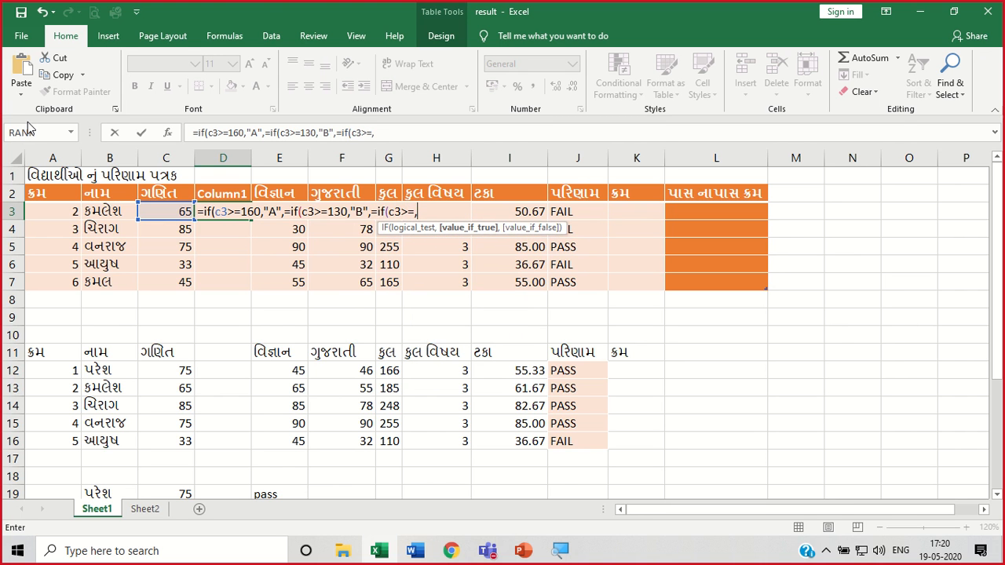
{"action": "type", "text": "C\",="}
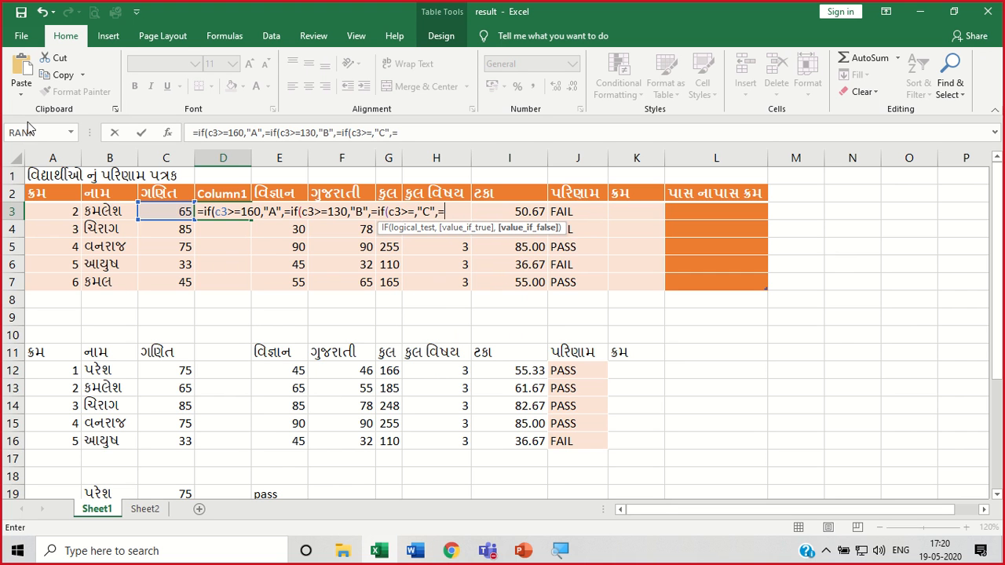
Append =if>=,"D",=if to the D3 formula for grade D and a further condition, and try to enter it.
{"action": "type", "text": "if"}
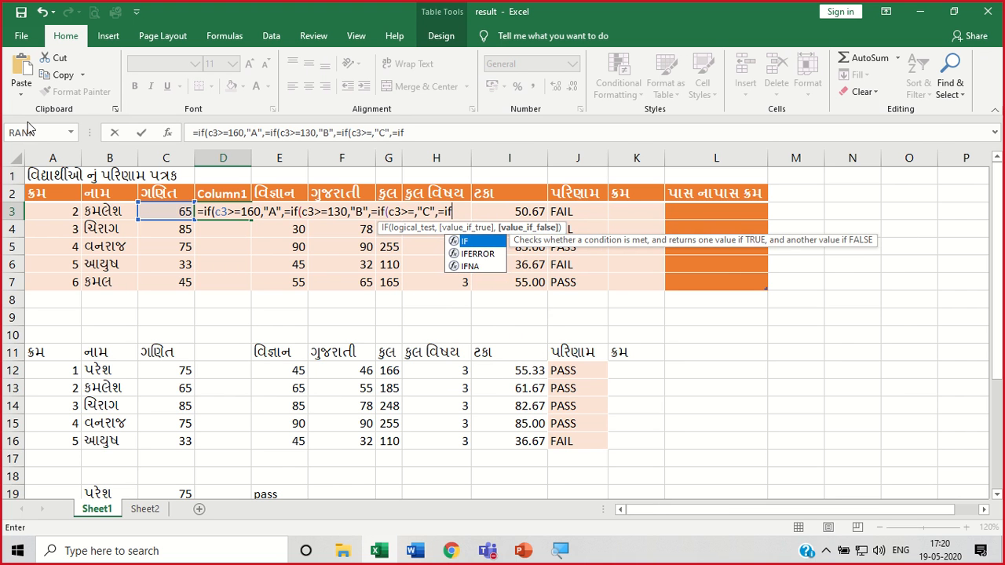
{"action": "type", "text": ">"}
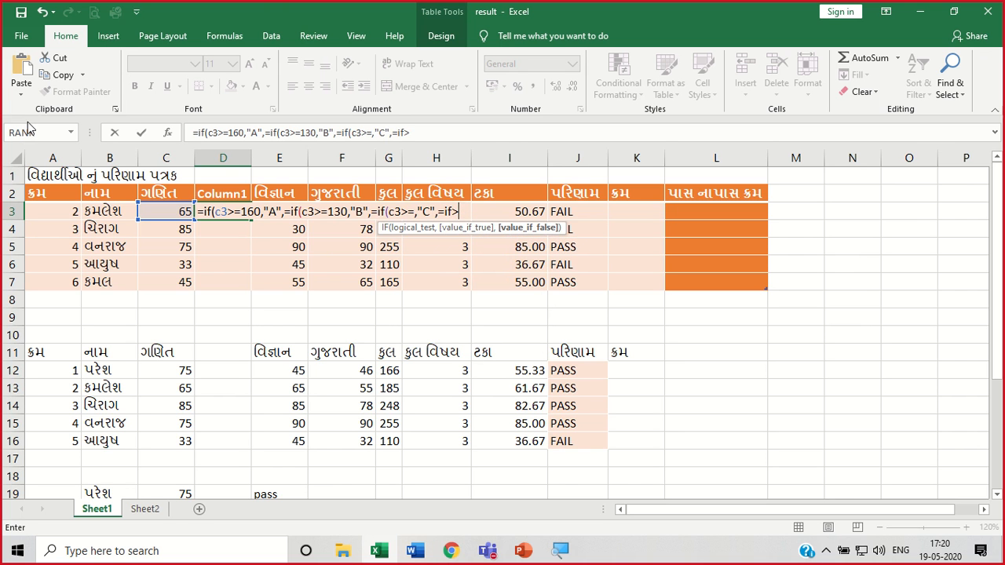
{"action": "type", "text": "=,\"D\""}
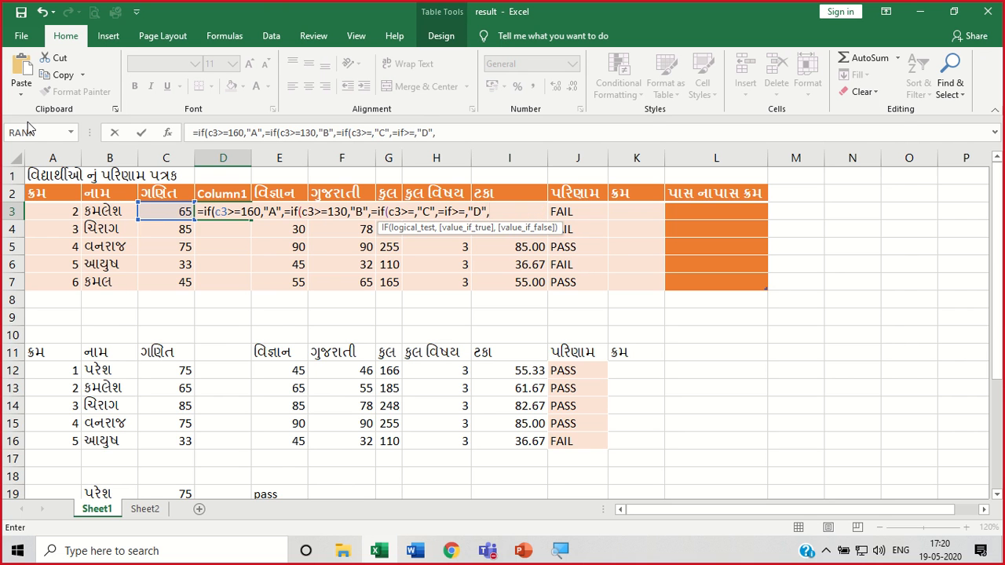
{"action": "type", "text": ",=if"}
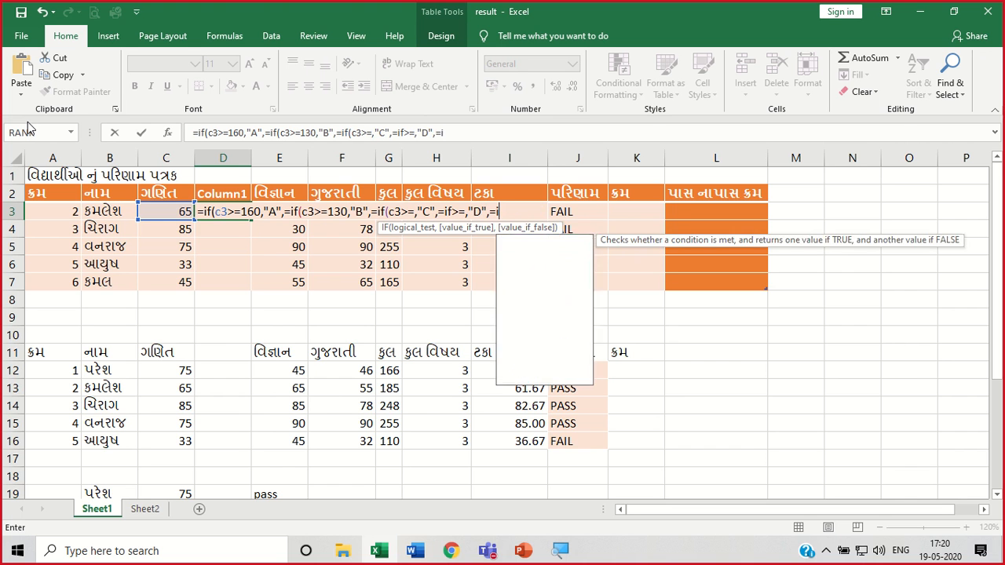
{"action": "type", "text": "c3"}
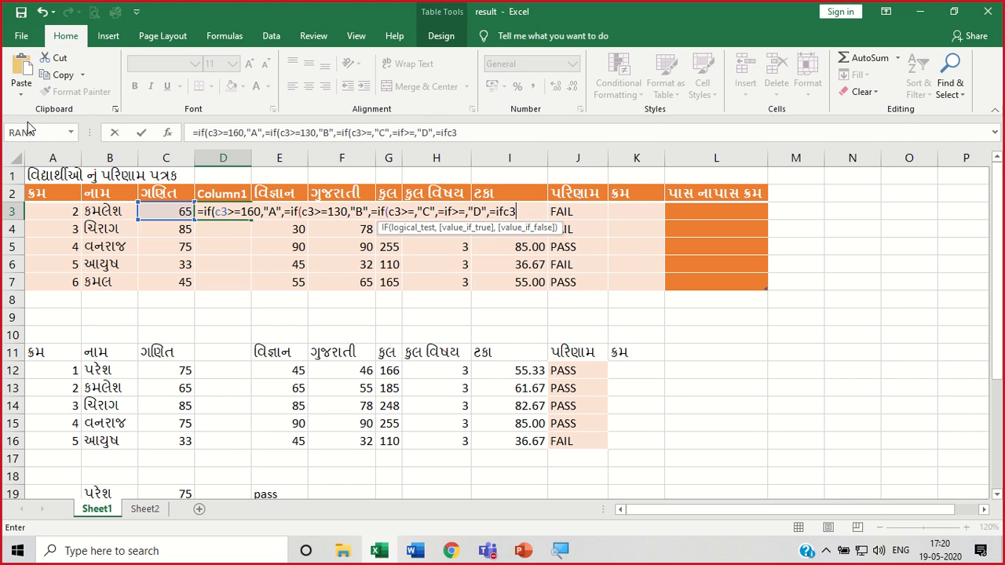
{"action": "key", "text": "BackSpace"}
{"action": "key", "text": "BackSpace"}
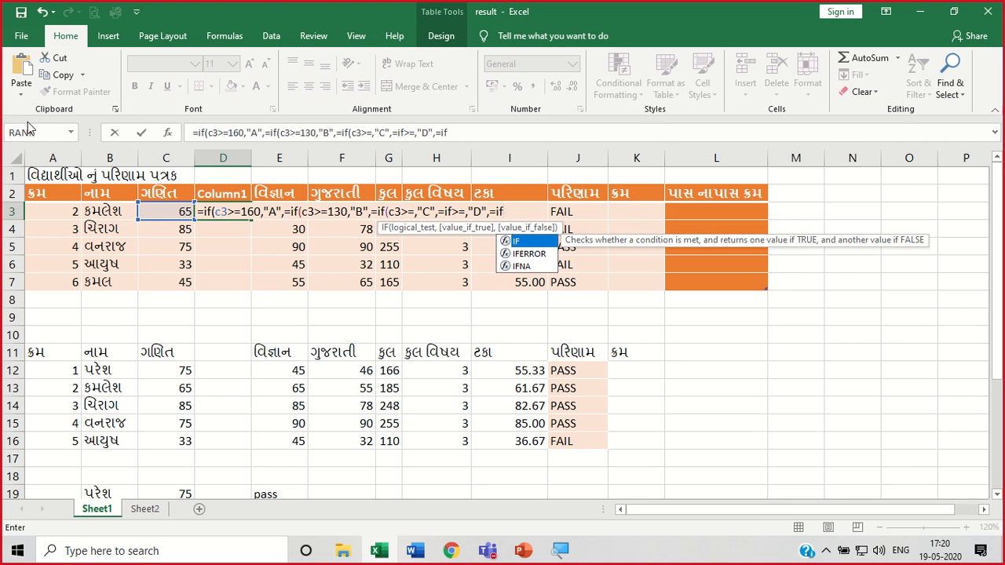
{"action": "key", "text": "Return"}
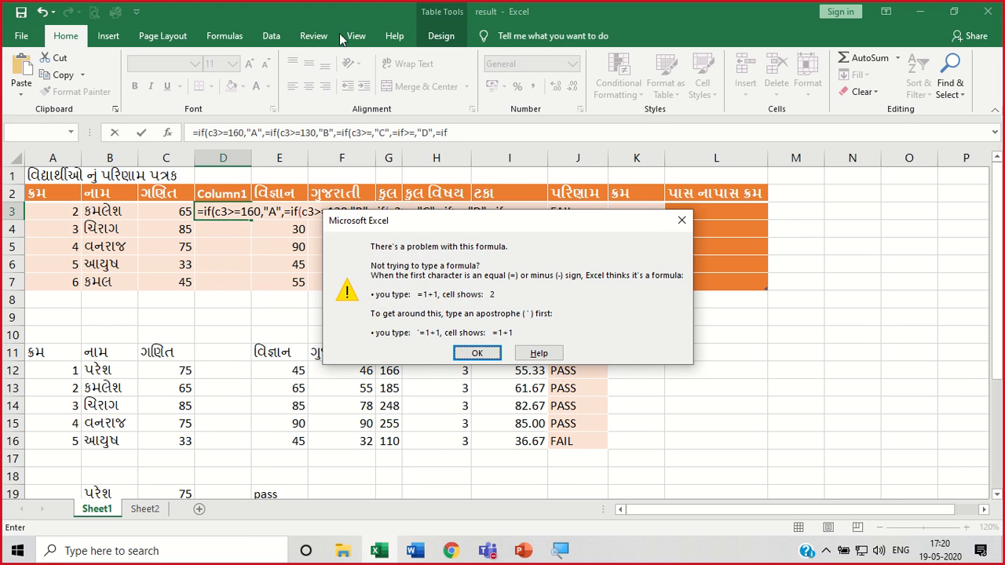
{"action": "left_click", "coordinate": [680, 220]}
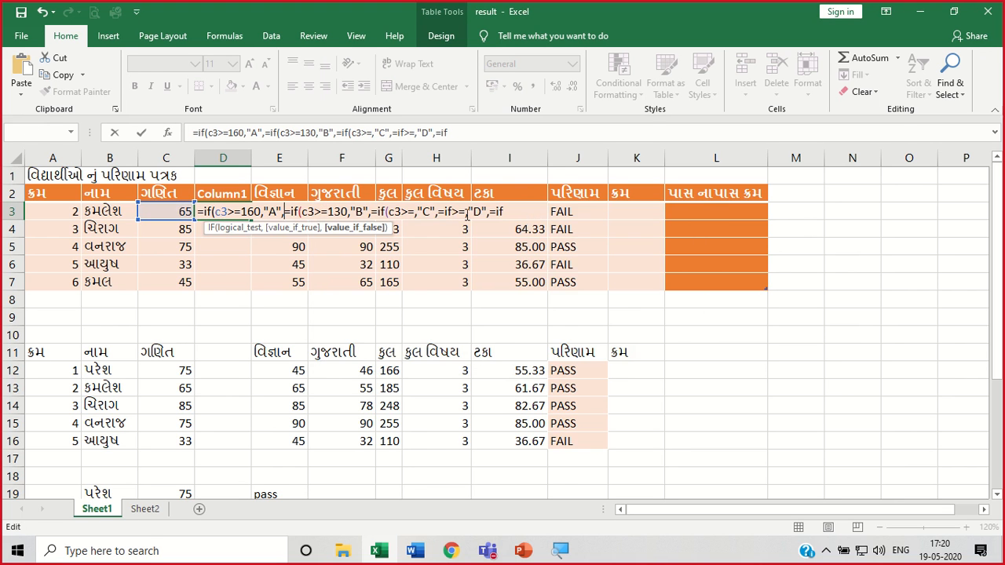
Fill in the missing thresholds in the D3 formula: 100 for grade C and 70 for grade D.
{"action": "left_click", "coordinate": [415, 211]}
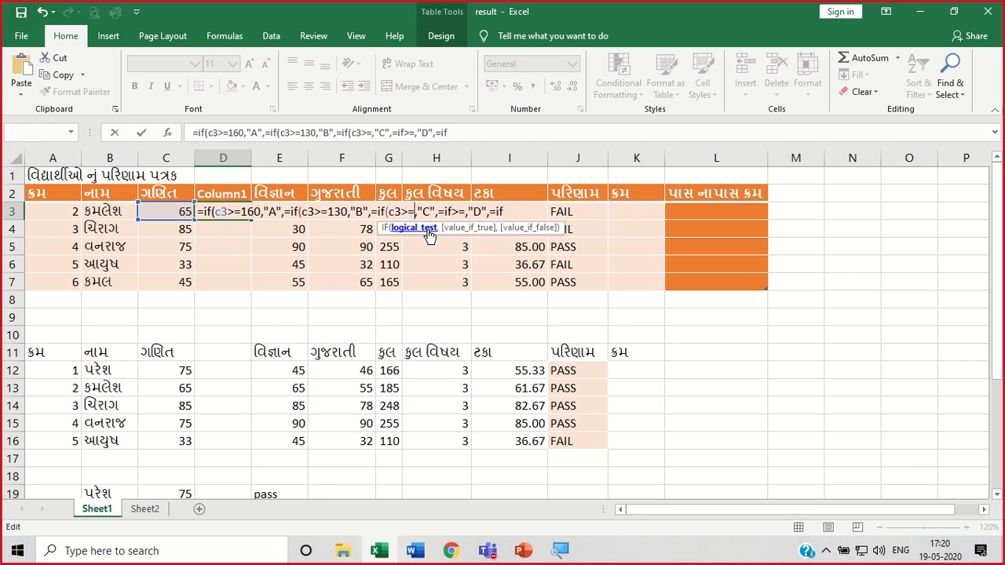
{"action": "type", "text": "100"}
{"action": "key", "text": "Right"}
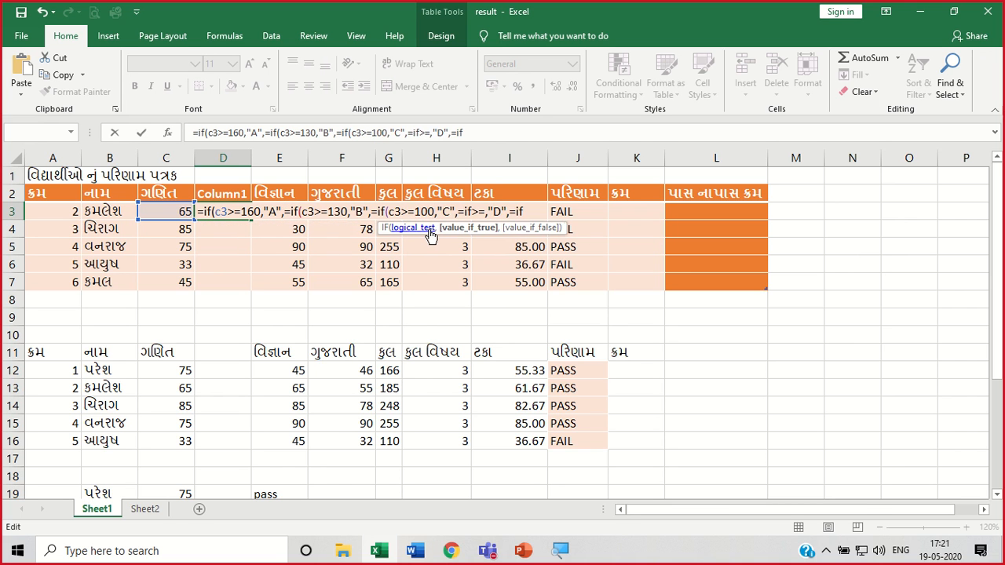
{"action": "key", "text": "Right"}
{"action": "key", "text": "Right"}
{"action": "key", "text": "Right"}
{"action": "key", "text": "Right"}
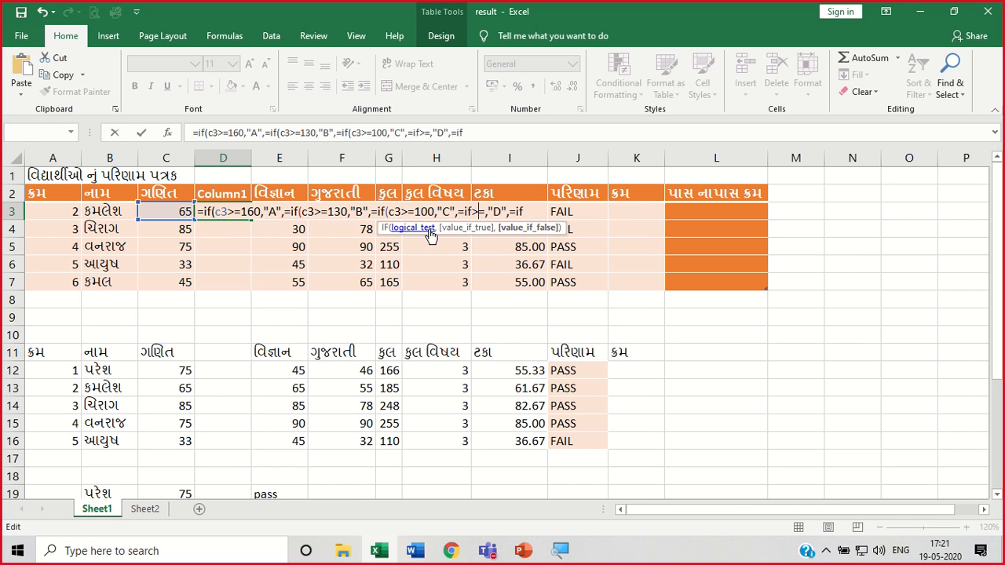
{"action": "key", "text": "Right"}
{"action": "key", "text": "Right"}
{"action": "key", "text": "Left"}
{"action": "type", "text": "70"}
Complete the last nested condition of the D3 formula as =if(c3<70,"E") and try to enter the formula.
{"action": "key", "text": "Right"}
{"action": "key", "text": "Right"}
{"action": "key", "text": "Right"}
{"action": "key", "text": "Right"}
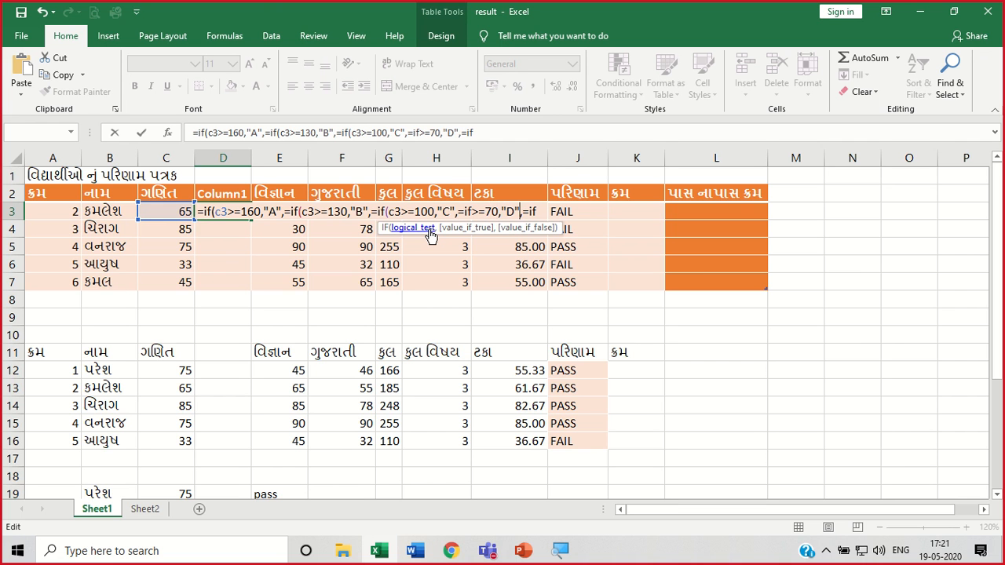
{"action": "key", "text": "Right"}
{"action": "key", "text": "Right"}
{"action": "key", "text": "Right"}
{"action": "key", "text": "Right"}
{"action": "type", "text": "(c3"}
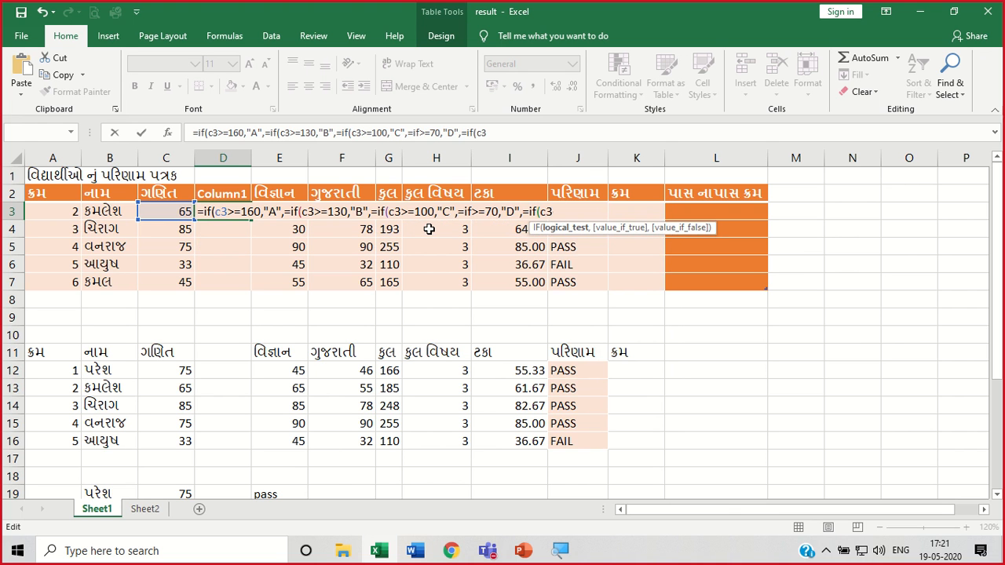
{"action": "type", "text": "<70,"}
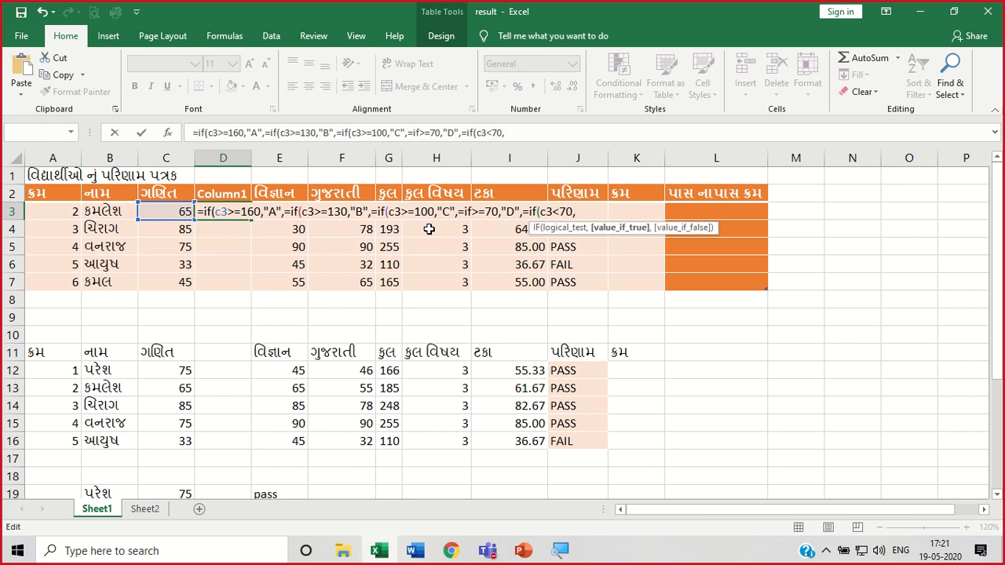
{"action": "type", "text": "\"E\")"}
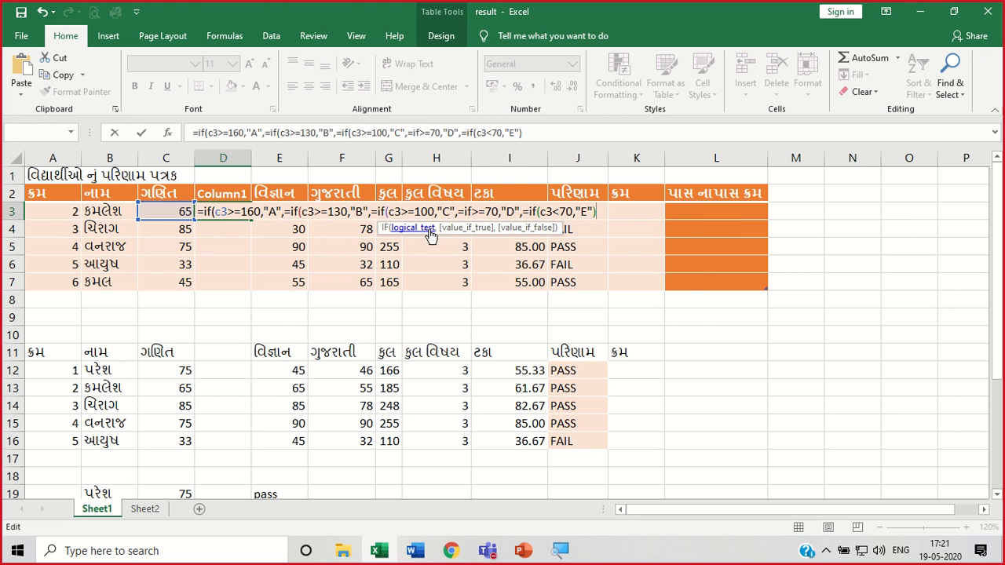
{"action": "key", "text": "Return"}
{"action": "key", "text": "Return"}
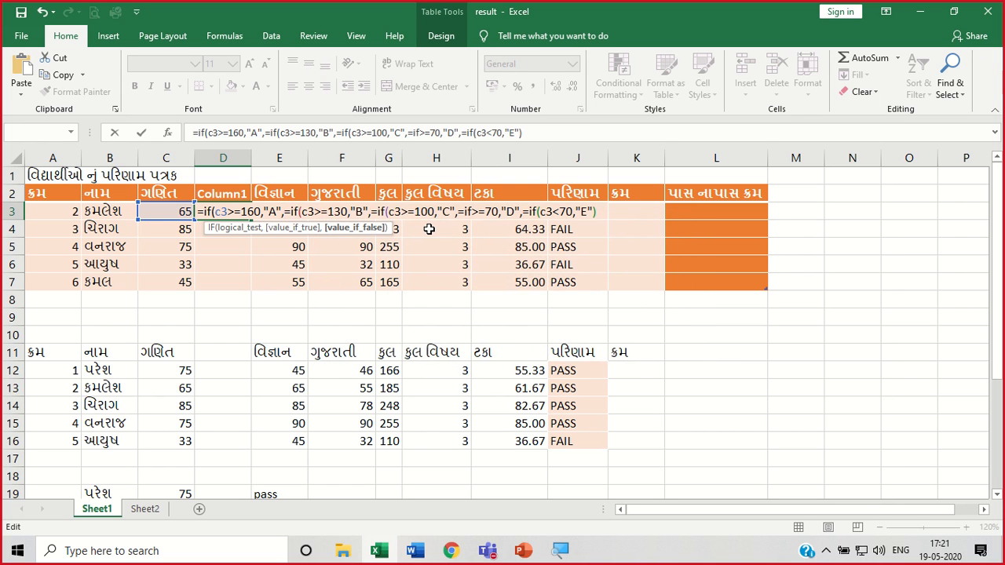
Remove the extra equals signs before the nested IFs for grades B and C in the D3 formula.
{"action": "key", "text": "Delete"}
{"action": "key", "text": "Right"}
{"action": "key", "text": "Right"}
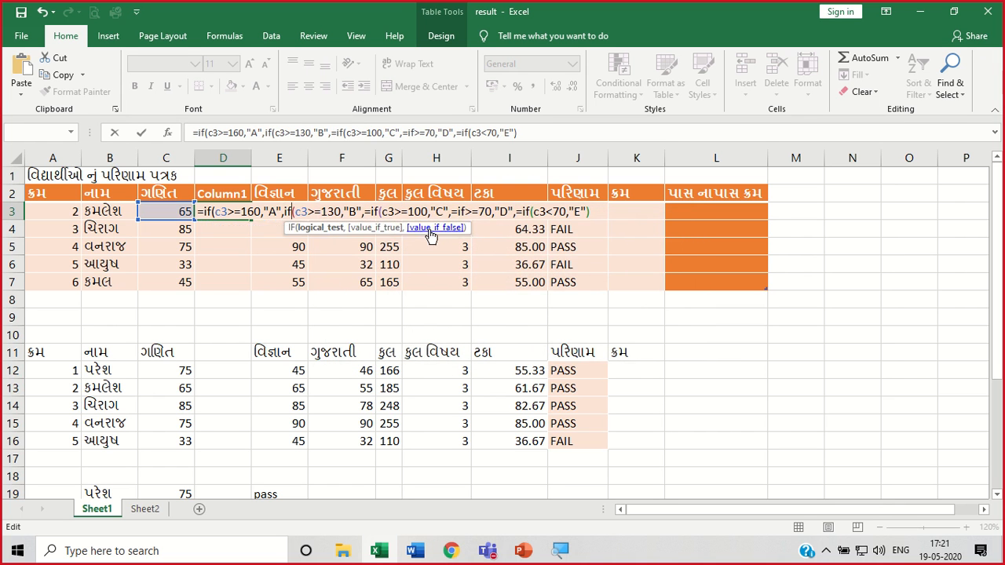
{"action": "key", "text": "Right"}
{"action": "key", "text": "Right"}
{"action": "key", "text": "Right"}
{"action": "key", "text": "Right"}
{"action": "key", "text": "Right"}
{"action": "key", "text": "Right"}
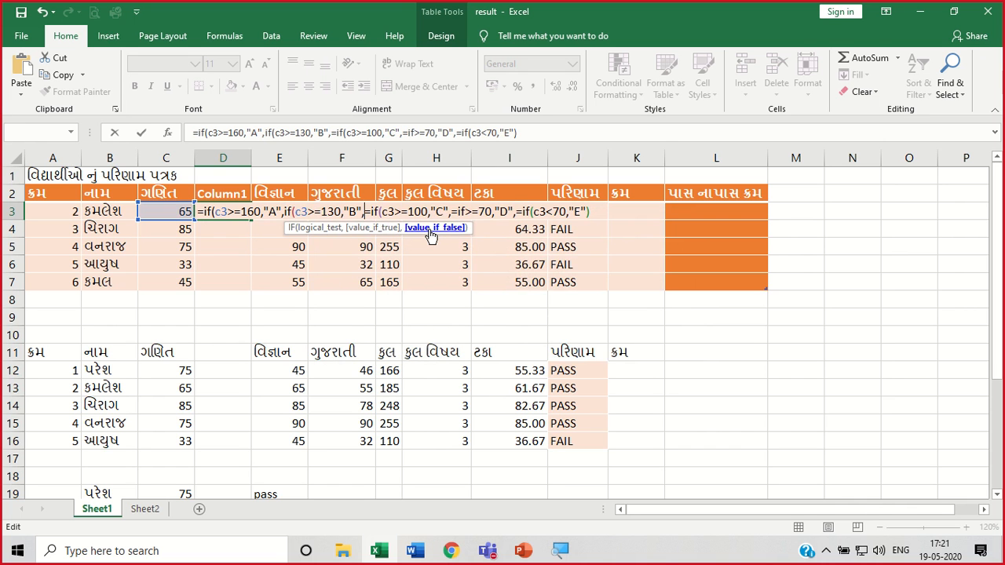
{"action": "key", "text": "Delete"}
Remove the extra equals signs before the nested IFs for grades D and E, and try to enter the D3 formula.
{"action": "key", "text": "Right"}
{"action": "key", "text": "Right"}
{"action": "key", "text": "Right"}
{"action": "key", "text": "Right"}
{"action": "key", "text": "Right"}
{"action": "key", "text": "Right"}
{"action": "key", "text": "Right"}
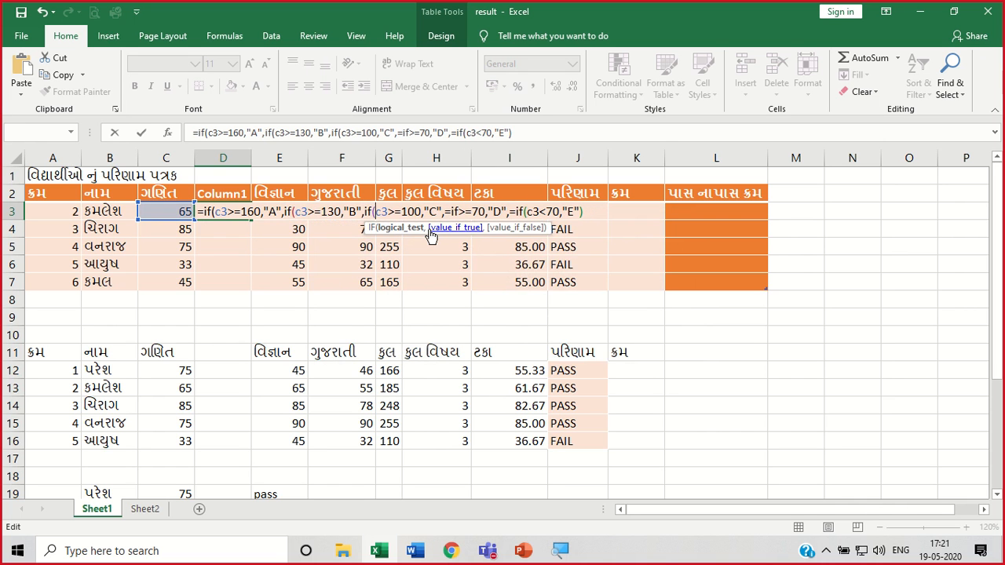
{"action": "key", "text": "Right"}
{"action": "key", "text": "Right"}
{"action": "key", "text": "Right"}
{"action": "key", "text": "Right"}
{"action": "key", "text": "Right"}
{"action": "key", "text": "Right"}
{"action": "key", "text": "Right"}
{"action": "key", "text": "Right"}
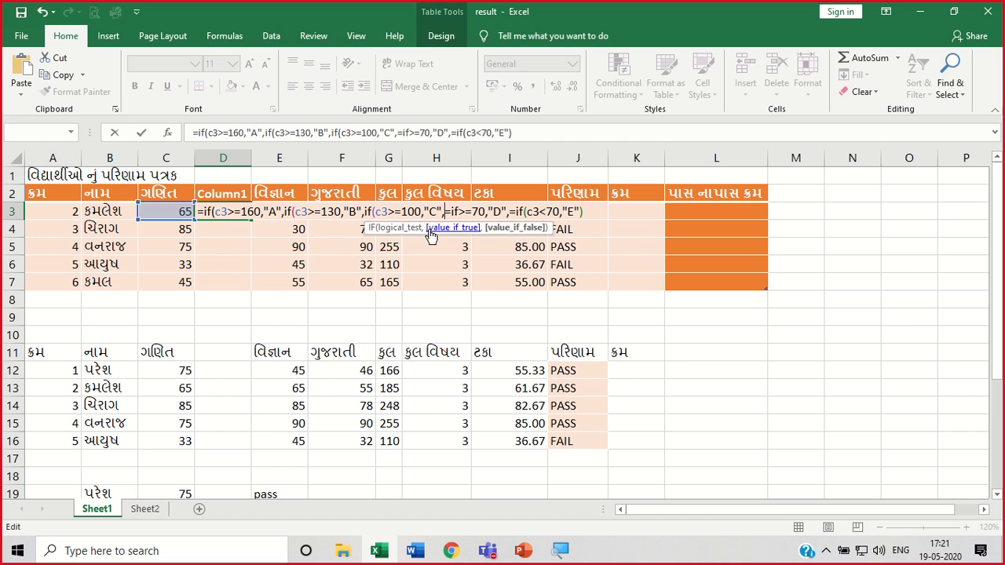
{"action": "key", "text": "Delete"}
{"action": "key", "text": "Right"}
{"action": "key", "text": "Right"}
{"action": "key", "text": "Right"}
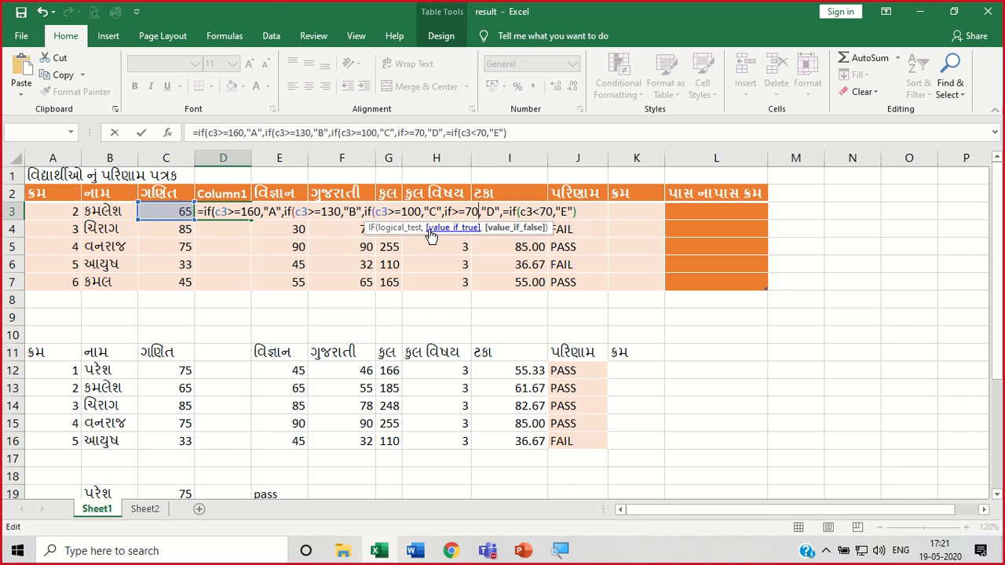
{"action": "key", "text": "Right"}
{"action": "key", "text": "Right"}
{"action": "key", "text": "Right"}
{"action": "key", "text": "Delete"}
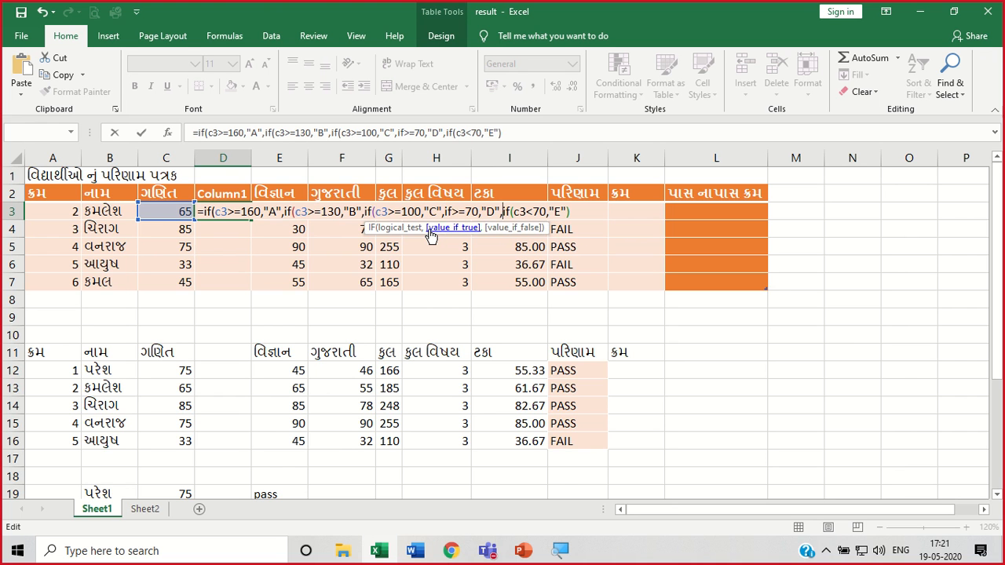
{"action": "key", "text": "Return"}
{"action": "key", "text": "Return"}
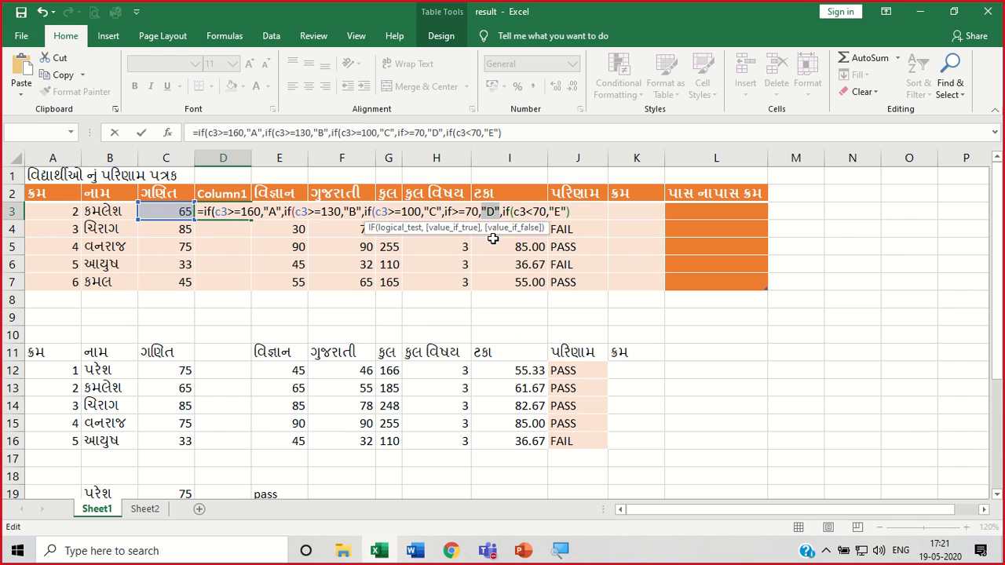
Insert the missing (c3 before >=70 in the grade D condition and enter the D3 formula.
{"action": "left_click", "coordinate": [453, 212]}
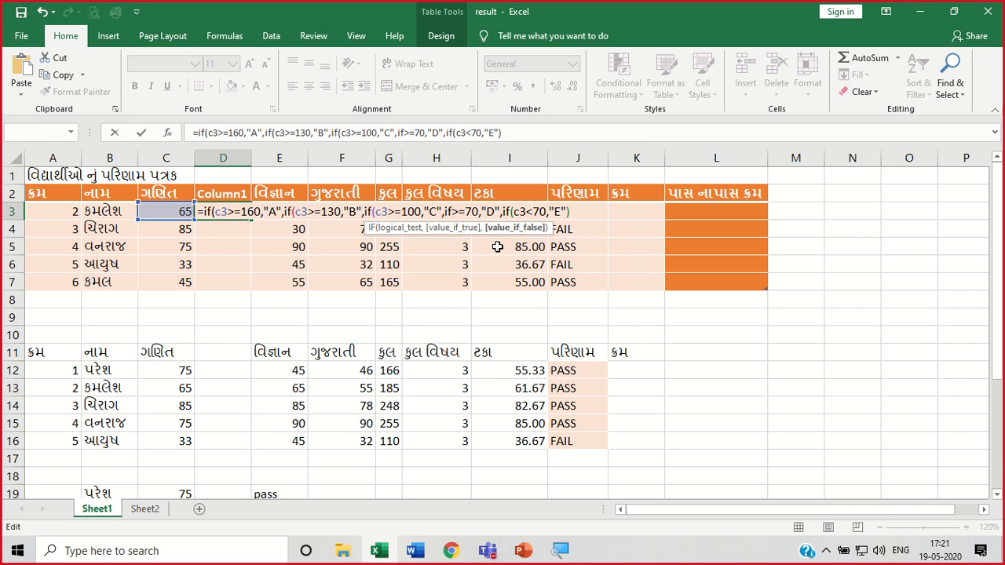
{"action": "type", "text": "("}
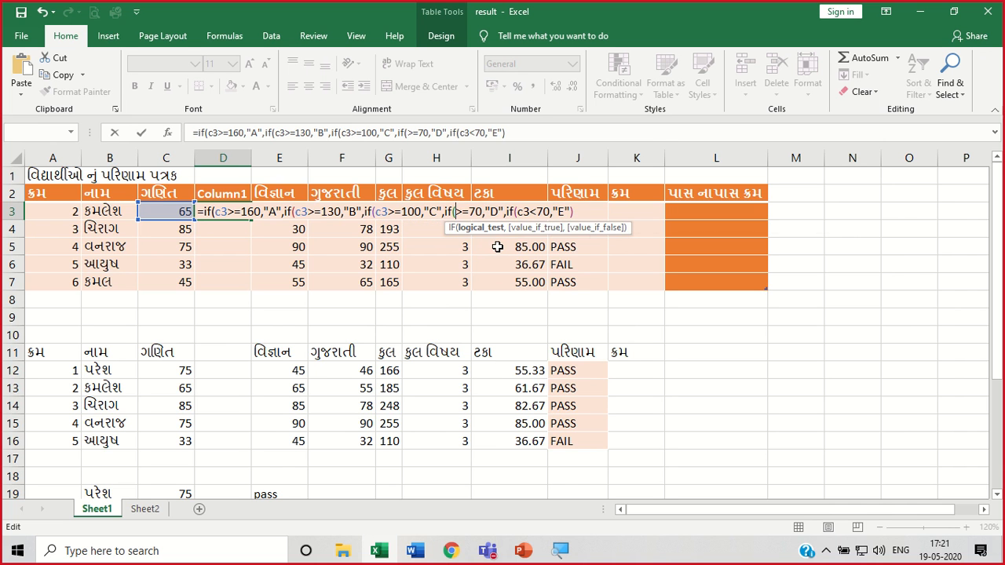
{"action": "type", "text": "c3"}
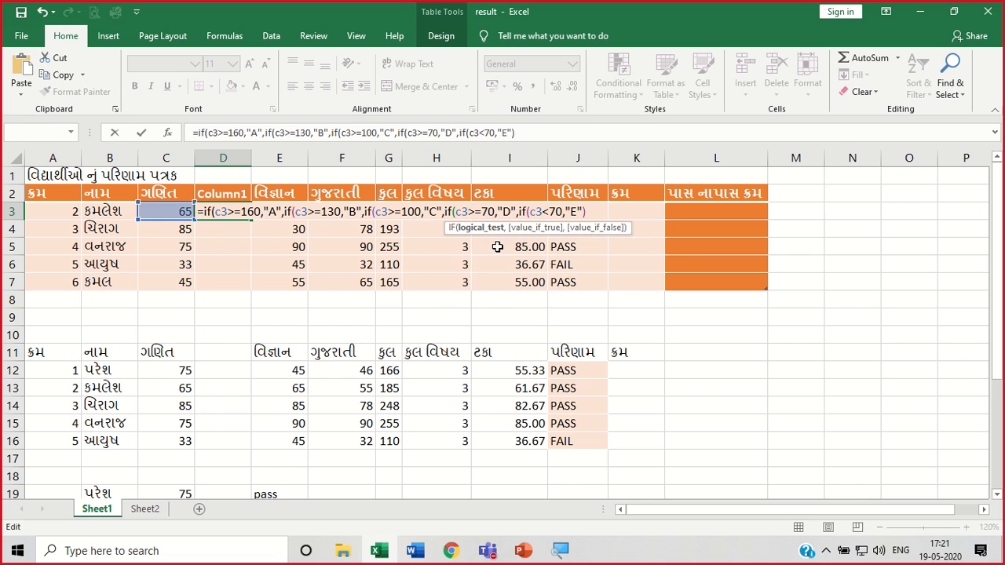
{"action": "key", "text": "Return"}
{"action": "key", "text": "Return"}
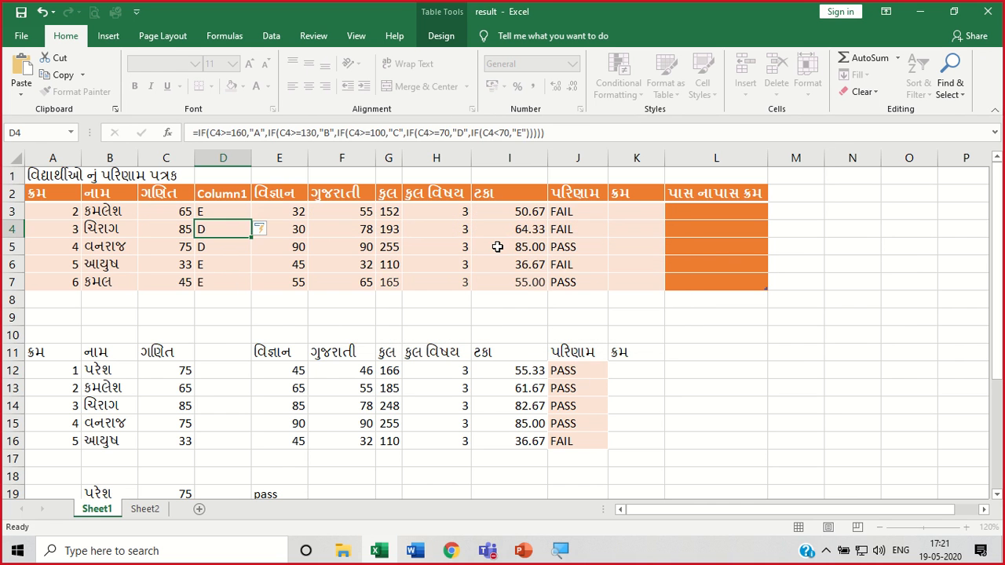
Fill the grade formula from D3 down through D7.
{"action": "key", "text": "Up"}
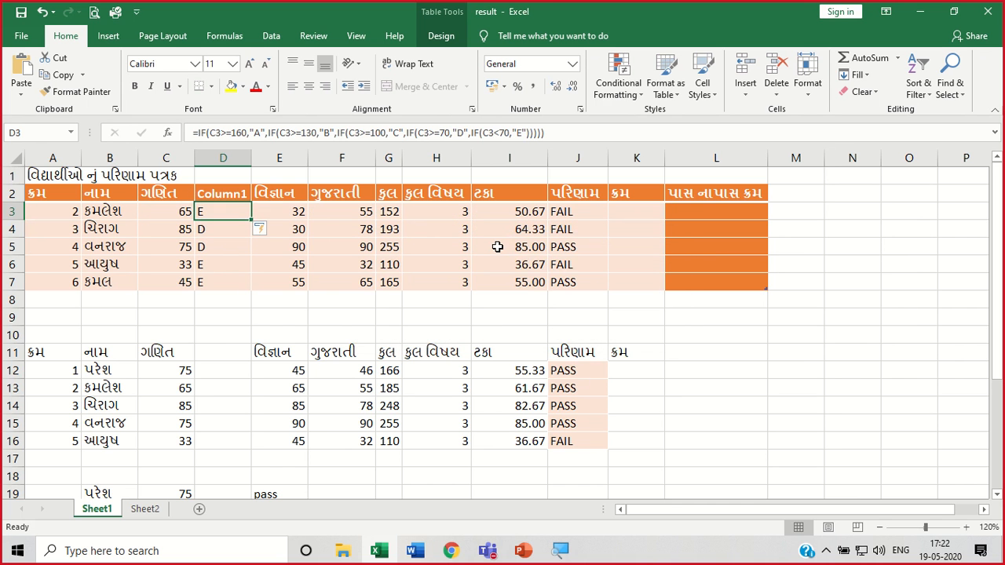
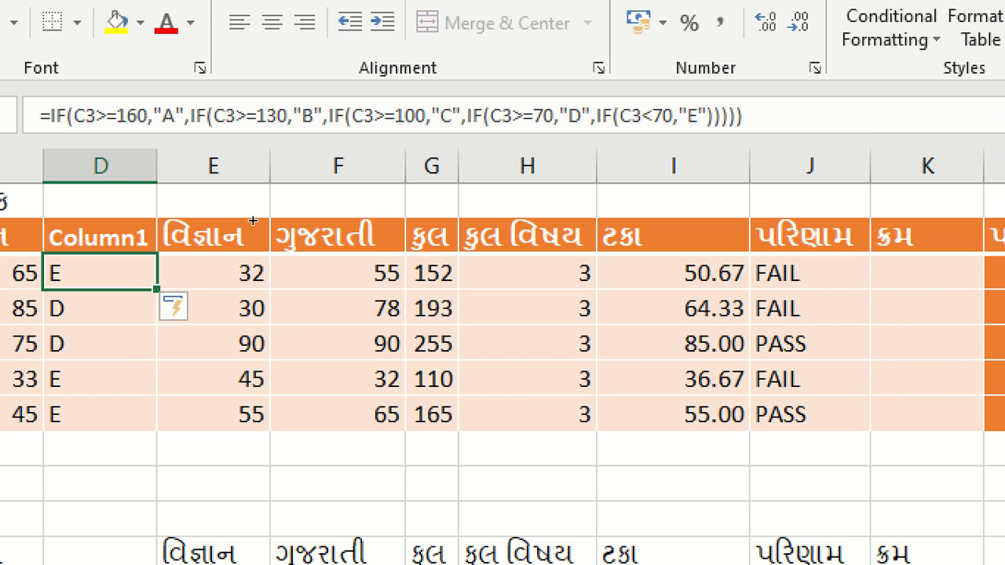
{"action": "key", "text": "ctrl+shift+Down"}
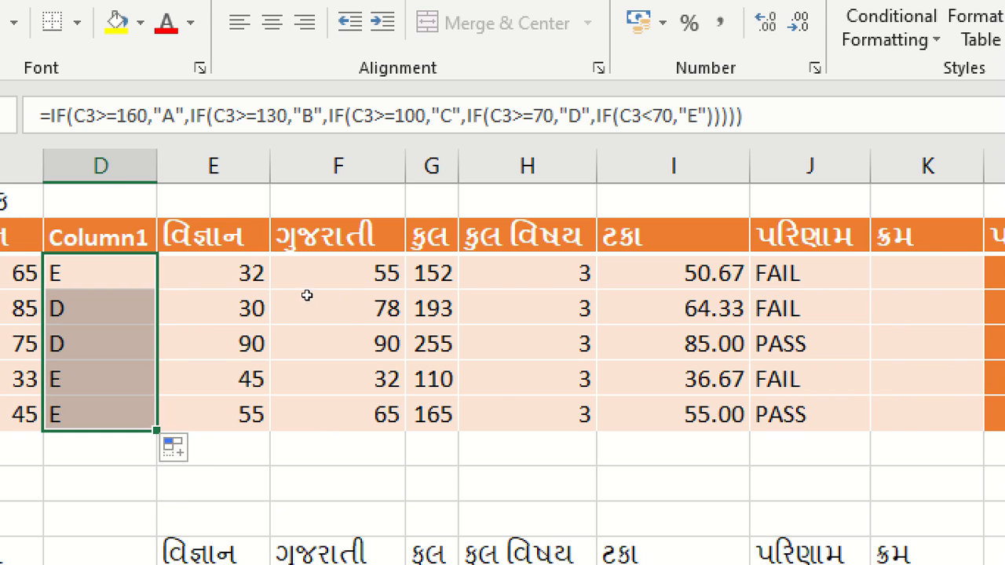
Copy the text of the grade formula in D3 without its leading equals sign.
{"action": "left_click", "coordinate": [338, 484]}
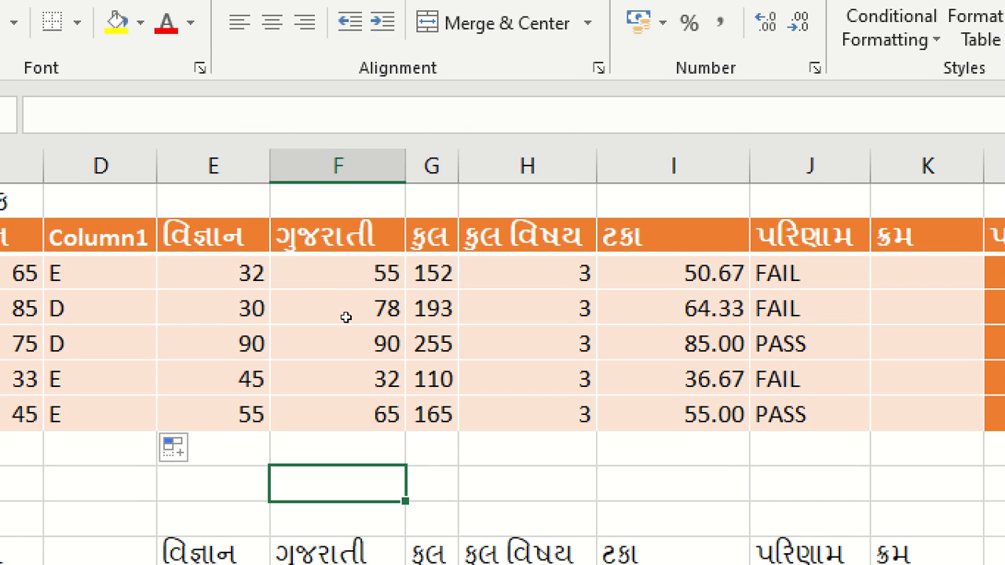
{"action": "left_click", "coordinate": [100, 344]}
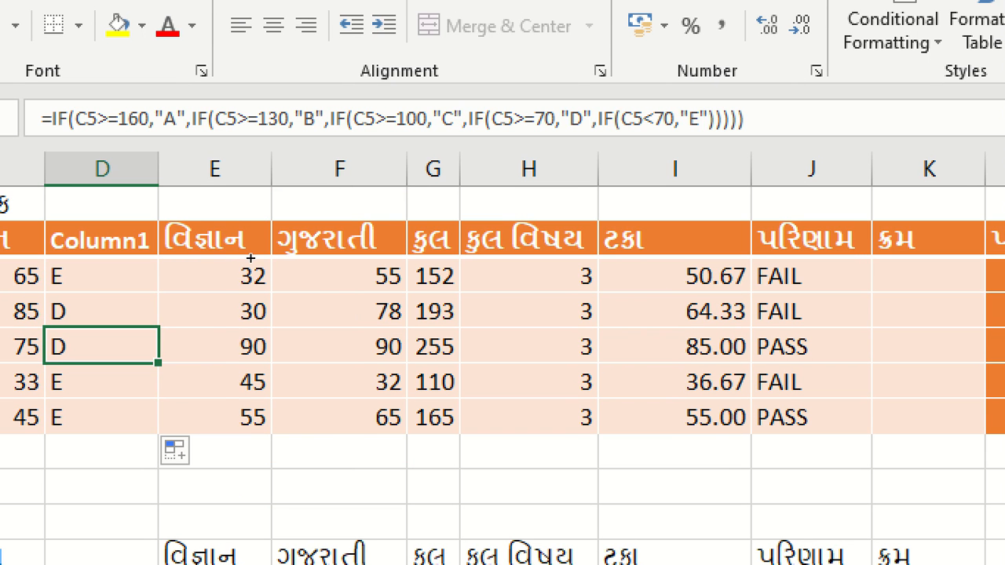
{"action": "key", "text": "Up"}
{"action": "key", "text": "Up"}
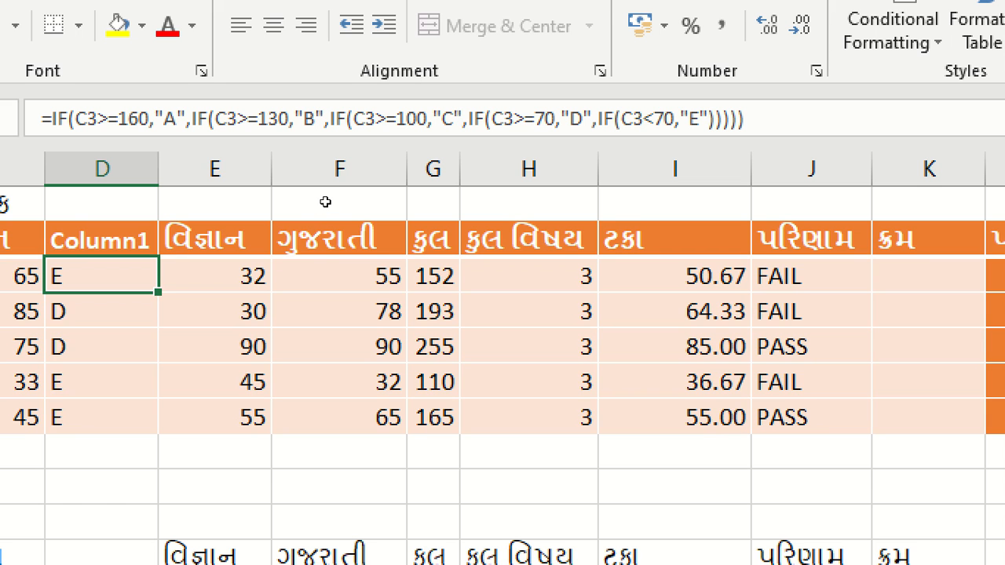
{"action": "key", "text": "ctrl+z"}
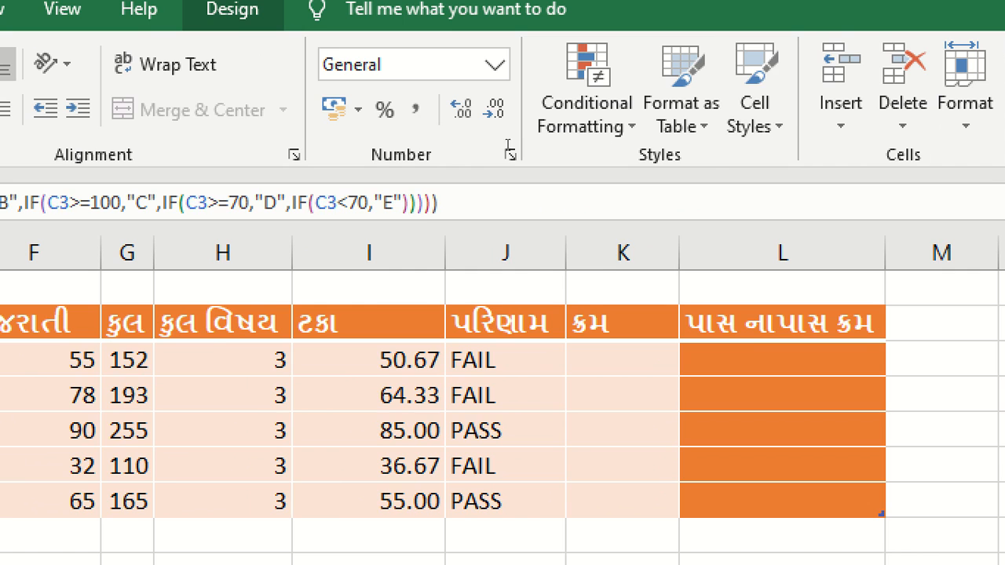
{"action": "left_click_drag", "start_coordinate": [508, 147], "coordinate": [117, 141]}
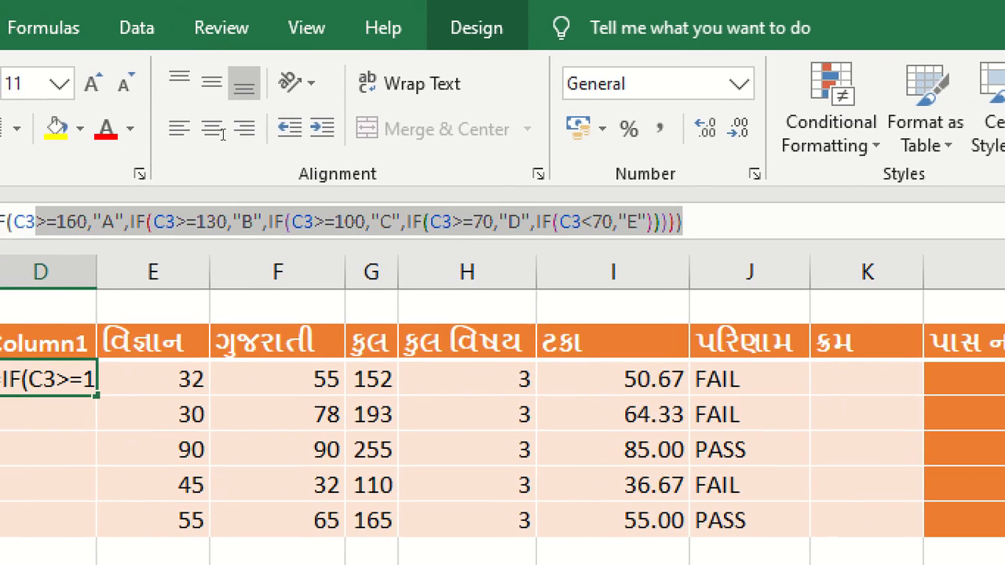
{"action": "mouse_move", "coordinate": [222, 135]}
{"action": "left_mouse_down"}
{"action": "mouse_move", "coordinate": [148, 143]}
{"action": "mouse_move", "coordinate": [203, 138]}
{"action": "left_mouse_up"}
{"action": "key", "text": "ctrl+c"}
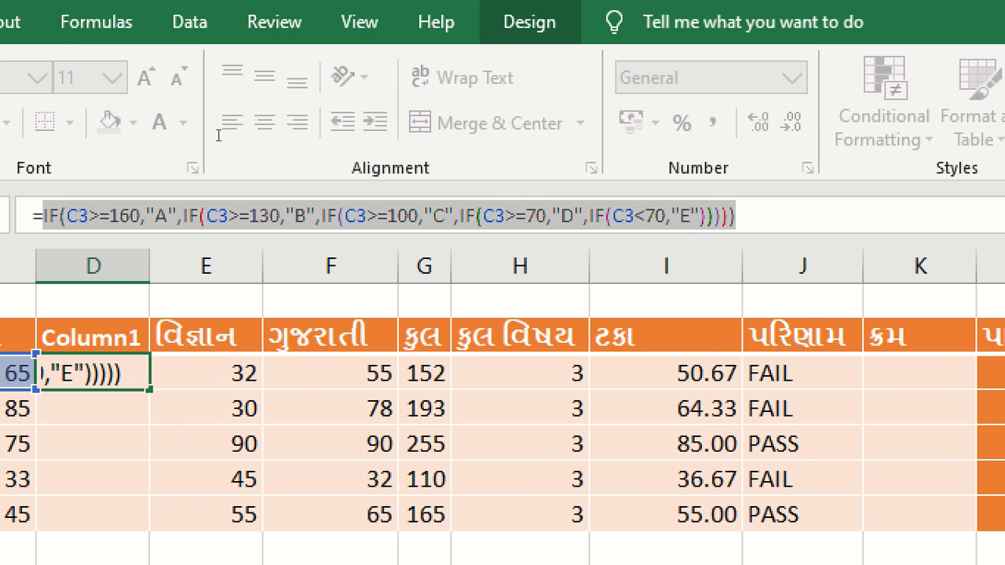
{"action": "key", "text": "Return"}
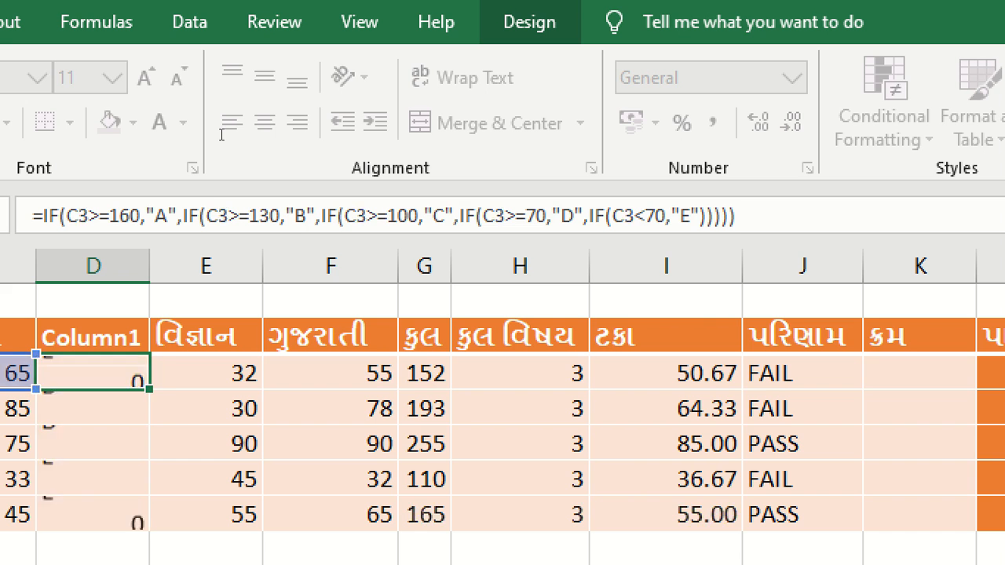
Try reusing the copied grade formula in D19 after an equals sign, and undo the entry.
{"action": "scroll", "coordinate": [320, 207], "scroll_direction": "down", "scroll_amount": 4}
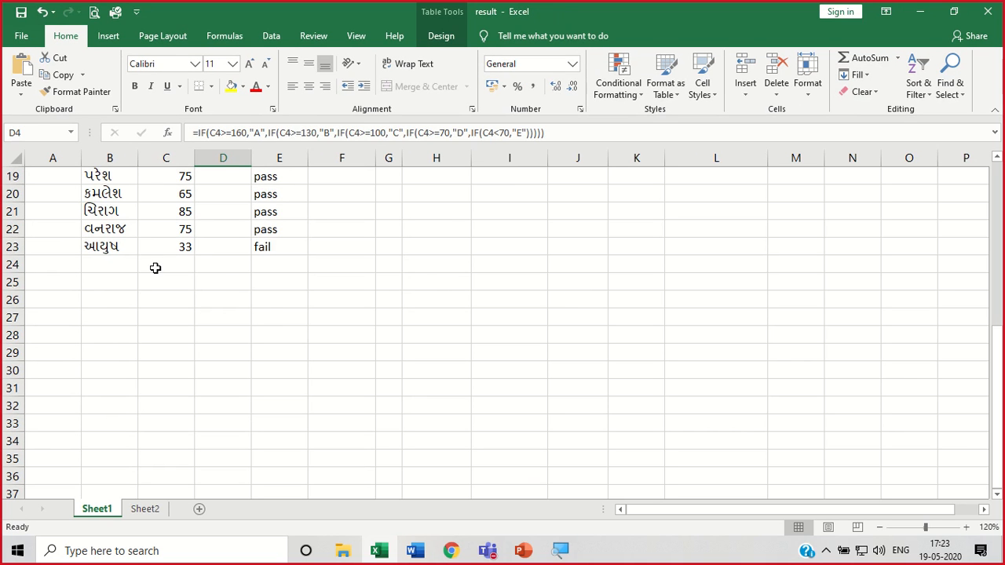
{"action": "scroll", "coordinate": [157, 271], "scroll_direction": "up", "scroll_amount": 2}
{"action": "left_click", "coordinate": [228, 282]}
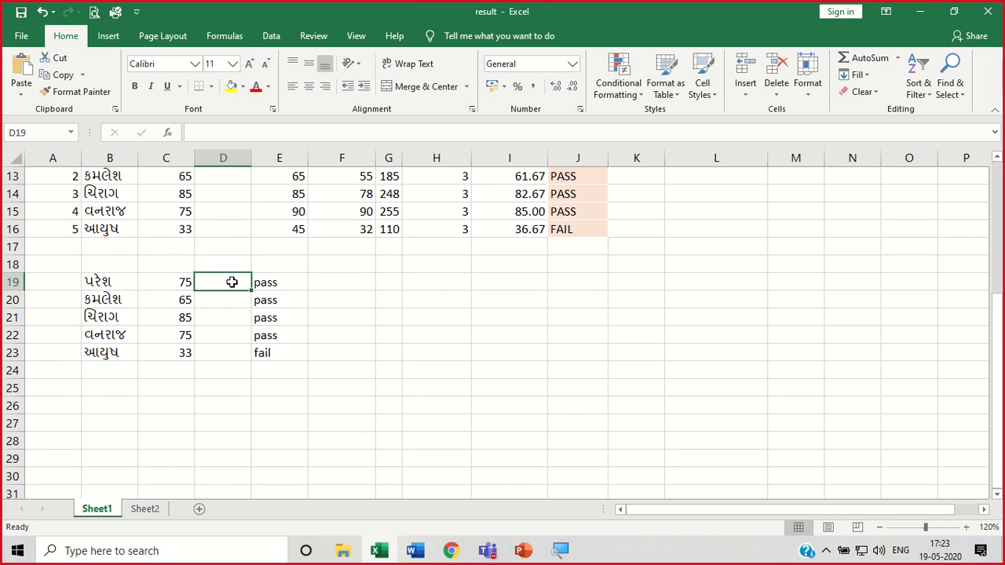
{"action": "type", "text": "="}
{"action": "key", "text": "ctrl+v"}
{"action": "key", "text": "Return"}
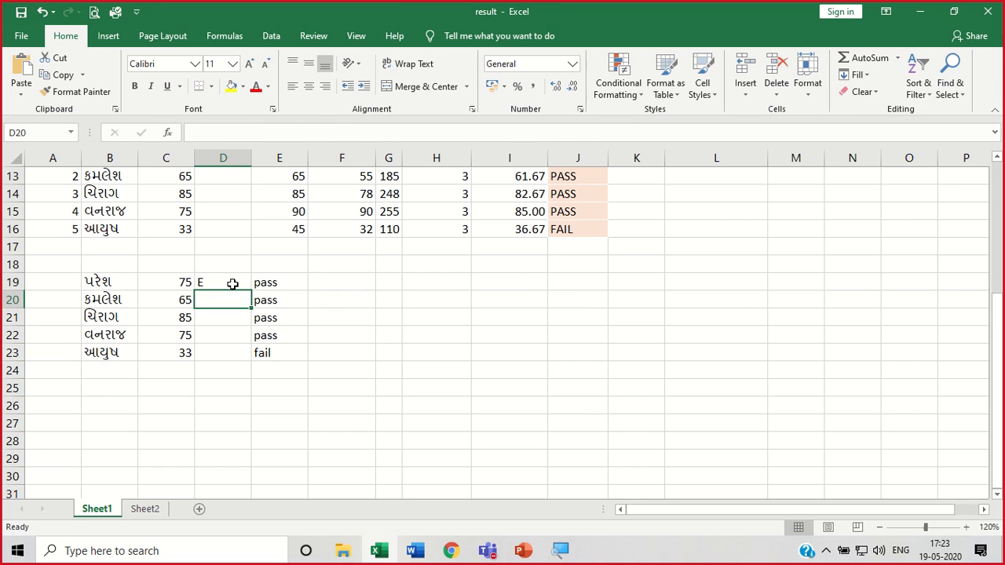
{"action": "left_click", "coordinate": [233, 285]}
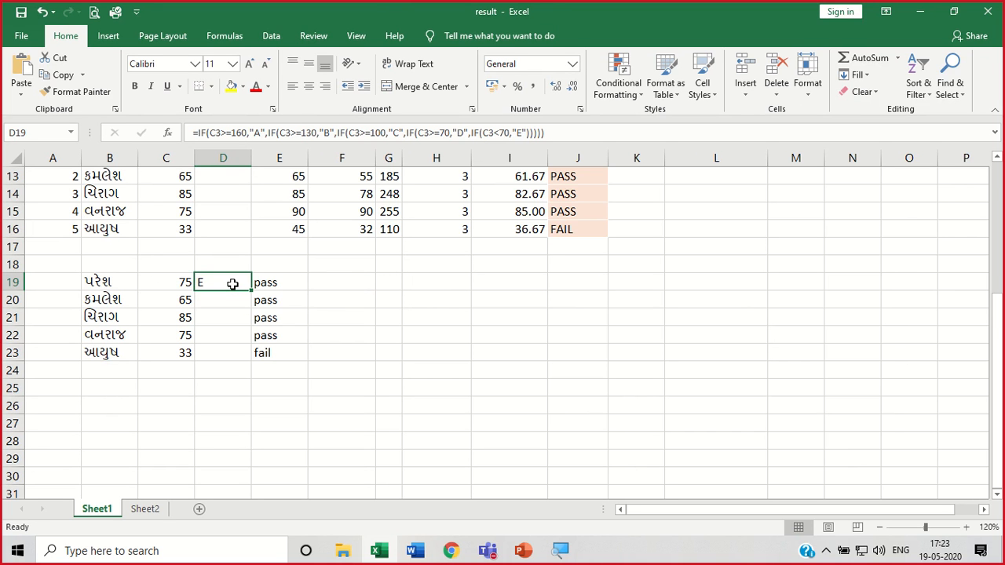
{"action": "key", "text": "ctrl+z"}
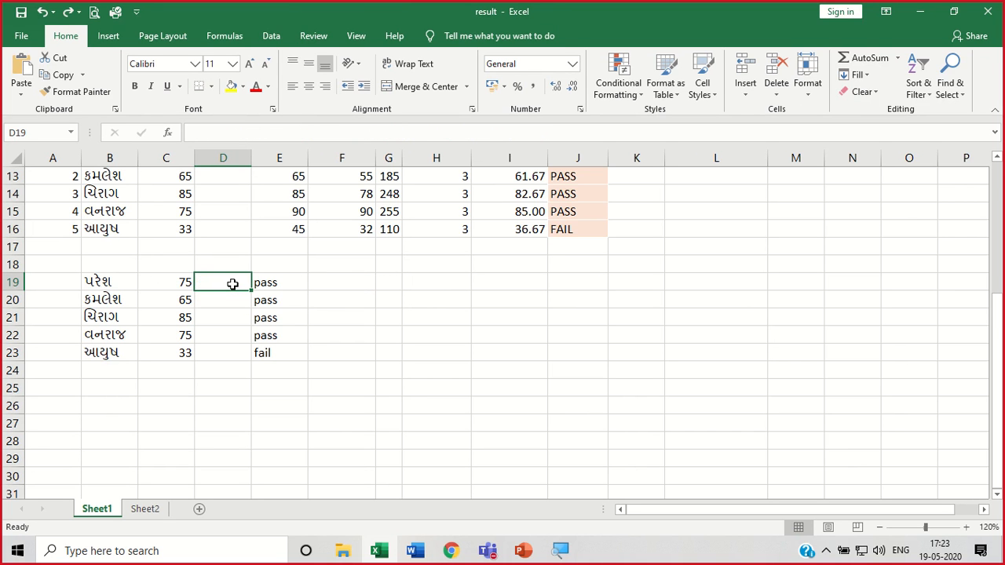
Copy the grade formula cell D3 to D12 and fill it down through D16.
{"action": "scroll", "coordinate": [217, 220], "scroll_direction": "up", "scroll_amount": 4}
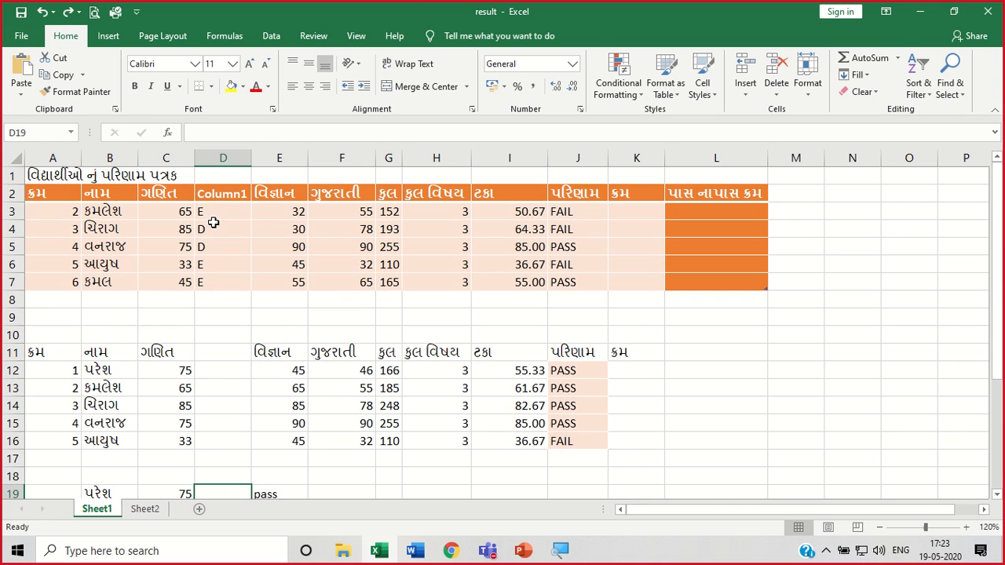
{"action": "left_click", "coordinate": [217, 218]}
{"action": "key", "text": "ctrl+c"}
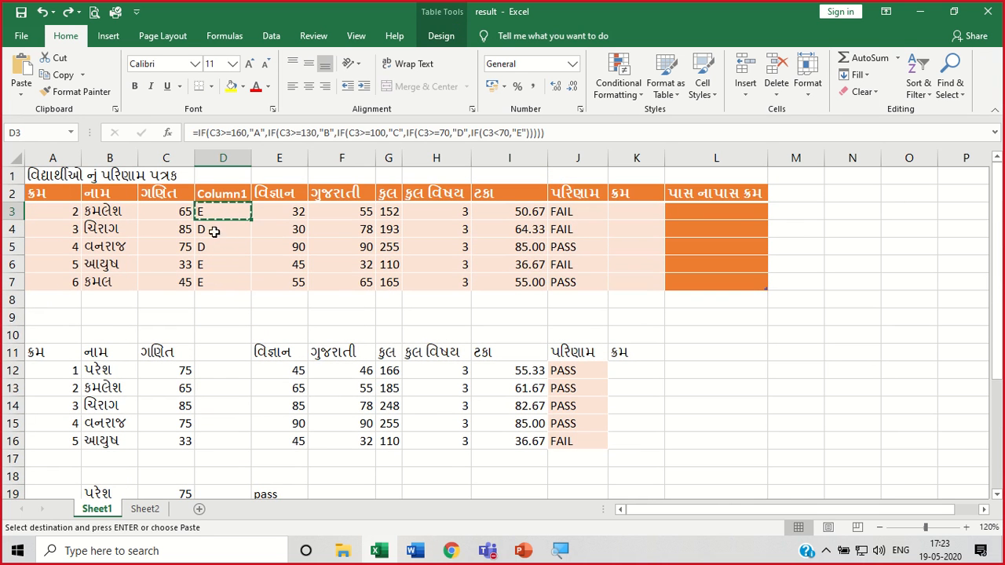
{"action": "left_click", "coordinate": [223, 365]}
{"action": "key", "text": "ctrl+v"}
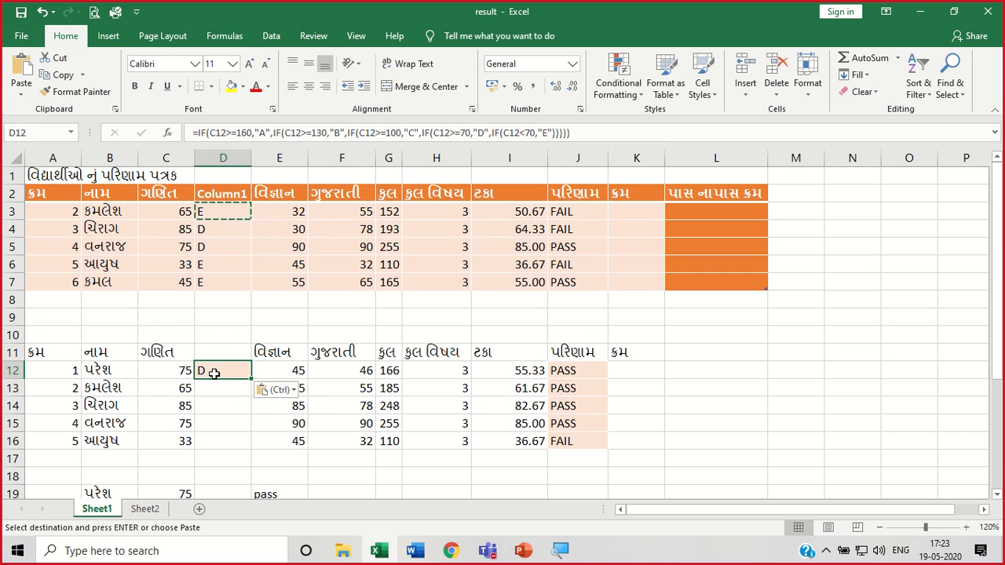
{"action": "key", "text": "Escape"}
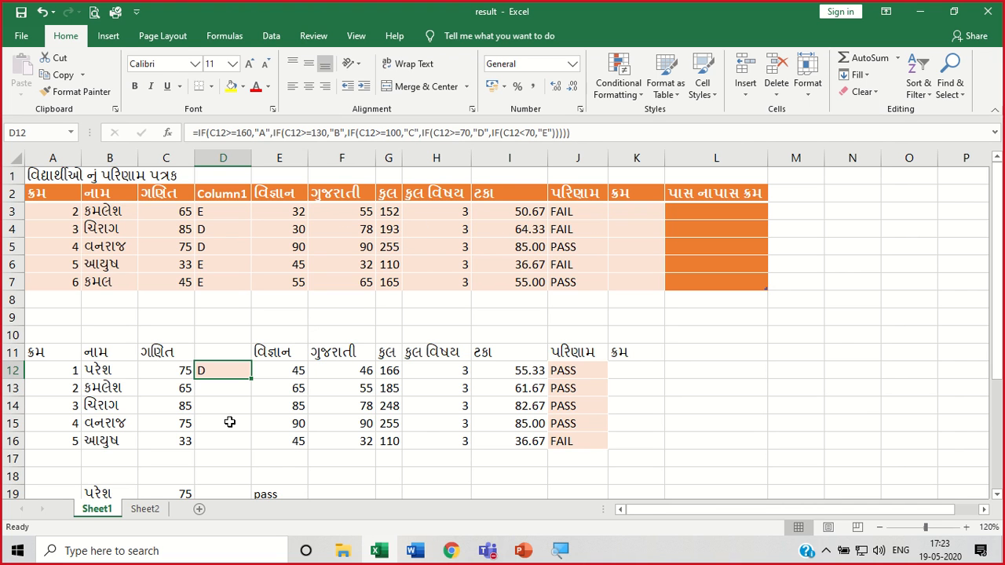
{"action": "left_click_drag", "start_coordinate": [251, 380], "coordinate": [252, 446]}
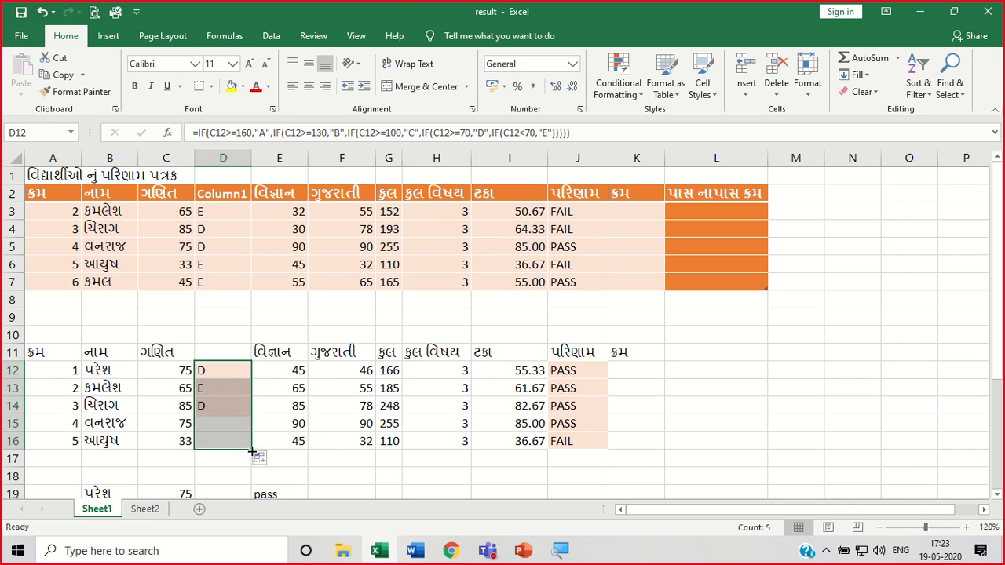
{"action": "left_click", "coordinate": [743, 415]}
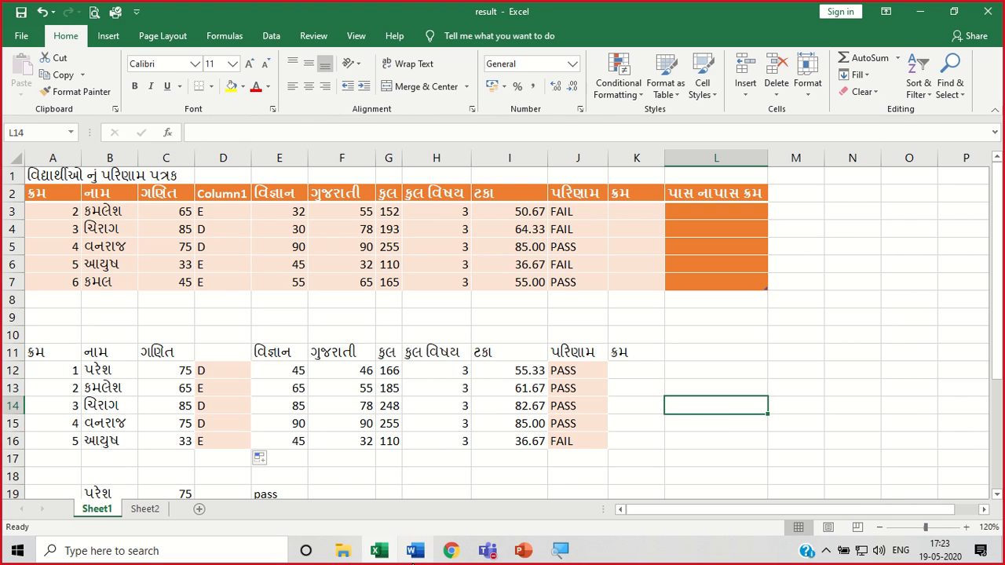
Switch to the Microsoft Teams meeting, mute all participants, and return to the Excel workbook.
{"action": "mouse_move", "coordinate": [480, 552]}
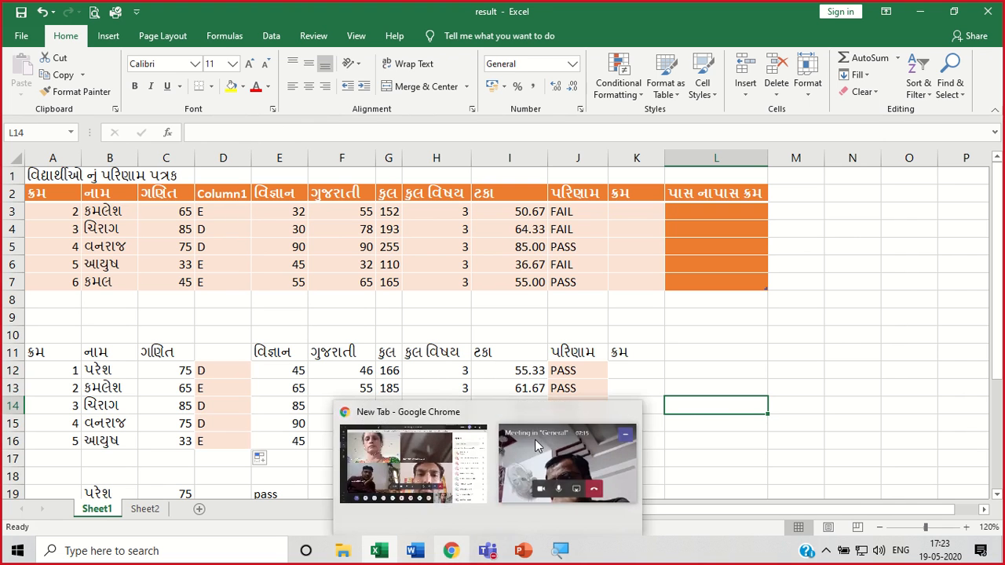
{"action": "left_click", "coordinate": [790, 316]}
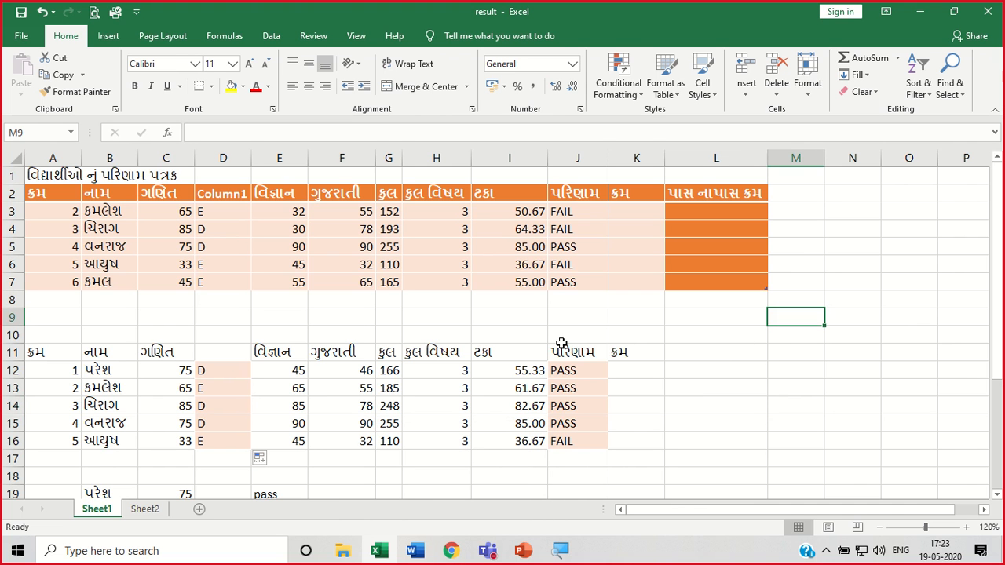
{"action": "left_click", "coordinate": [716, 386]}
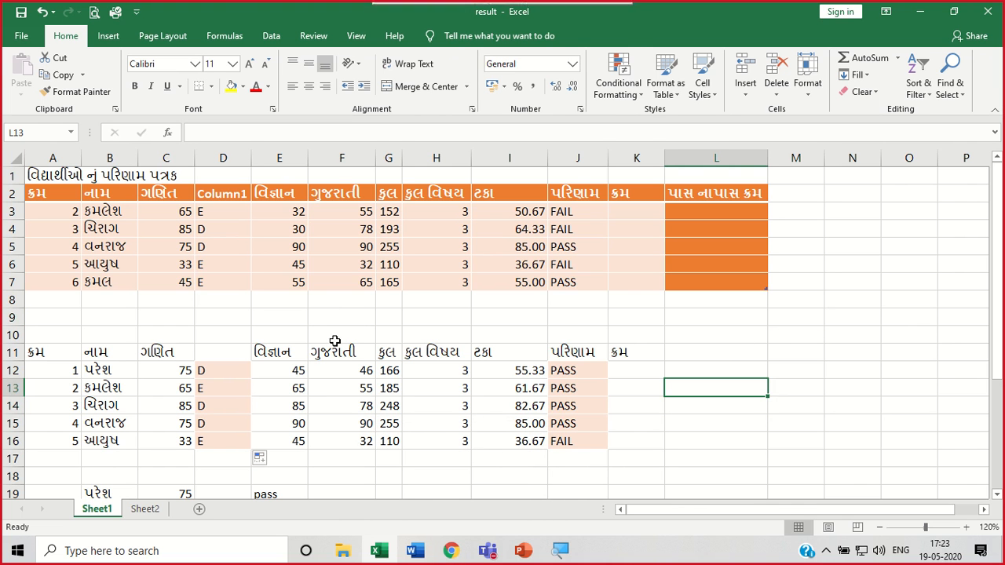
{"action": "left_click", "coordinate": [487, 553]}
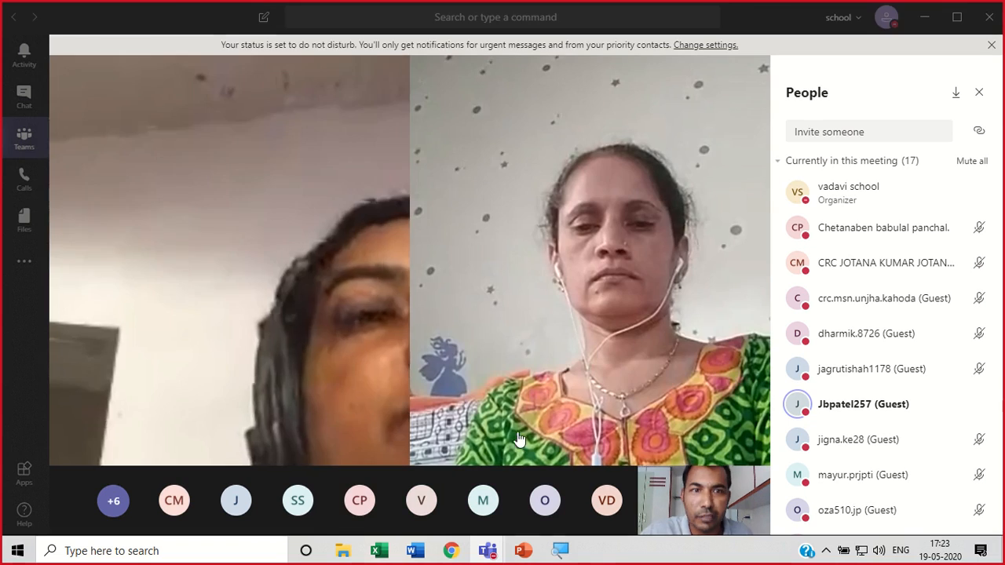
{"action": "left_click", "coordinate": [451, 470]}
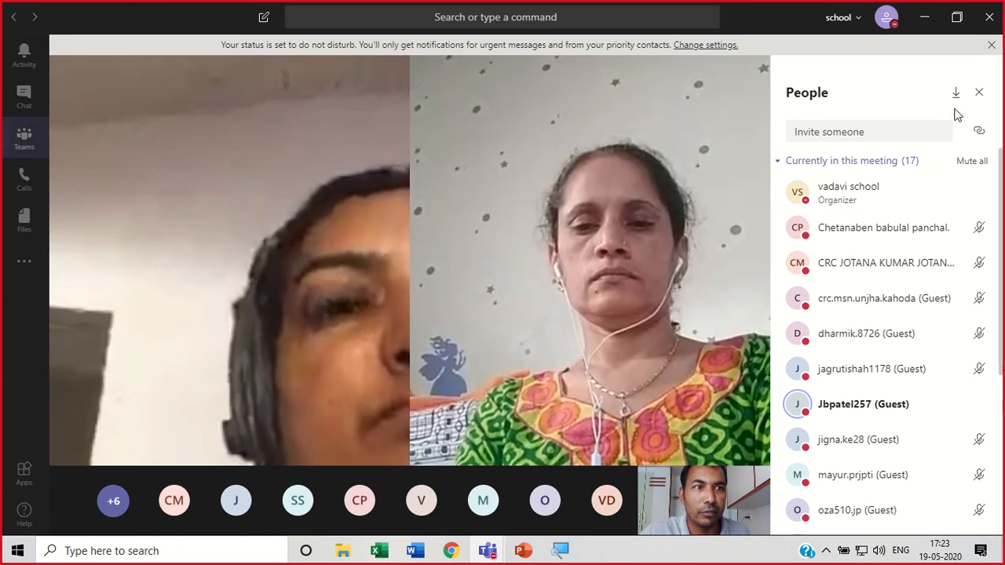
{"action": "left_click", "coordinate": [964, 161]}
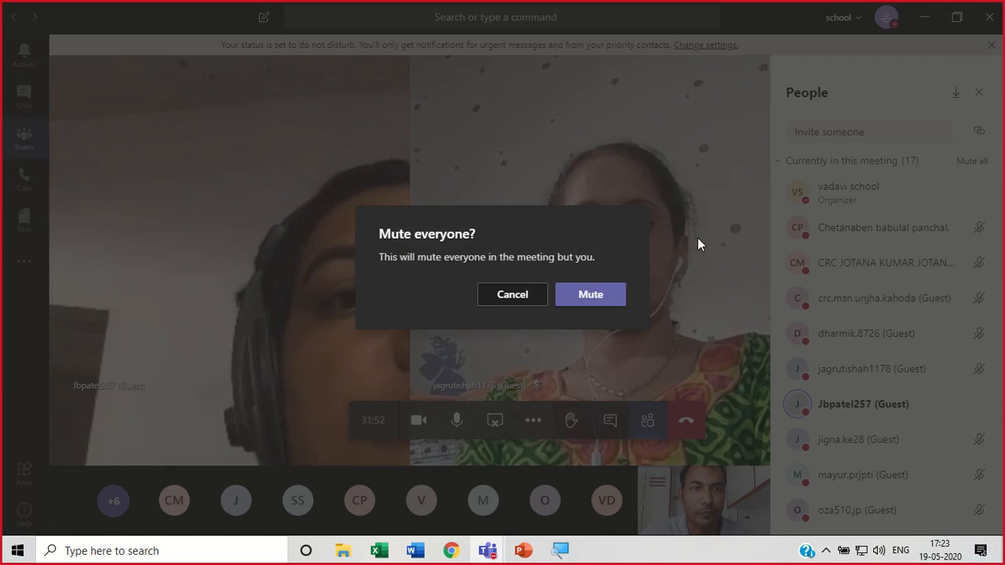
{"action": "left_click", "coordinate": [613, 295]}
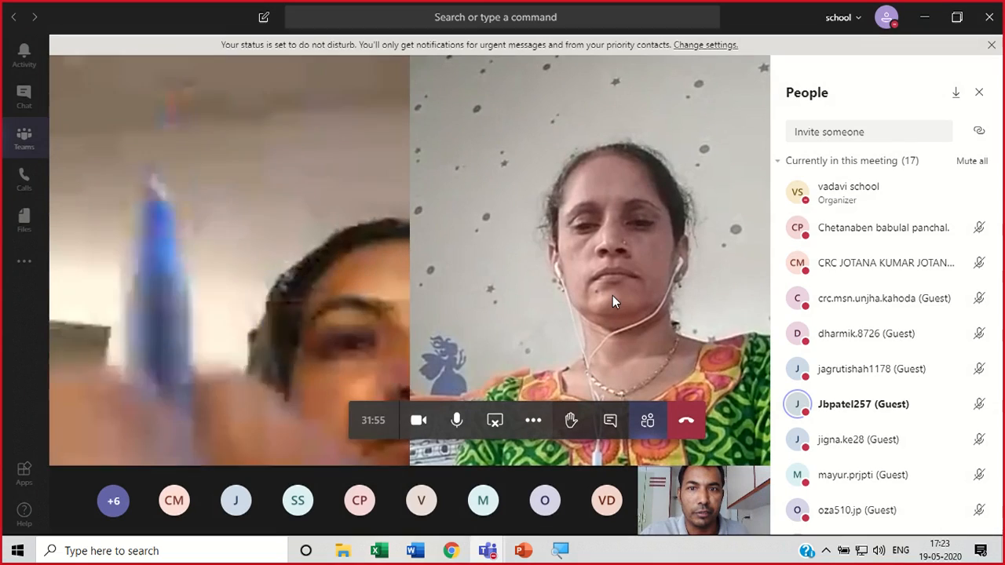
{"action": "left_click", "coordinate": [925, 17]}
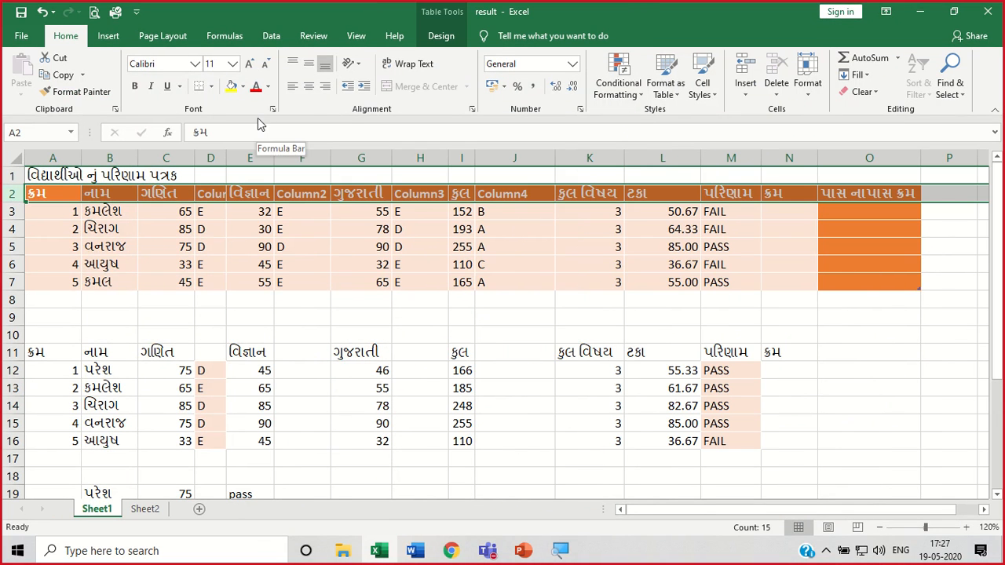
Rotate the header text in row 2 upward and auto-fit the widths of columns A through O.
{"action": "left_click", "coordinate": [352, 69]}
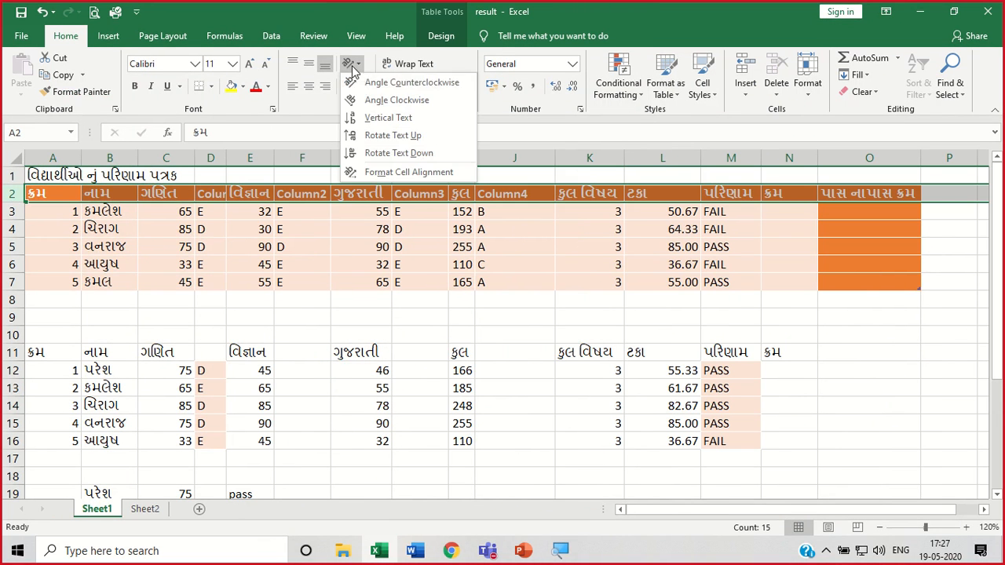
{"action": "left_click", "coordinate": [380, 142]}
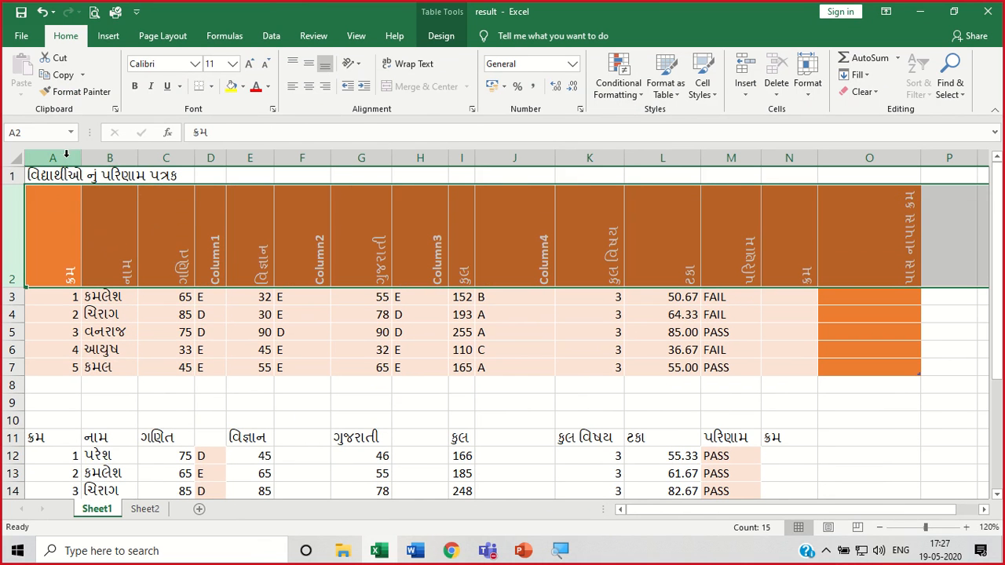
{"action": "left_click_drag", "start_coordinate": [67, 158], "coordinate": [898, 170]}
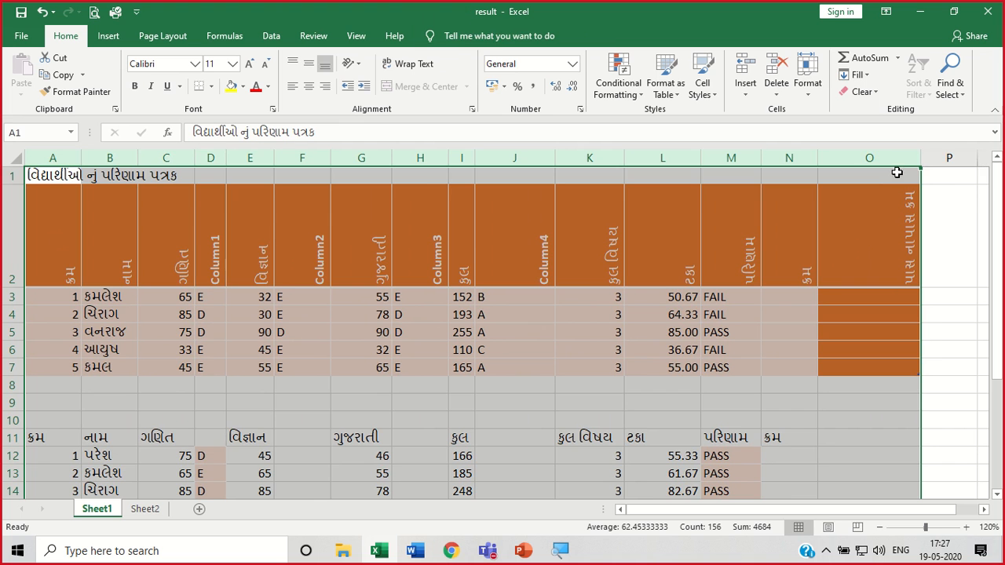
{"action": "double_click", "coordinate": [919, 162]}
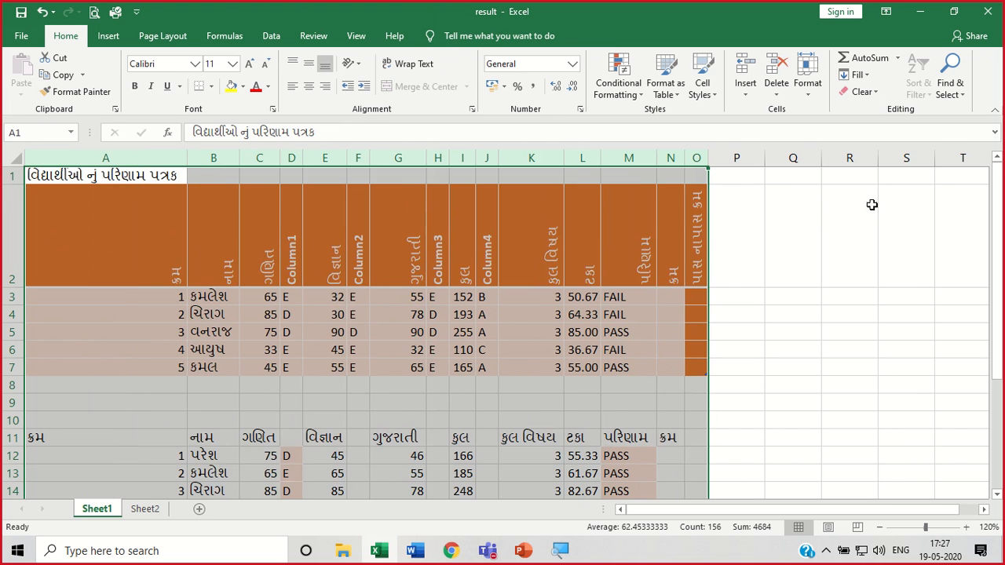
Narrow column A to suit its serial numbers and column K to suit its single-digit subject counts.
{"action": "left_click", "coordinate": [861, 239]}
{"action": "left_click_drag", "start_coordinate": [187, 158], "coordinate": [46, 168]}
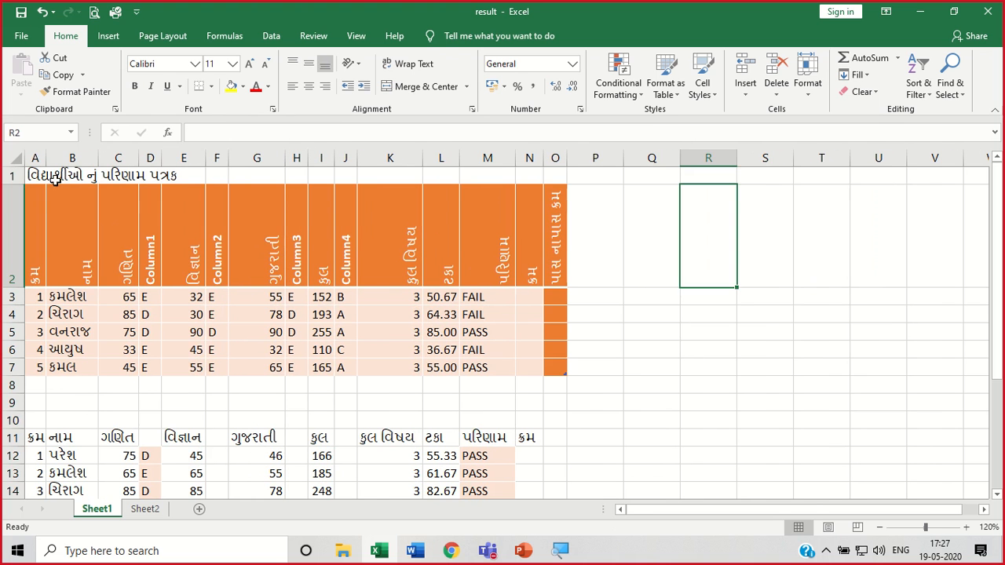
{"action": "left_click", "coordinate": [619, 294]}
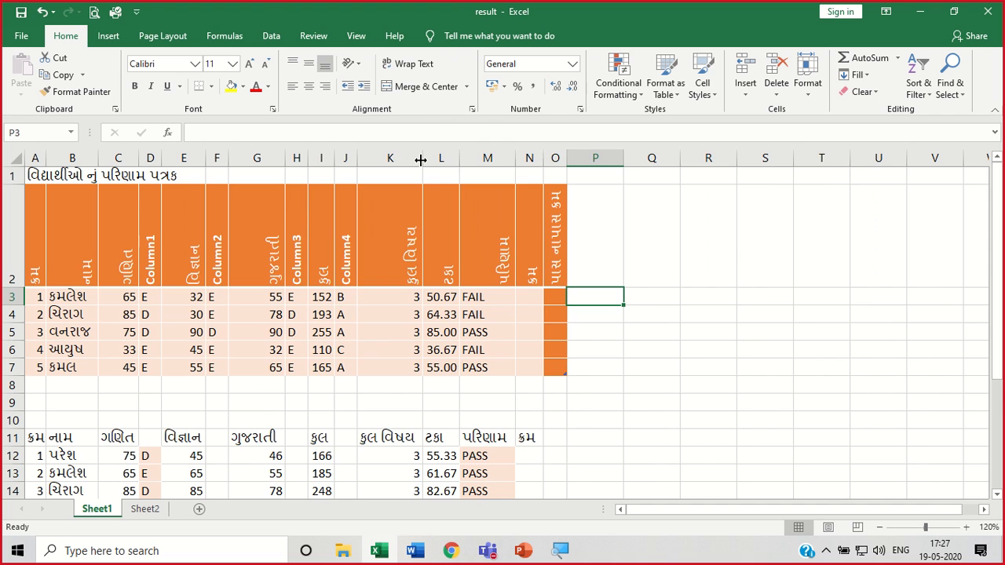
{"action": "left_click_drag", "start_coordinate": [420, 160], "coordinate": [386, 160]}
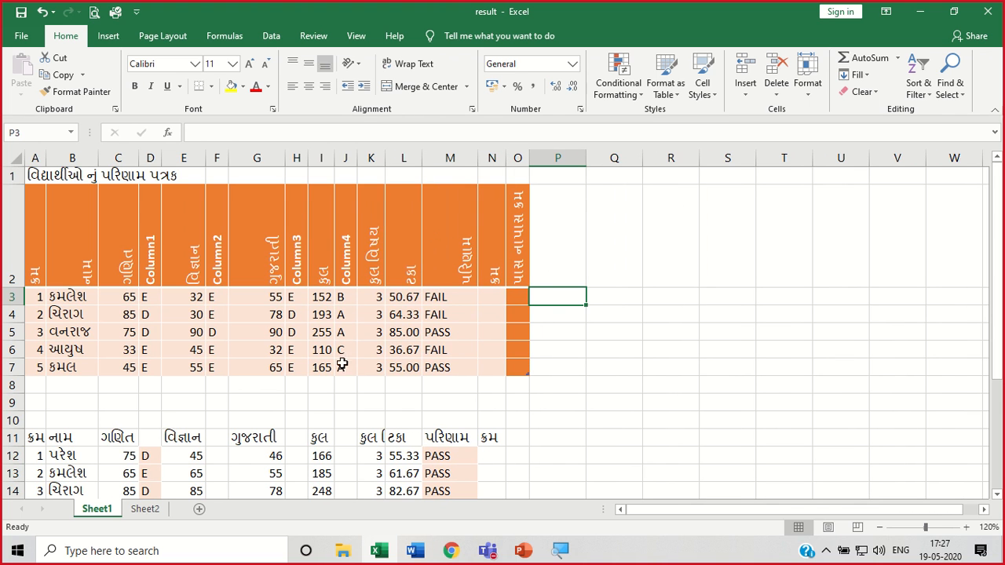
Copy the formatting of header row 2 to header row 11 with Format Painter.
{"action": "left_click", "coordinate": [12, 259]}
{"action": "left_click", "coordinate": [76, 91]}
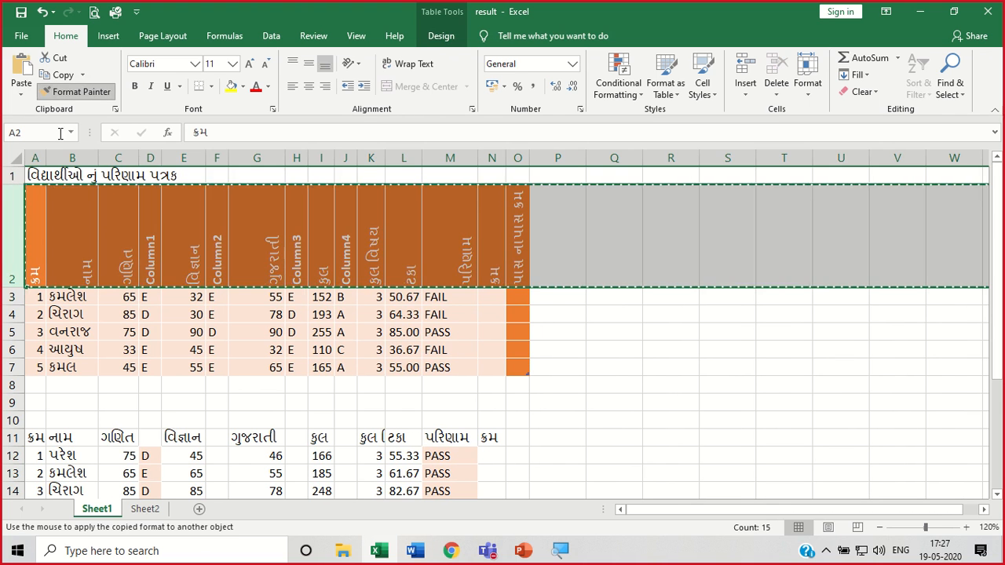
{"action": "left_click", "coordinate": [12, 438]}
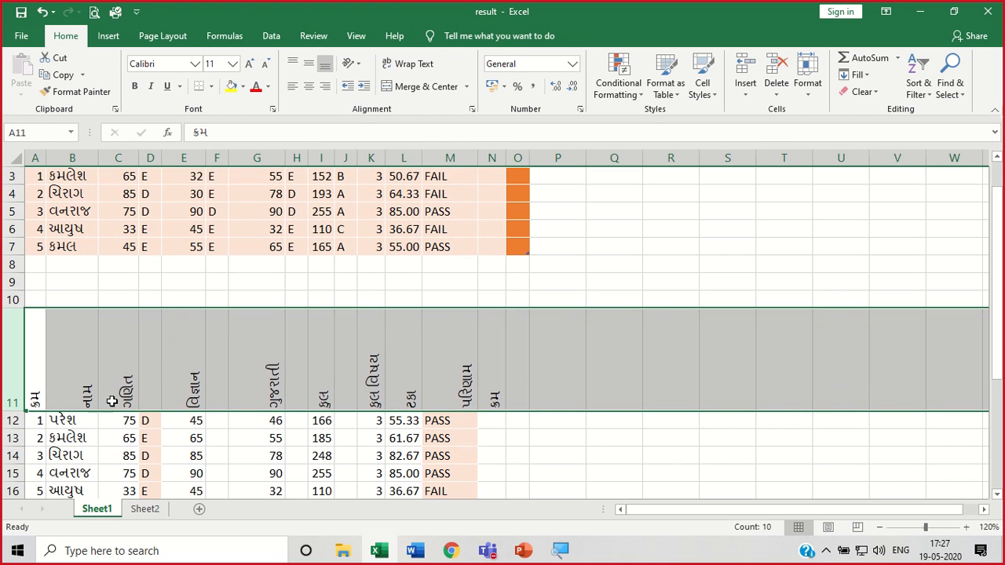
Reapply the formatting of orange header row 2 to the second table's header row 11 using Format Painter.
{"action": "scroll", "coordinate": [123, 351], "scroll_direction": "up", "scroll_amount": 1}
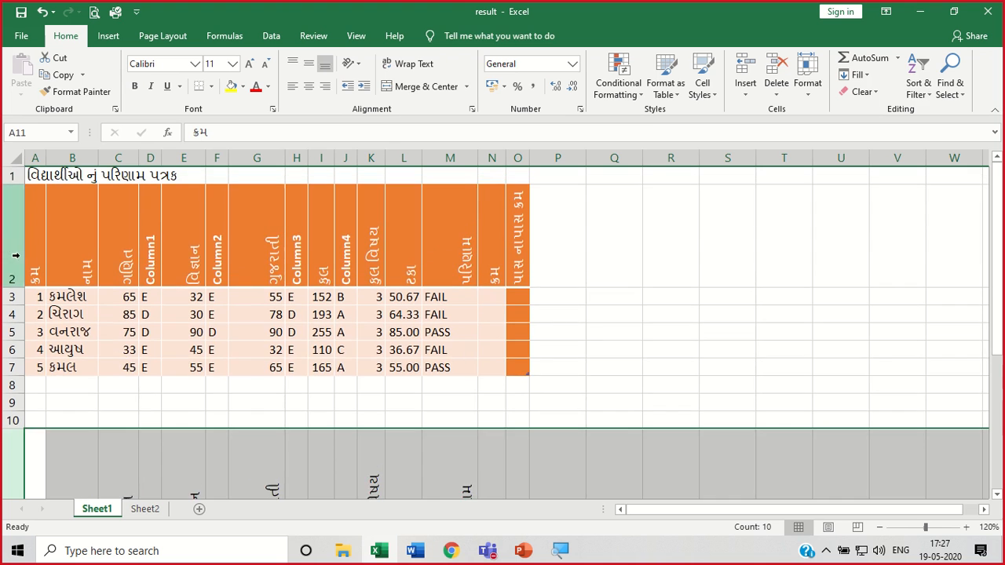
{"action": "left_click", "coordinate": [11, 235]}
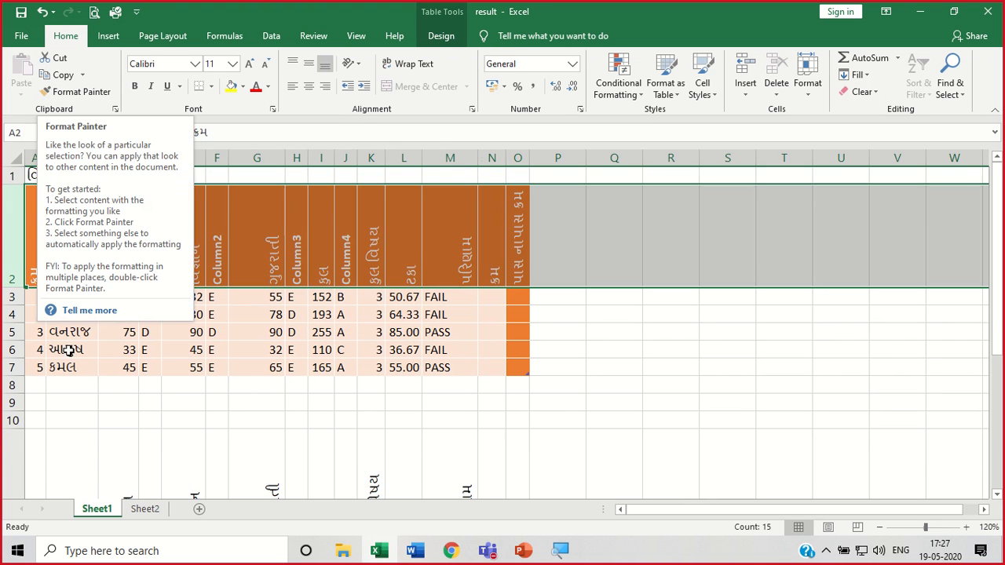
{"action": "scroll", "coordinate": [68, 351], "scroll_direction": "down", "scroll_amount": 2}
{"action": "left_click", "coordinate": [5, 311]}
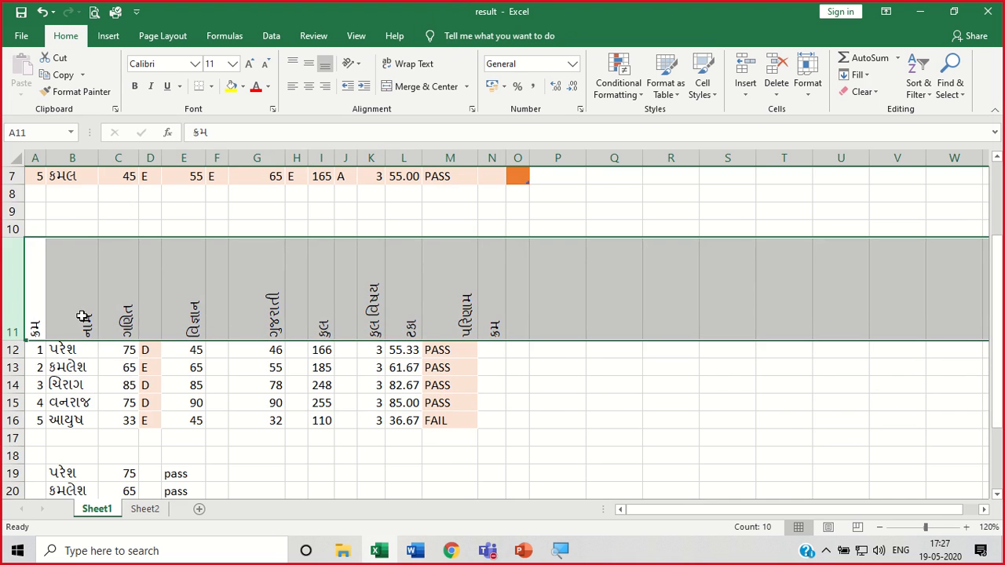
Begin a RANK formula in cell N3, the first student's cell in the rank column of the upper table.
{"action": "scroll", "coordinate": [421, 326], "scroll_direction": "up", "scroll_amount": 2}
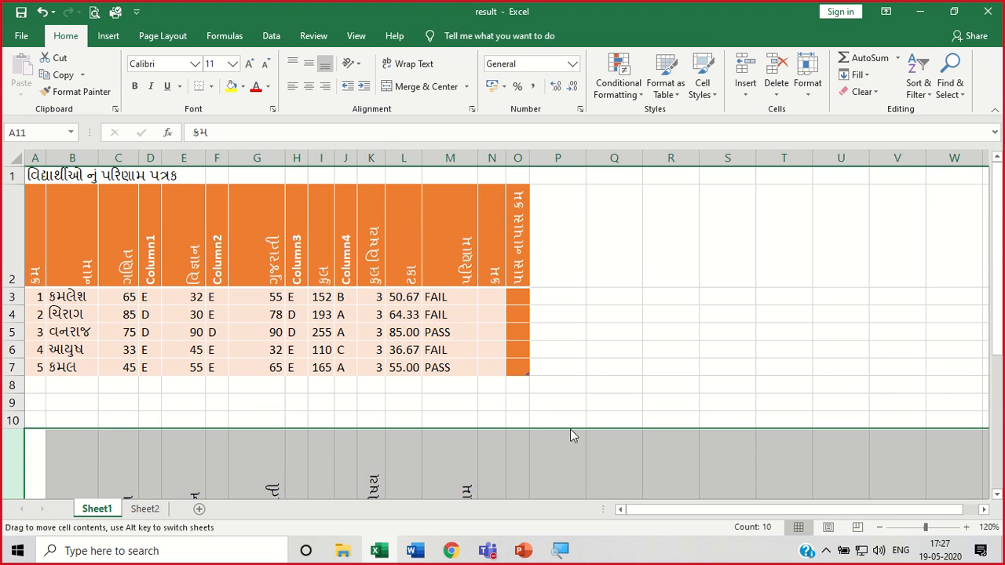
{"action": "left_click", "coordinate": [448, 295]}
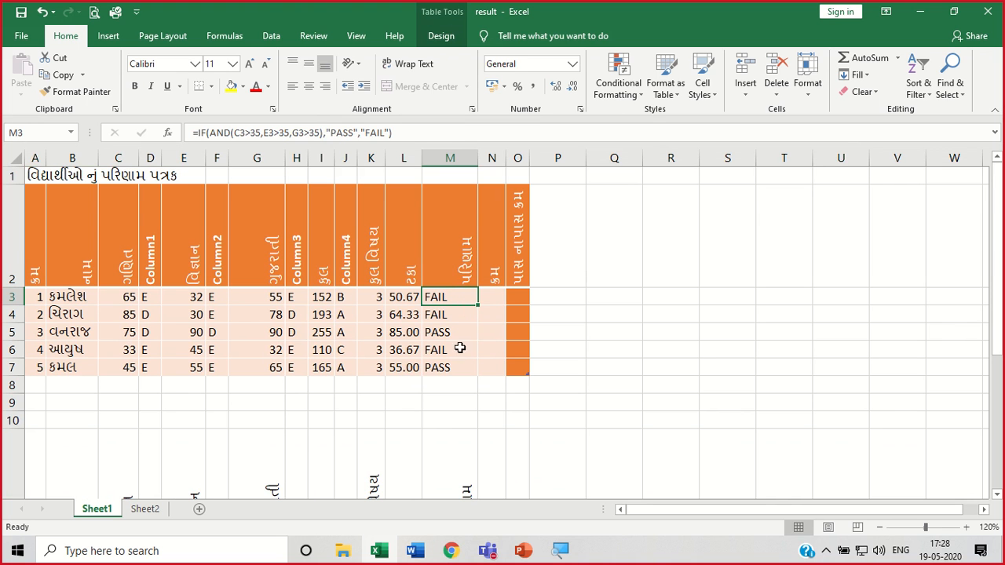
{"action": "left_click", "coordinate": [492, 297]}
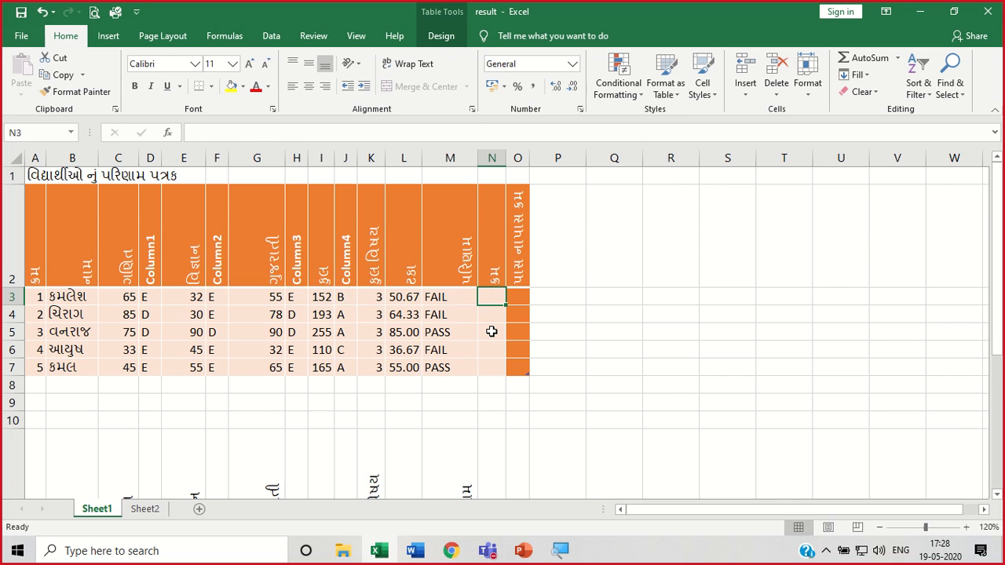
{"action": "type", "text": "="}
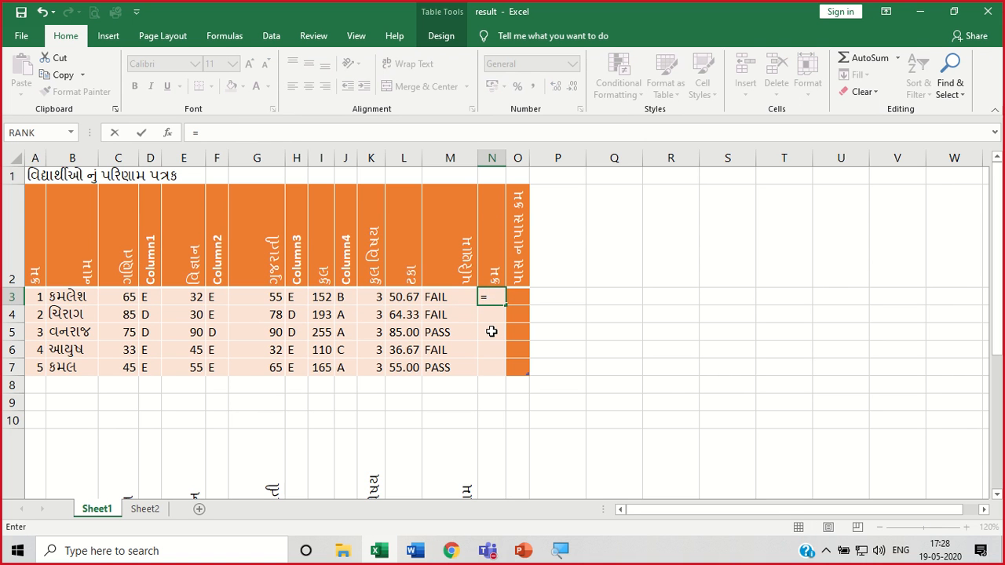
{"action": "type", "text": "rank"}
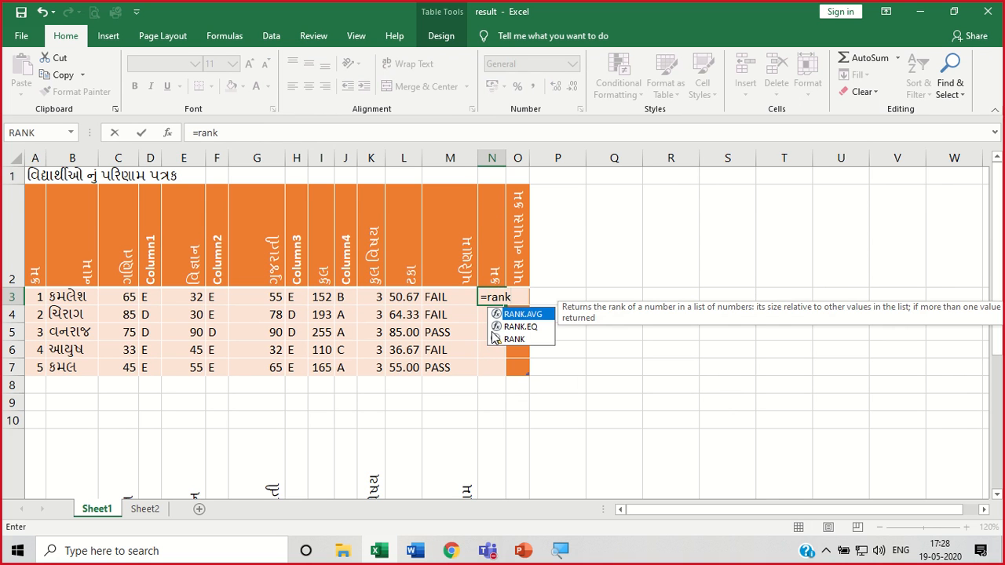
{"action": "type", "text": "("}
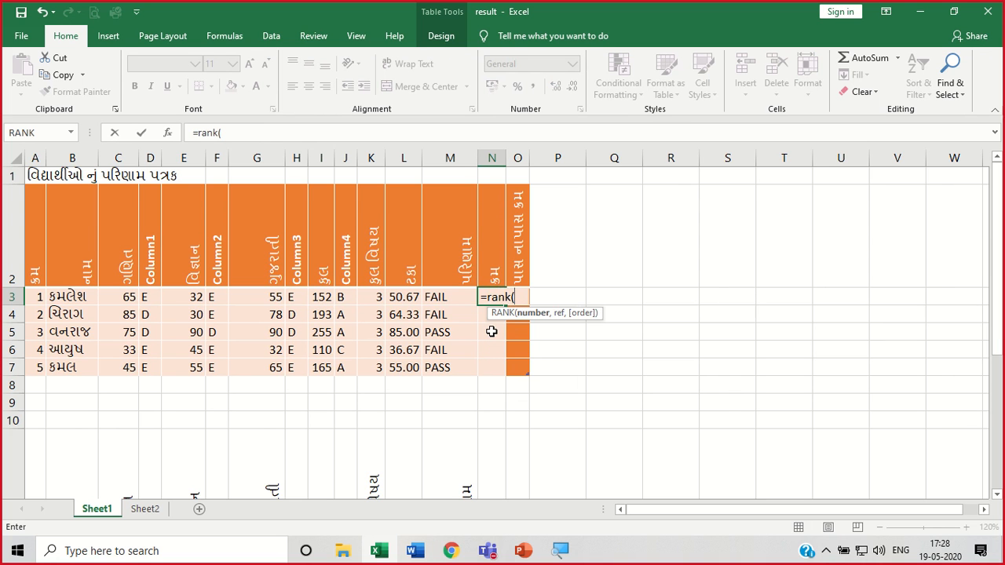
{"action": "left_click", "coordinate": [318, 298]}
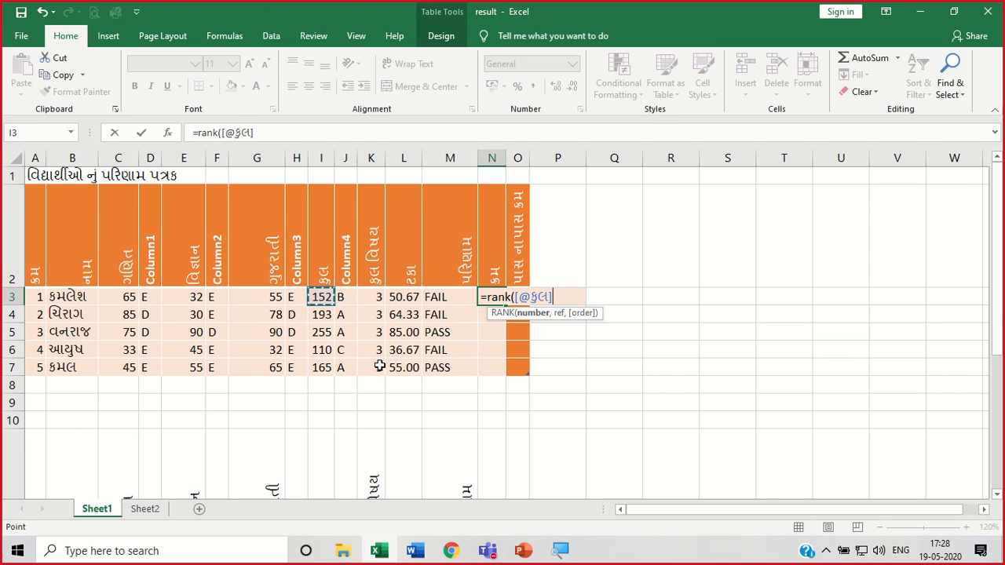
{"action": "key", "text": "BackSpace"}
{"action": "key", "text": "BackSpace"}
{"action": "key", "text": "BackSpace"}
{"action": "key", "text": "BackSpace"}
{"action": "key", "text": "BackSpace"}
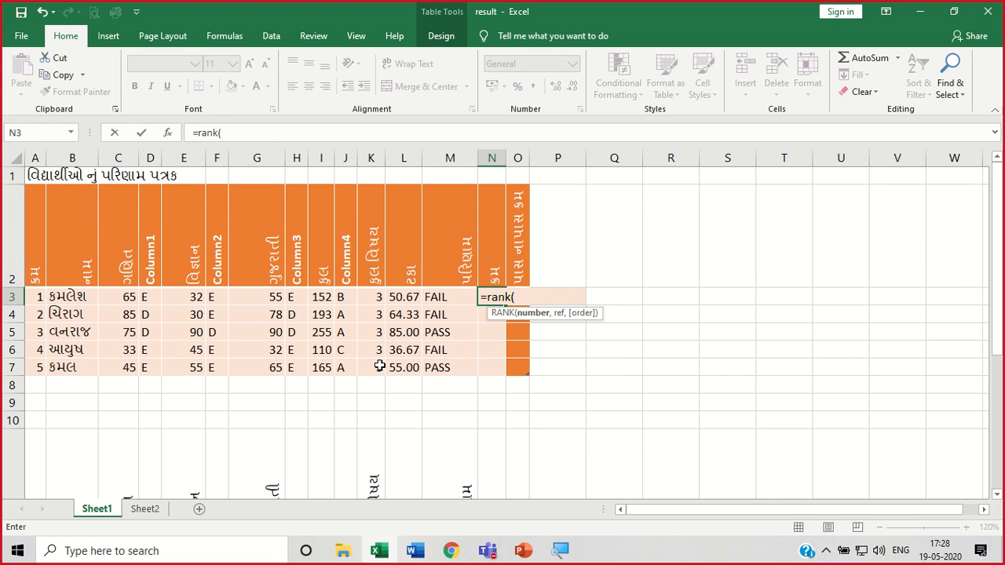
Complete the RANK formula in N3 with the total in I3 as the number and I3:I7 as the reference range.
{"action": "left_click", "coordinate": [322, 298]}
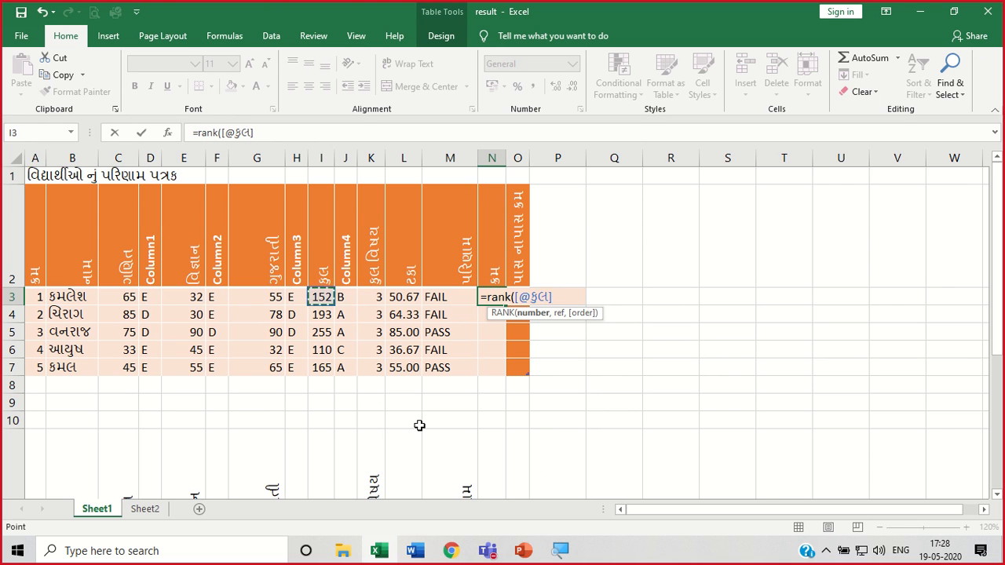
{"action": "type", "text": ","}
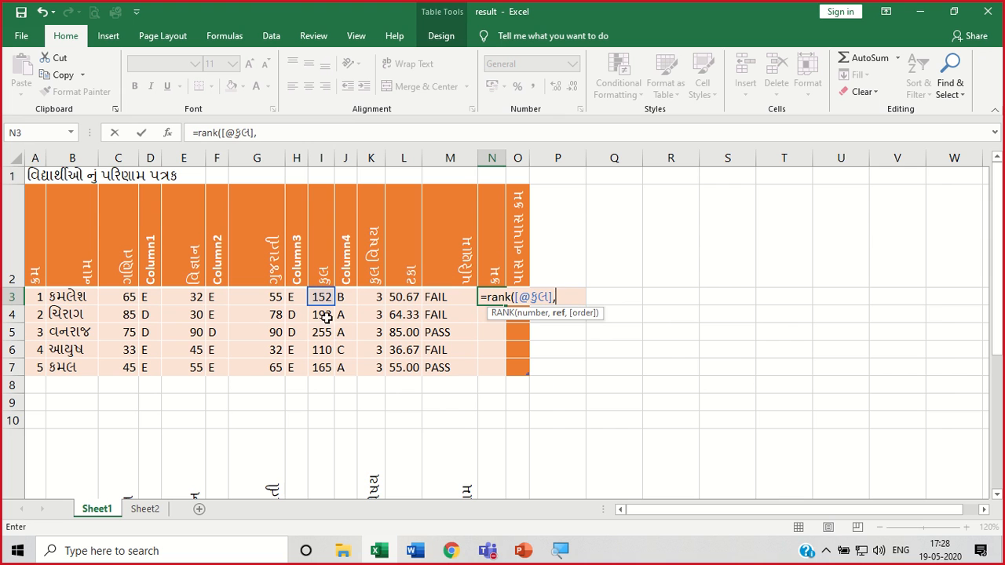
{"action": "left_click_drag", "start_coordinate": [322, 298], "coordinate": [321, 374]}
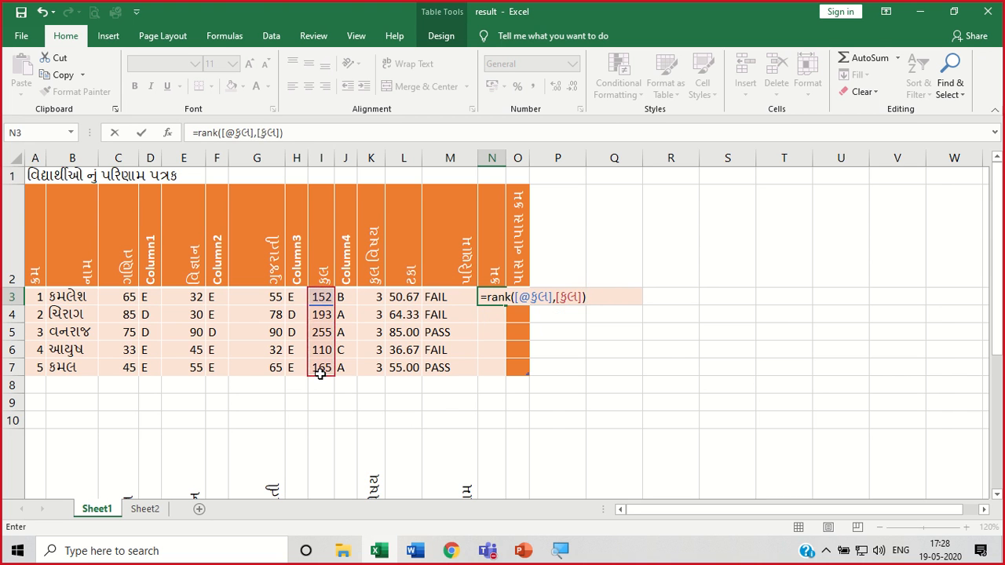
{"action": "key", "text": "Return"}
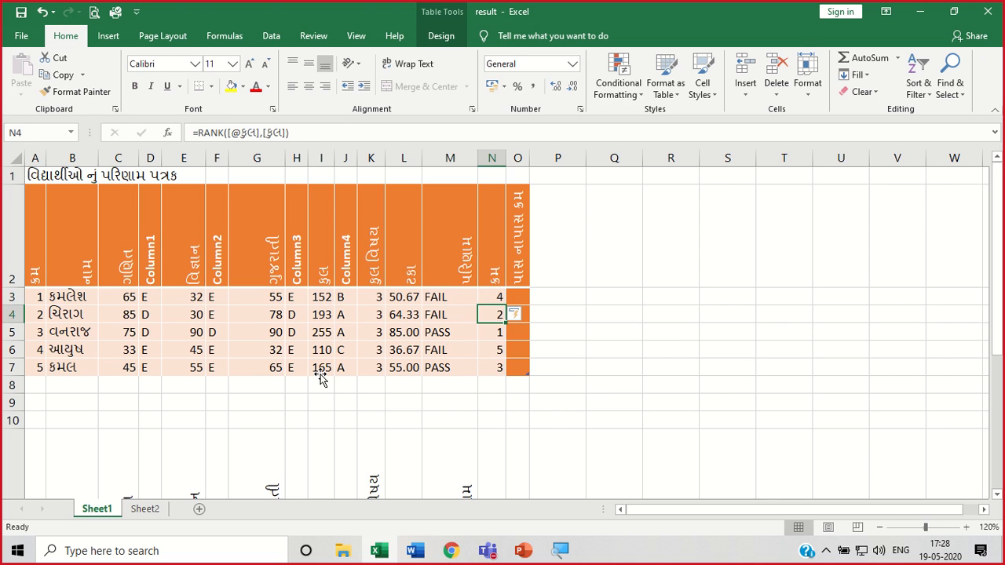
Examine the RANK formulas in N3:N7 and compare each rank with the student's total in I3:I7.
{"action": "left_click", "coordinate": [493, 299]}
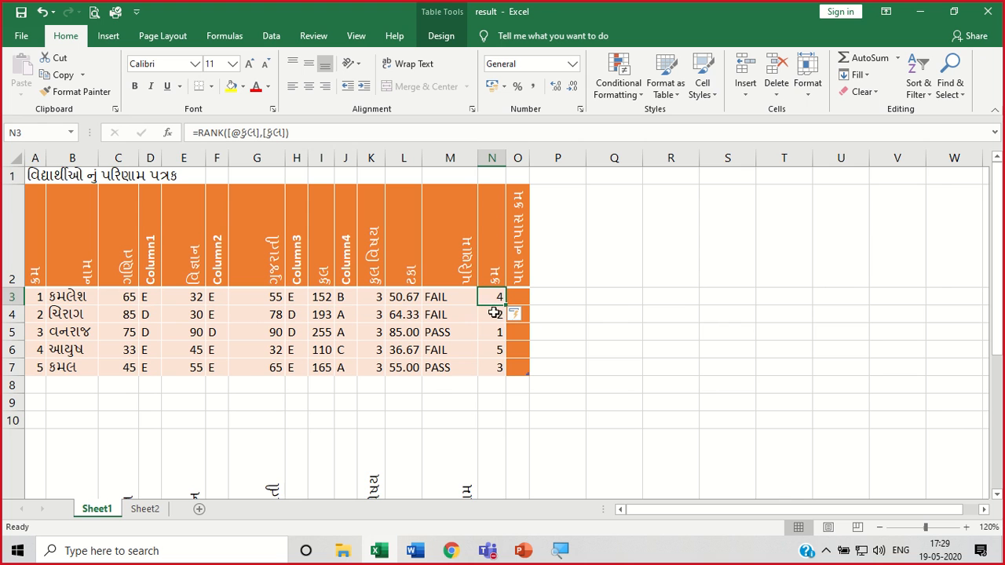
{"action": "left_click", "coordinate": [494, 314]}
{"action": "left_click", "coordinate": [496, 332]}
{"action": "left_click", "coordinate": [498, 350]}
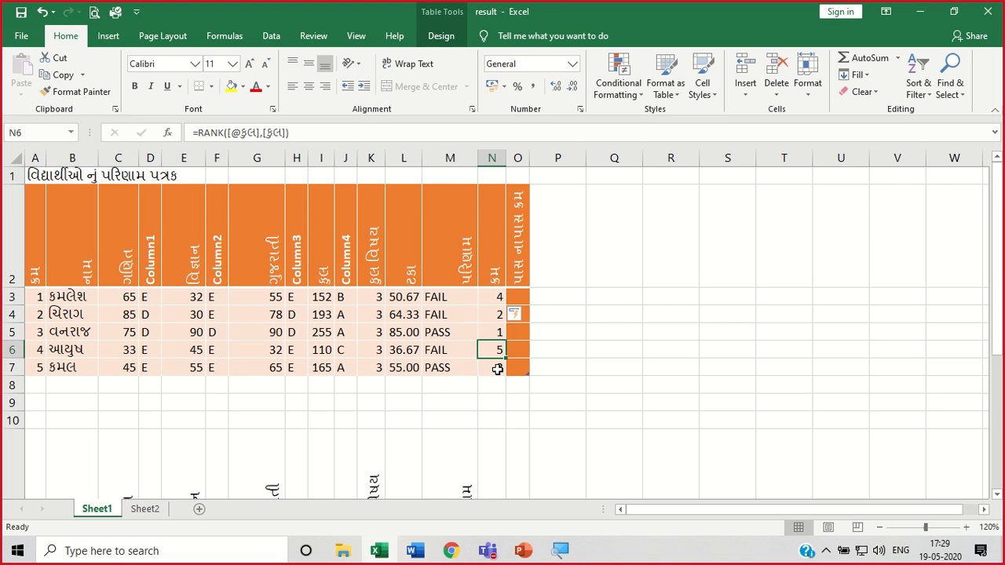
{"action": "left_click", "coordinate": [497, 367]}
{"action": "left_click", "coordinate": [657, 387]}
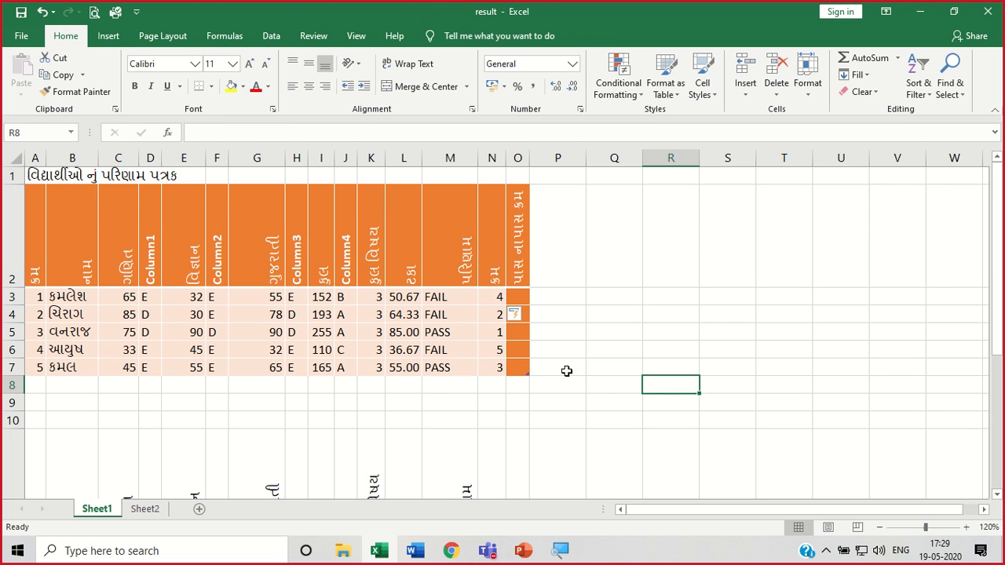
{"action": "left_click", "coordinate": [492, 336]}
{"action": "left_click", "coordinate": [318, 334]}
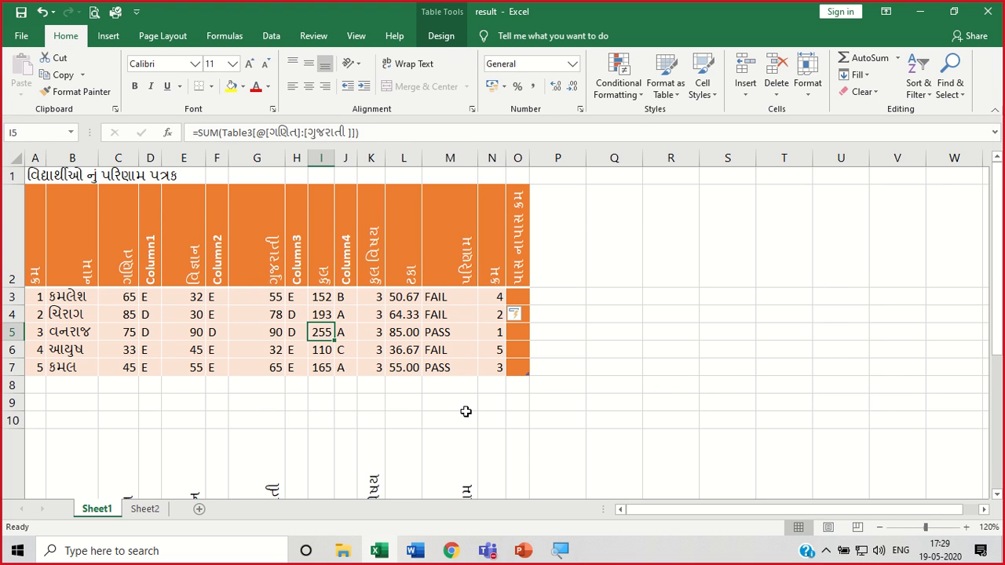
{"action": "scroll", "coordinate": [465, 412], "scroll_direction": "up", "scroll_amount": 2, "text": "ctrl"}
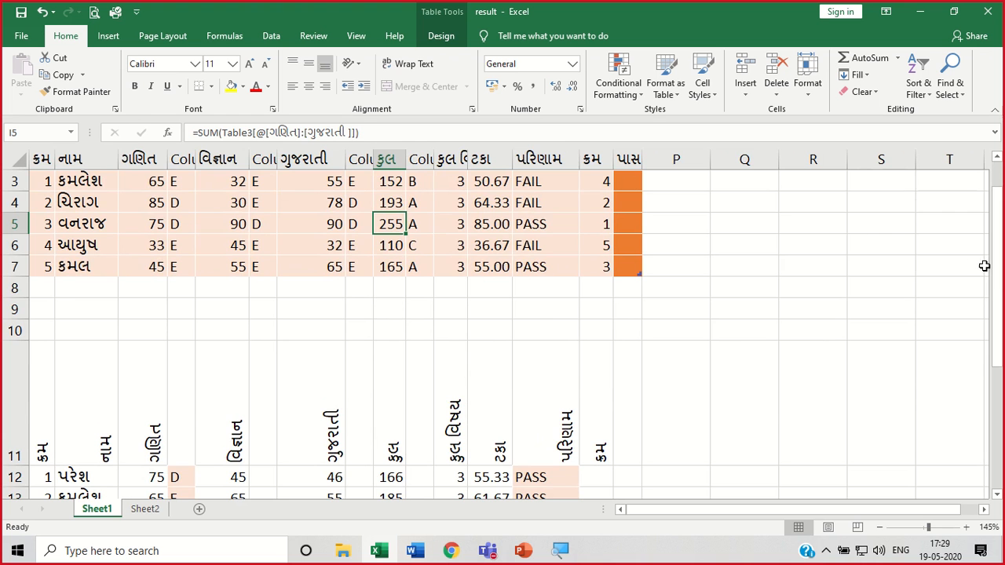
{"action": "left_click_drag", "start_coordinate": [998, 282], "coordinate": [998, 270]}
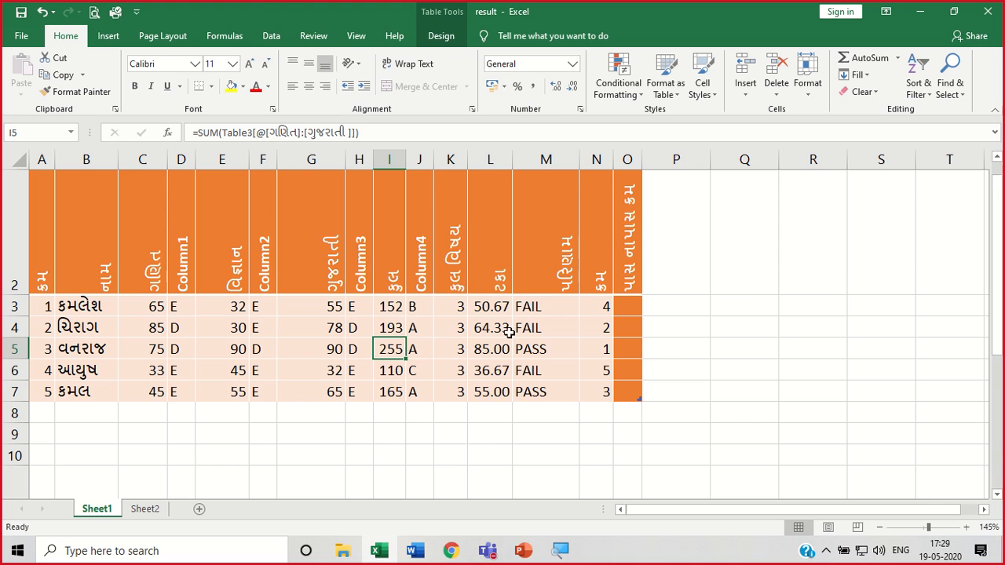
{"action": "left_click", "coordinate": [387, 330]}
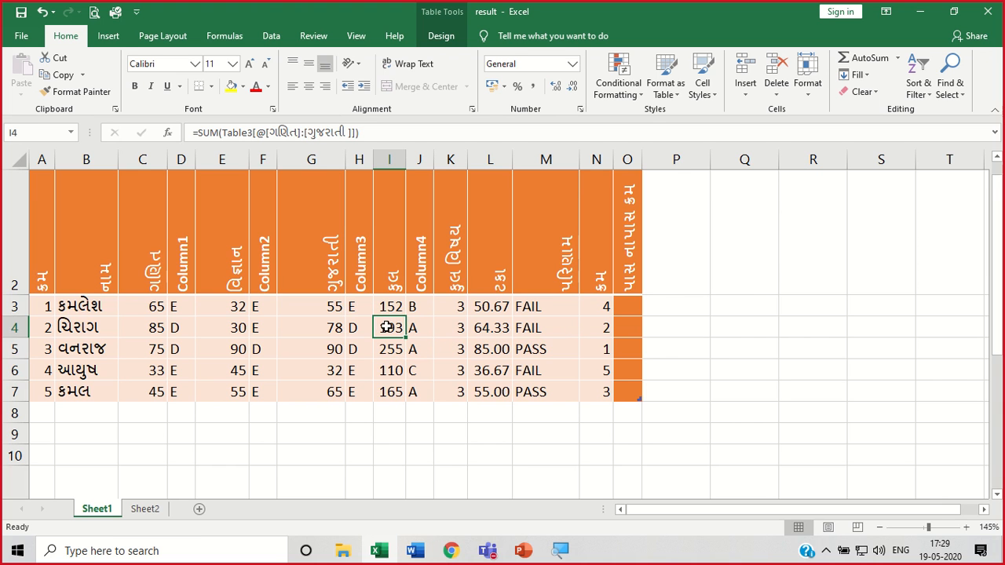
{"action": "left_click", "coordinate": [396, 389]}
{"action": "left_click", "coordinate": [387, 307]}
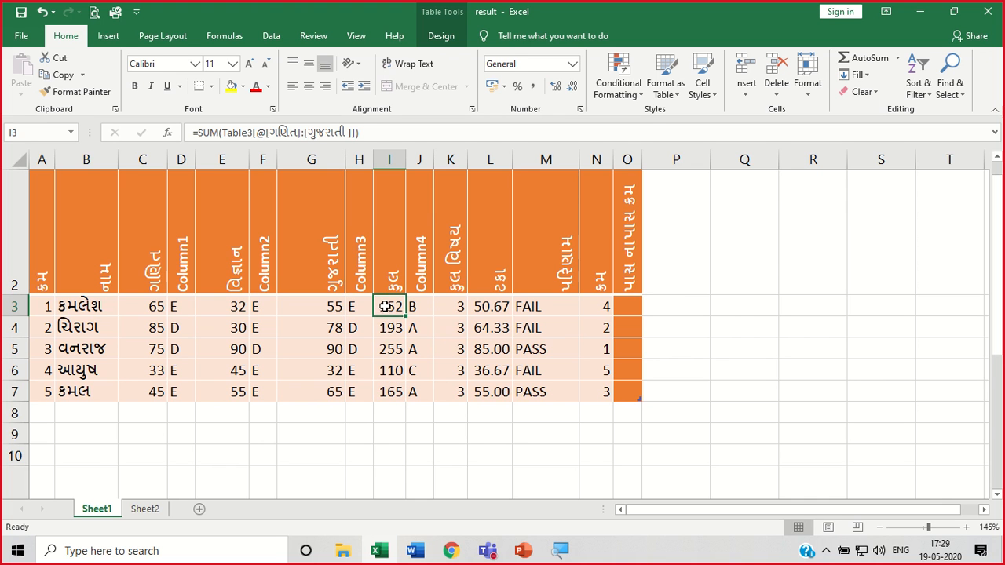
{"action": "left_click", "coordinate": [402, 374]}
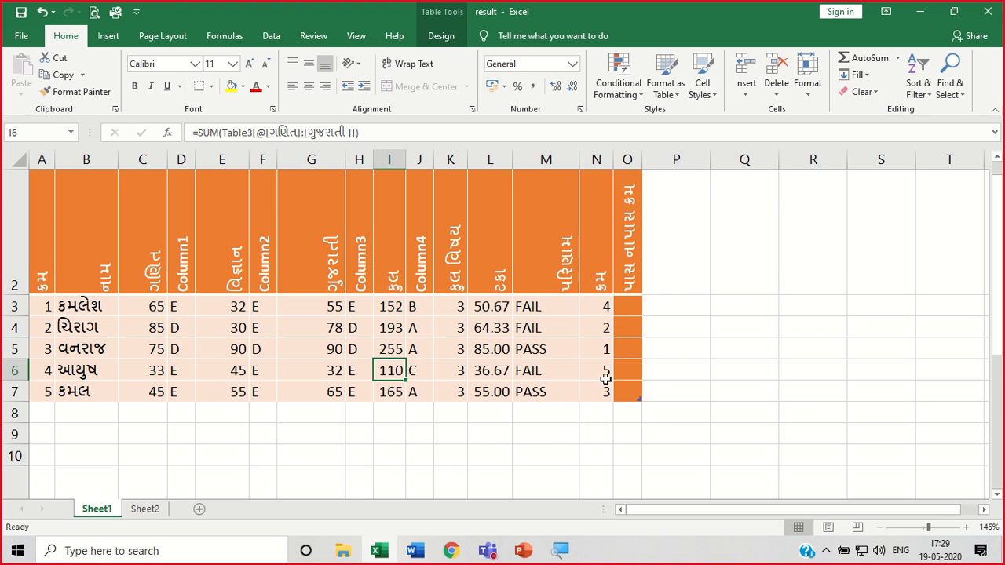
Start a COUNTIFS formula in cell O3, the first student's cell in the pass/fail rank column.
{"action": "left_click", "coordinate": [625, 309]}
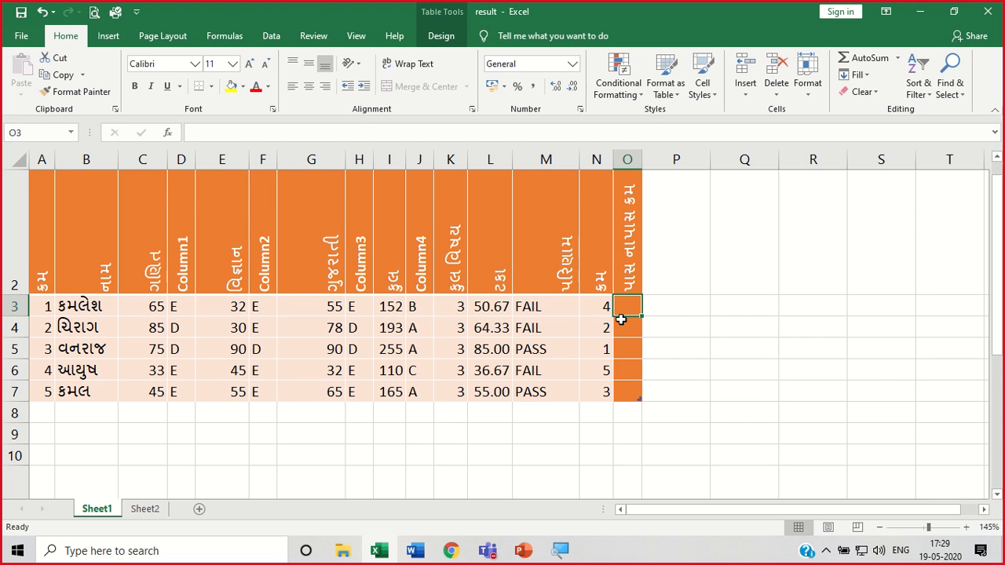
{"action": "type", "text": "=co"}
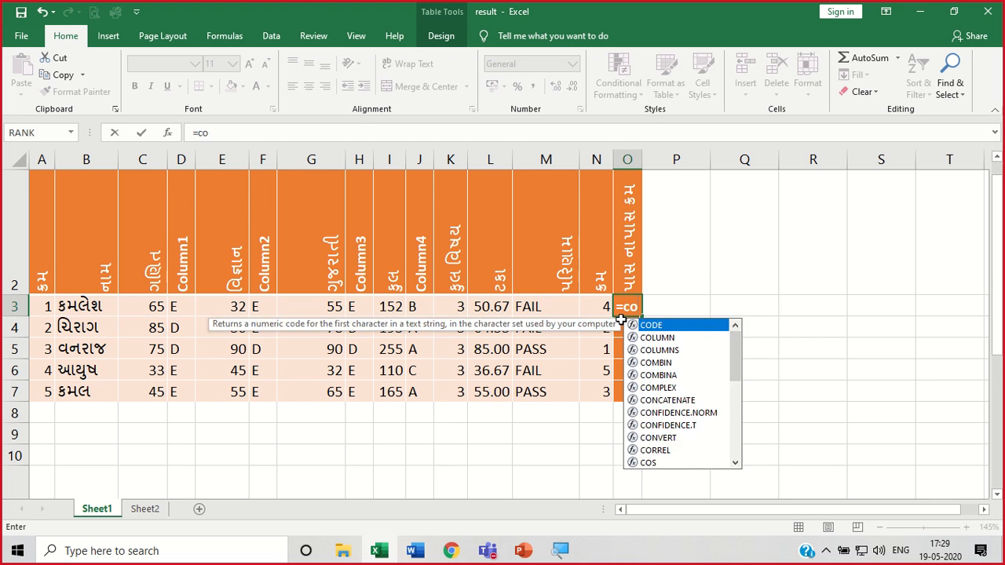
{"action": "type", "text": "unti"}
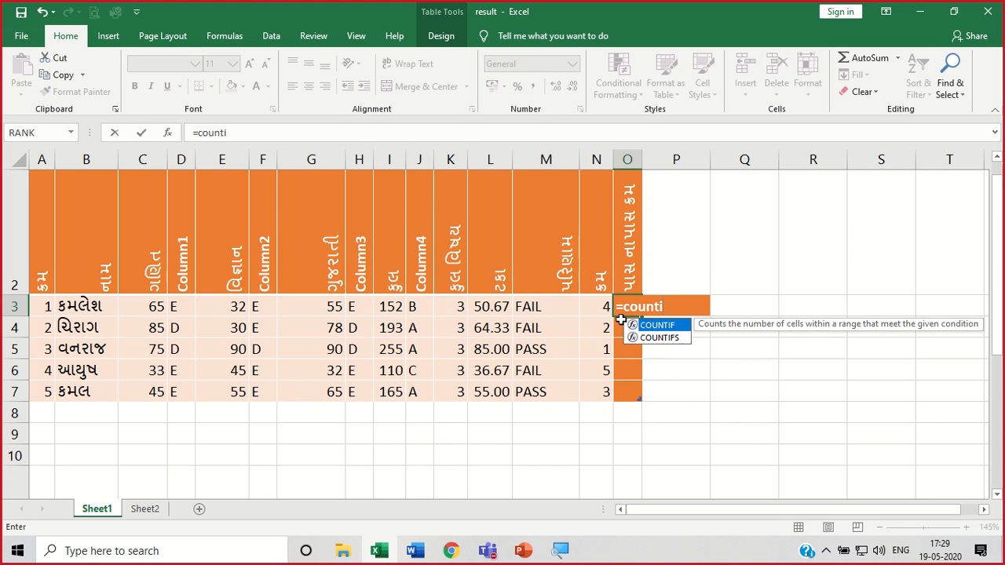
{"action": "type", "text": "fs"}
{"action": "key", "text": "BackSpace"}
{"action": "type", "text": "s"}
{"action": "key", "text": "BackSpace"}
{"action": "key", "text": "BackSpace"}
{"action": "key", "text": "BackSpace"}
{"action": "key", "text": "BackSpace"}
{"action": "key", "text": "BackSpace"}
{"action": "key", "text": "BackSpace"}
{"action": "key", "text": "BackSpace"}
{"action": "key", "text": "BackSpace"}
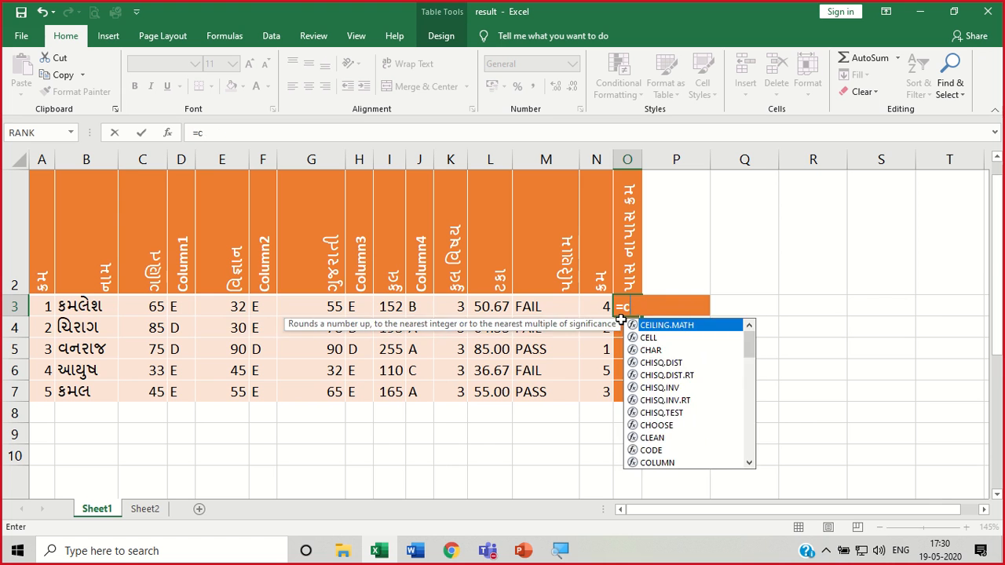
Start a COUNTIFS formula in cell O3 that matches the પરિણામ column (M3:M7) against the current row's પરિણામ value.
{"action": "type", "text": "CO"}
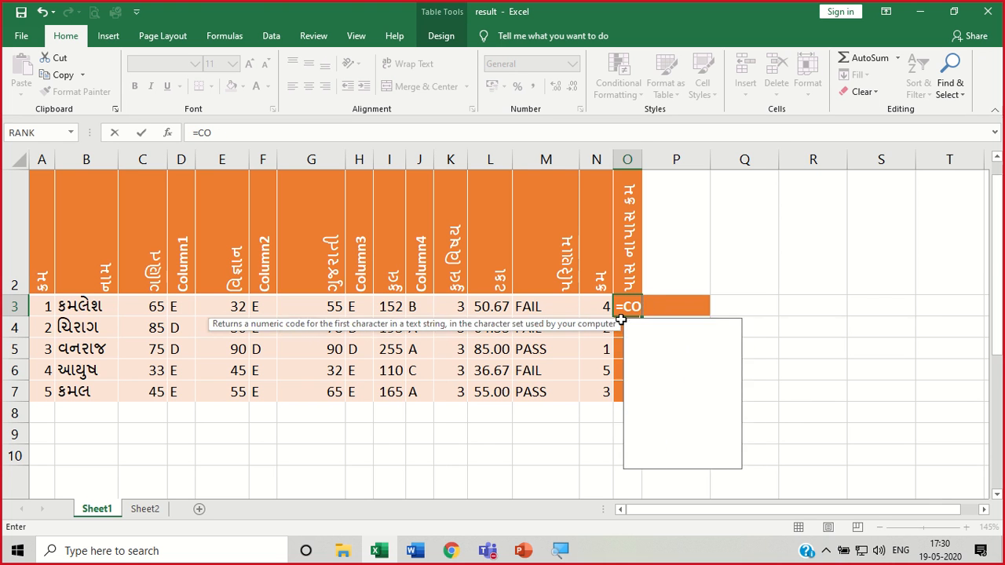
{"action": "type", "text": "UNTIFS"}
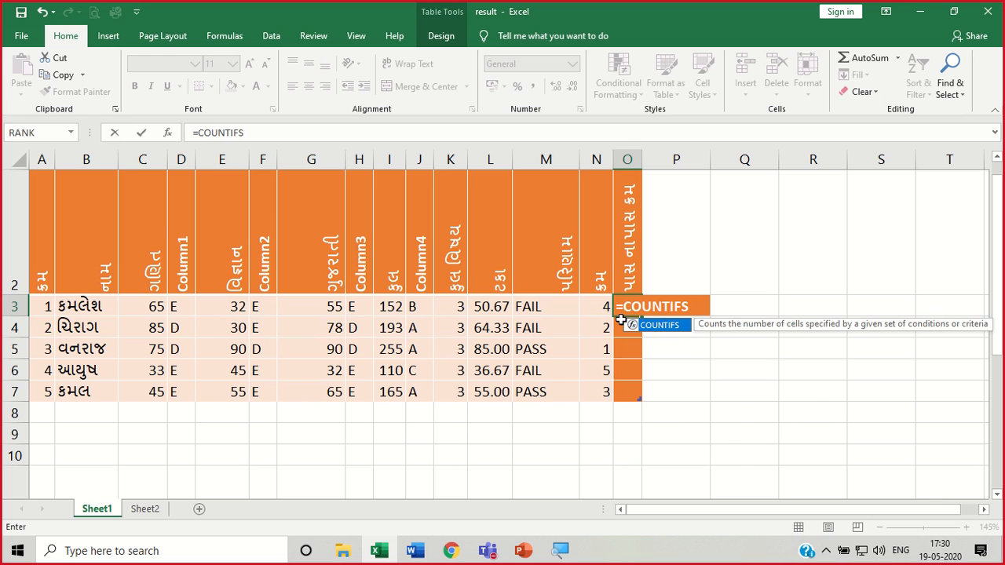
{"action": "key", "text": "Escape"}
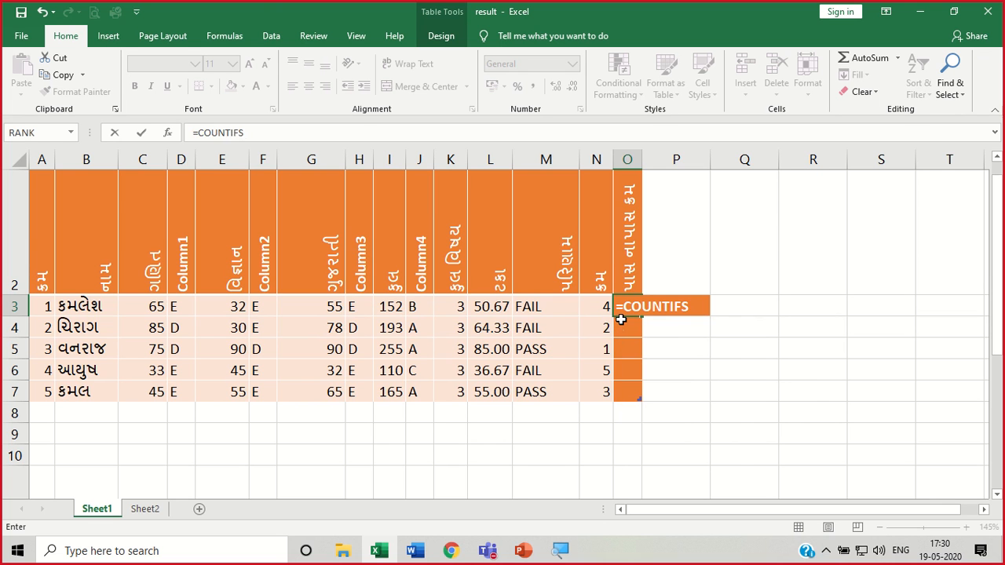
{"action": "type", "text": "("}
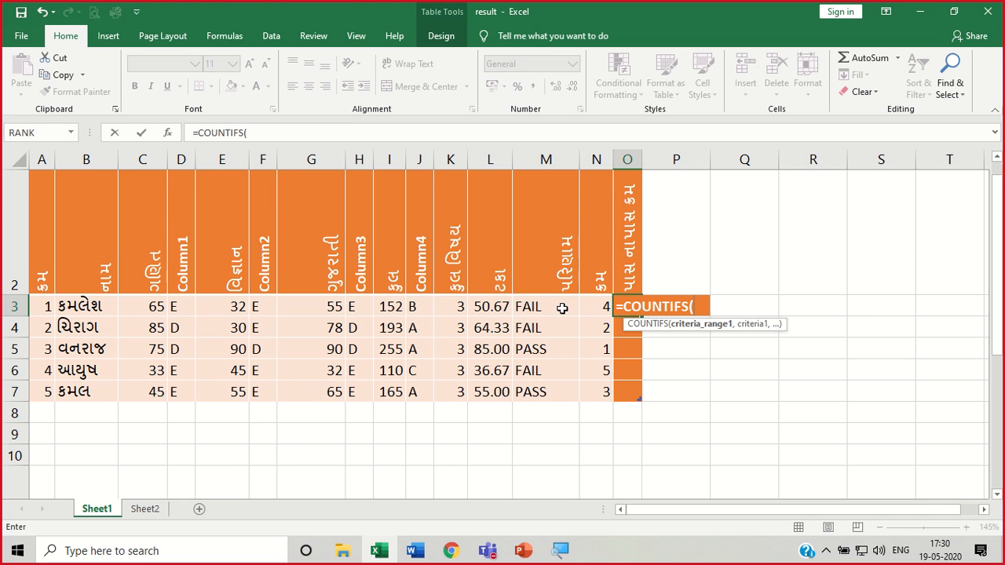
{"action": "left_click_drag", "start_coordinate": [562, 307], "coordinate": [556, 391]}
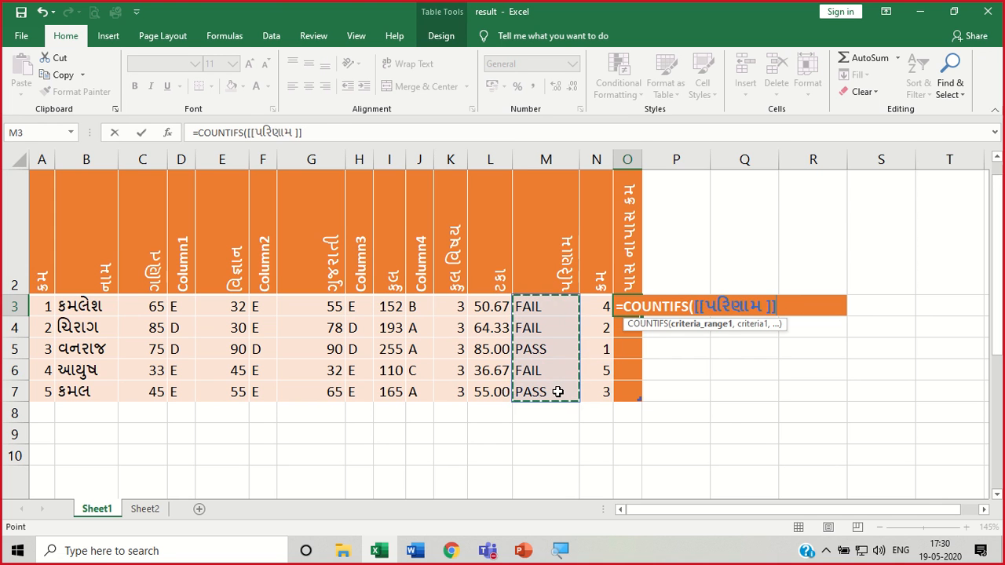
{"action": "type", "text": ","}
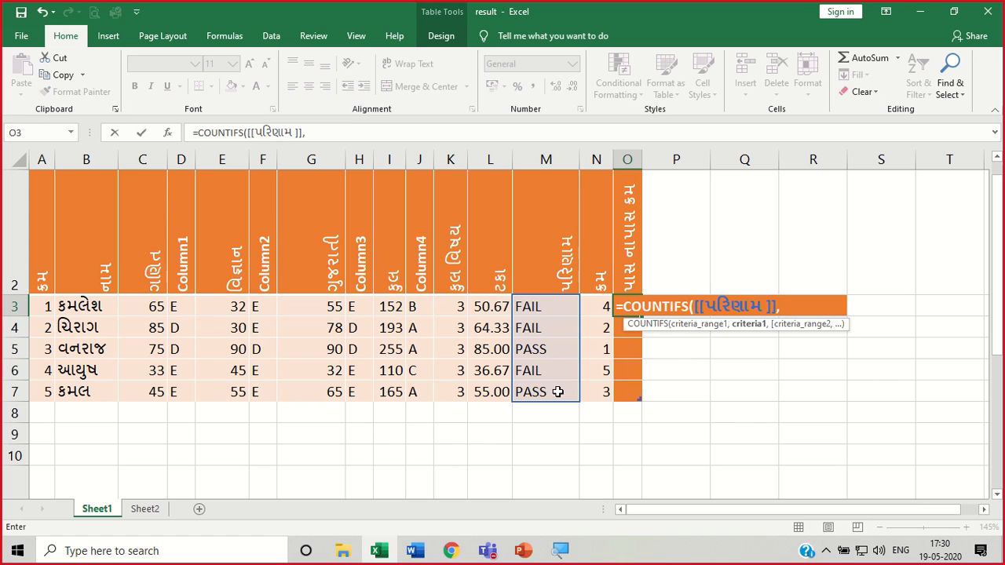
{"action": "left_click", "coordinate": [554, 309]}
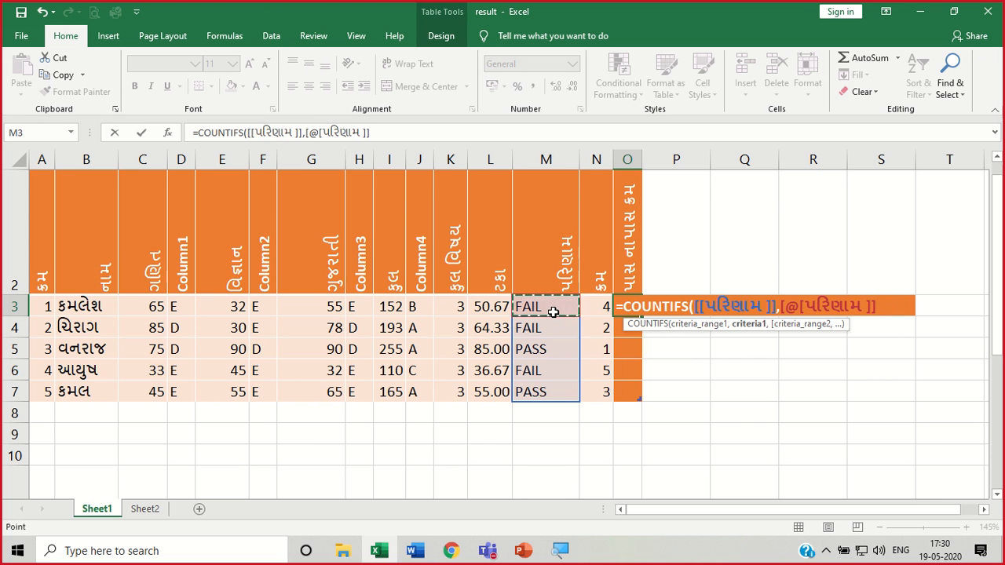
{"action": "type", "text": ","}
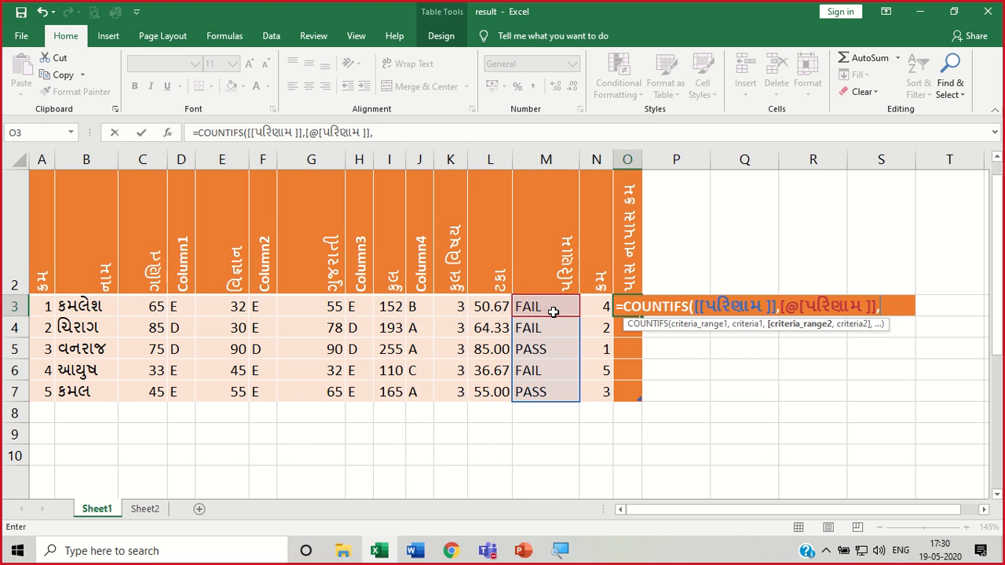
Complete the O3 formula with a second condition, કુલ column values ">"& the current row's કુલ, and add +1 after the closing parenthesis.
{"action": "left_click_drag", "start_coordinate": [392, 306], "coordinate": [391, 388]}
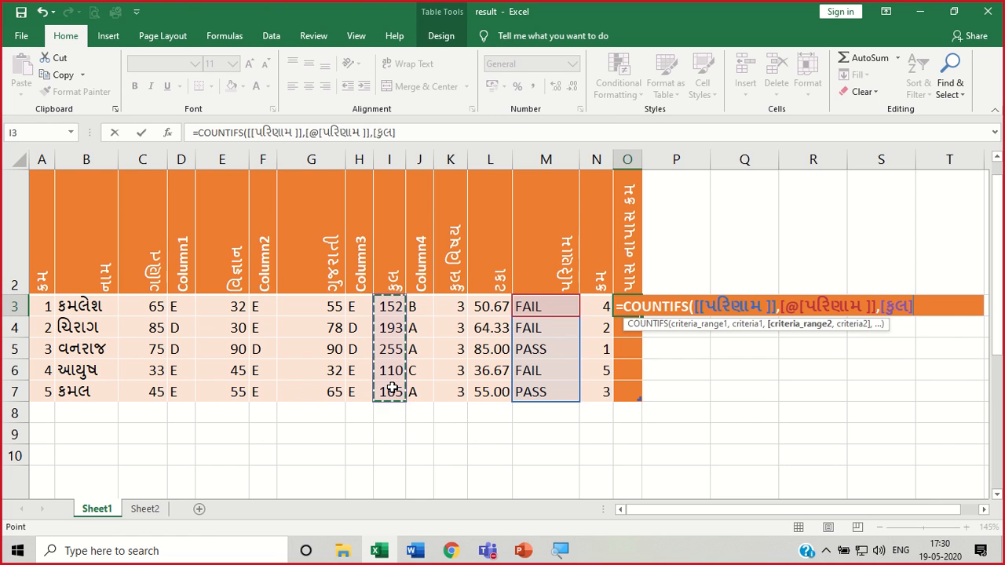
{"action": "type", "text": ",\">"}
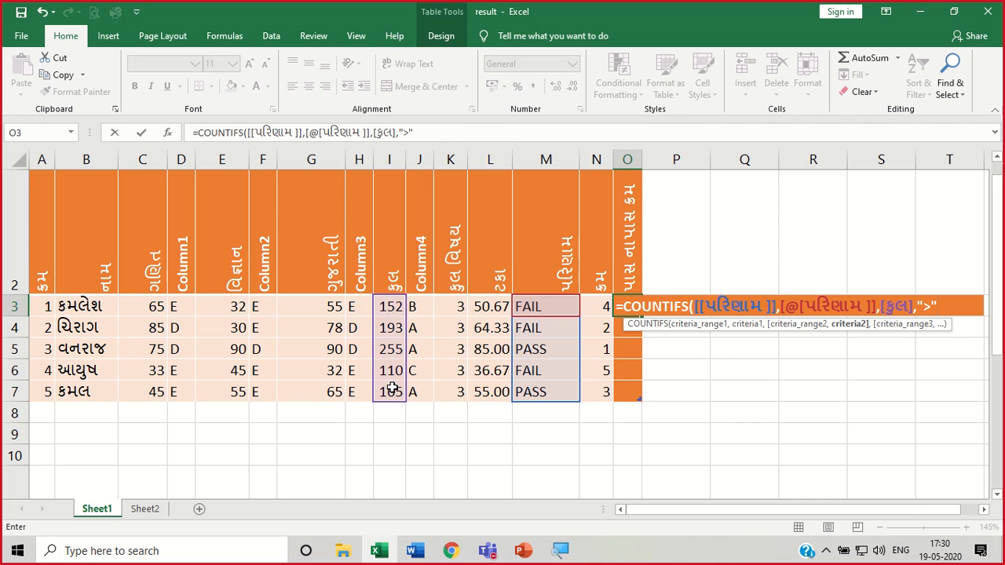
{"action": "type", "text": "\"&"}
{"action": "left_click", "coordinate": [385, 309]}
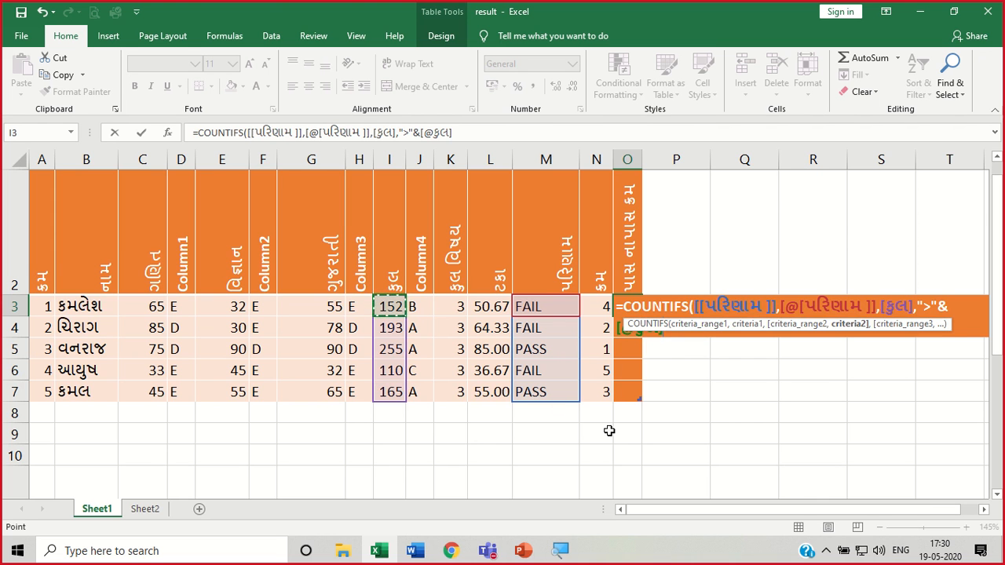
{"action": "type", "text": ")+1"}
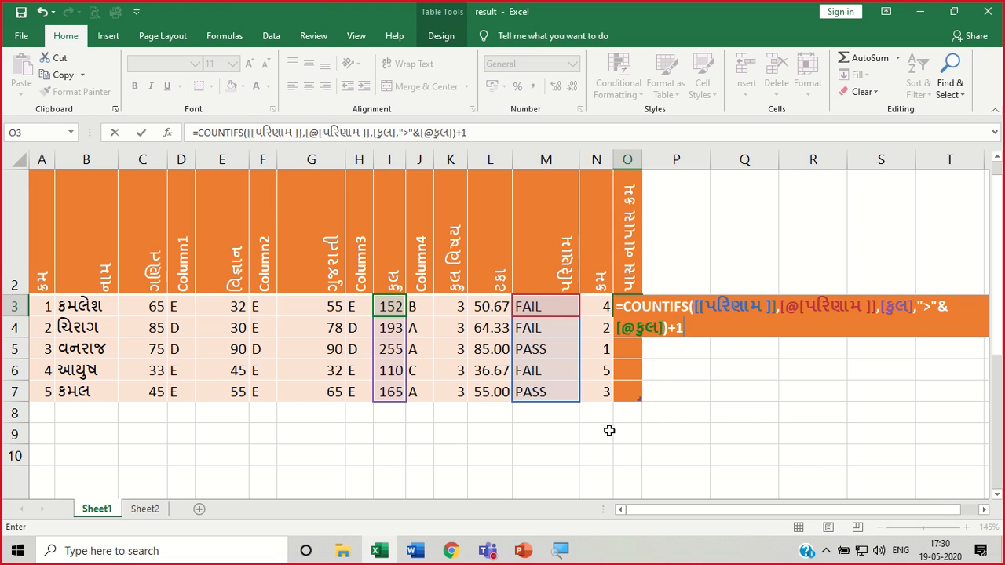
{"action": "key", "text": "Return"}
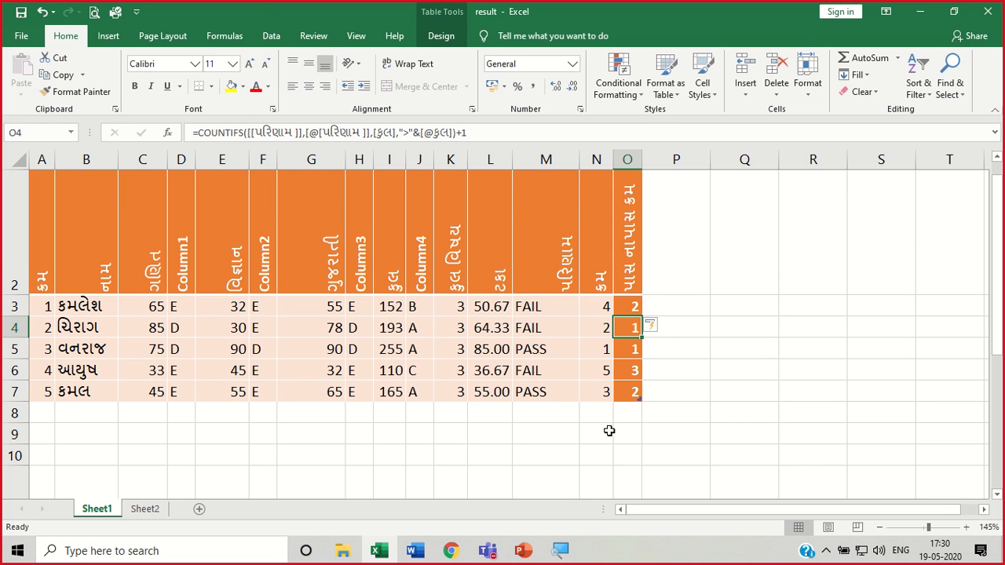
{"action": "left_click", "coordinate": [705, 431]}
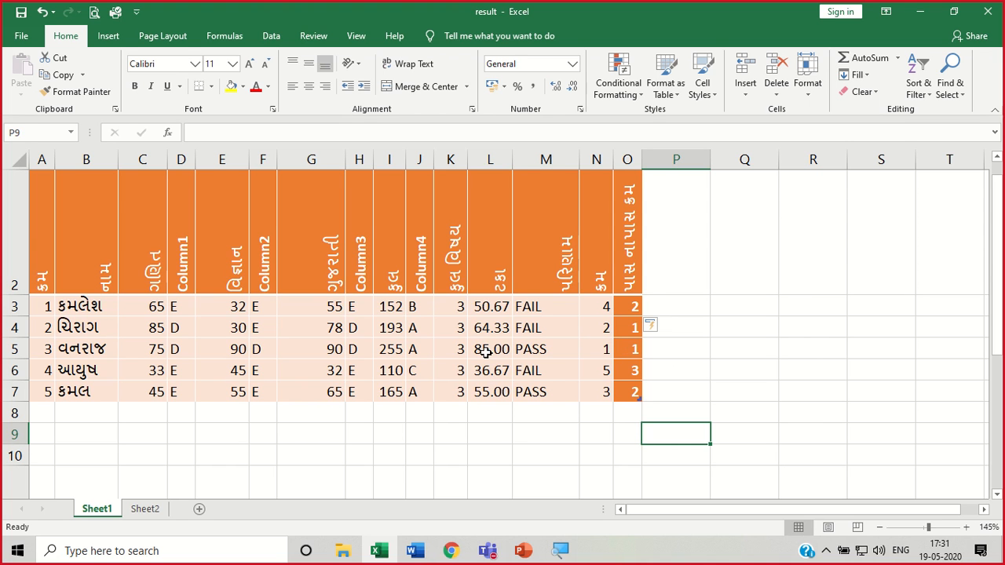
{"action": "left_click", "coordinate": [519, 432]}
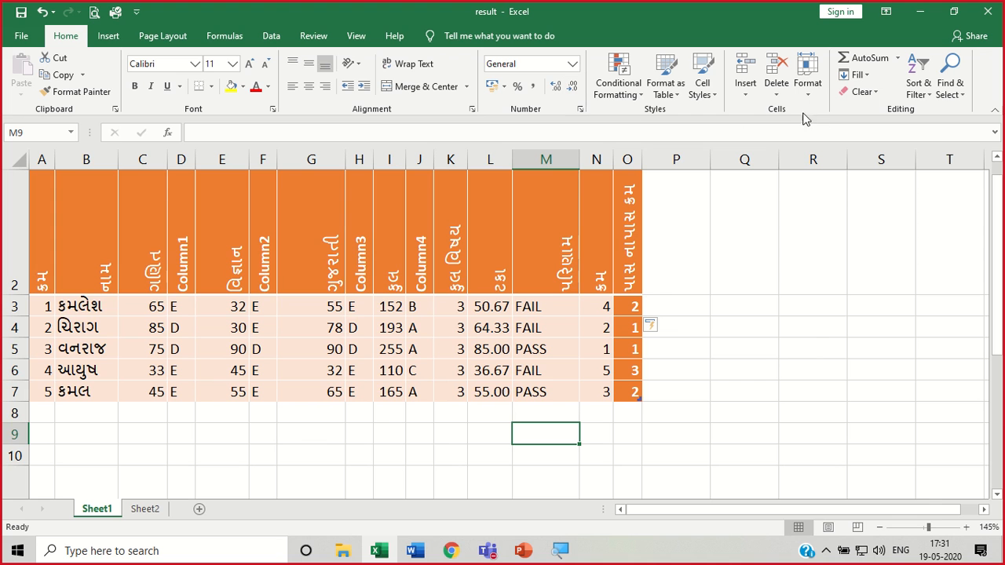
{"action": "left_click", "coordinate": [797, 363]}
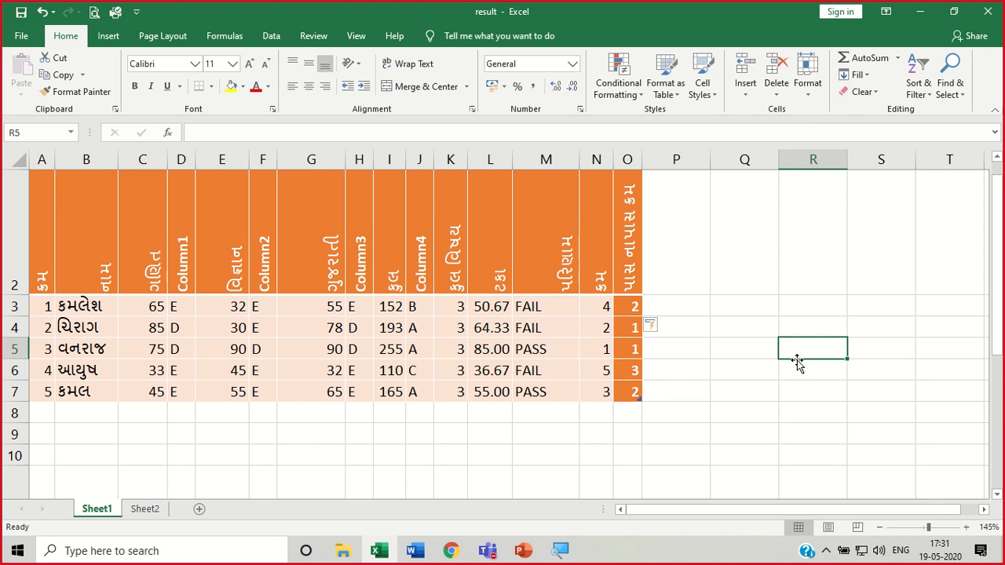
Custom-sort the student rows A3:O7 by the પરિણામ column on cell values, A to Z.
{"action": "left_click_drag", "start_coordinate": [49, 302], "coordinate": [633, 402]}
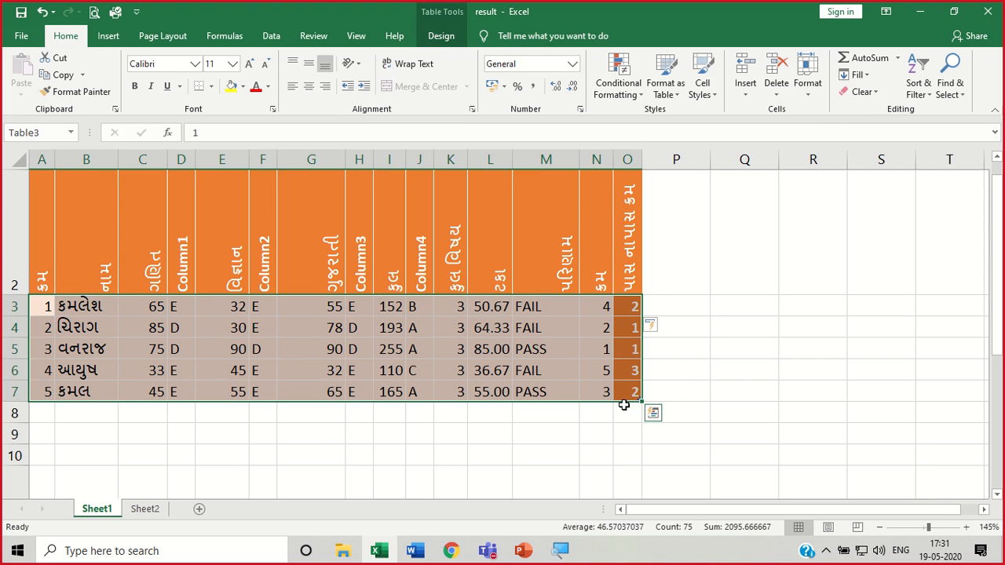
{"action": "left_click", "coordinate": [915, 99]}
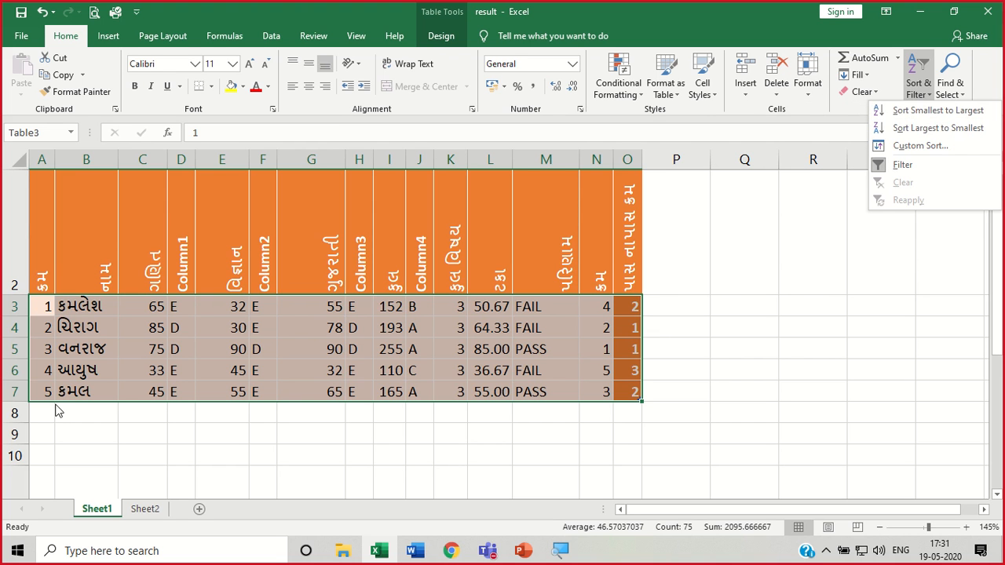
{"action": "left_click", "coordinate": [912, 149]}
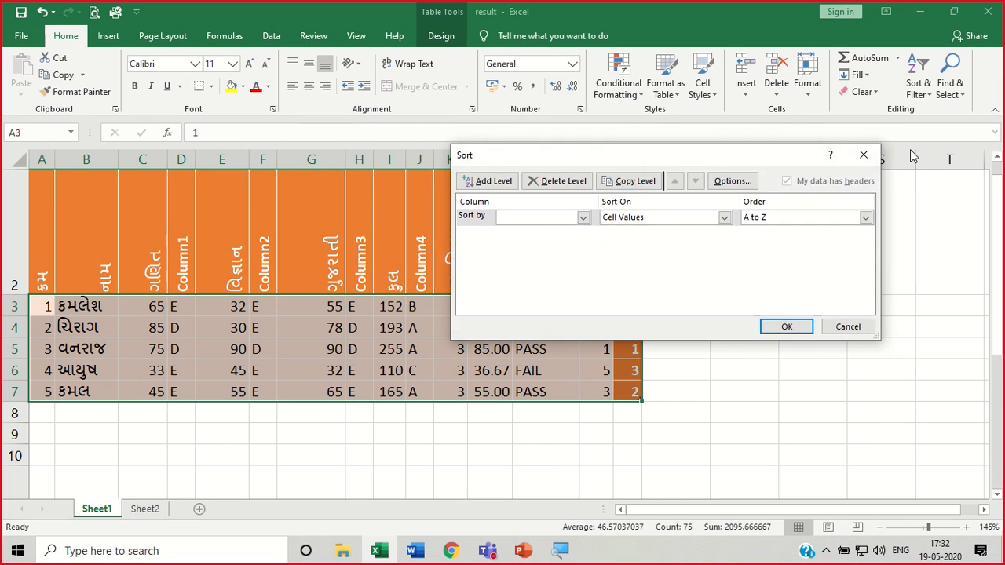
{"action": "left_click_drag", "start_coordinate": [697, 162], "coordinate": [739, 47]}
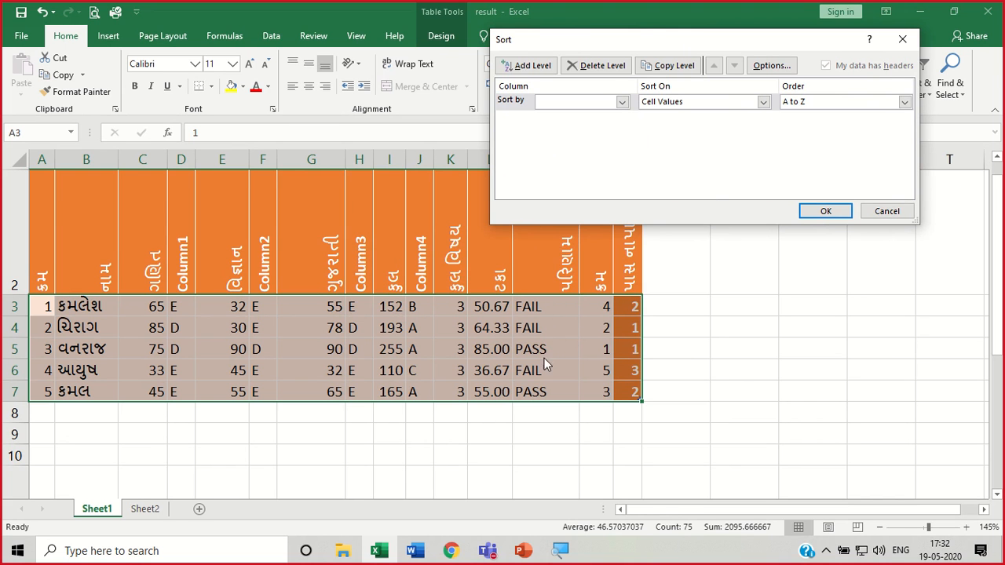
{"action": "left_click_drag", "start_coordinate": [651, 40], "coordinate": [699, 336]}
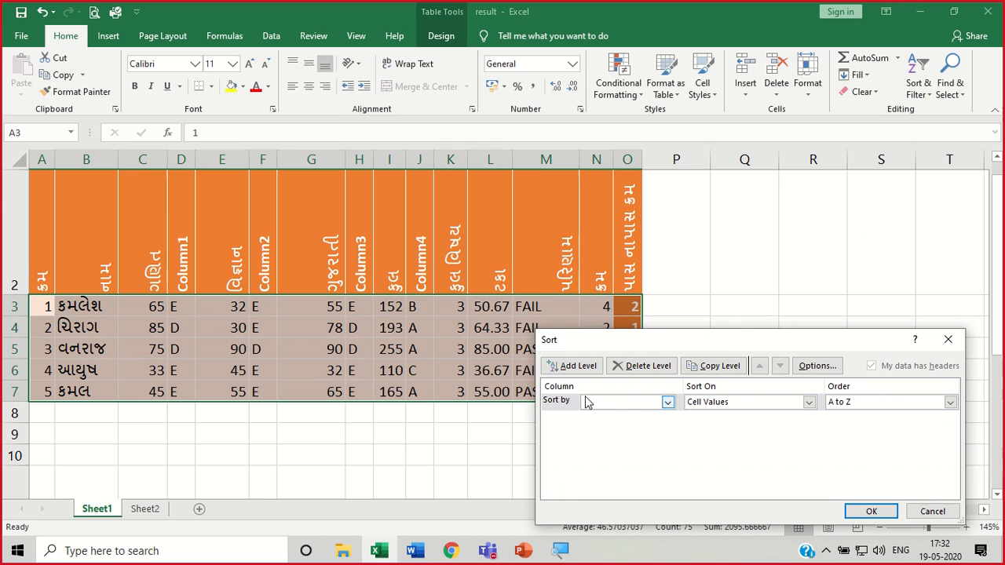
{"action": "left_click", "coordinate": [668, 403]}
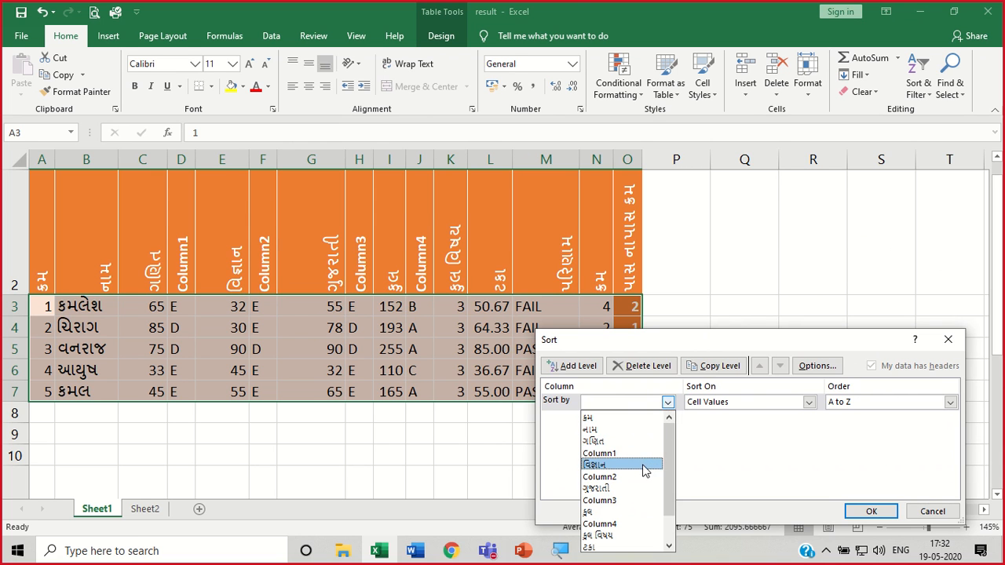
{"action": "scroll", "coordinate": [634, 537], "scroll_direction": "down", "scroll_amount": 1}
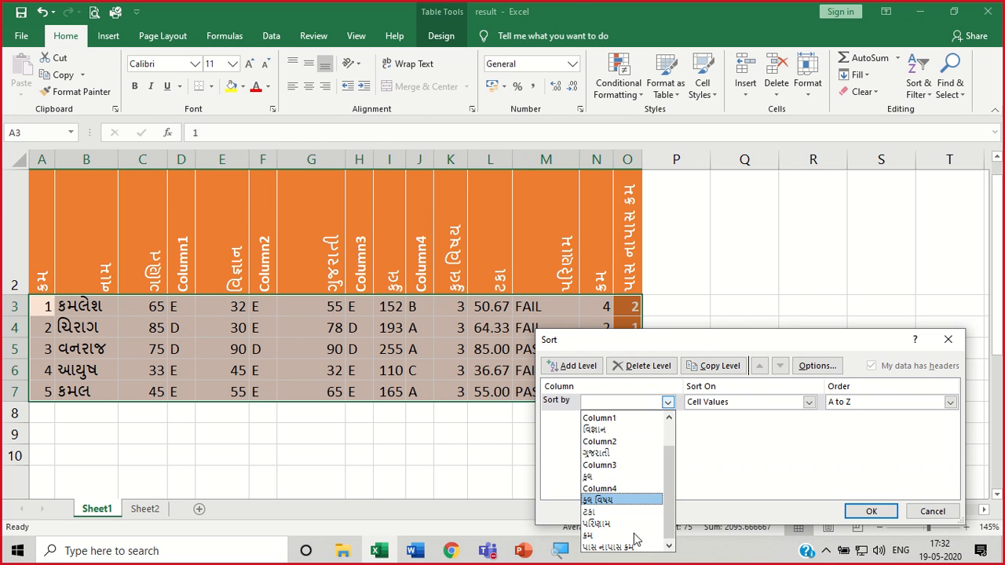
{"action": "scroll", "coordinate": [635, 539], "scroll_direction": "up", "scroll_amount": 1}
{"action": "scroll", "coordinate": [629, 547], "scroll_direction": "down", "scroll_amount": 1}
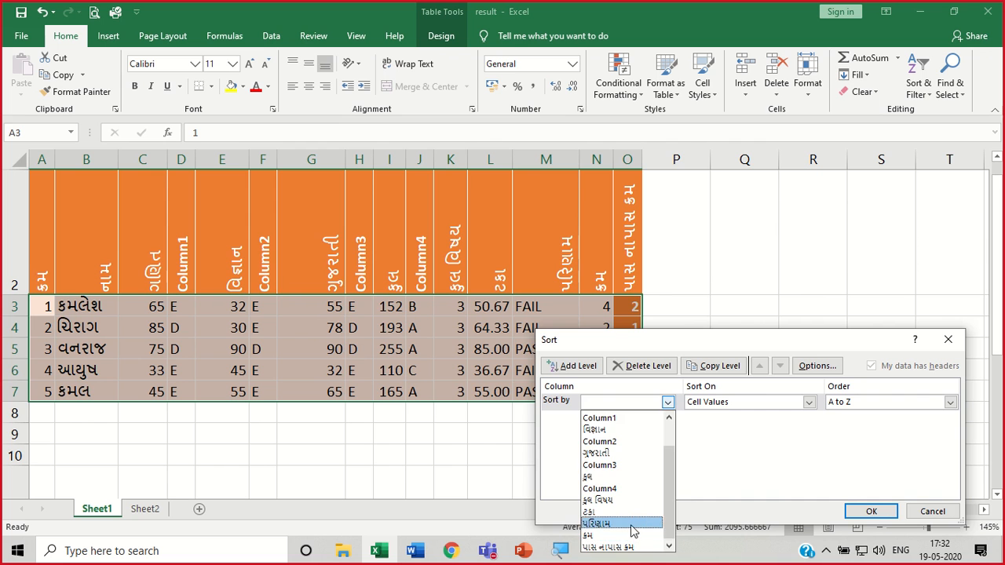
{"action": "left_click", "coordinate": [633, 524]}
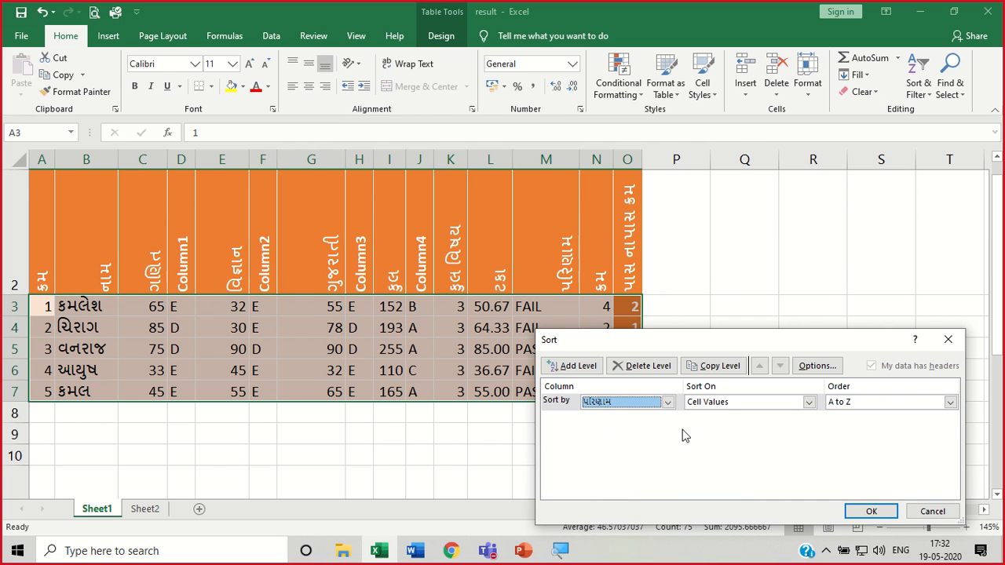
{"action": "left_click", "coordinate": [872, 512]}
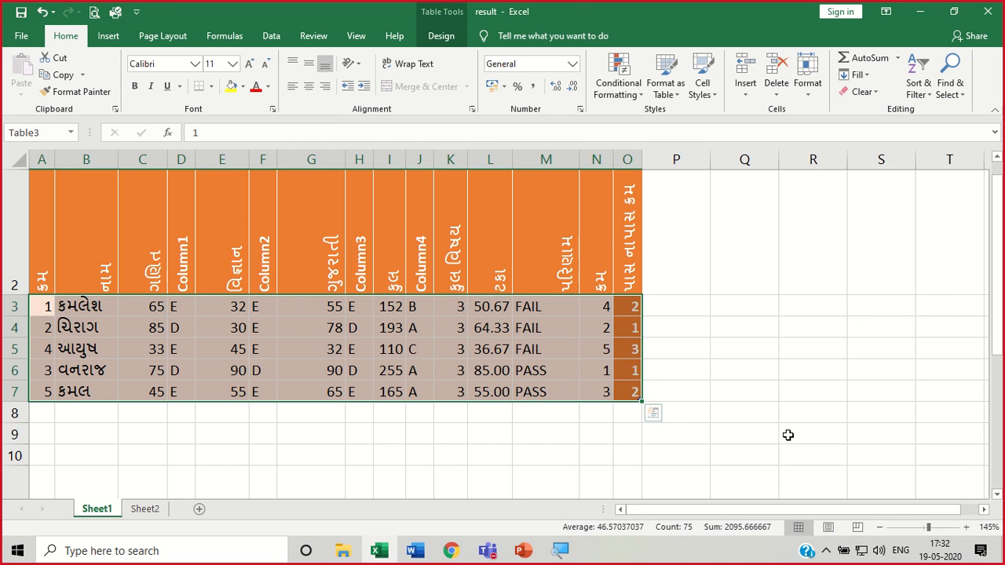
Undo the sort by the પરિણામ column.
{"action": "left_click", "coordinate": [645, 471]}
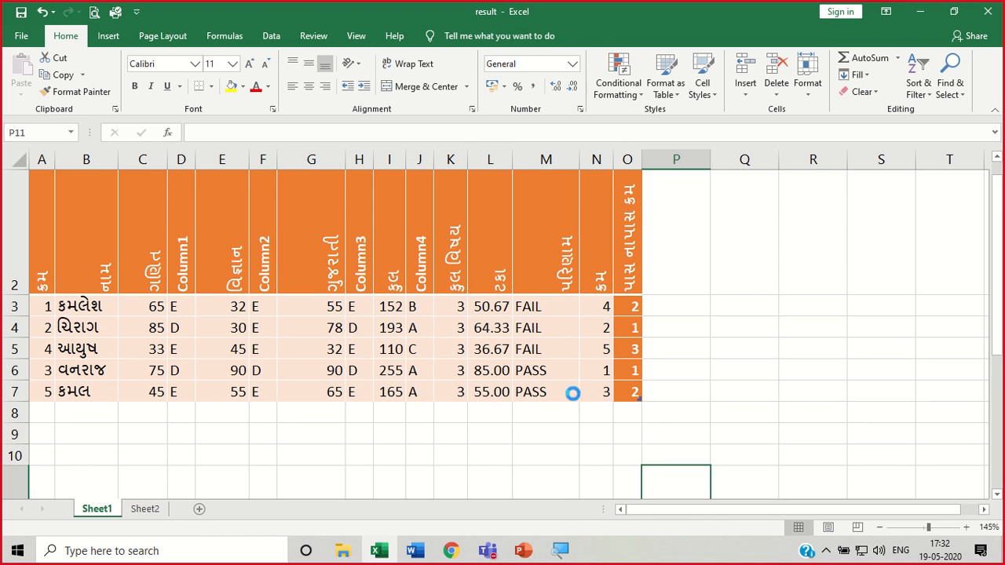
{"action": "key", "text": "ctrl+z"}
{"action": "scroll", "coordinate": [574, 395], "scroll_direction": "up", "scroll_amount": 1}
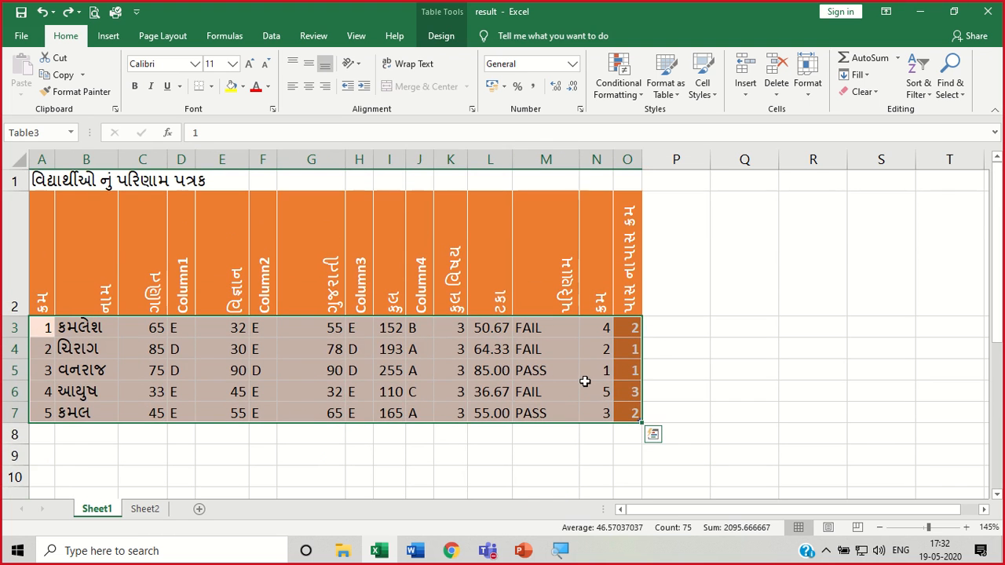
Start a custom sort of the student rows A3:O7 with the પરિણામ column on cell values, A to Z, as the first level.
{"action": "left_click", "coordinate": [918, 86]}
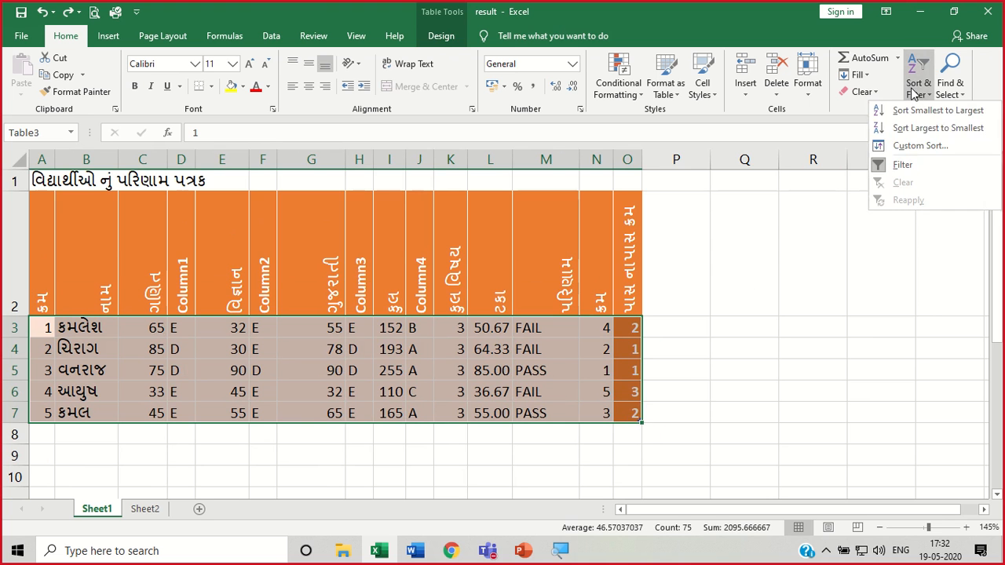
{"action": "left_click", "coordinate": [919, 146]}
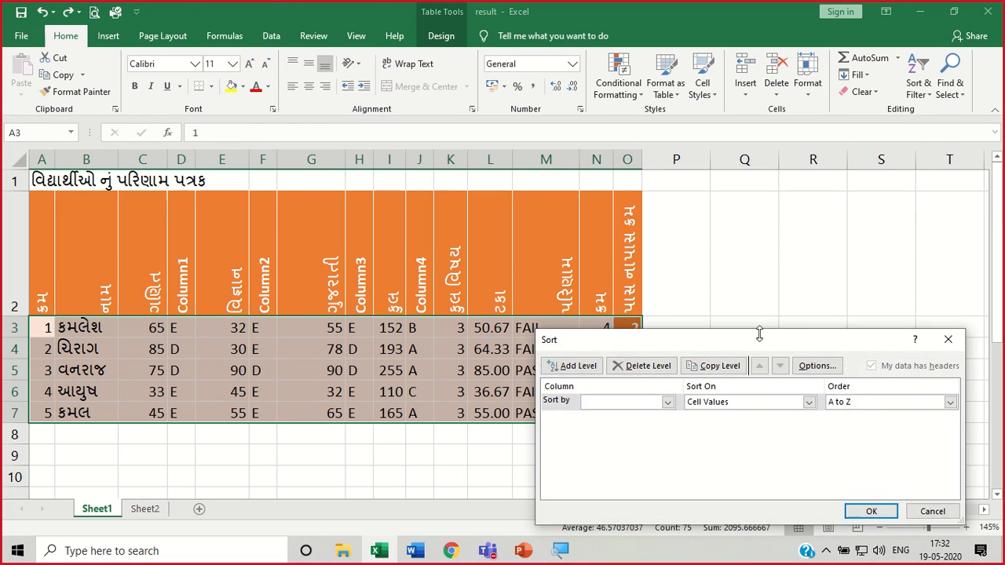
{"action": "left_click_drag", "start_coordinate": [751, 339], "coordinate": [734, 102]}
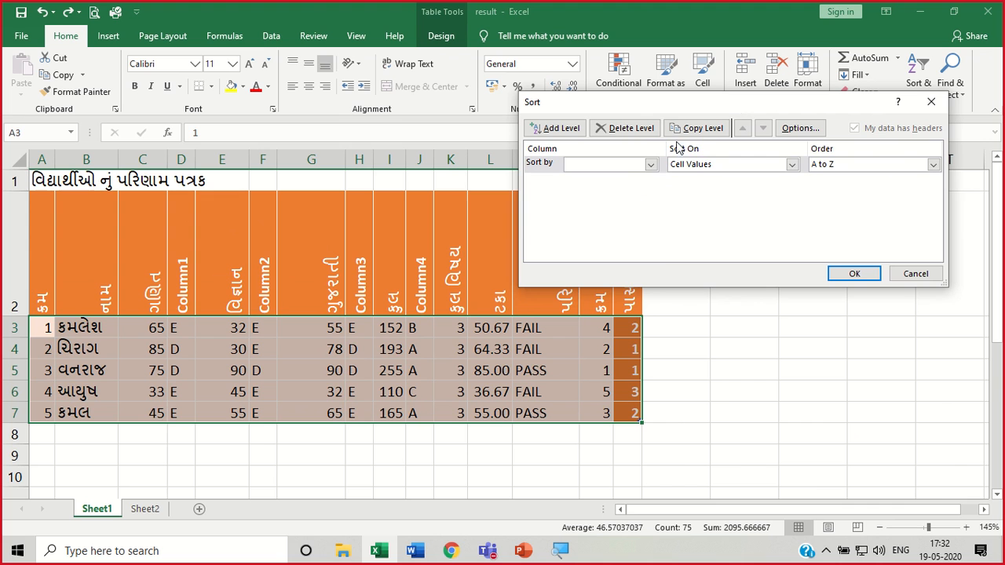
{"action": "left_click", "coordinate": [652, 164]}
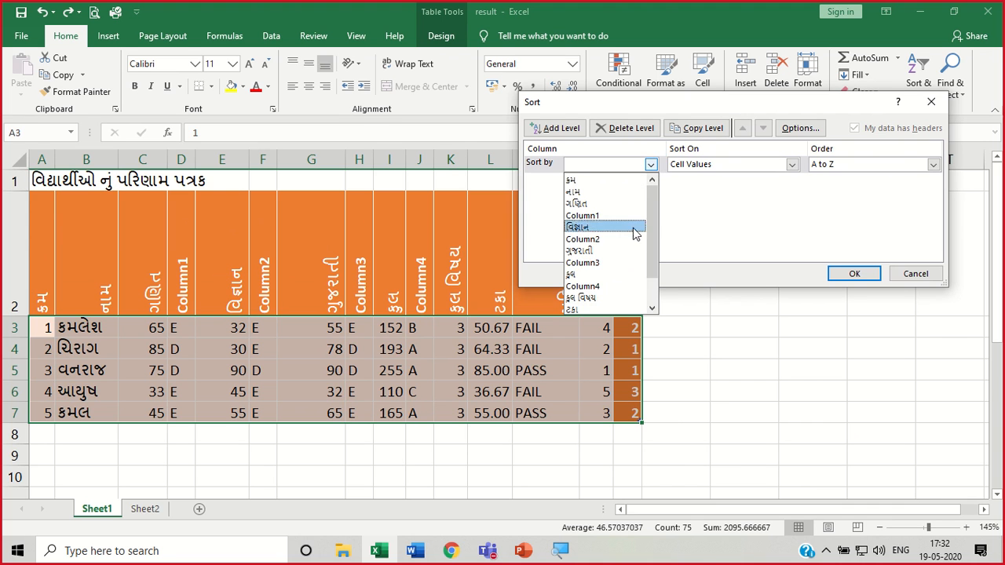
{"action": "scroll", "coordinate": [625, 287], "scroll_direction": "down", "scroll_amount": 1}
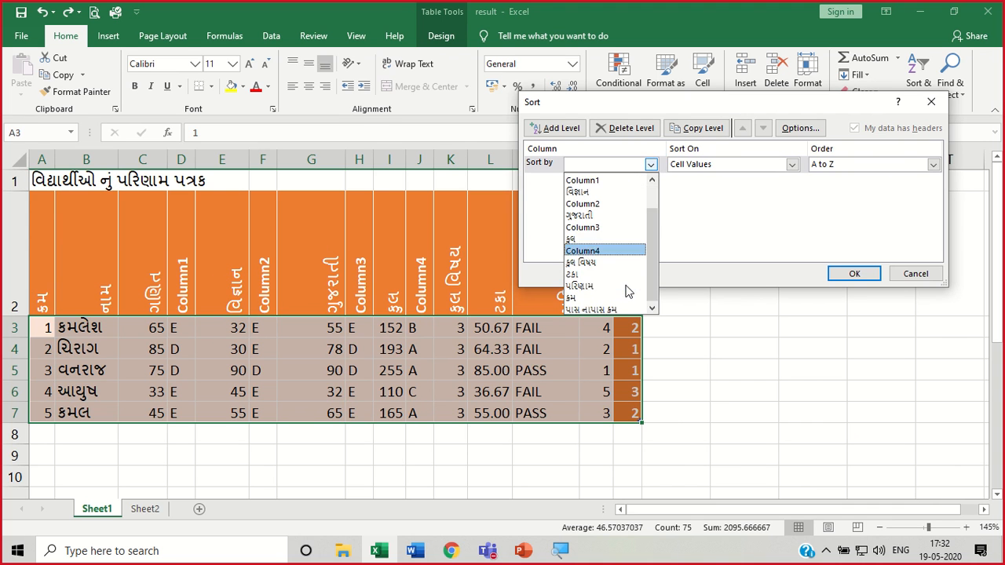
{"action": "left_click", "coordinate": [617, 287]}
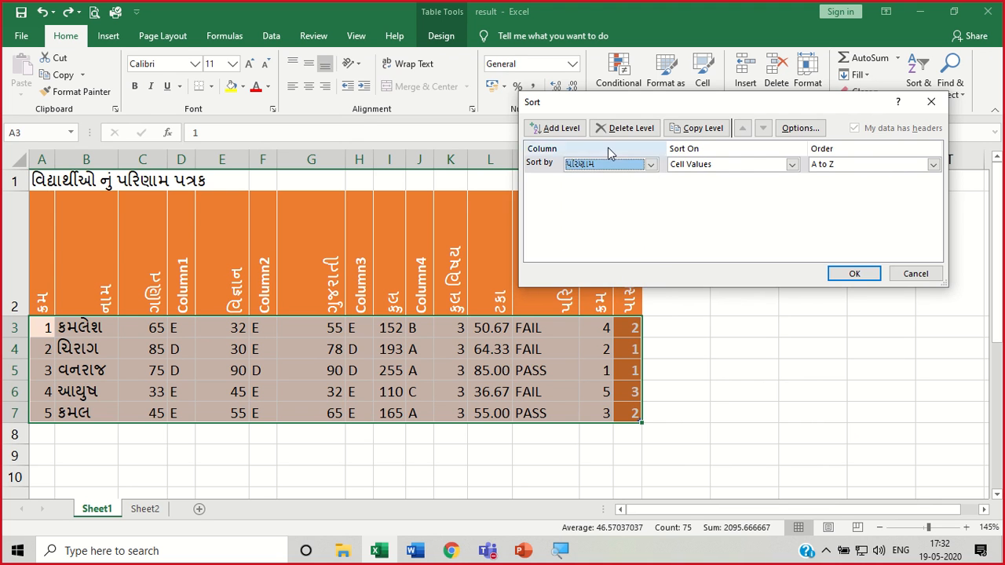
Add a second sort level on the પાસ નાપાસ ક્રમ column, cell values from smallest to largest, and apply the sort.
{"action": "left_click", "coordinate": [541, 130]}
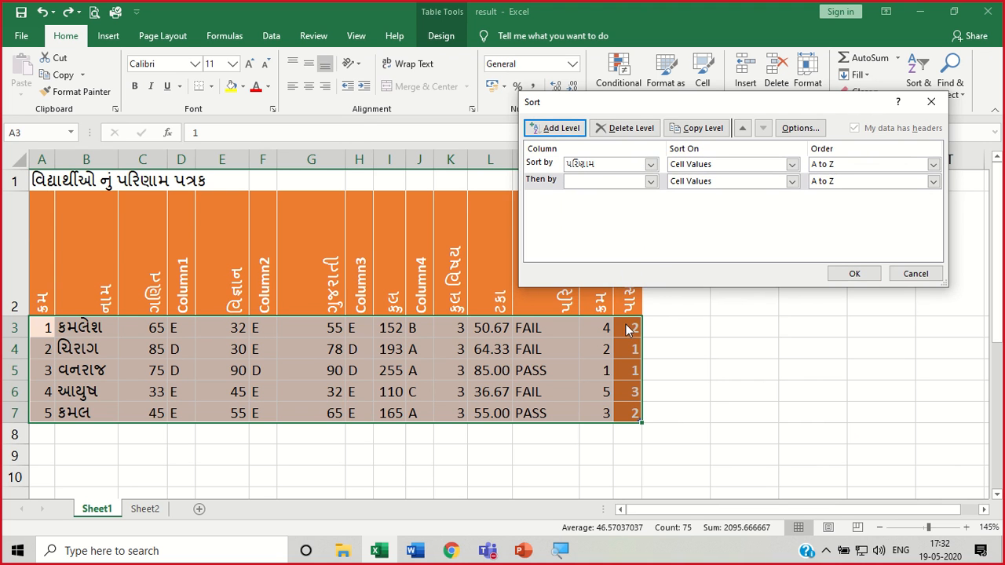
{"action": "left_click", "coordinate": [650, 181]}
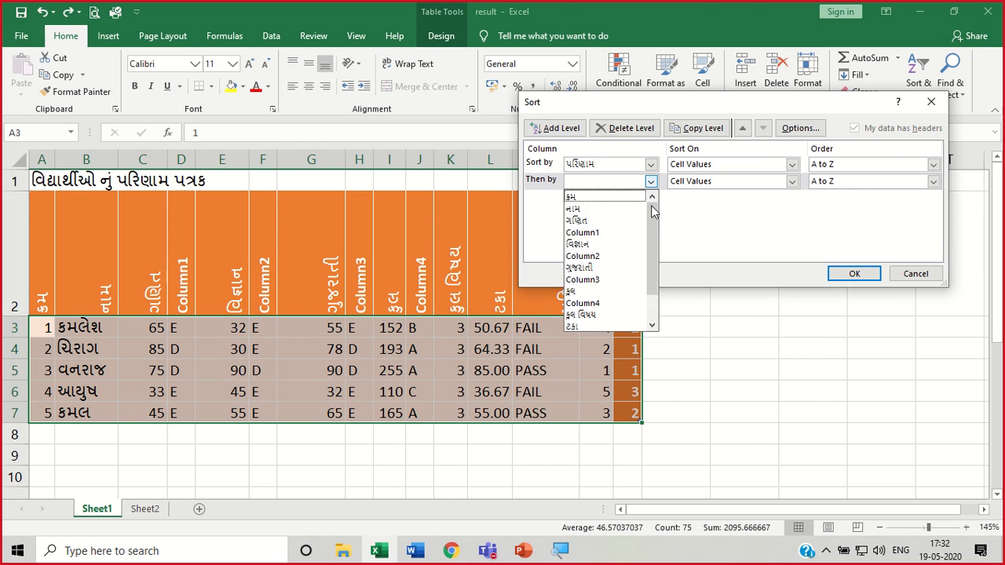
{"action": "left_click", "coordinate": [627, 327]}
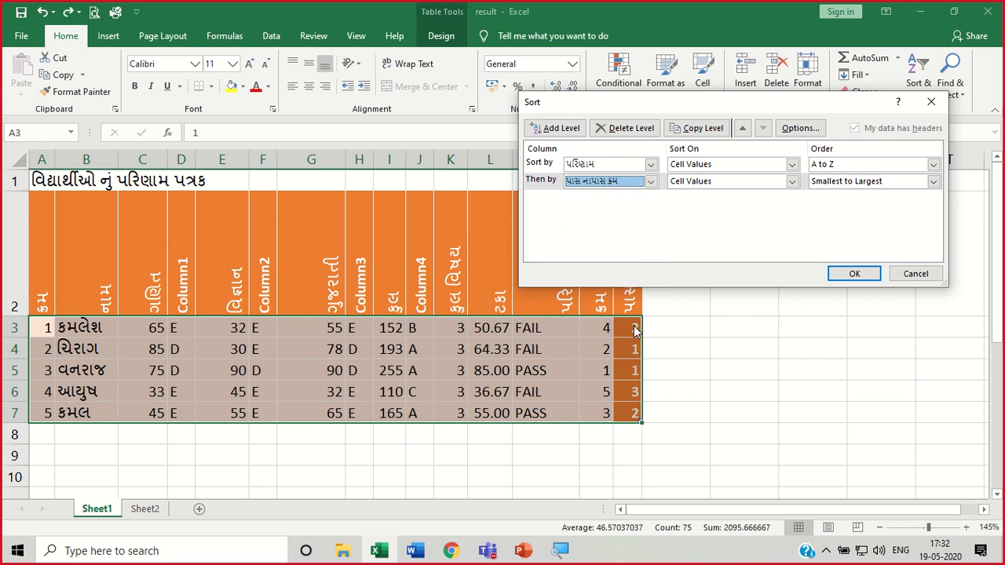
{"action": "left_click", "coordinate": [848, 273]}
{"action": "left_click", "coordinate": [824, 313]}
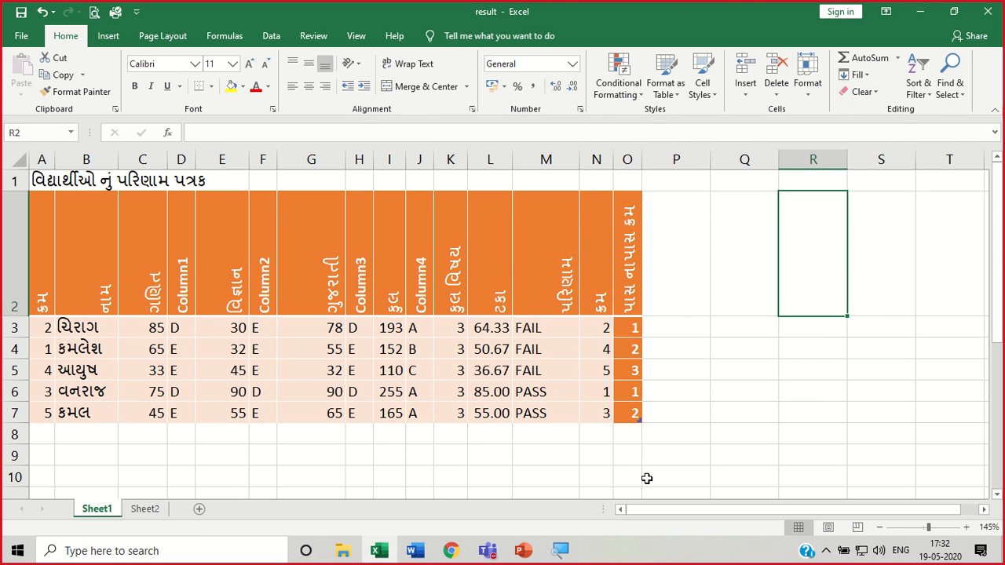
Custom-sort rows A3:O7 again by પરિણામ from Z to A, then by પાસ નાપાસ ક્રમ from smallest to largest.
{"action": "left_click", "coordinate": [43, 328]}
{"action": "left_click_drag", "start_coordinate": [412, 379], "coordinate": [632, 414]}
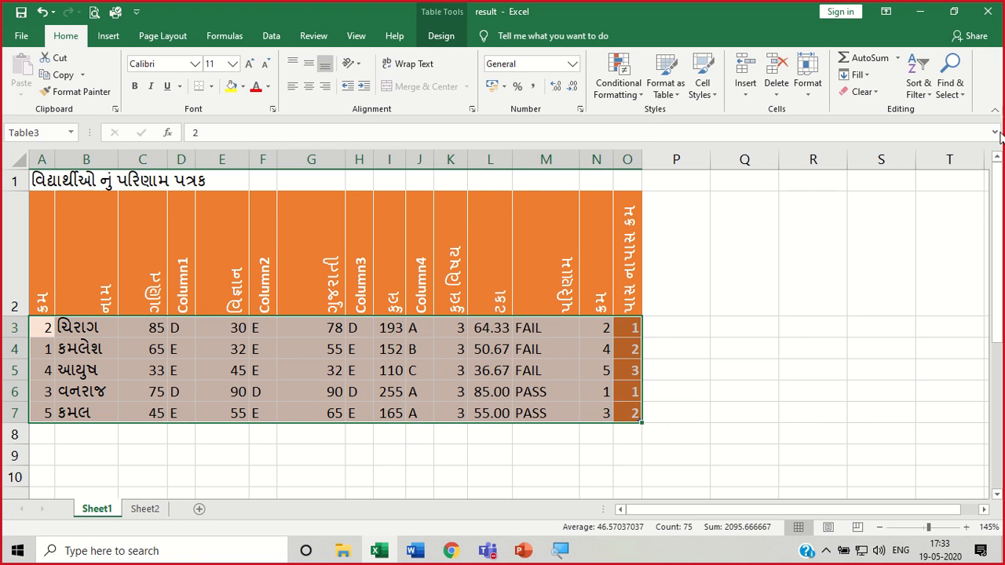
{"action": "left_click", "coordinate": [929, 91]}
{"action": "left_click", "coordinate": [919, 146]}
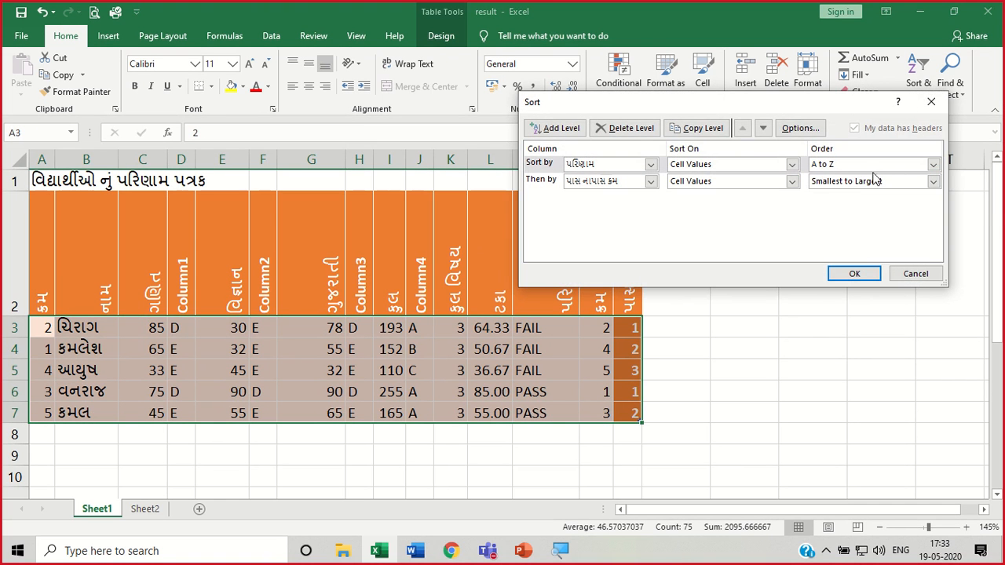
{"action": "left_click", "coordinate": [934, 165]}
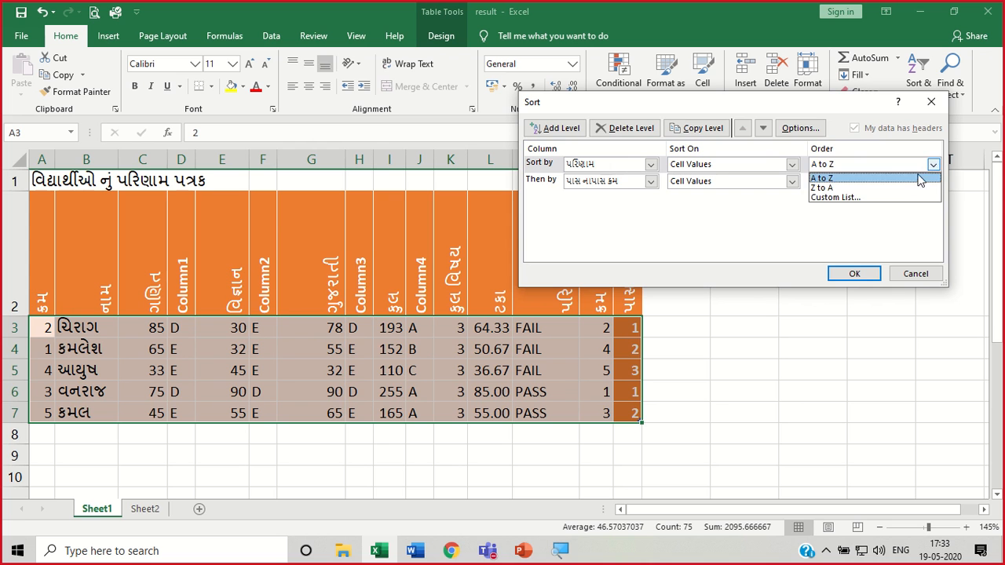
{"action": "left_click", "coordinate": [916, 188]}
{"action": "left_click", "coordinate": [934, 182]}
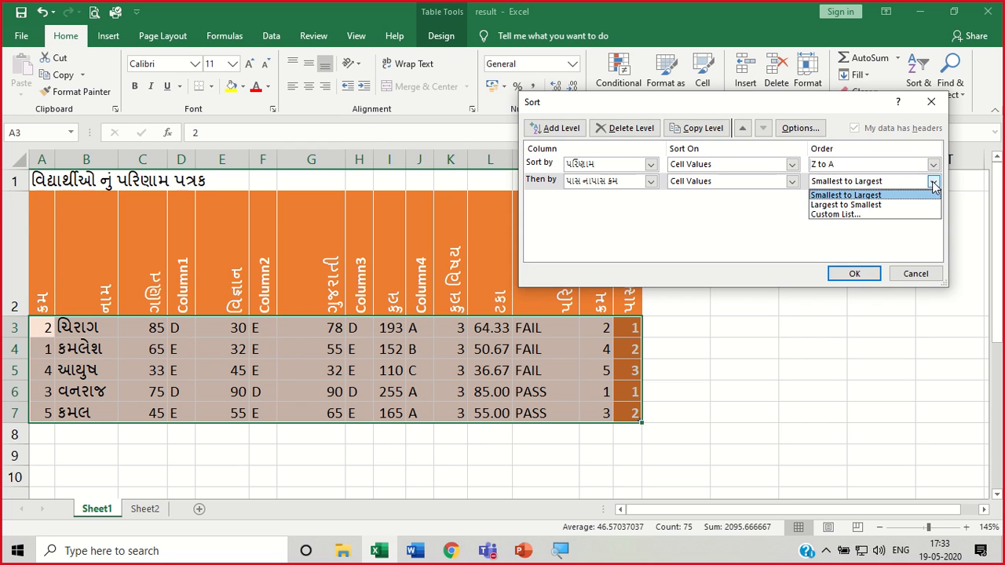
{"action": "left_click", "coordinate": [864, 195]}
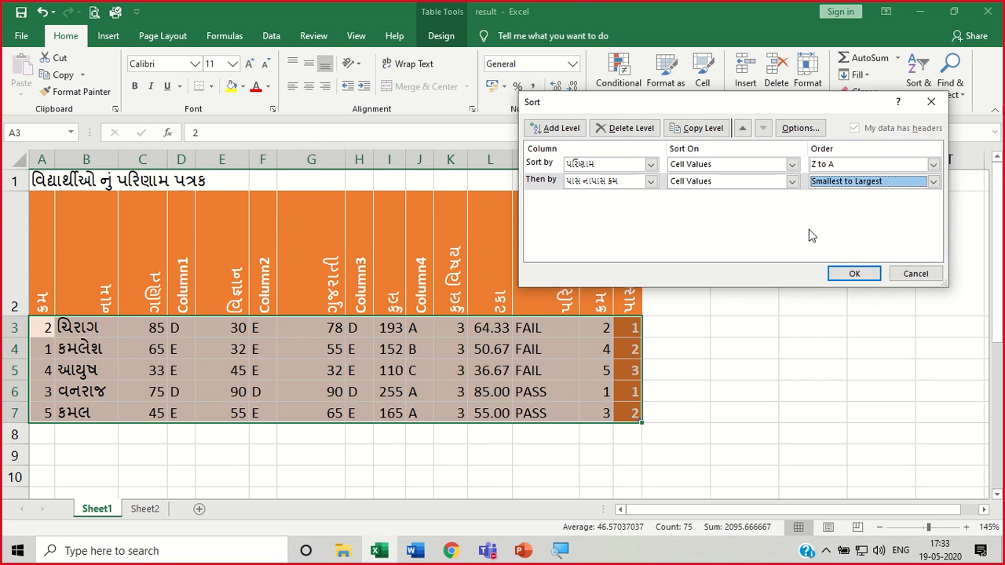
{"action": "left_click", "coordinate": [855, 273]}
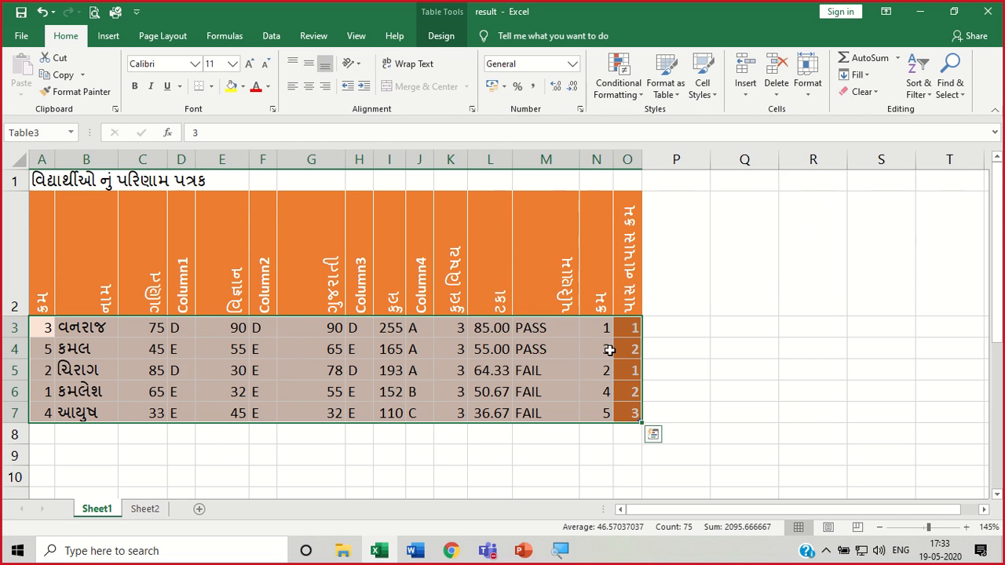
{"action": "left_click", "coordinate": [754, 391]}
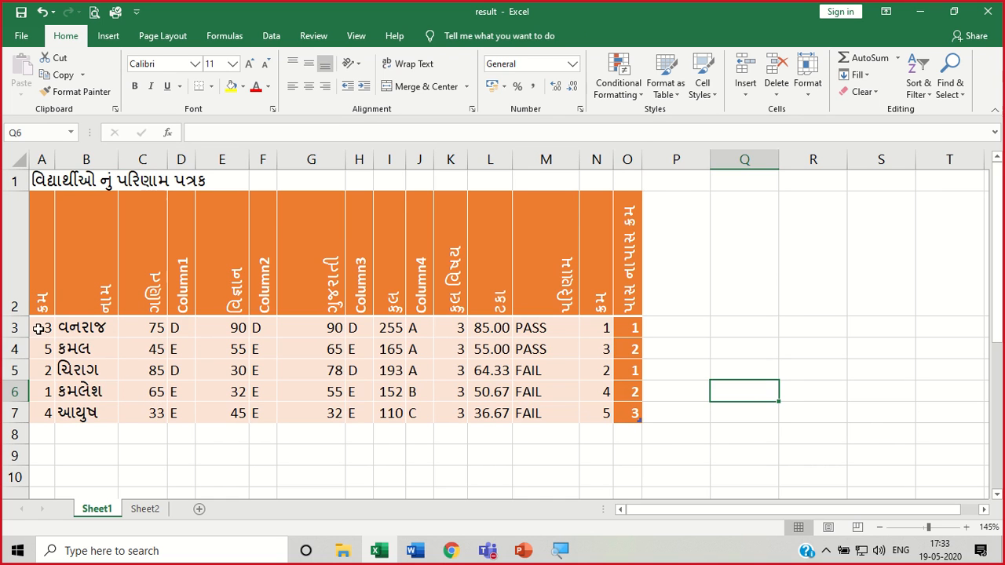
Sort the table by the serial numbers in A3:A7 from smallest to largest, and undo that sort.
{"action": "left_click_drag", "start_coordinate": [37, 328], "coordinate": [38, 411]}
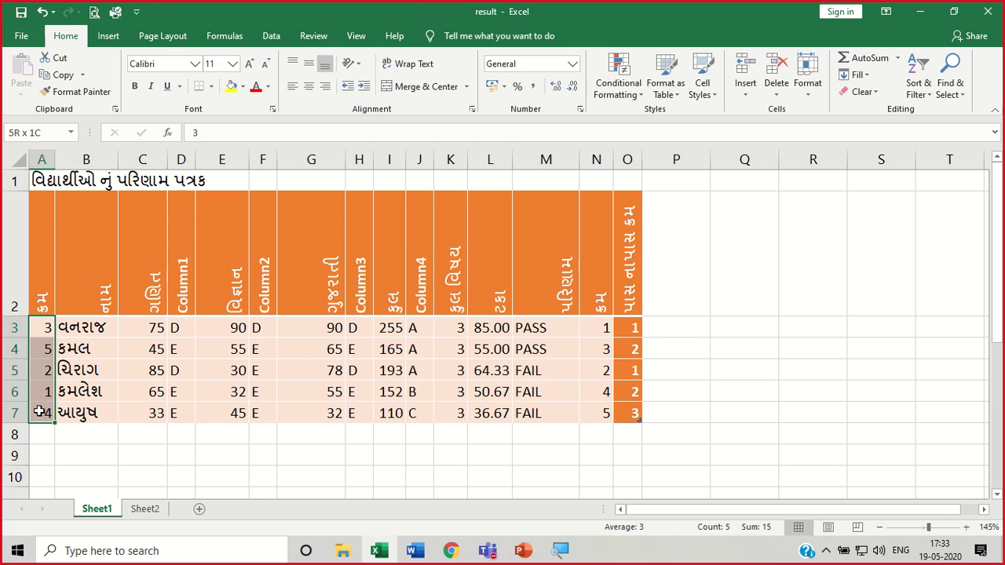
{"action": "left_click_drag", "start_coordinate": [37, 411], "coordinate": [39, 413]}
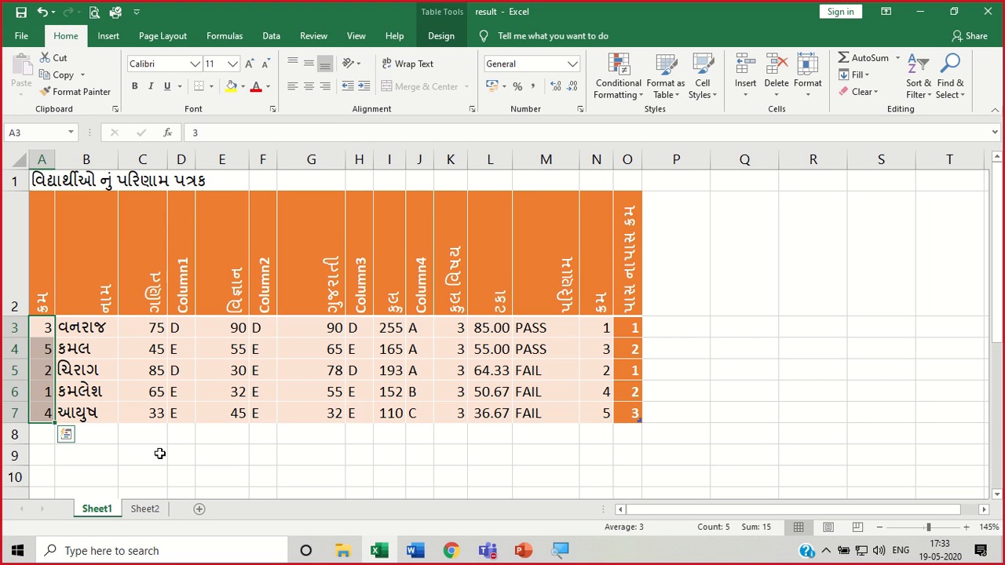
{"action": "left_click", "coordinate": [916, 94]}
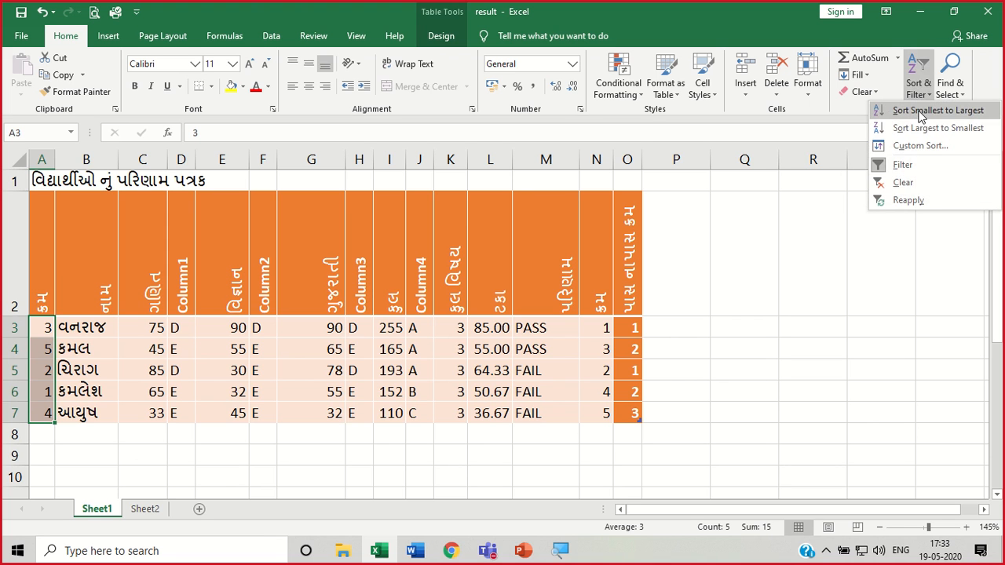
{"action": "left_click", "coordinate": [921, 114]}
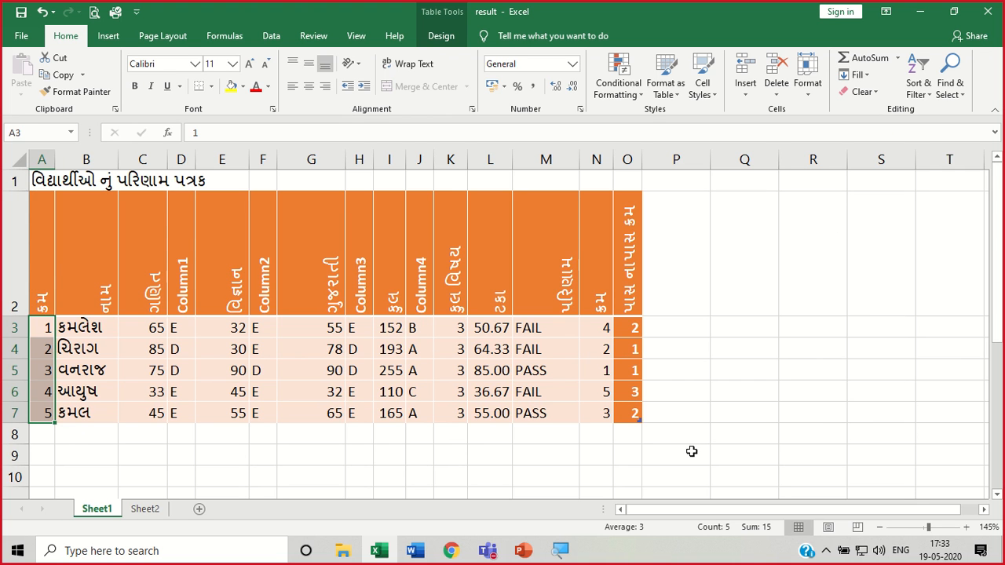
{"action": "key", "text": "ctrl+z"}
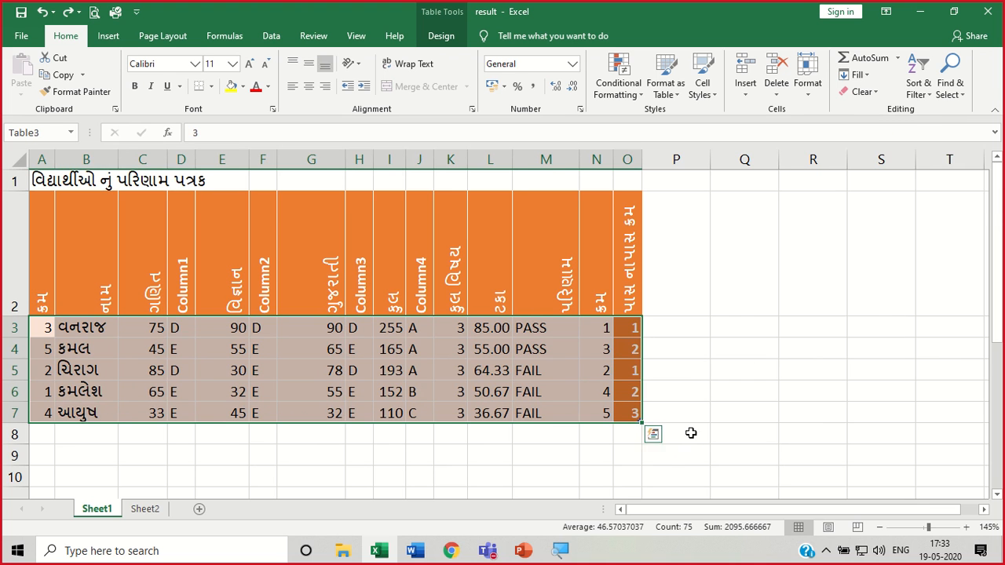
{"action": "left_click", "coordinate": [921, 88]}
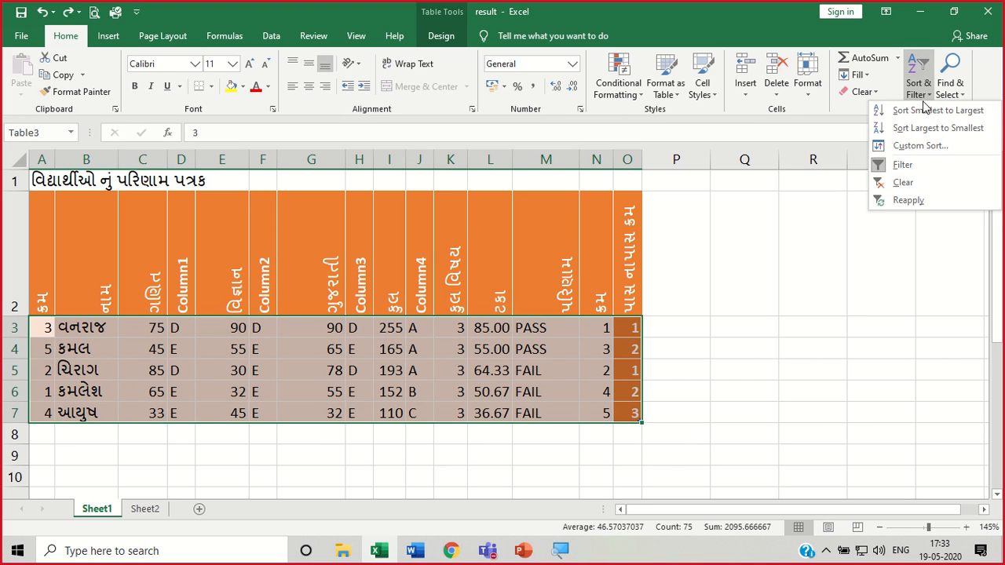
{"action": "left_click", "coordinate": [931, 146]}
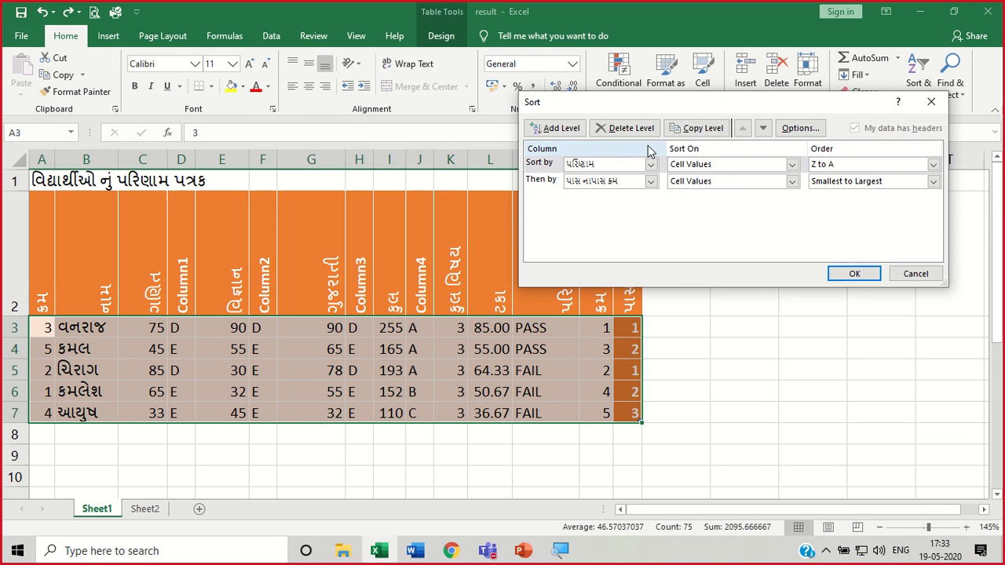
{"action": "left_click", "coordinate": [911, 275]}
Sort the fully selected student range A3:O7 from smallest to largest, and undo that sort.
{"action": "left_click", "coordinate": [918, 89]}
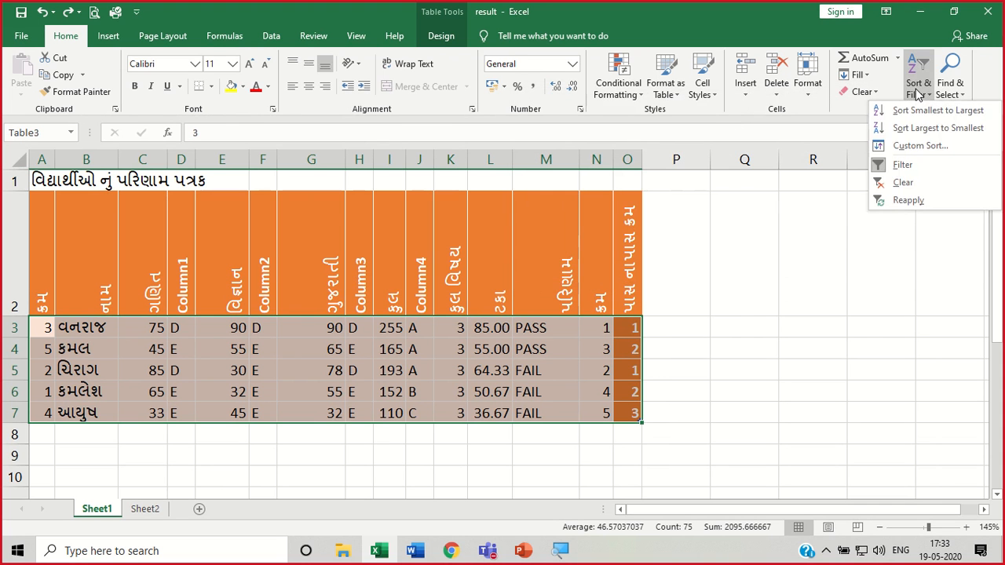
{"action": "left_click", "coordinate": [922, 112]}
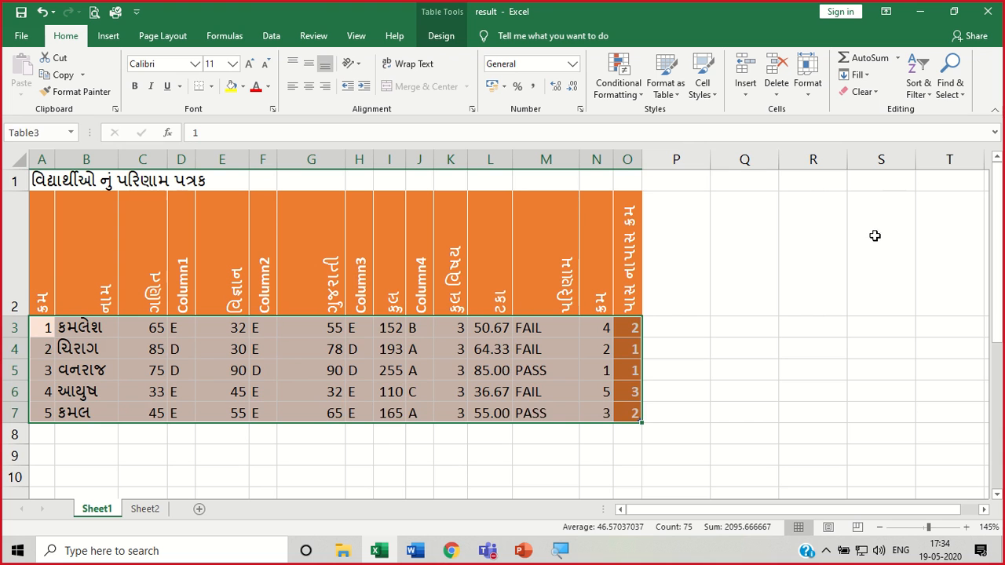
{"action": "key", "text": "ctrl+z"}
{"action": "left_click", "coordinate": [798, 290]}
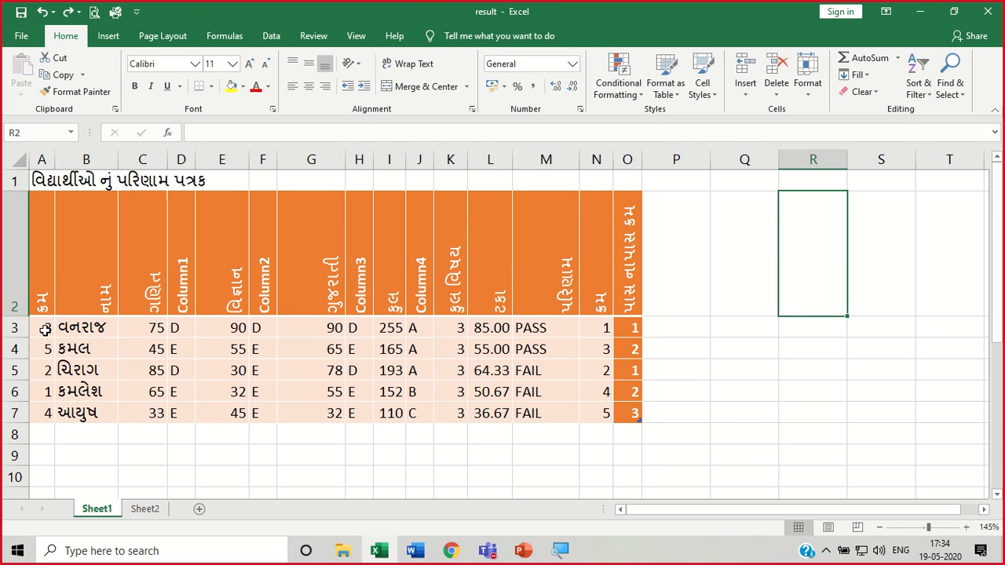
Select only the serial numbers A3:A7, sort them from smallest to largest again, and undo the sort.
{"action": "left_click_drag", "start_coordinate": [46, 328], "coordinate": [45, 411]}
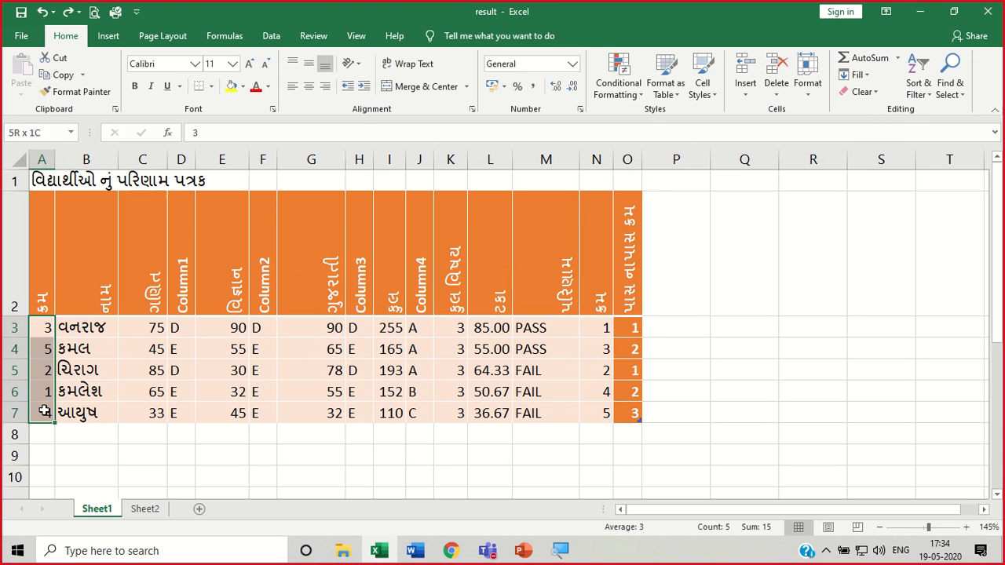
{"action": "left_click", "coordinate": [920, 87]}
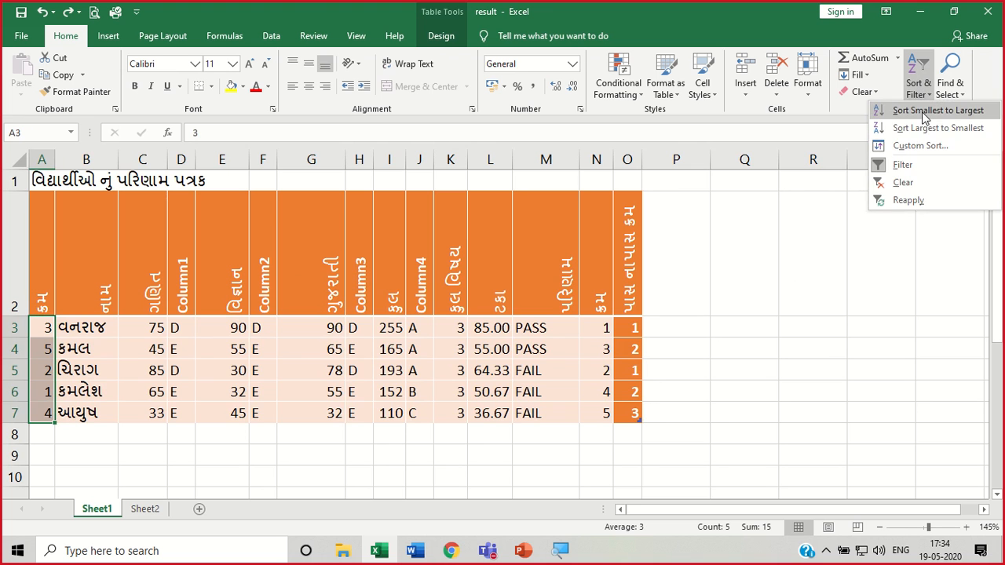
{"action": "left_click", "coordinate": [922, 111]}
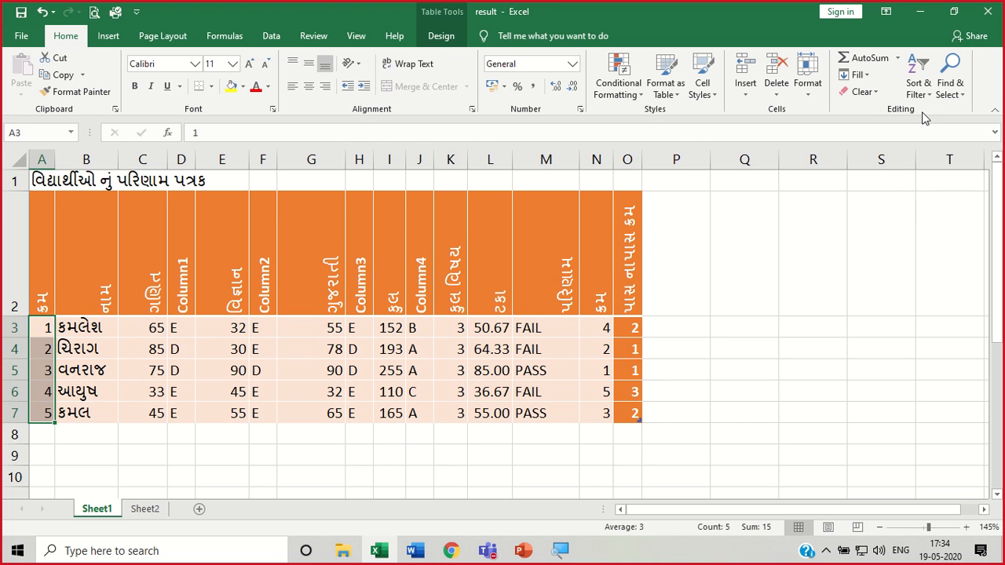
{"action": "key", "text": "ctrl+z"}
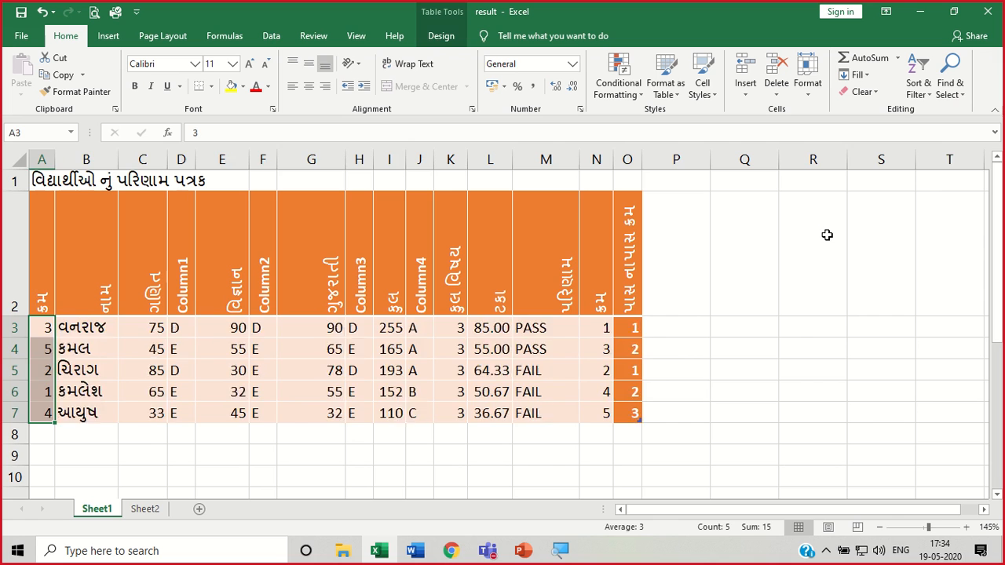
{"action": "left_click", "coordinate": [788, 287]}
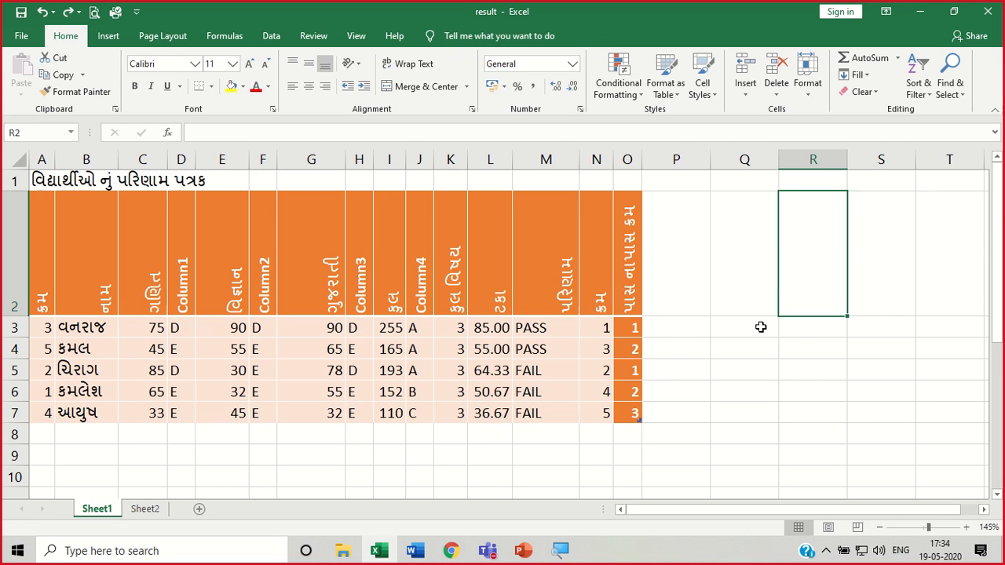
Undo the earlier multi-level sorts and the fill of column O, back to the single COUNTIFS formula in O3.
{"action": "left_click", "coordinate": [919, 88]}
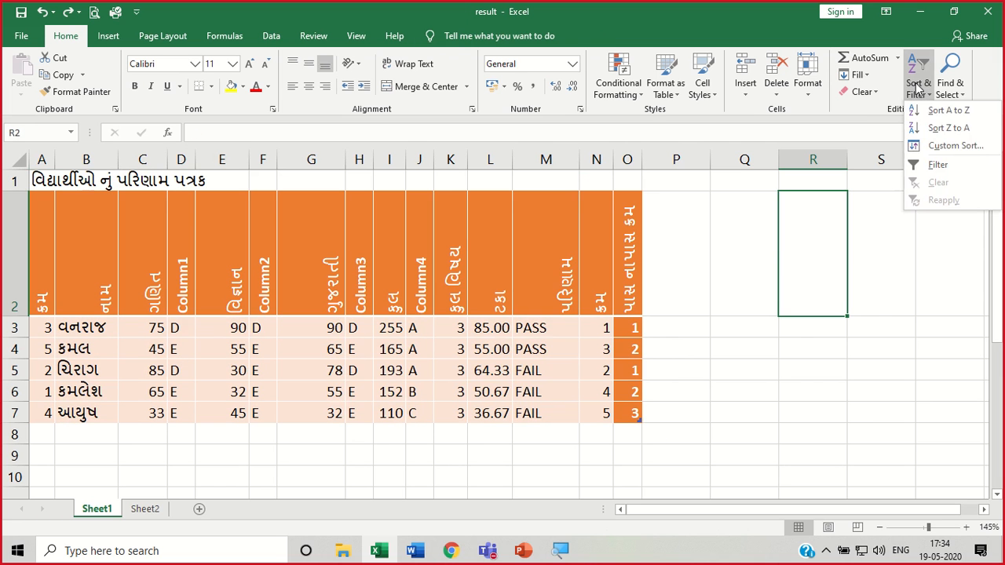
{"action": "left_click", "coordinate": [752, 281]}
{"action": "key", "text": "ctrl+y"}
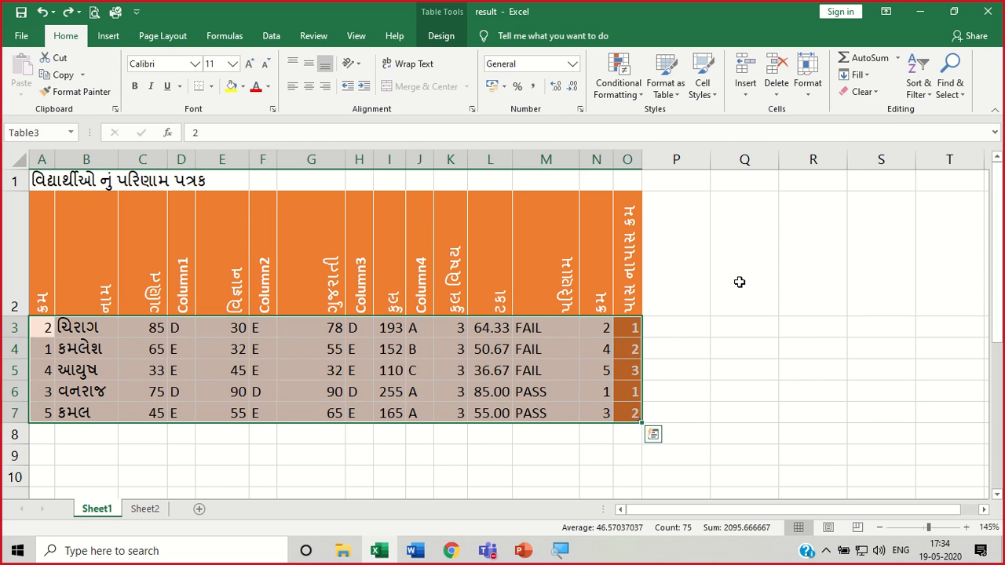
{"action": "key", "text": "ctrl+z"}
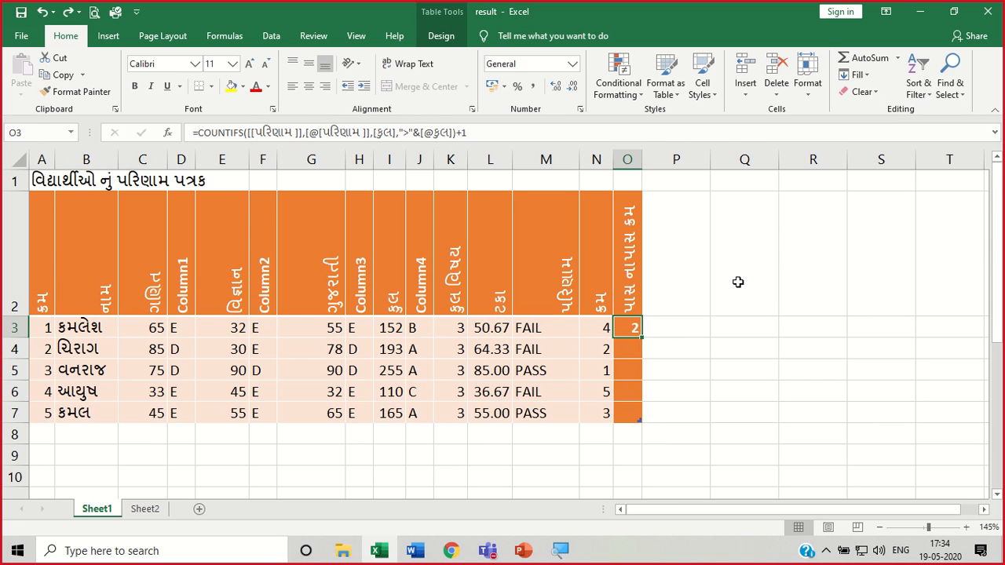
Redo the fill of the COUNTIFS ranks in column O and turn on the filter buttons for the table A2:O7.
{"action": "key", "text": "ctrl+y"}
{"action": "left_click", "coordinate": [763, 333]}
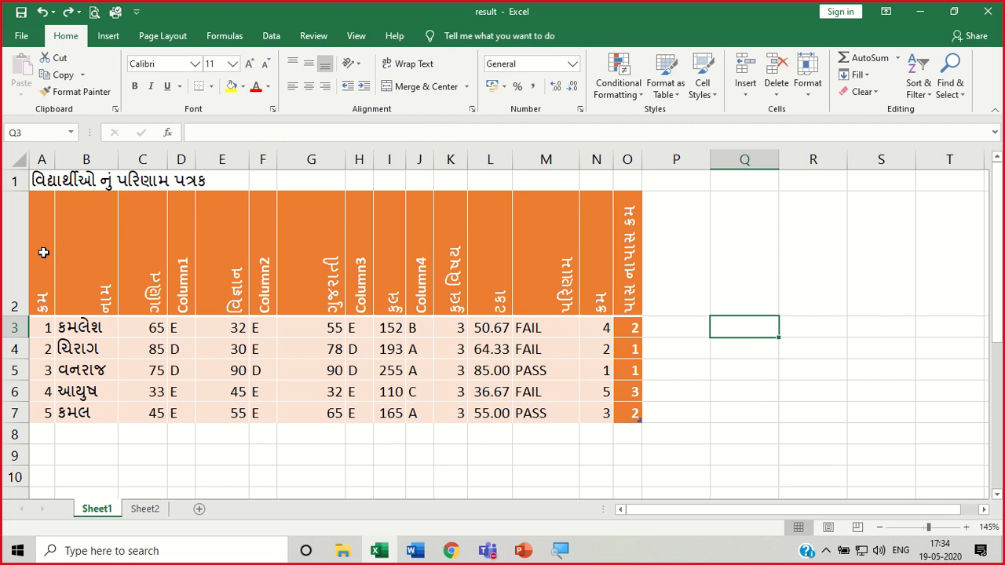
{"action": "left_click", "coordinate": [39, 254]}
{"action": "left_click_drag", "start_coordinate": [38, 254], "coordinate": [628, 414]}
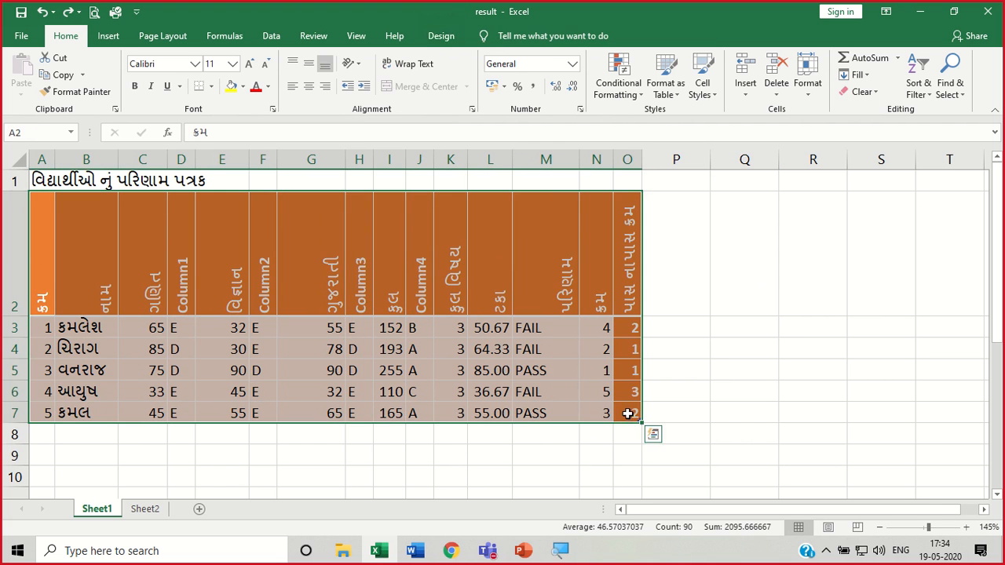
{"action": "left_click", "coordinate": [442, 36]}
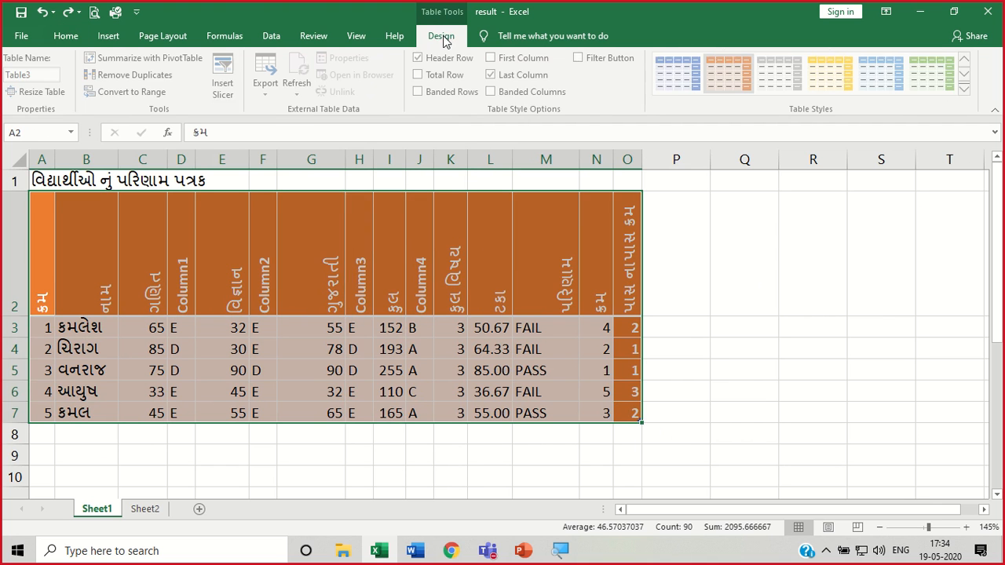
{"action": "left_click", "coordinate": [580, 59]}
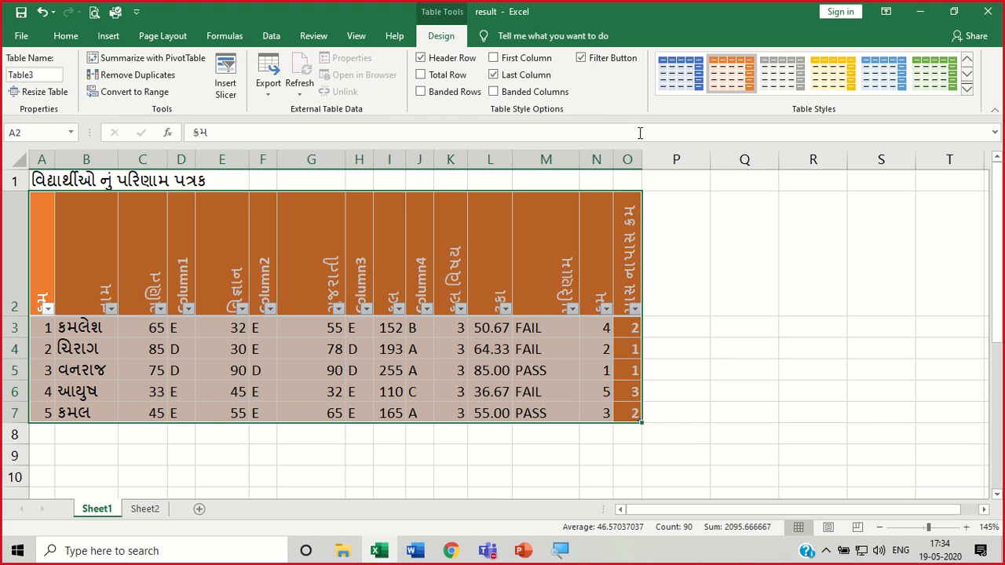
{"action": "left_click", "coordinate": [717, 268]}
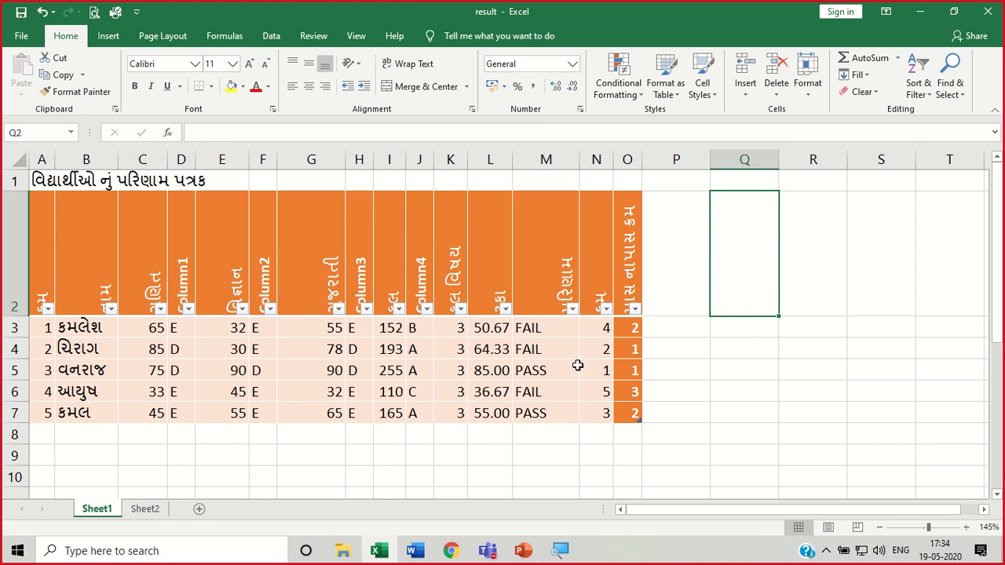
Filter the result column M to show only the FAIL students.
{"action": "left_click", "coordinate": [573, 309]}
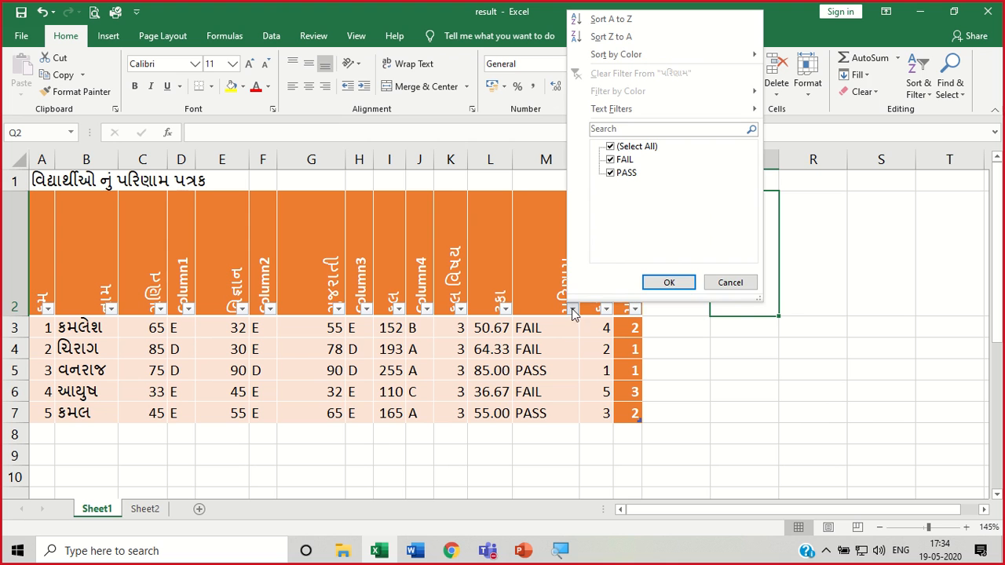
{"action": "left_click", "coordinate": [612, 148]}
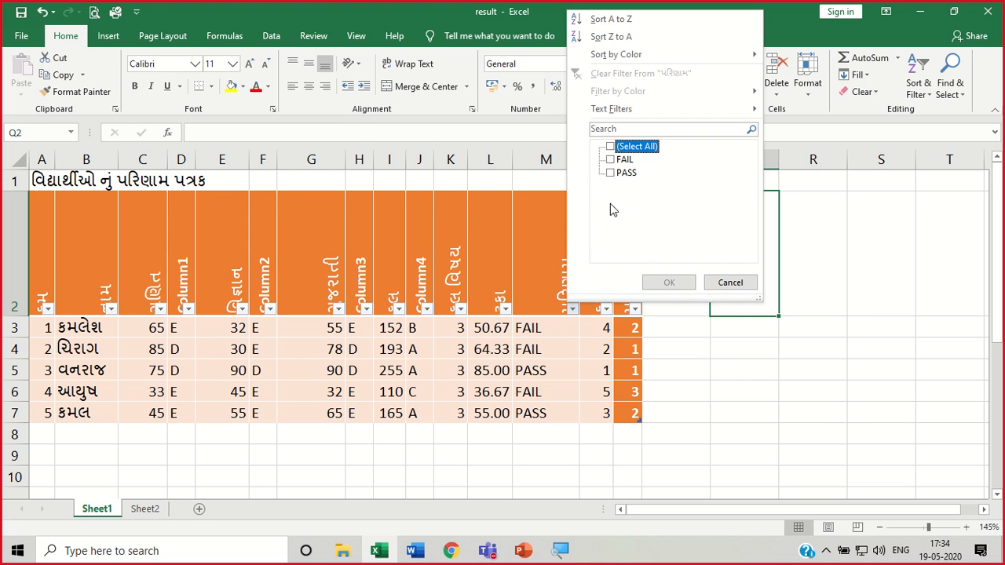
{"action": "left_click", "coordinate": [610, 160]}
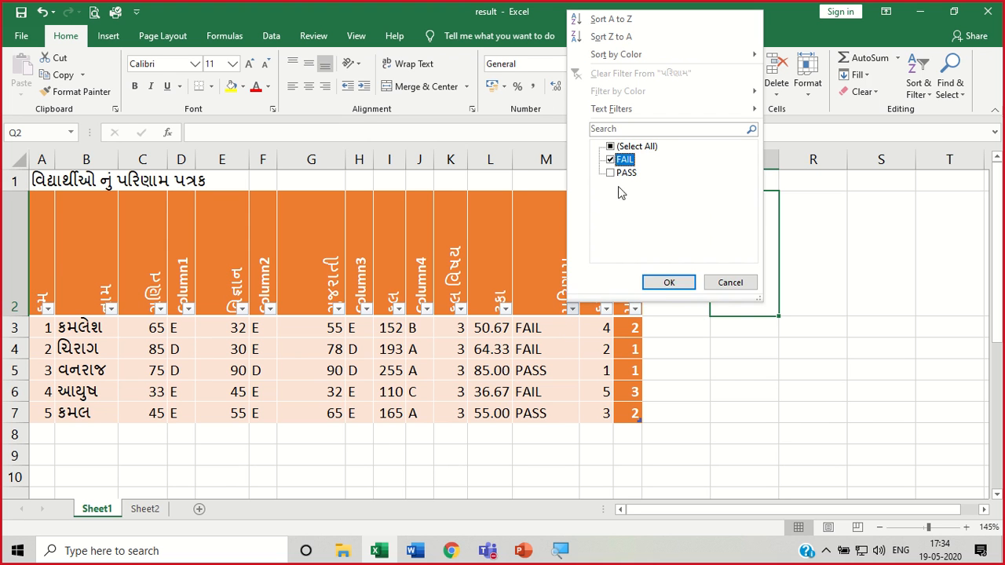
{"action": "left_click", "coordinate": [669, 282]}
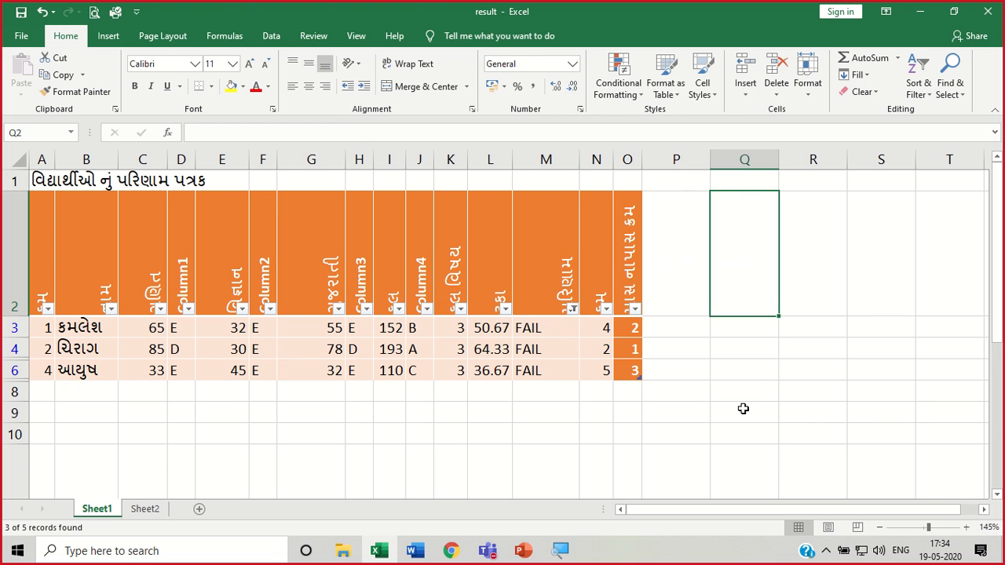
Change the filter on the result column M to show only the PASS students.
{"action": "left_click", "coordinate": [573, 309]}
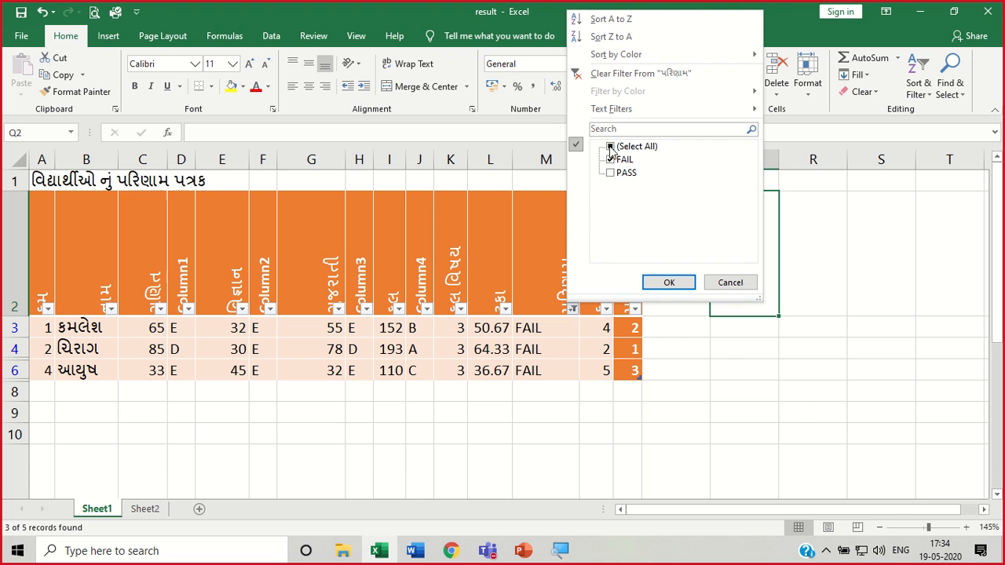
{"action": "left_click", "coordinate": [611, 147]}
{"action": "left_click", "coordinate": [617, 162]}
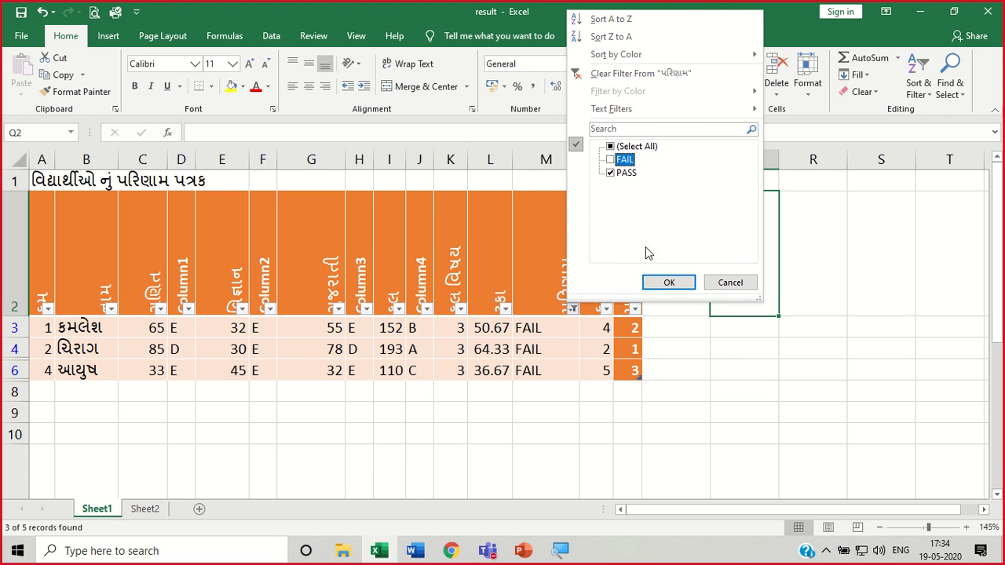
{"action": "left_click", "coordinate": [669, 284]}
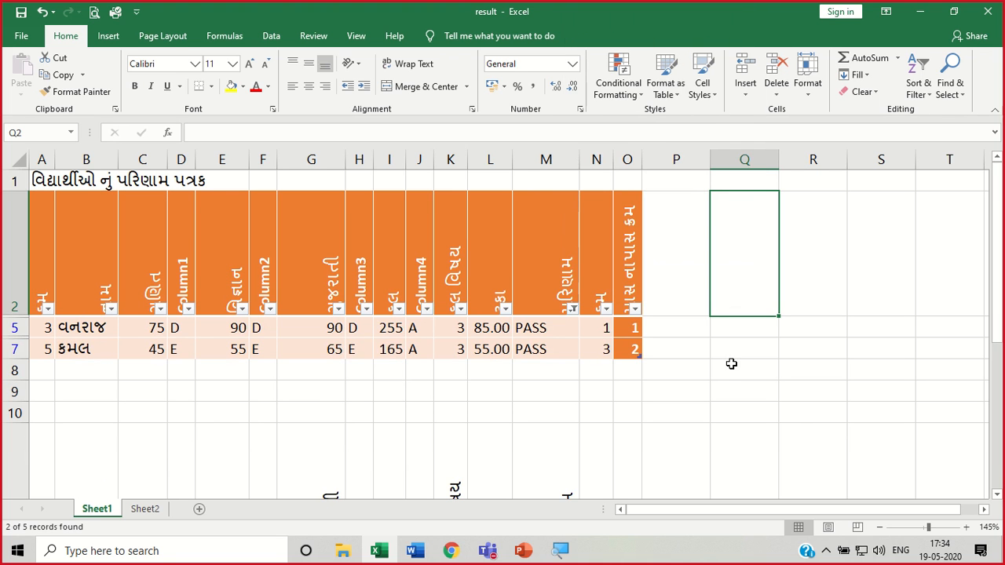
{"action": "left_click", "coordinate": [607, 309]}
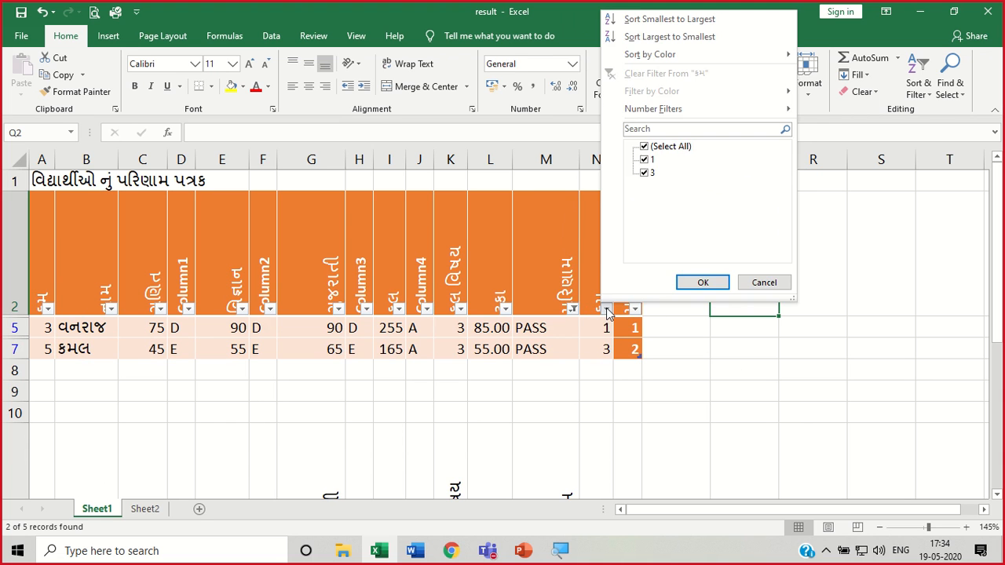
{"action": "left_click", "coordinate": [607, 309]}
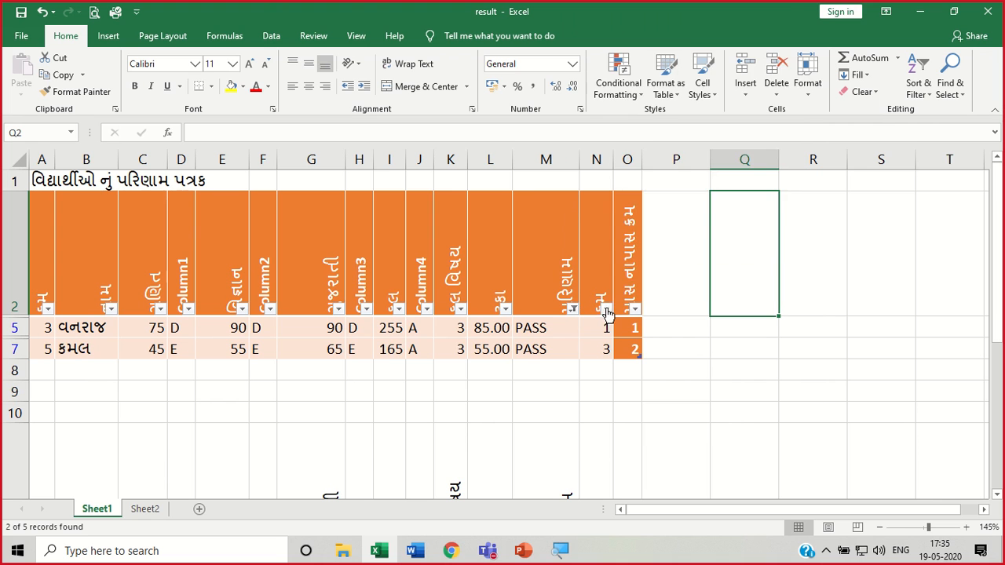
{"action": "left_click", "coordinate": [607, 310]}
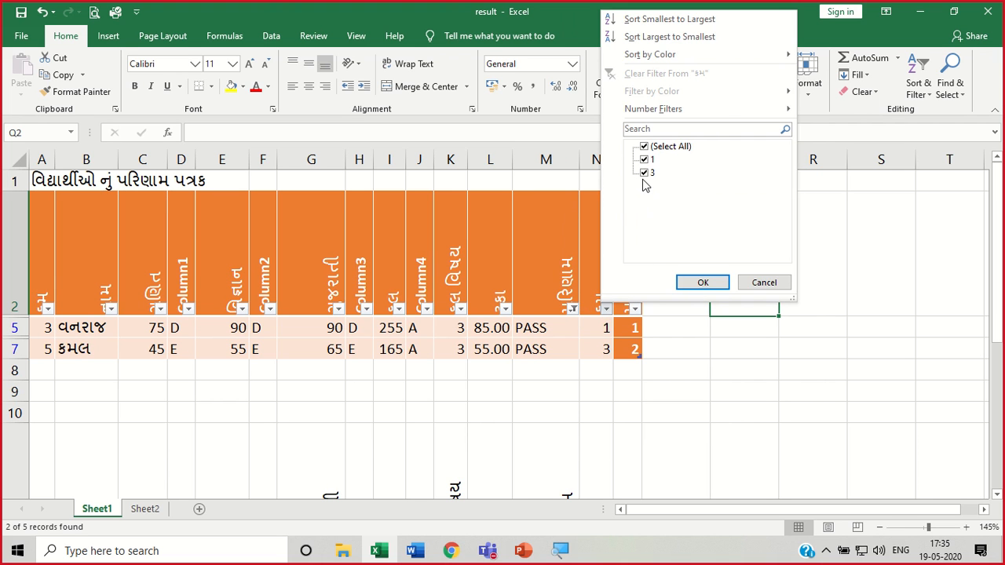
{"action": "left_click", "coordinate": [763, 283]}
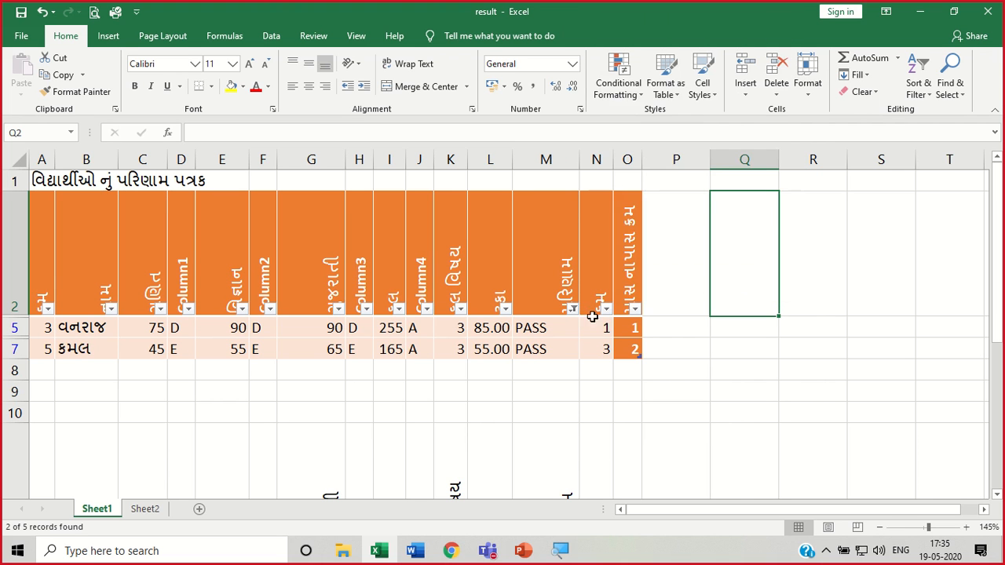
Show all students again by selecting every value in the result column's filter.
{"action": "left_click", "coordinate": [574, 309]}
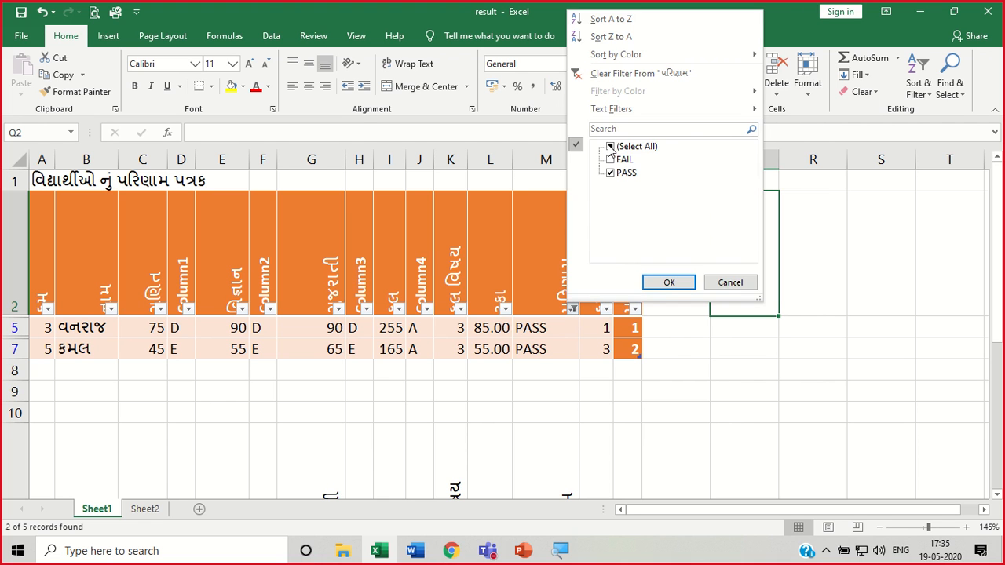
{"action": "left_click", "coordinate": [611, 147]}
{"action": "left_click", "coordinate": [669, 282]}
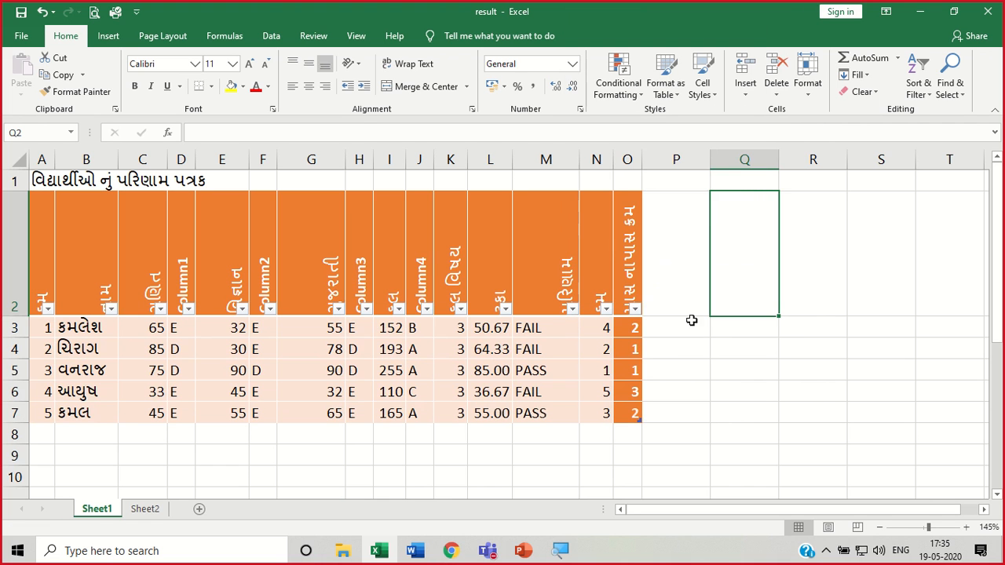
{"action": "left_click", "coordinate": [714, 365]}
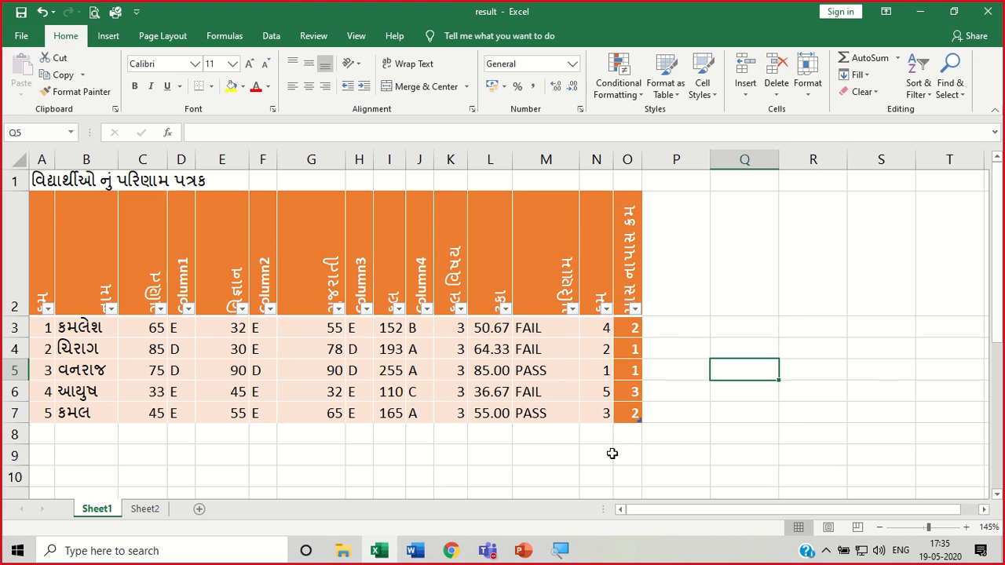
Filter the overall rank column N to ranks 1, 2 and 3, and undo that filter.
{"action": "left_click", "coordinate": [607, 309]}
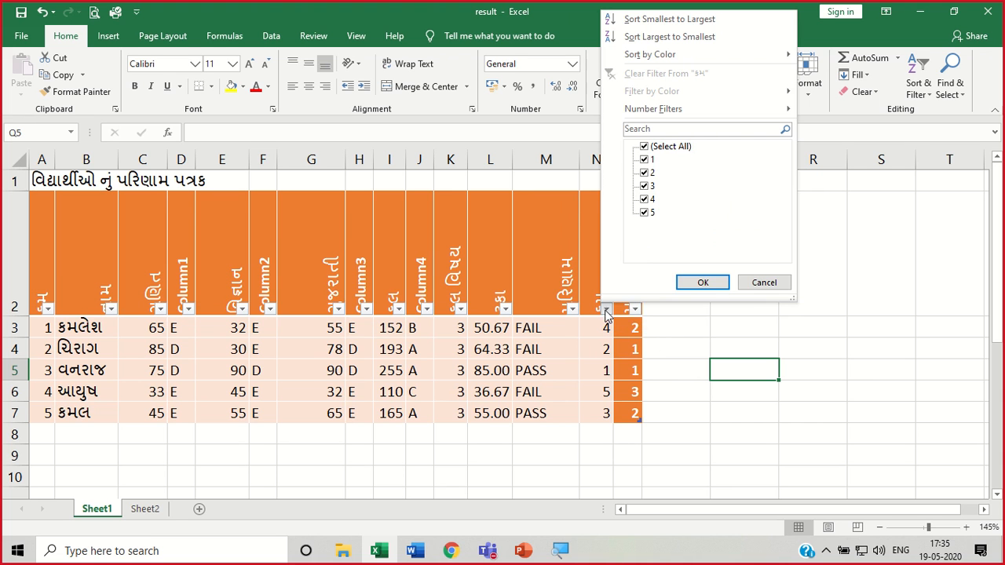
{"action": "left_click", "coordinate": [651, 212]}
{"action": "left_click", "coordinate": [651, 199]}
{"action": "left_click", "coordinate": [646, 147]}
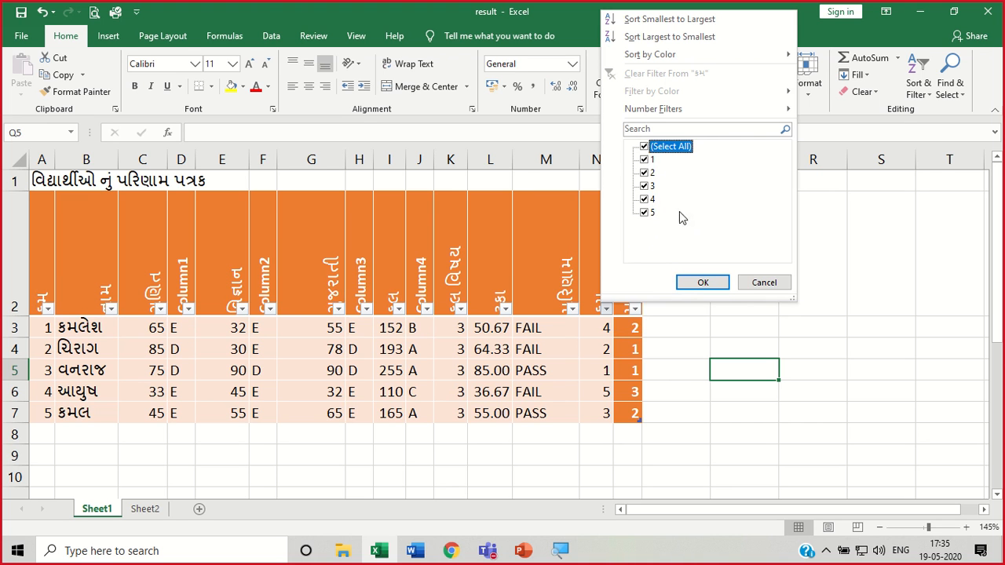
{"action": "left_click", "coordinate": [646, 147]}
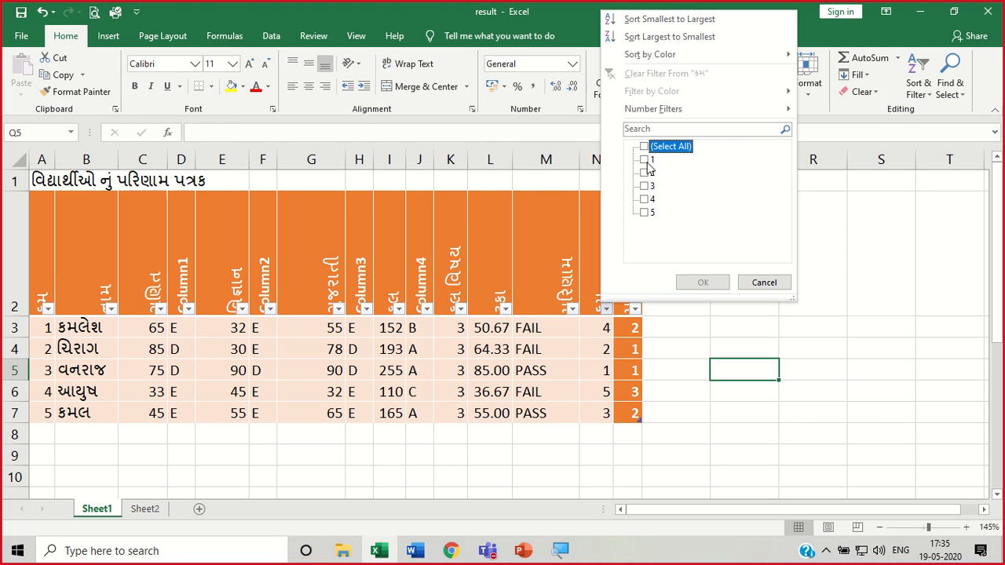
{"action": "left_click", "coordinate": [645, 160]}
{"action": "left_click", "coordinate": [645, 173]}
{"action": "left_click", "coordinate": [646, 186]}
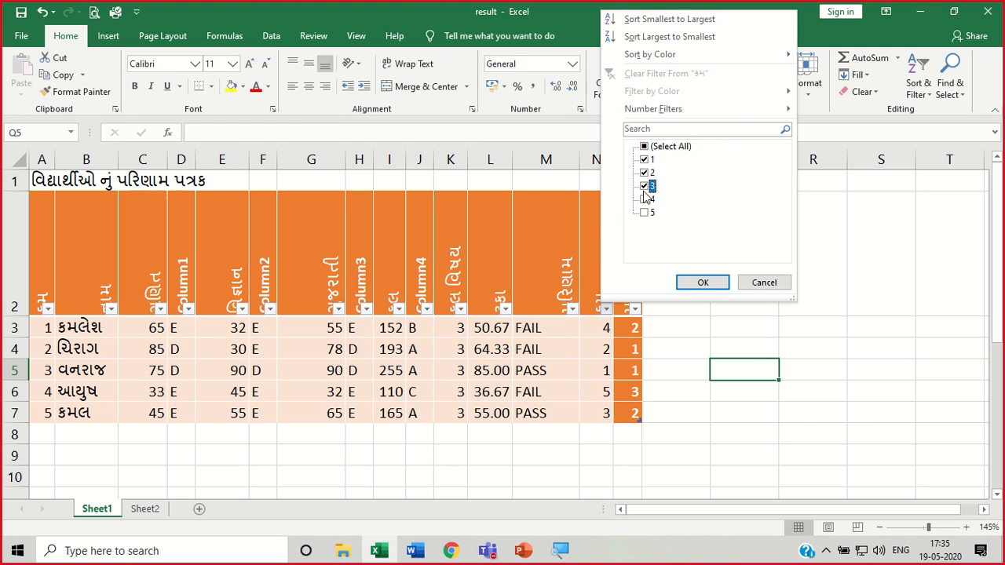
{"action": "left_click", "coordinate": [710, 283]}
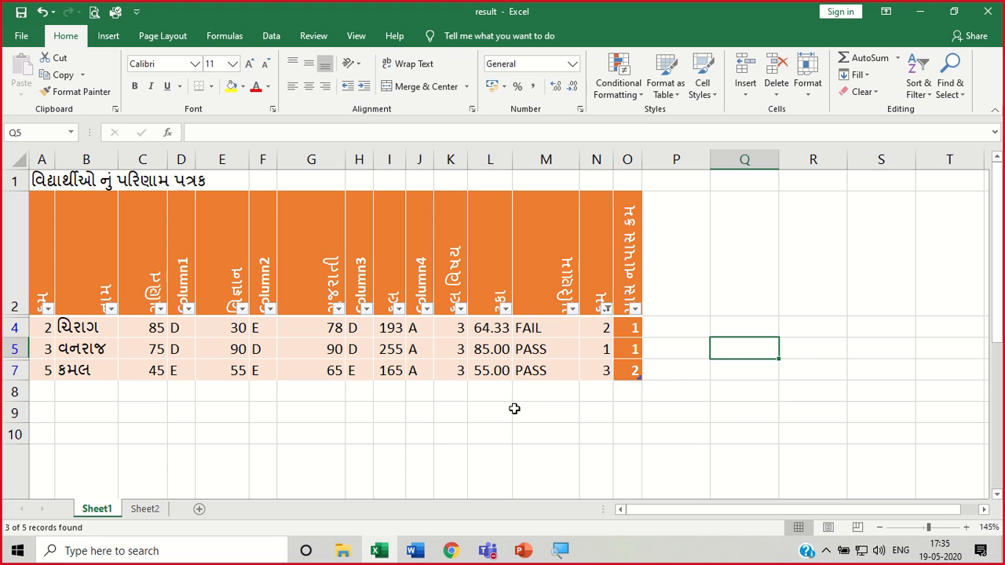
{"action": "key", "text": "ctrl+z"}
{"action": "left_click", "coordinate": [497, 463]}
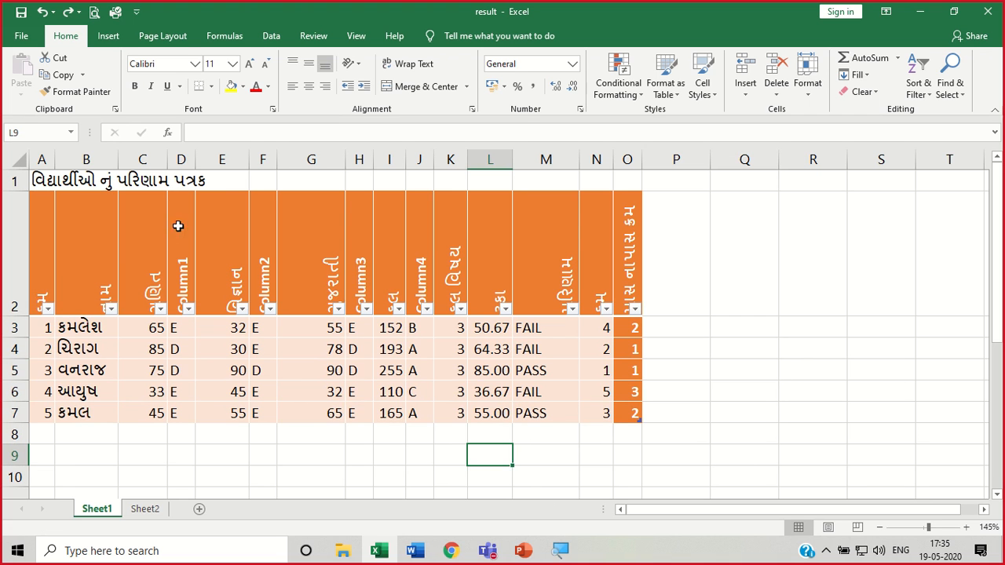
Insert a new table column before column E, directly after the grade column for ગણિત.
{"action": "left_click", "coordinate": [223, 160]}
{"action": "right_click", "coordinate": [225, 161]}
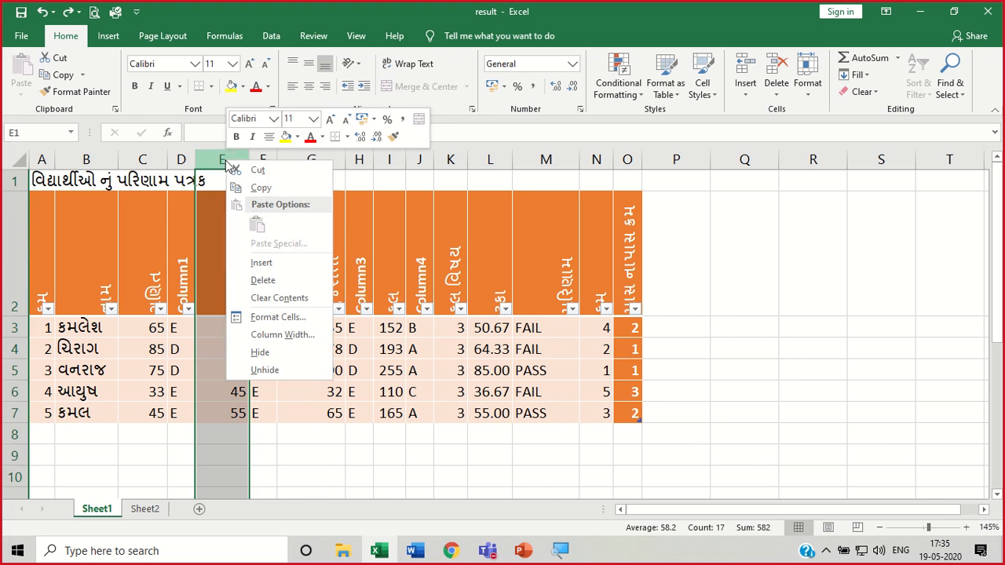
{"action": "left_click", "coordinate": [271, 263]}
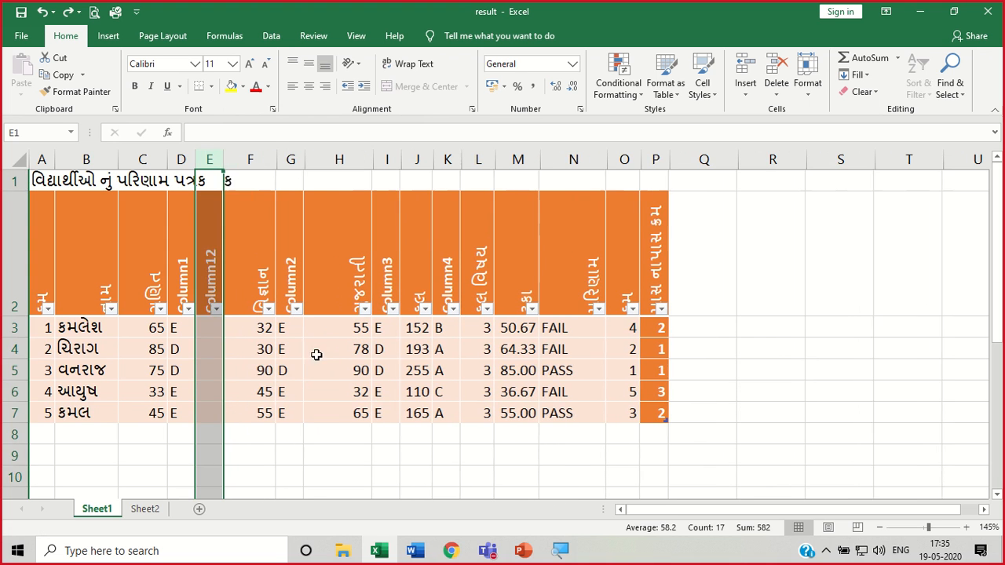
{"action": "left_click", "coordinate": [384, 479]}
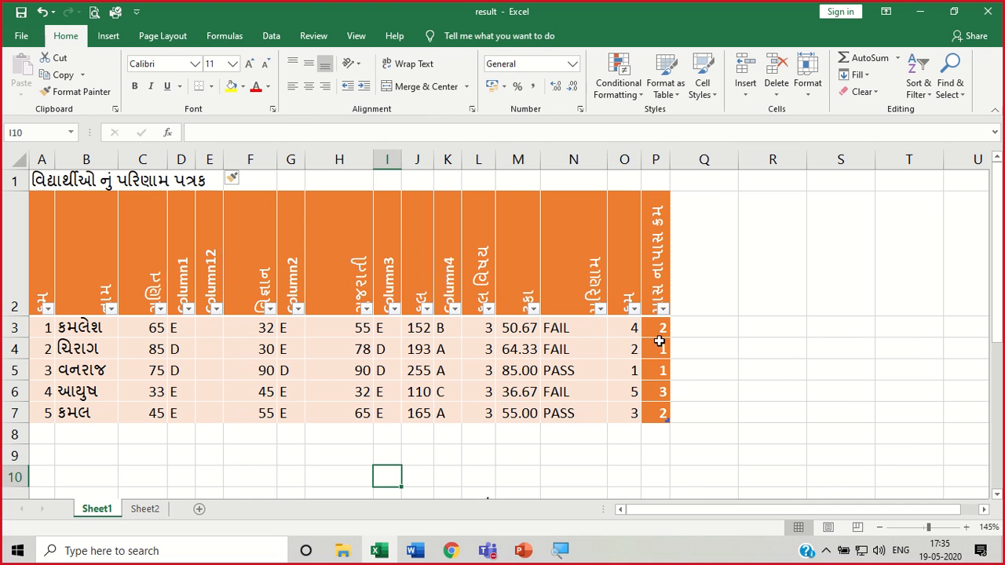
{"action": "left_click", "coordinate": [634, 326]}
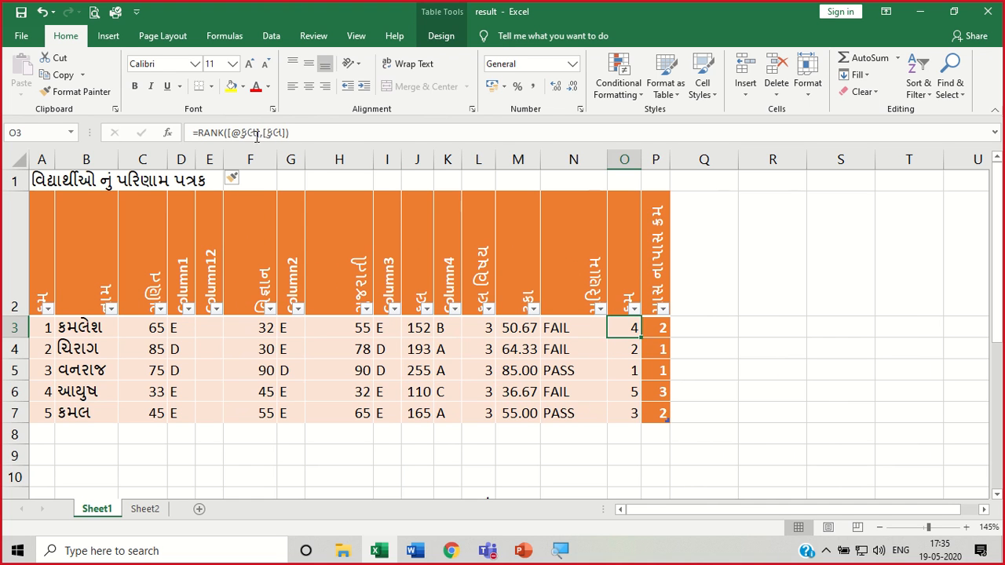
{"action": "left_click", "coordinate": [210, 327]}
{"action": "type", "text": "="}
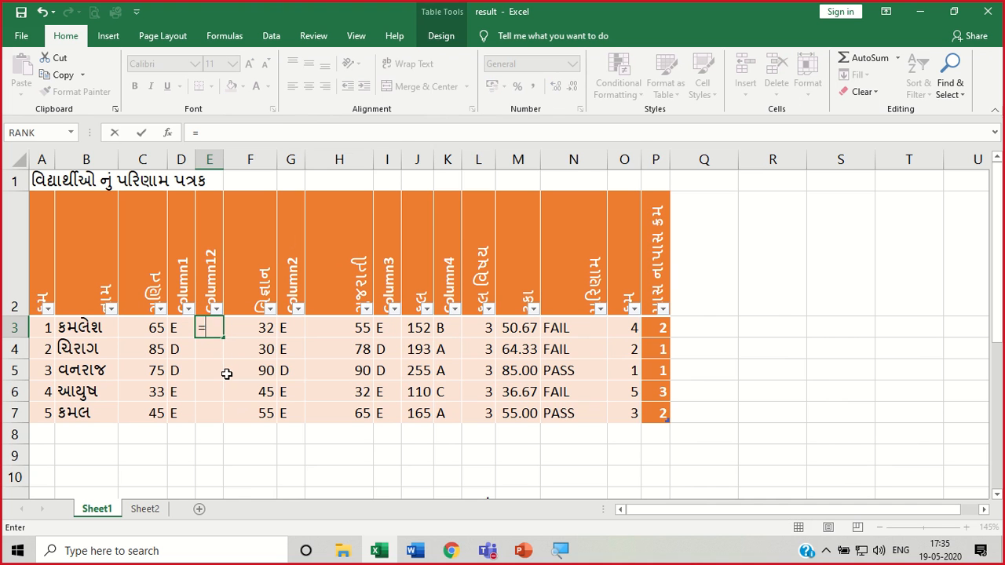
{"action": "type", "text": "rank"}
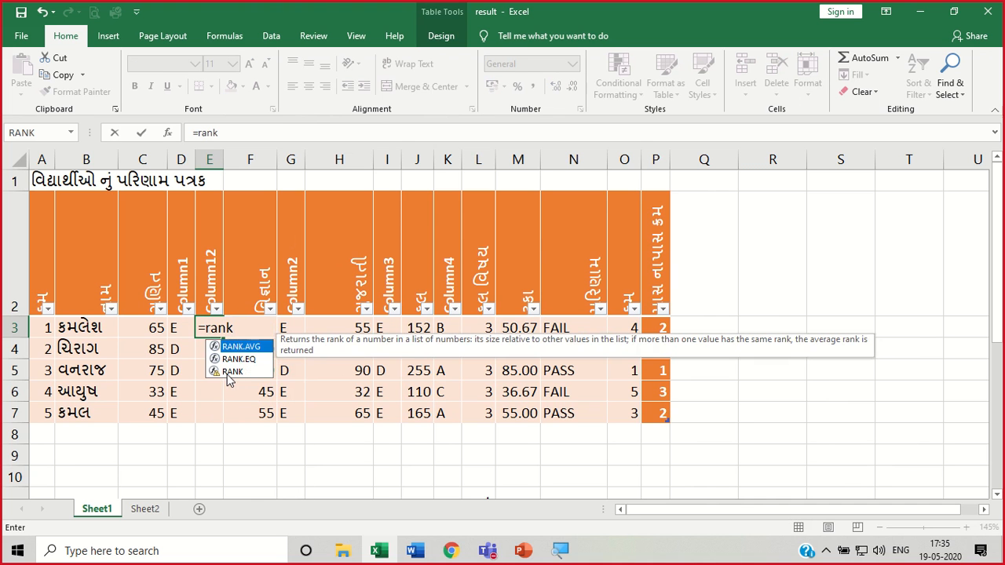
{"action": "type", "text": "("}
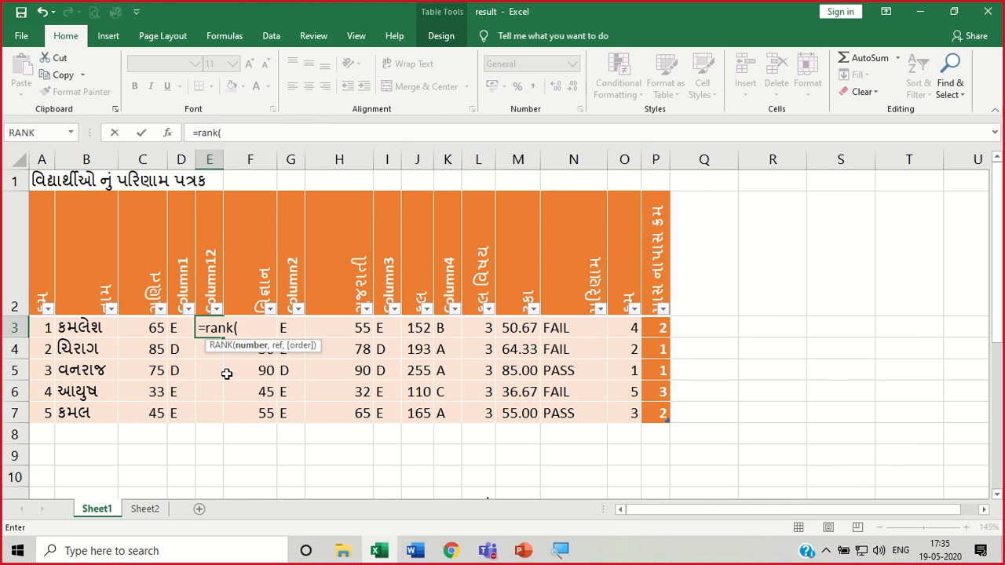
{"action": "left_click", "coordinate": [148, 330]}
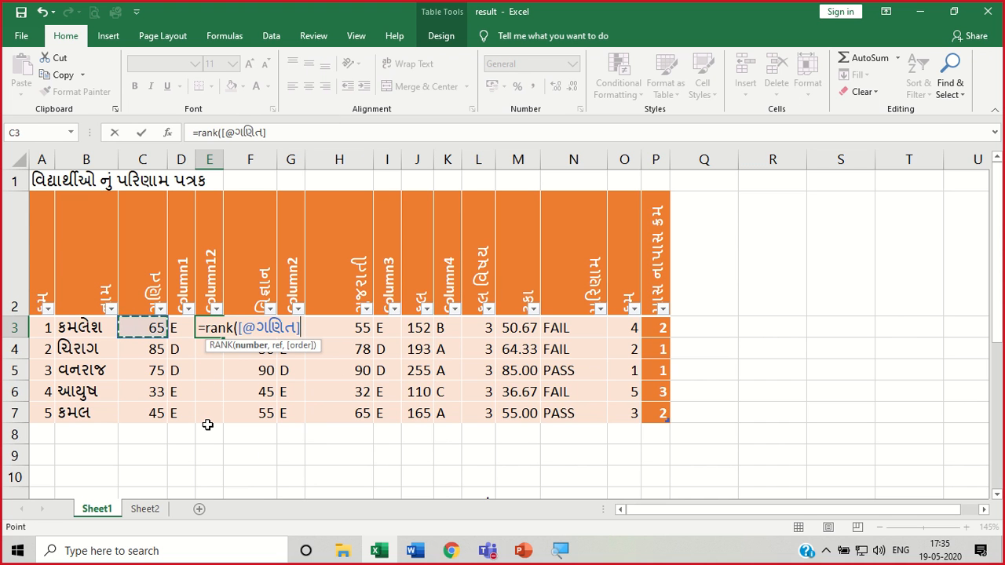
{"action": "type", "text": ","}
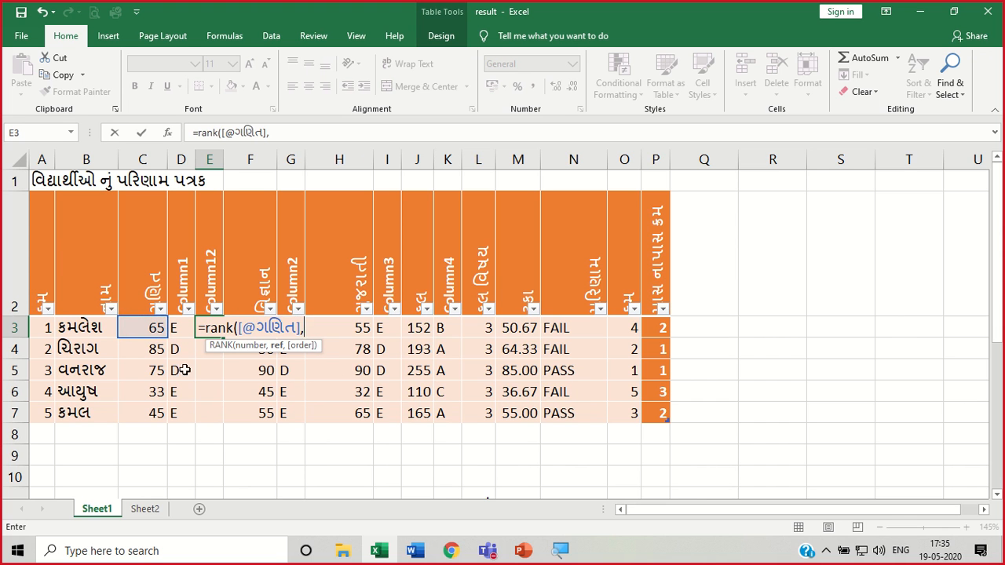
{"action": "left_click_drag", "start_coordinate": [148, 329], "coordinate": [150, 410]}
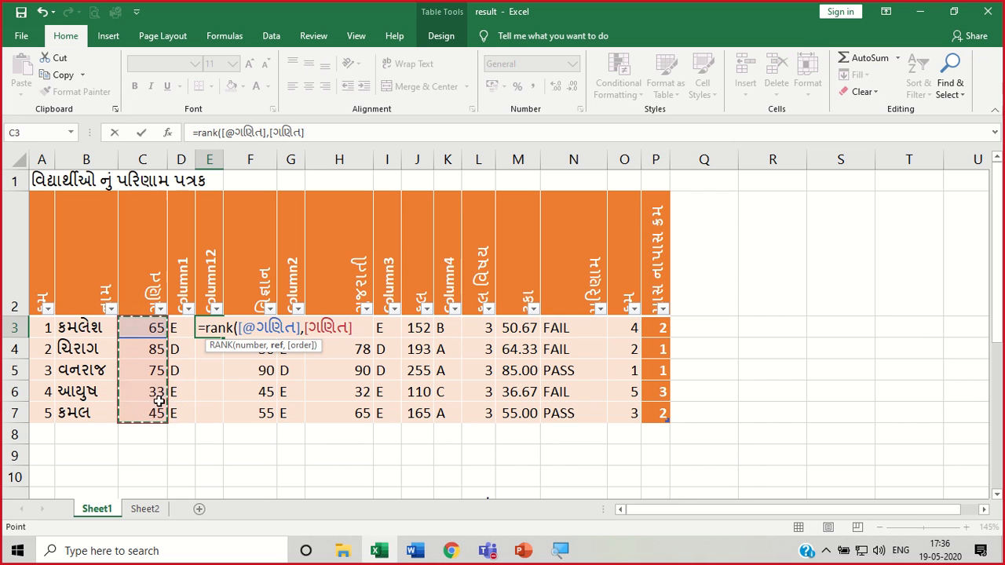
{"action": "type", "text": ")"}
{"action": "key", "text": "Return"}
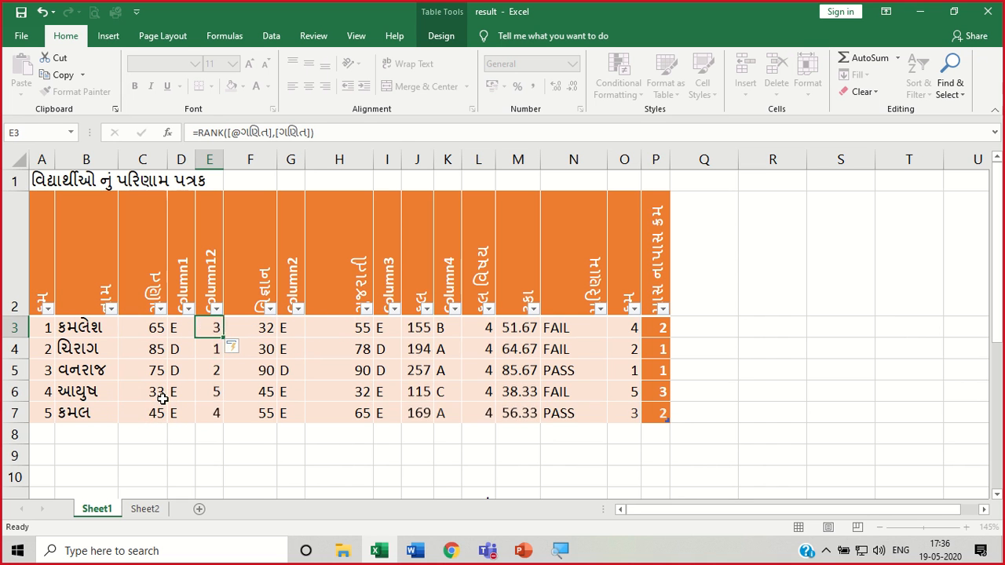
Check the ranks in column E, and undo the rank formula together with the insertion of that column.
{"action": "left_click", "coordinate": [202, 453]}
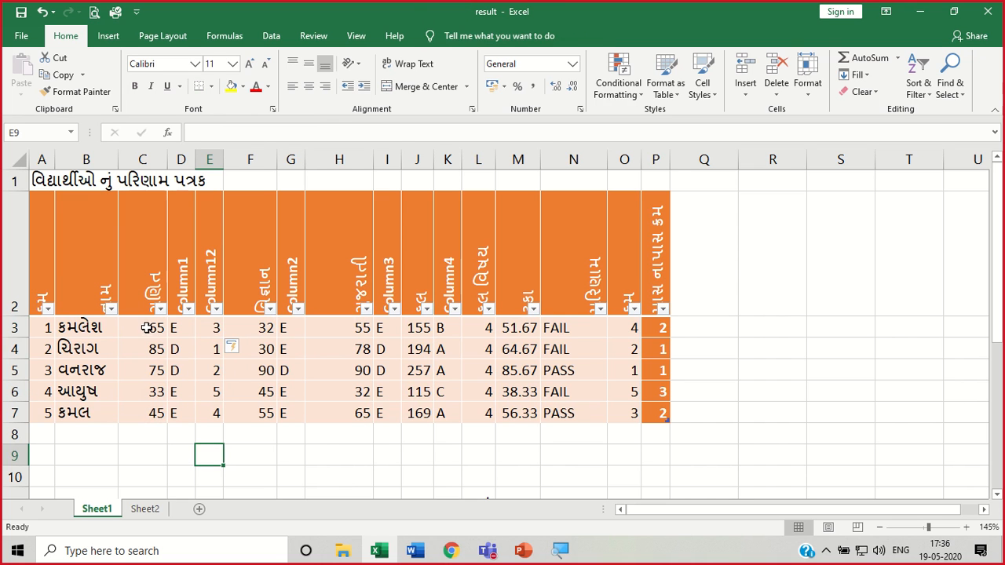
{"action": "left_click", "coordinate": [209, 349]}
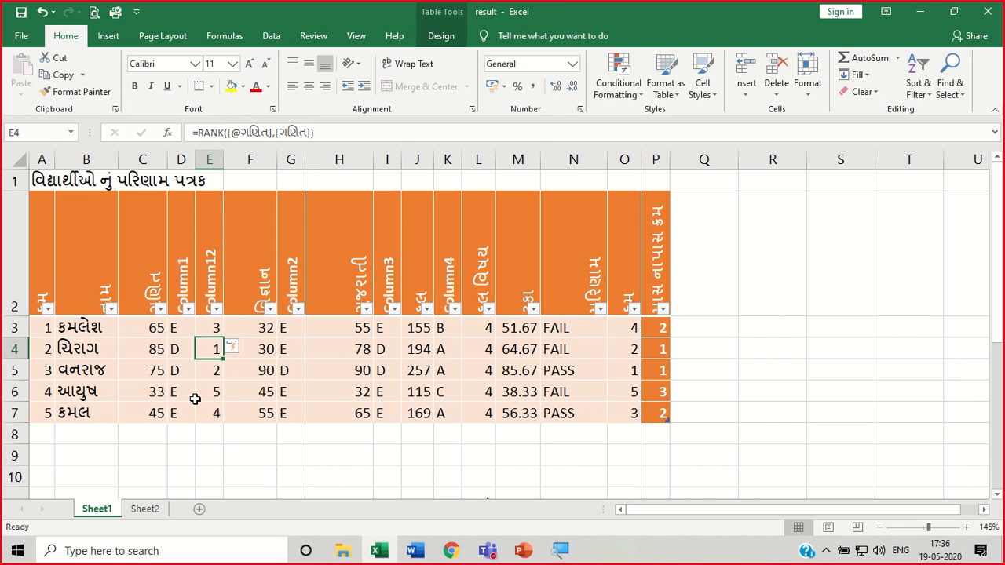
{"action": "left_click", "coordinate": [212, 371]}
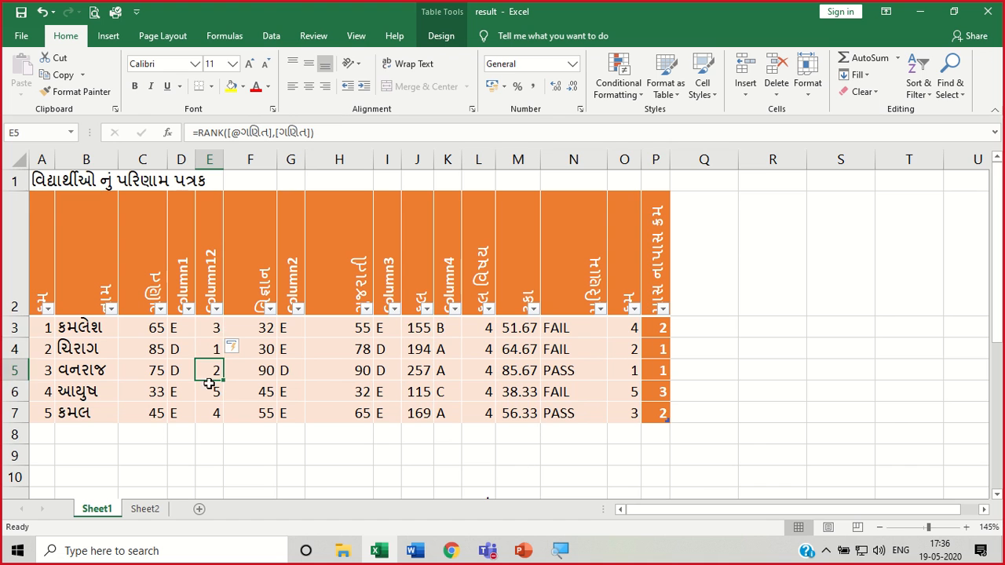
{"action": "left_click", "coordinate": [211, 326]}
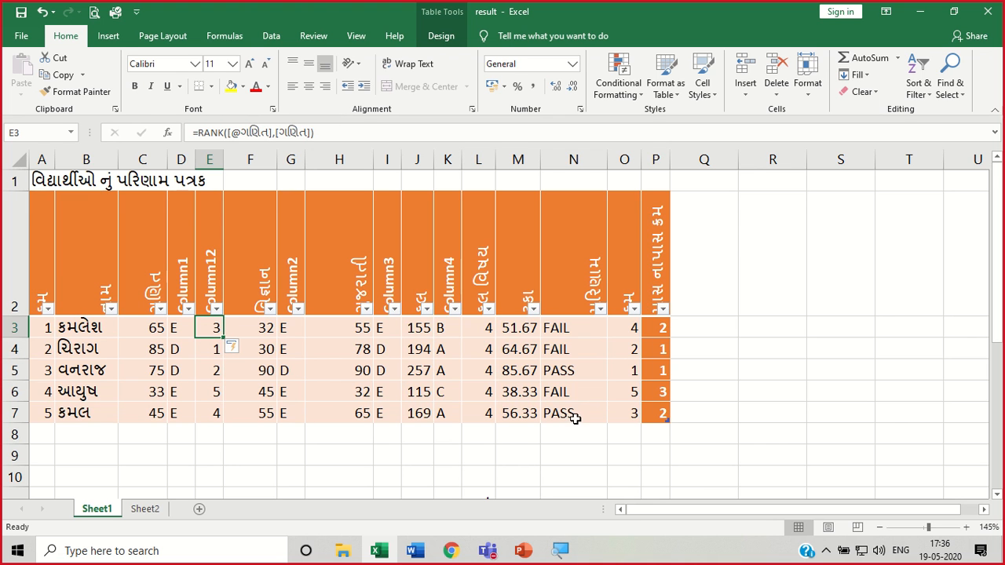
{"action": "key", "text": "ctrl+z"}
{"action": "key", "text": "ctrl+z"}
{"action": "key", "text": "ctrl+z"}
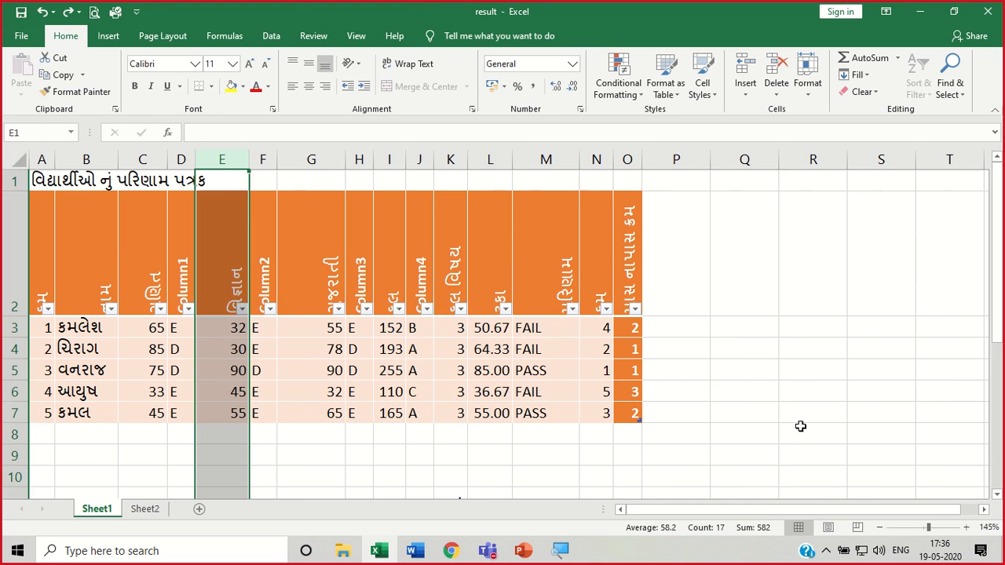
Review the tables on the sheet and examine the formulas for percentage in L3, result in M4 and grade in D3.
{"action": "left_click", "coordinate": [798, 427]}
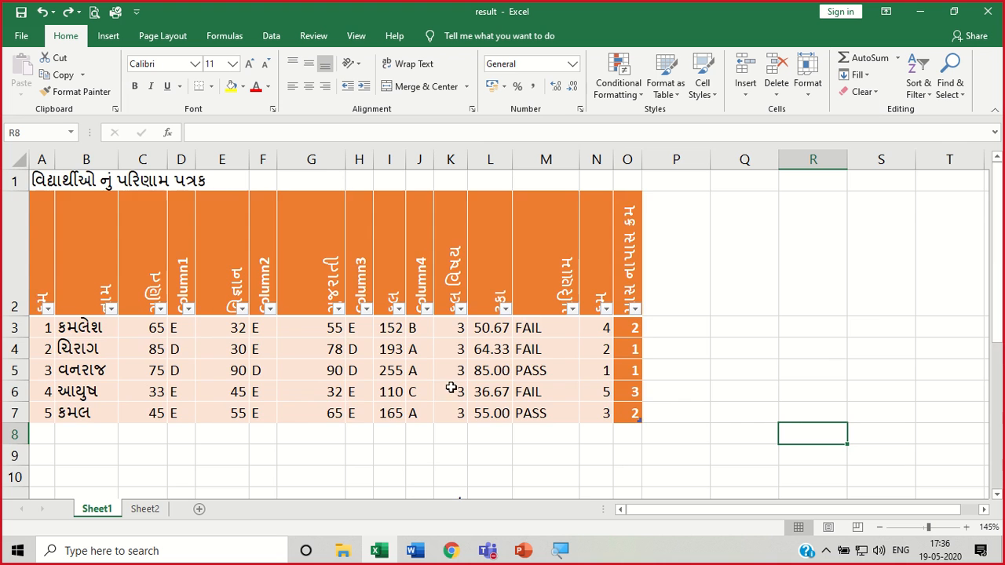
{"action": "scroll", "coordinate": [452, 387], "scroll_direction": "down", "scroll_amount": 4}
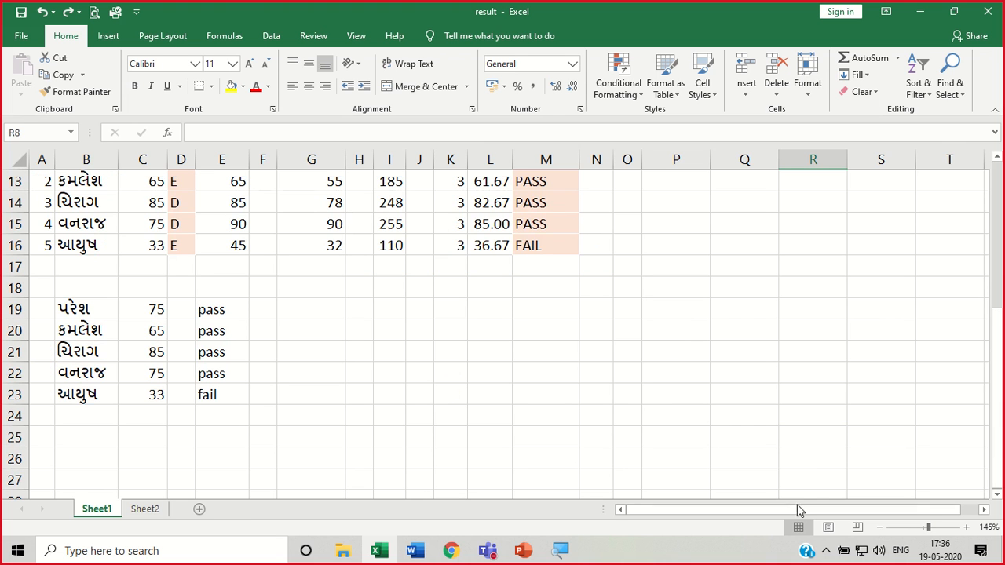
{"action": "left_click_drag", "start_coordinate": [799, 511], "coordinate": [514, 487]}
{"action": "scroll", "coordinate": [456, 442], "scroll_direction": "up", "scroll_amount": 3}
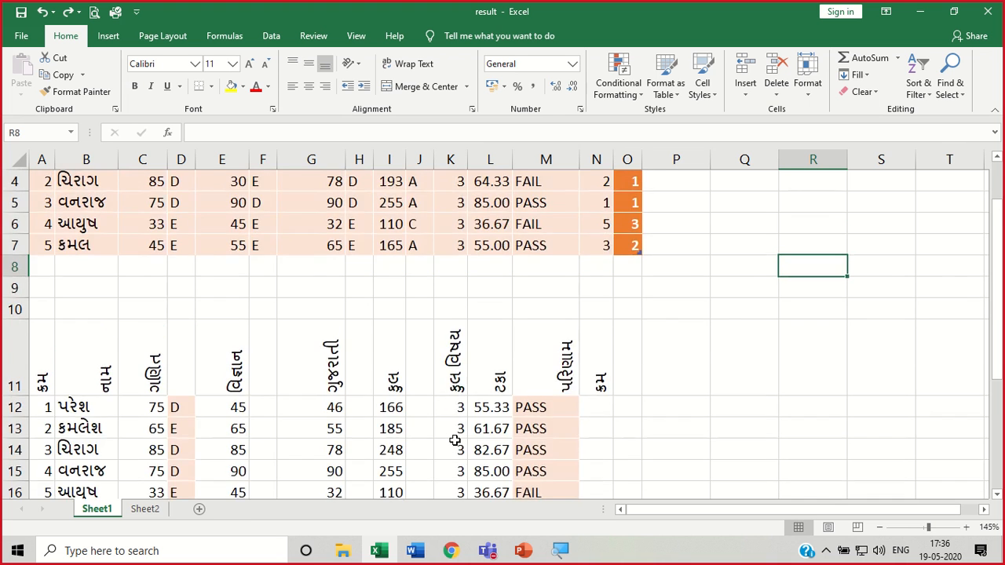
{"action": "scroll", "coordinate": [455, 442], "scroll_direction": "up", "scroll_amount": 1}
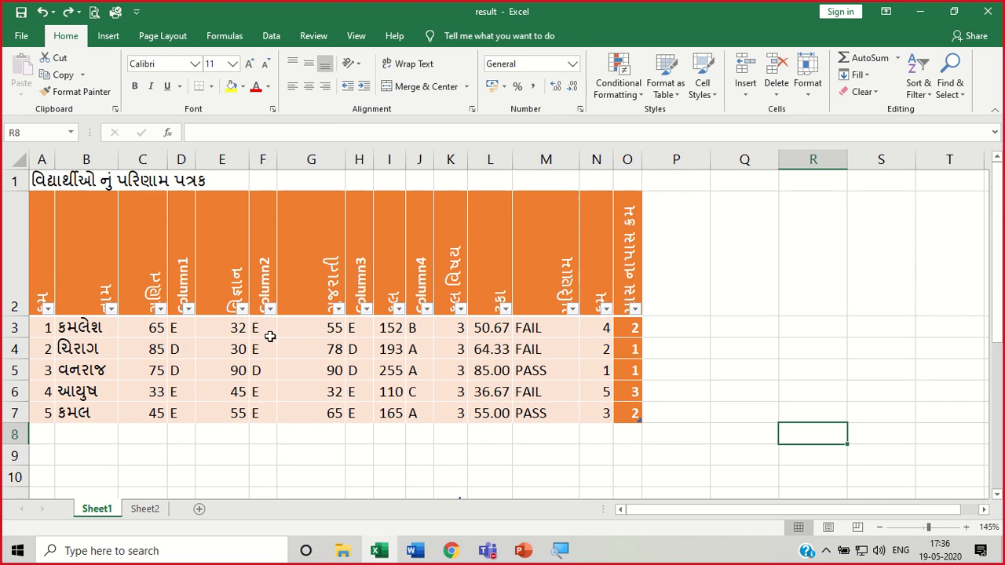
{"action": "left_click", "coordinate": [482, 329]}
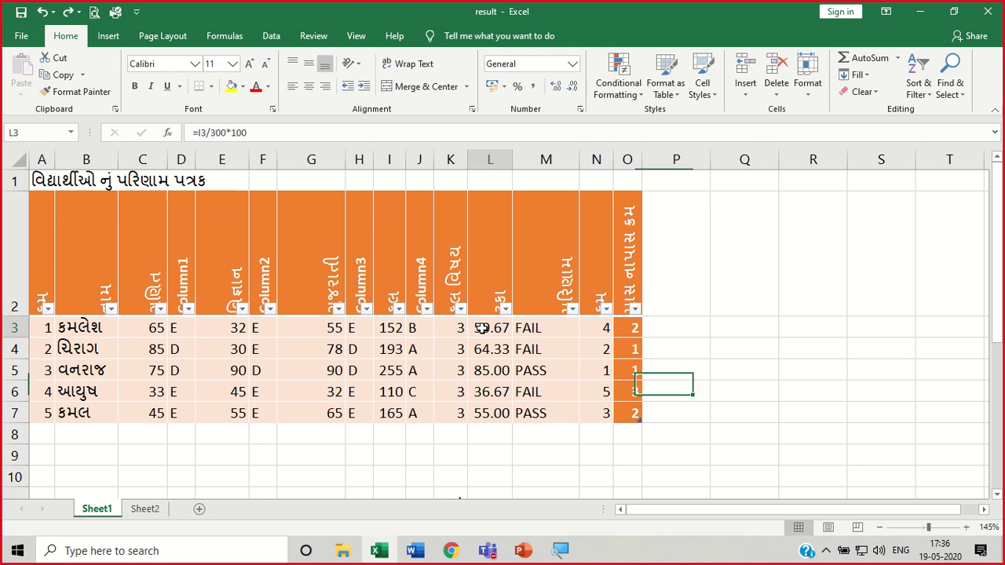
{"action": "left_click", "coordinate": [539, 333]}
{"action": "left_click", "coordinate": [539, 348]}
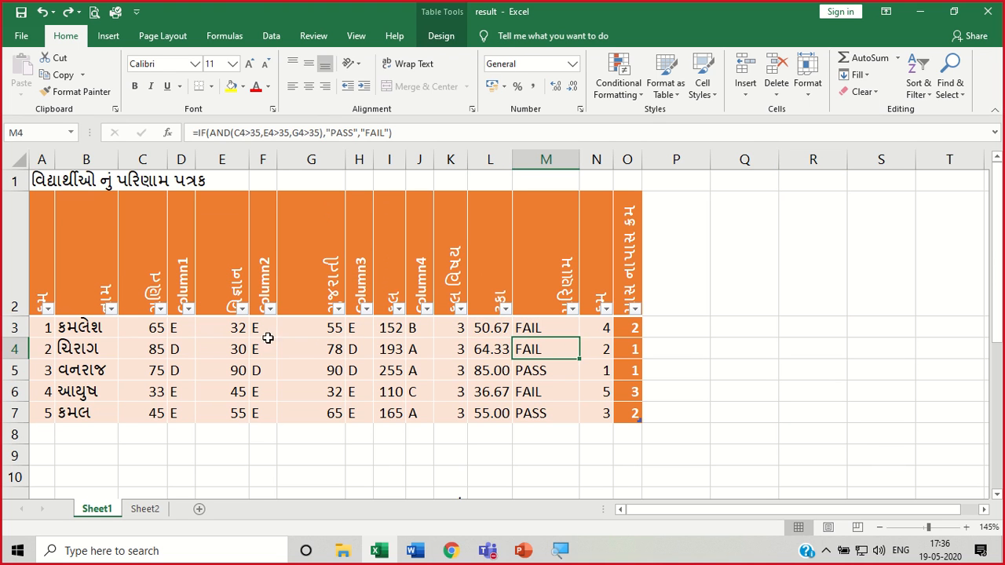
{"action": "left_click", "coordinate": [187, 334]}
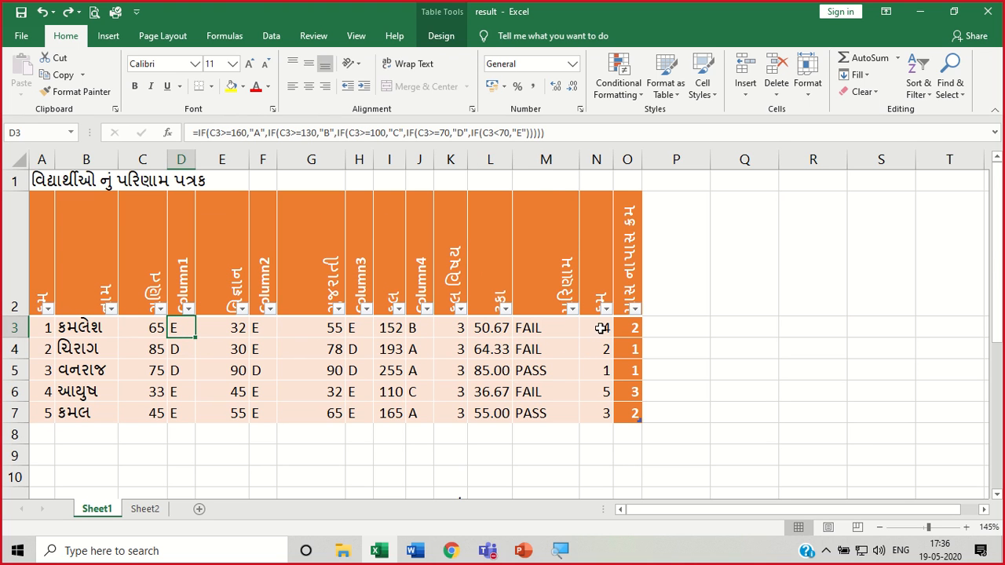
{"action": "scroll", "coordinate": [774, 348], "scroll_direction": "down", "scroll_amount": 2}
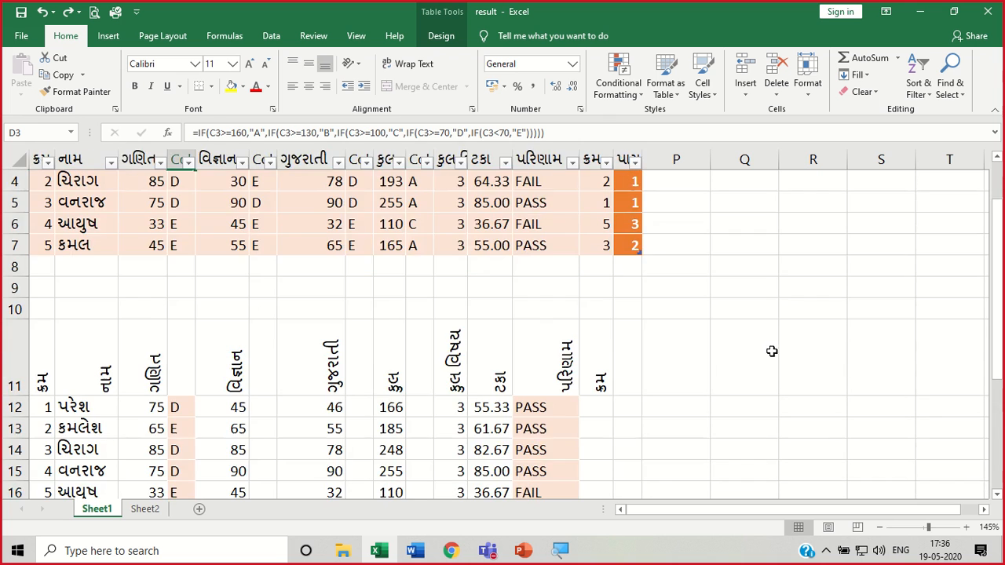
{"action": "scroll", "coordinate": [766, 340], "scroll_direction": "up", "scroll_amount": 2}
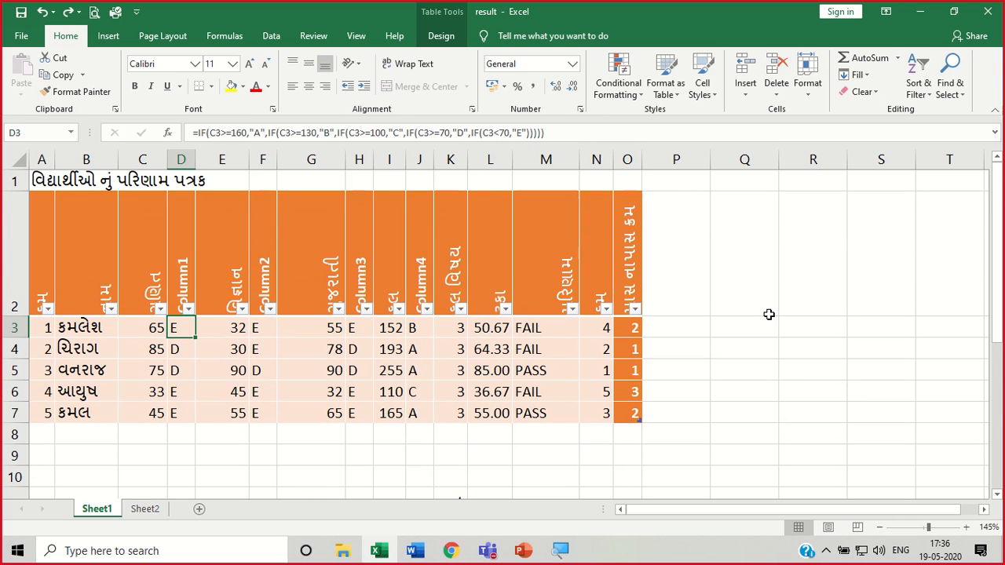
{"action": "left_click", "coordinate": [767, 311]}
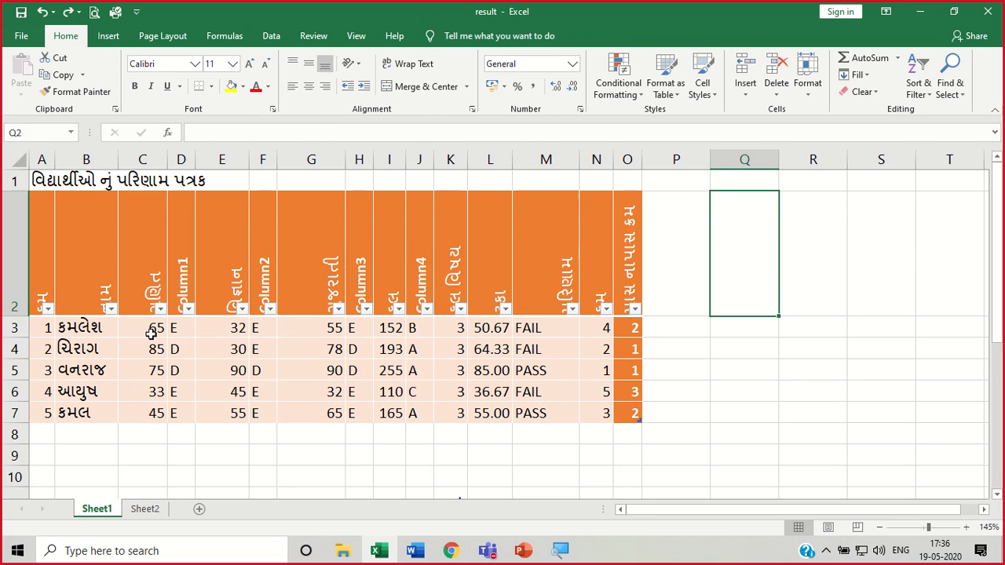
{"action": "left_click_drag", "start_coordinate": [149, 326], "coordinate": [456, 406]}
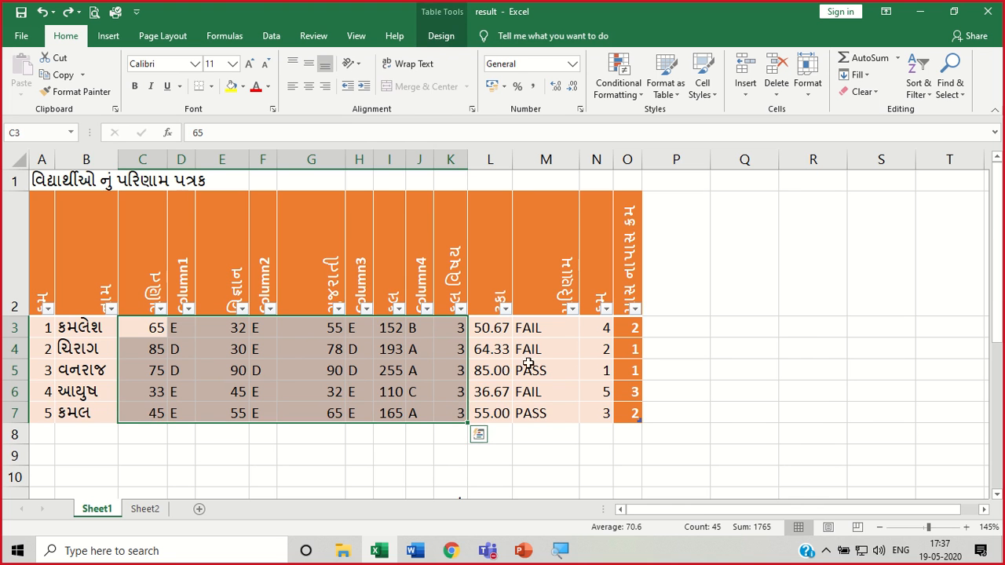
{"action": "left_click", "coordinate": [798, 333]}
{"action": "scroll", "coordinate": [633, 345], "scroll_direction": "down", "scroll_amount": 2}
{"action": "scroll", "coordinate": [633, 345], "scroll_direction": "up", "scroll_amount": 2}
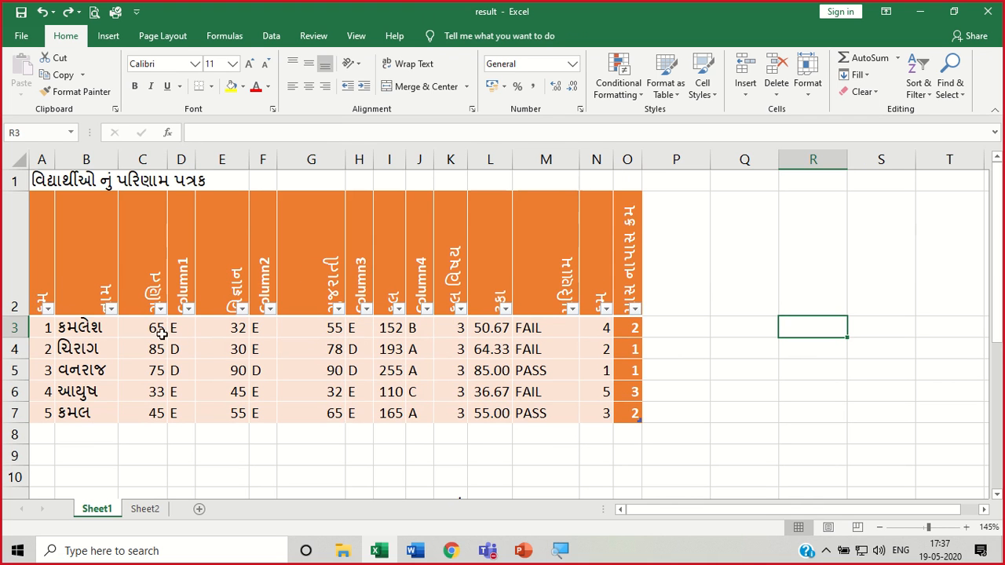
Create a Greater Than highlight rule for the subject marks and grades in C3:H7 with 70 as the limit.
{"action": "left_click_drag", "start_coordinate": [161, 334], "coordinate": [357, 413]}
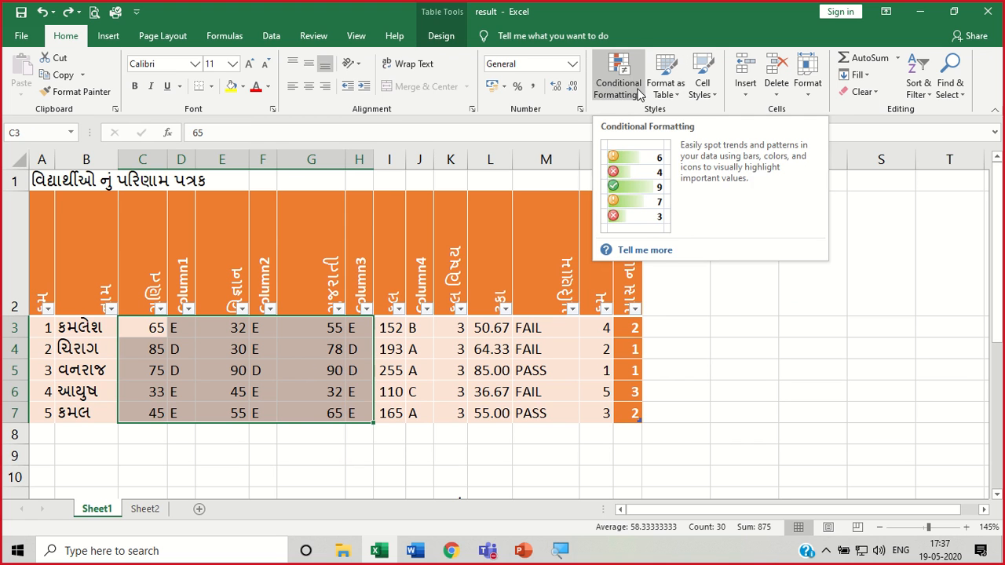
{"action": "left_click", "coordinate": [637, 94]}
{"action": "mouse_move", "coordinate": [658, 124]}
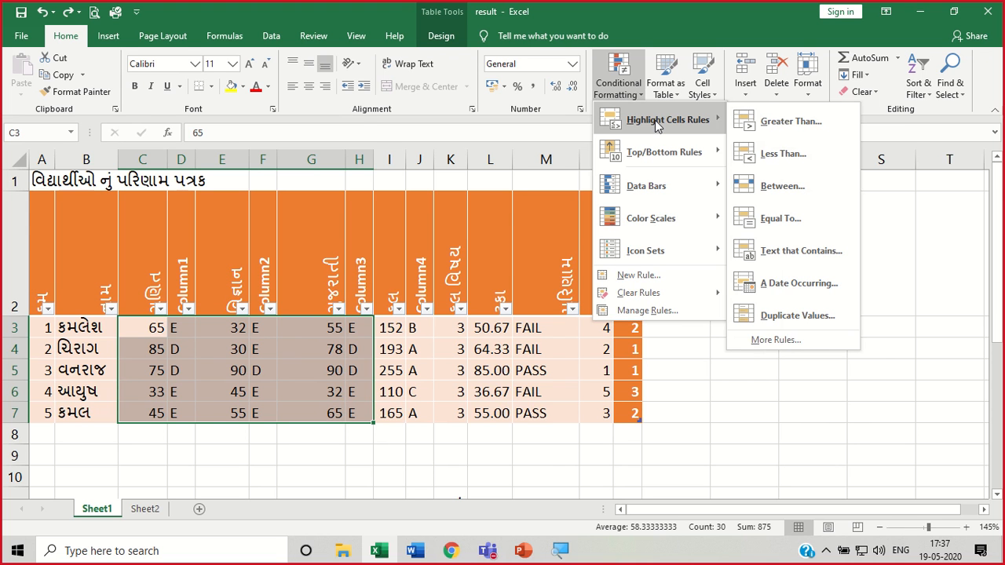
{"action": "left_click", "coordinate": [775, 123]}
{"action": "type", "text": "60"}
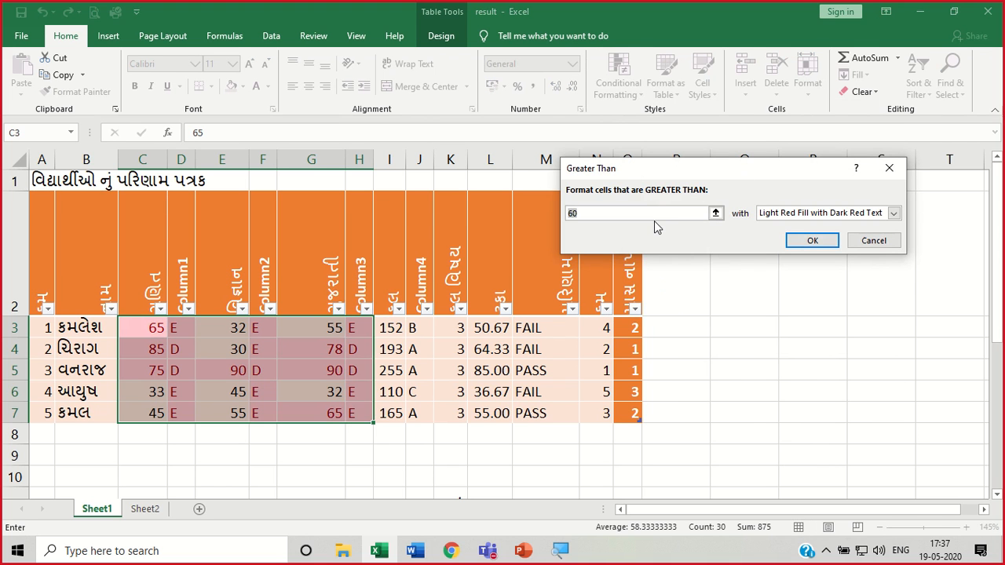
{"action": "type", "text": "70"}
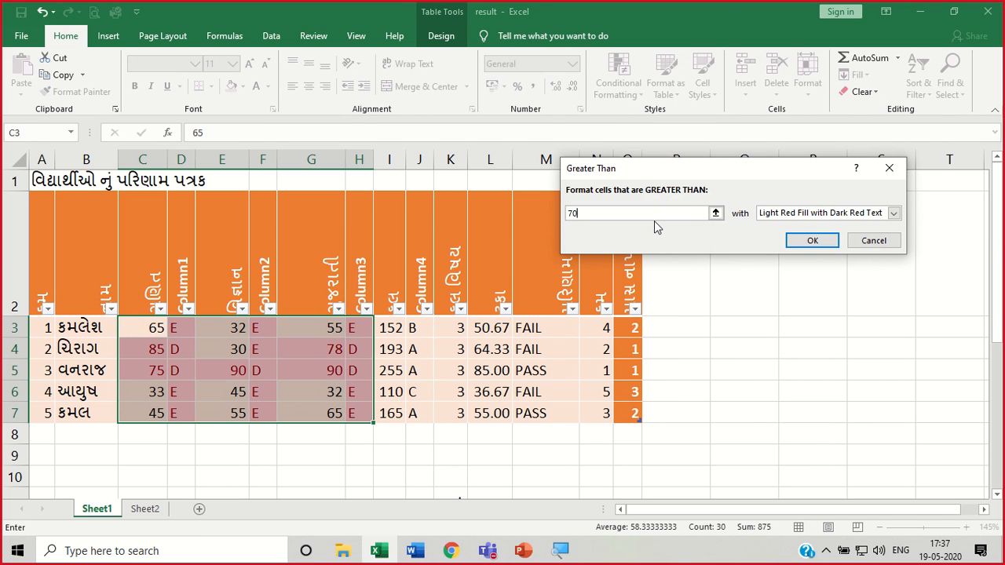
Look through the border, fill and number options of a custom format for the highlight rule, and cancel the format.
{"action": "left_click", "coordinate": [893, 213]}
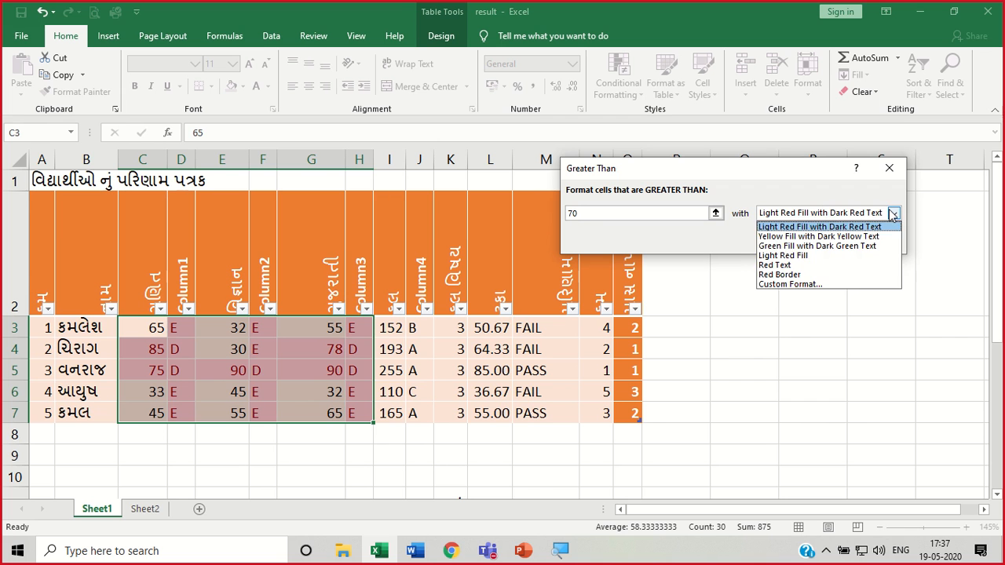
{"action": "left_click", "coordinate": [852, 285]}
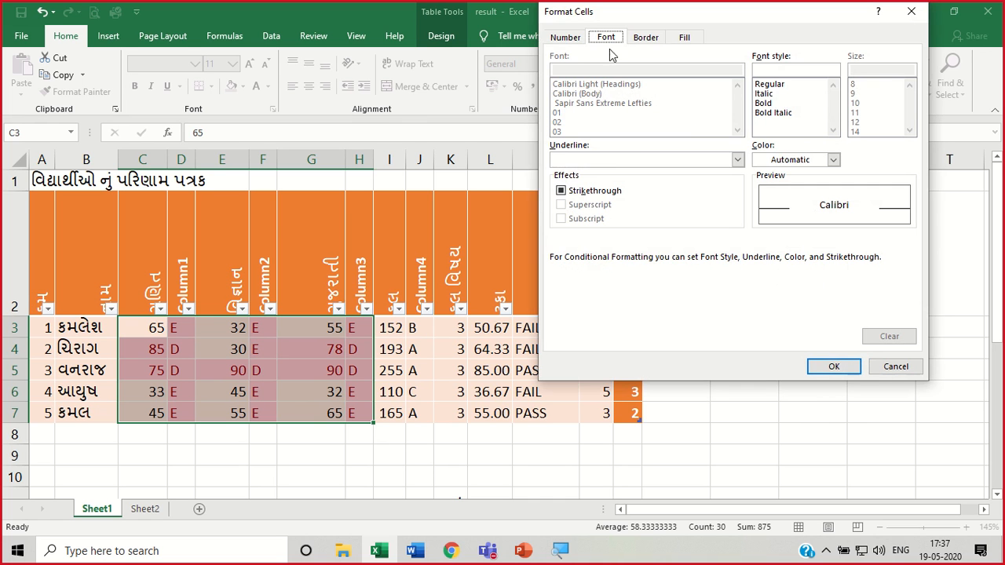
{"action": "left_click", "coordinate": [644, 39]}
{"action": "left_click", "coordinate": [680, 39]}
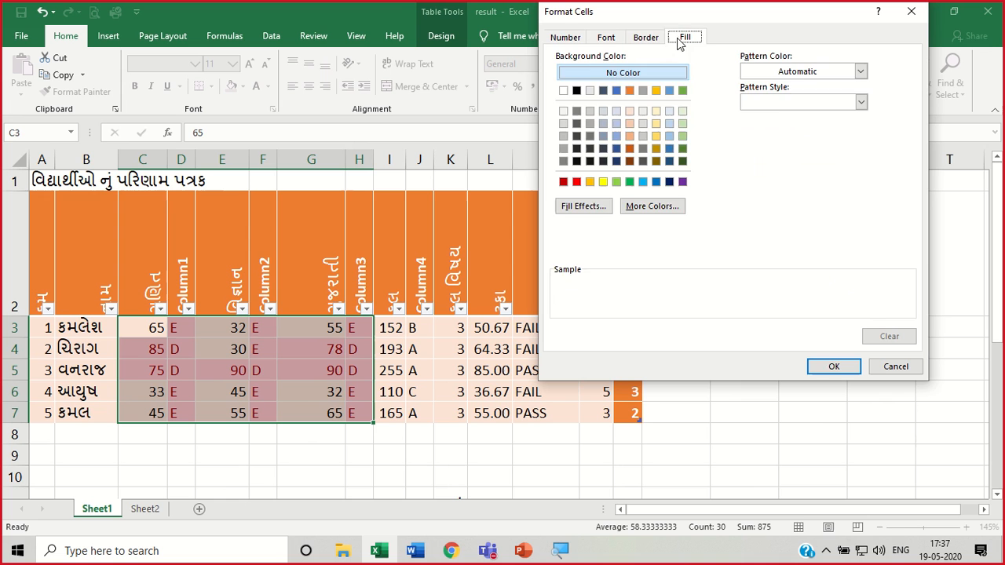
{"action": "left_click", "coordinate": [565, 39]}
{"action": "left_click", "coordinate": [896, 368]}
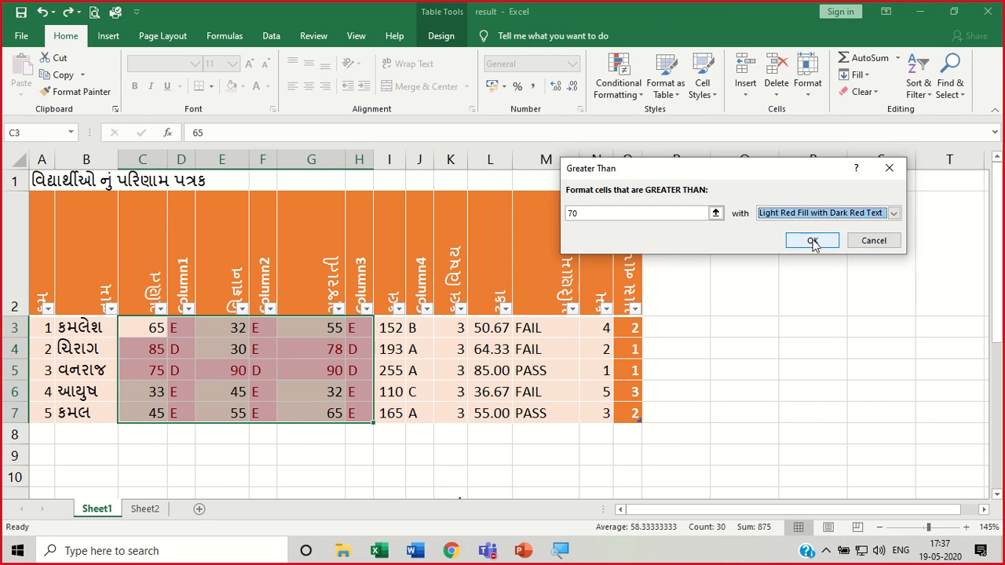
Apply the greater-than-70 rule with Light Red Fill with Dark Red Text, and select the highlighted ગણિત mark in C4.
{"action": "left_click", "coordinate": [812, 241]}
{"action": "left_click", "coordinate": [811, 326]}
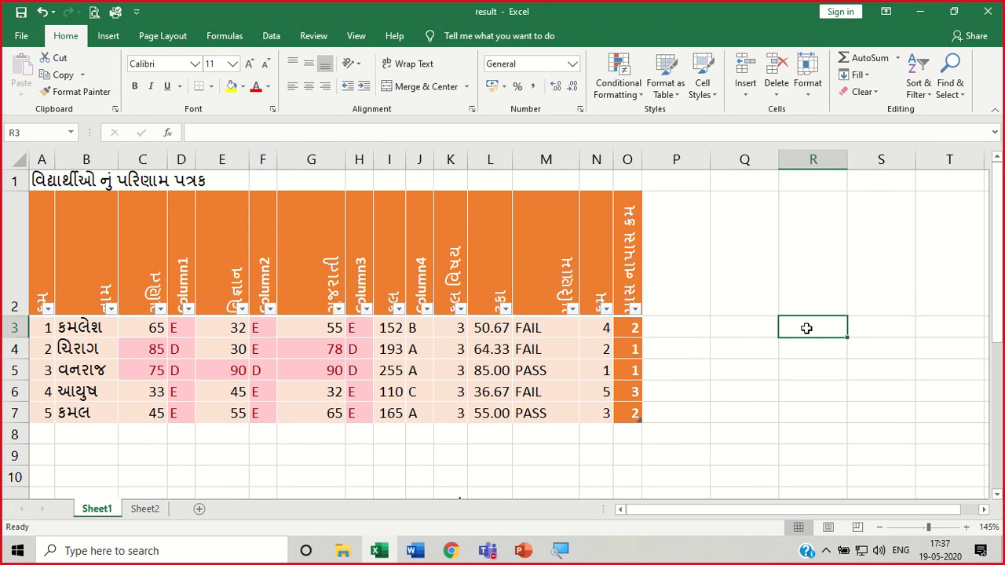
{"action": "left_click", "coordinate": [146, 350]}
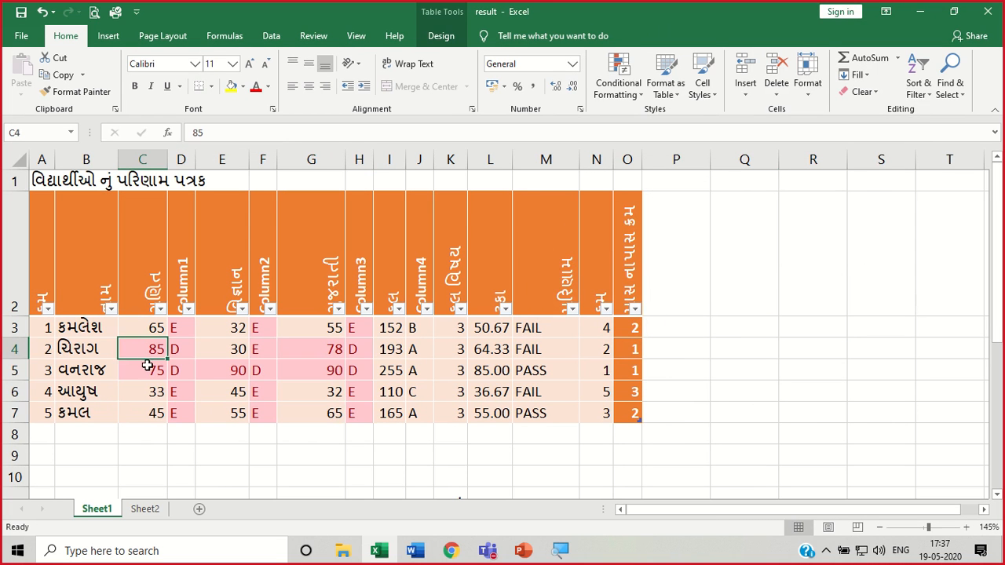
Delete the three subject grade columns Column1, Column2 and Column3 from the result table.
{"action": "left_click", "coordinate": [147, 365]}
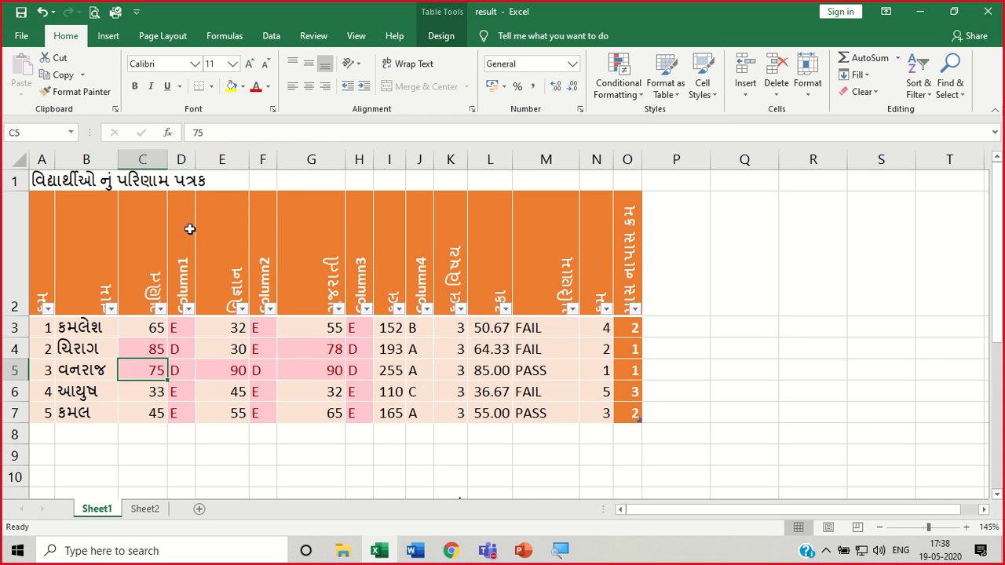
{"action": "left_click", "coordinate": [182, 160]}
{"action": "right_click", "coordinate": [186, 161]}
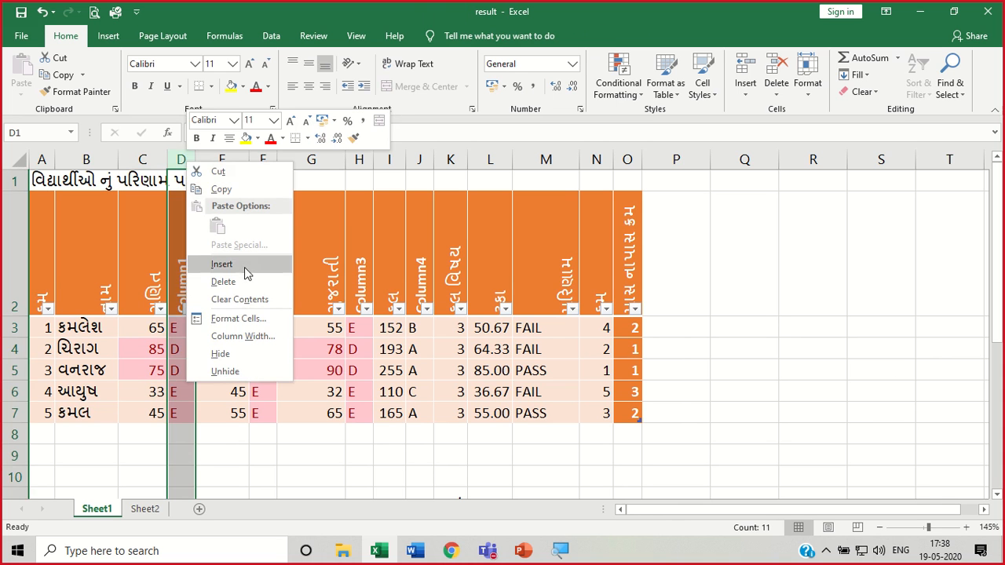
{"action": "left_click", "coordinate": [249, 283]}
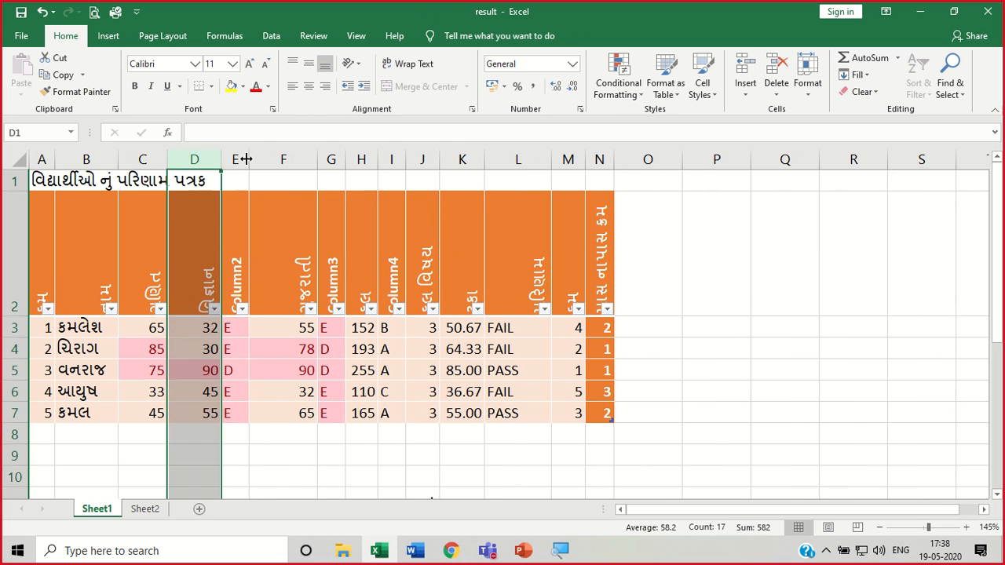
{"action": "left_click", "coordinate": [238, 159]}
{"action": "right_click", "coordinate": [238, 159]}
{"action": "left_click", "coordinate": [264, 276]}
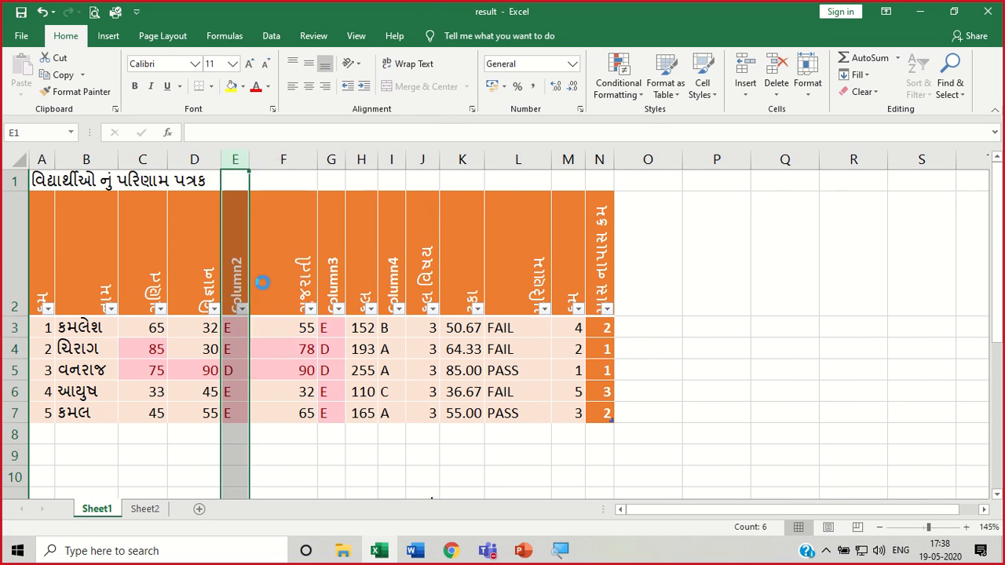
{"action": "left_click", "coordinate": [306, 160]}
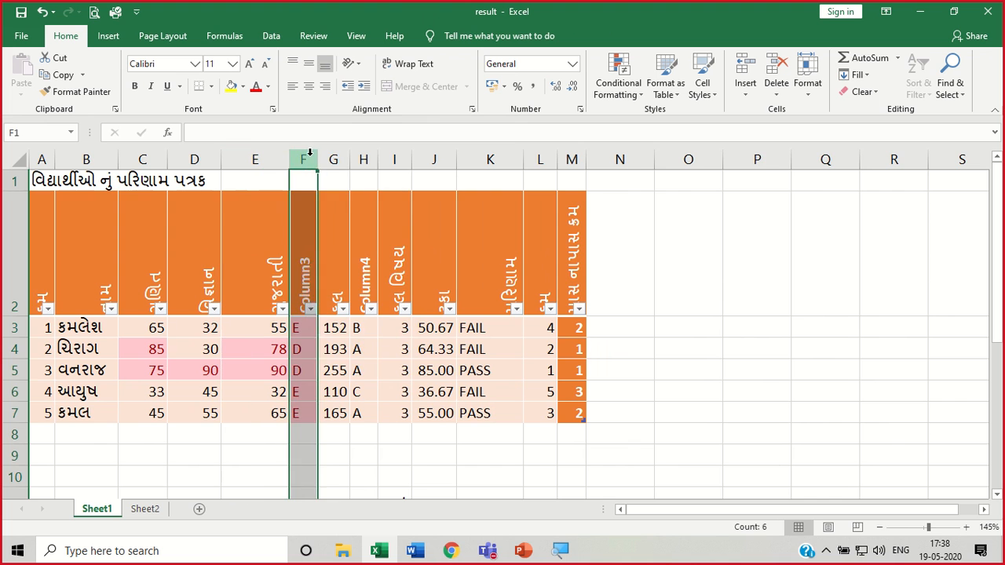
{"action": "right_click", "coordinate": [311, 159]}
{"action": "left_click", "coordinate": [347, 276]}
{"action": "left_click", "coordinate": [718, 371]}
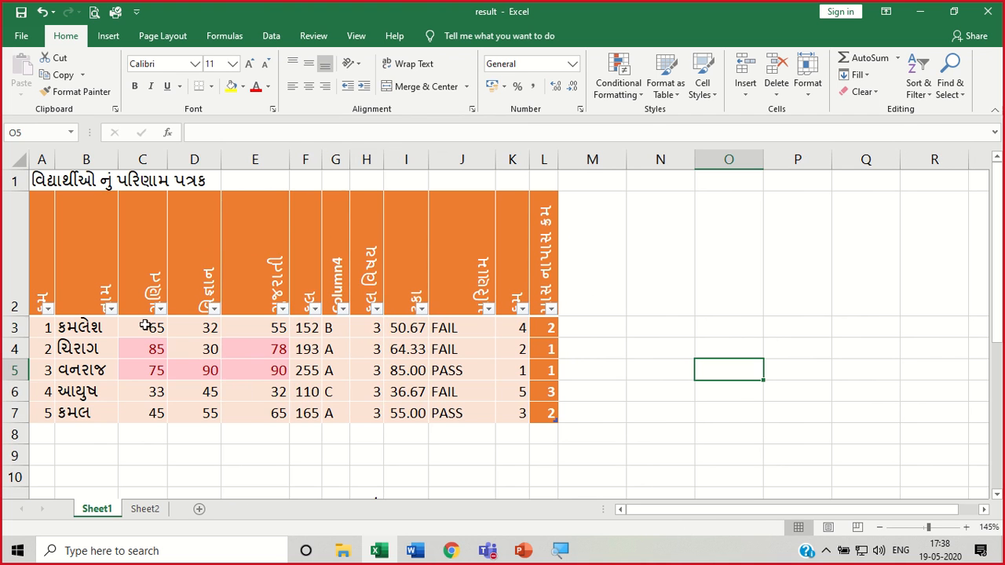
Create a Less Than highlight rule for the subject marks in C3:E7 with 70 as the limit.
{"action": "left_click_drag", "start_coordinate": [145, 325], "coordinate": [267, 412]}
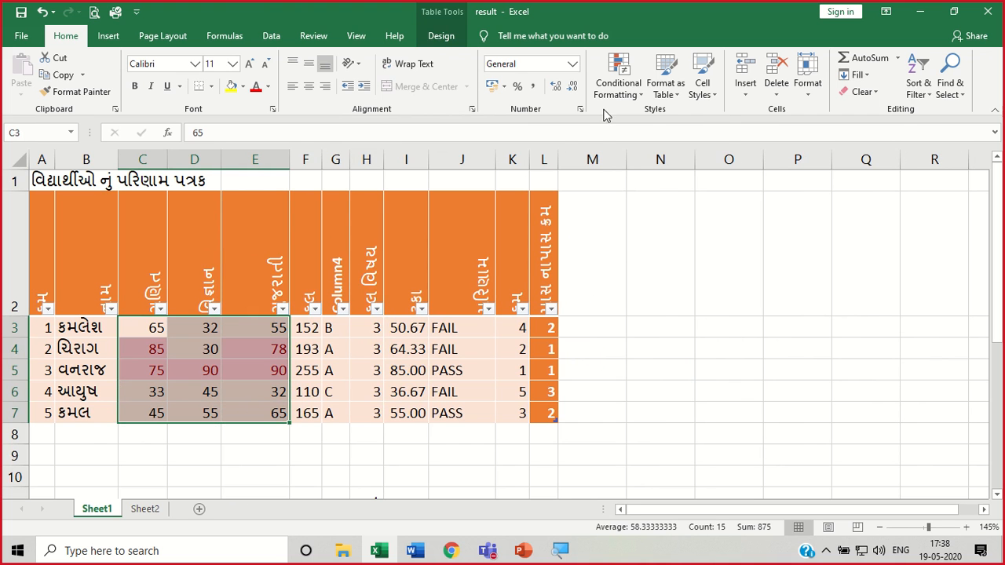
{"action": "left_click", "coordinate": [618, 79]}
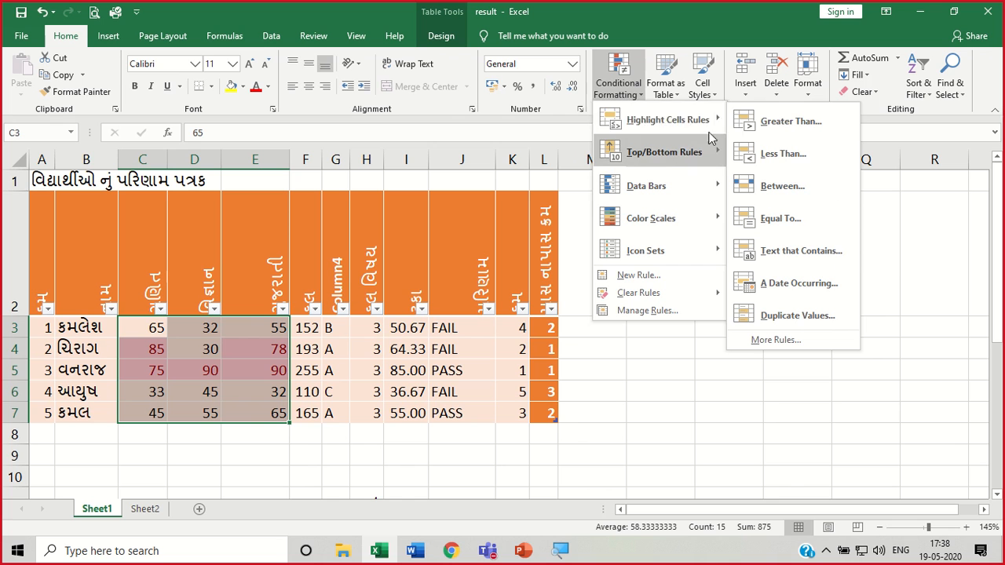
{"action": "left_click", "coordinate": [780, 154]}
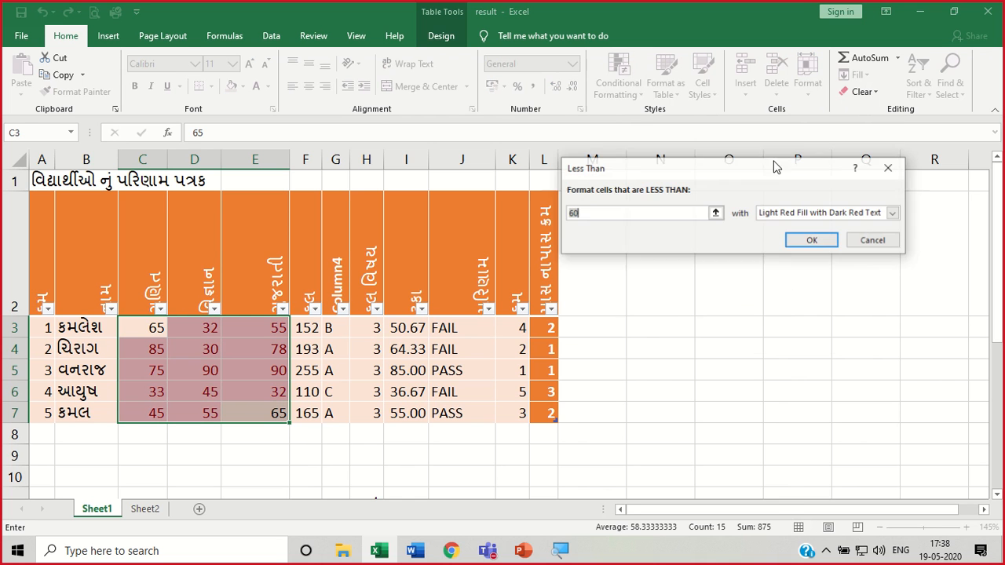
{"action": "type", "text": "70"}
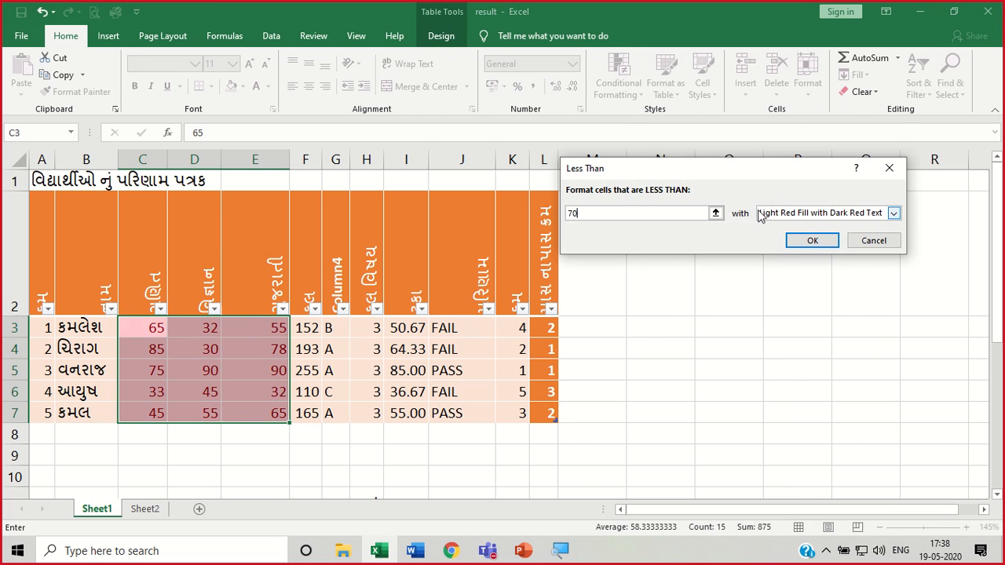
Give the less-than-70 rule a custom format with a standard green fill and apply it to the marks.
{"action": "left_click", "coordinate": [894, 213]}
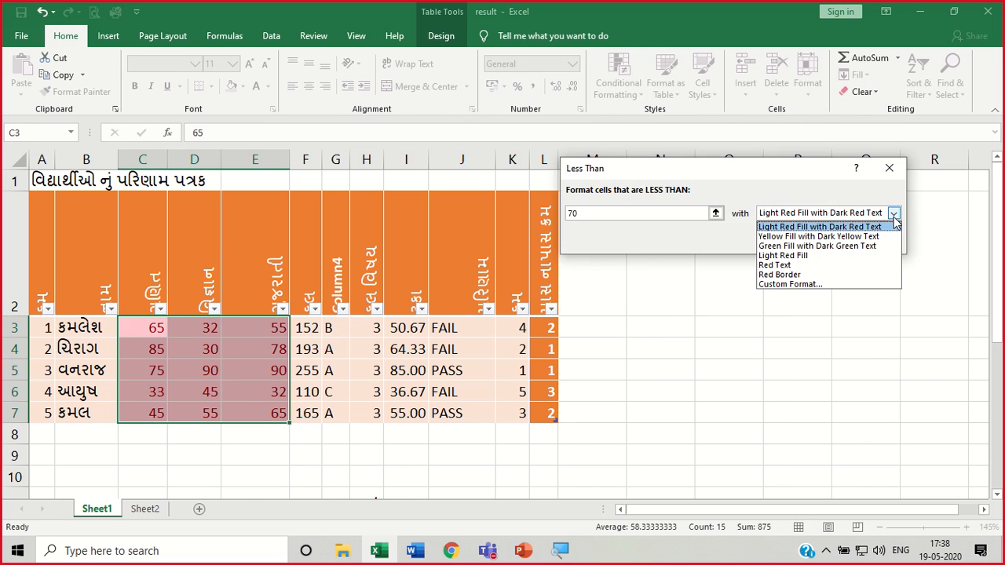
{"action": "left_click", "coordinate": [869, 285]}
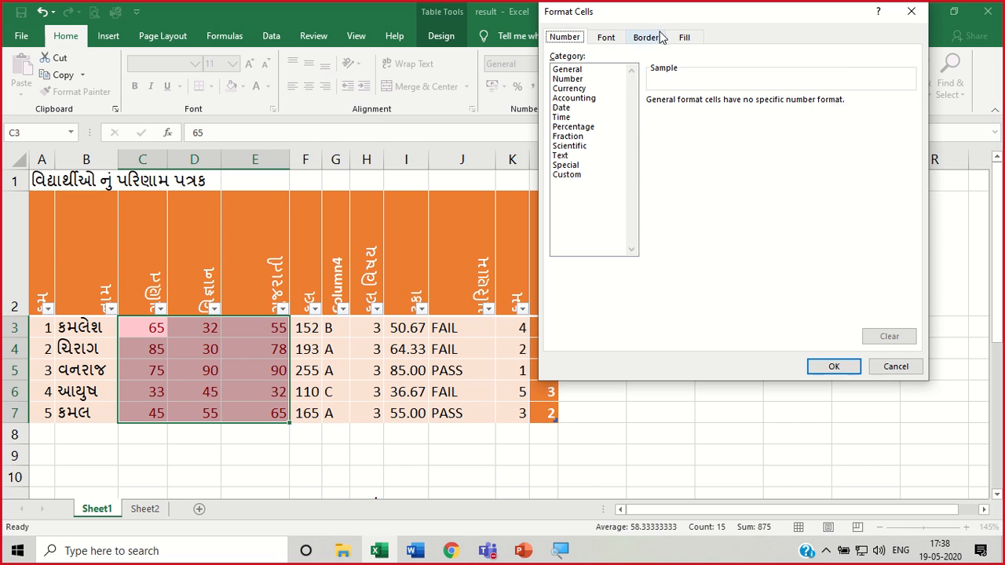
{"action": "left_click", "coordinate": [605, 40]}
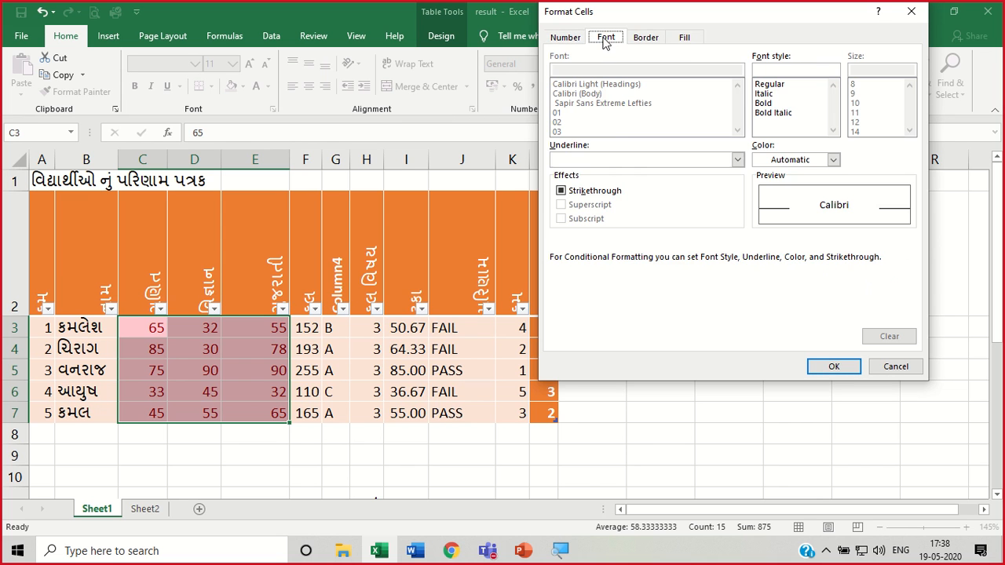
{"action": "left_click", "coordinate": [686, 39]}
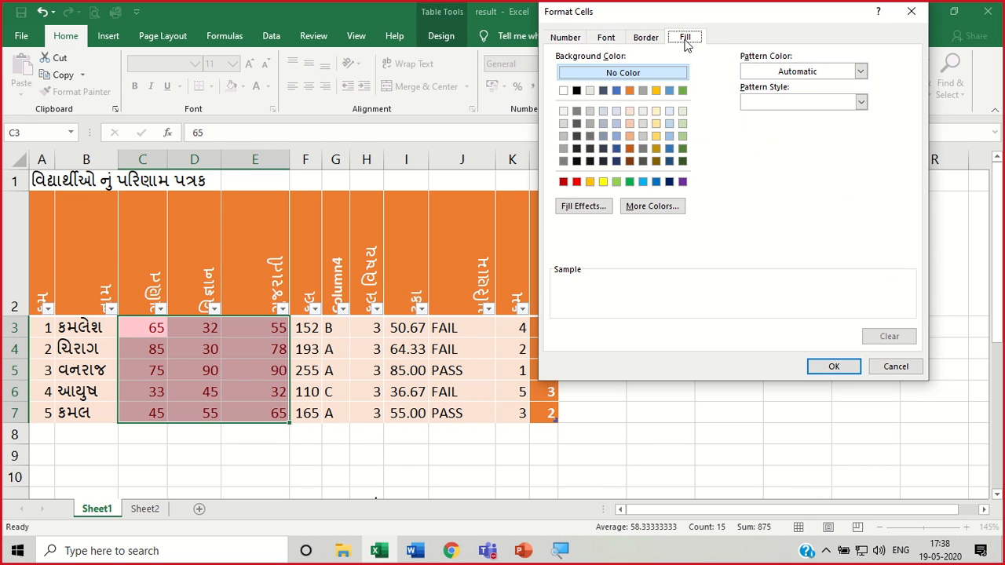
{"action": "left_click", "coordinate": [629, 182]}
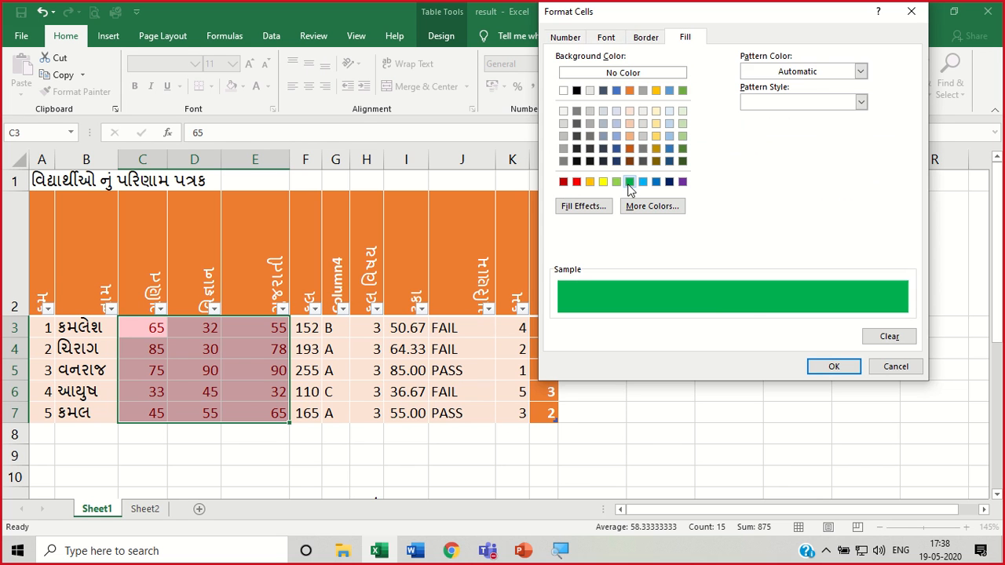
{"action": "left_click", "coordinate": [832, 367]}
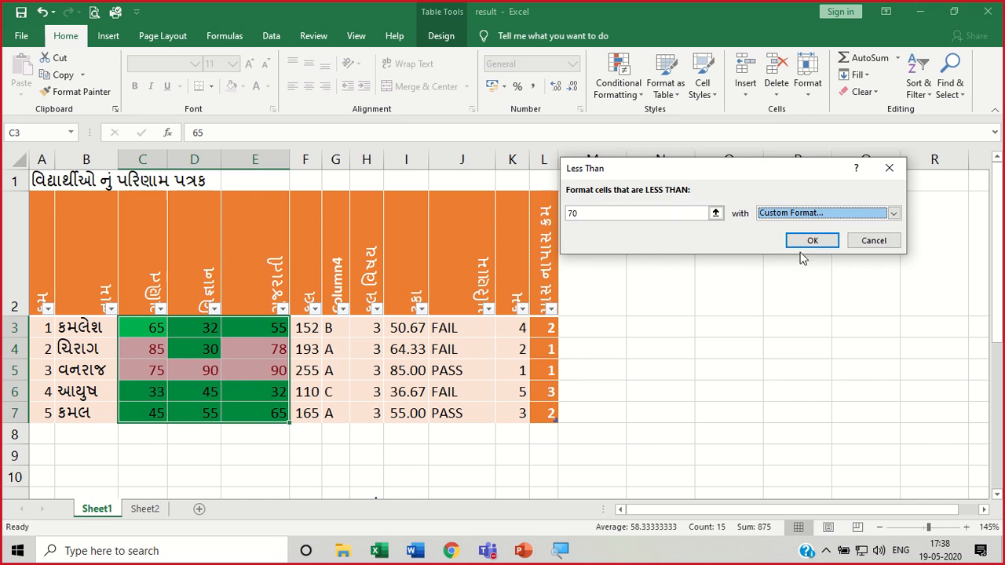
{"action": "left_click", "coordinate": [805, 242]}
{"action": "left_click", "coordinate": [781, 330]}
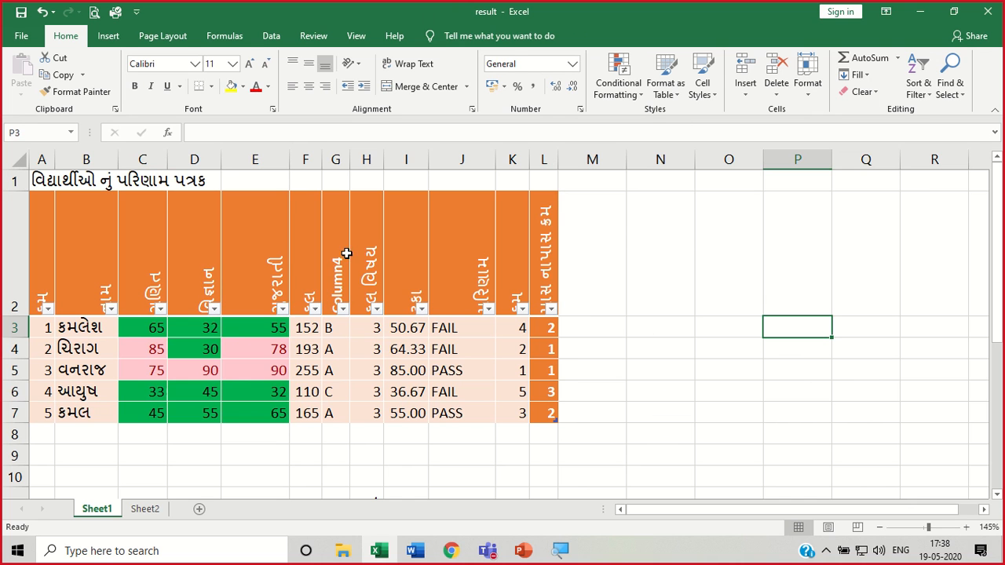
Create another Less Than highlight rule for C3:E7 with 60 as the limit and open its custom format.
{"action": "left_click_drag", "start_coordinate": [142, 334], "coordinate": [253, 413]}
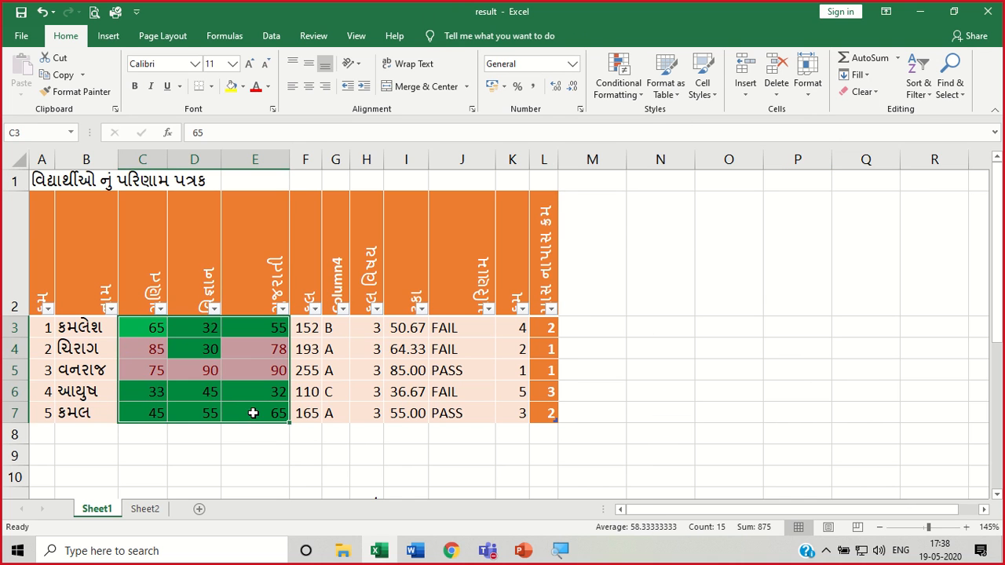
{"action": "left_click", "coordinate": [637, 95]}
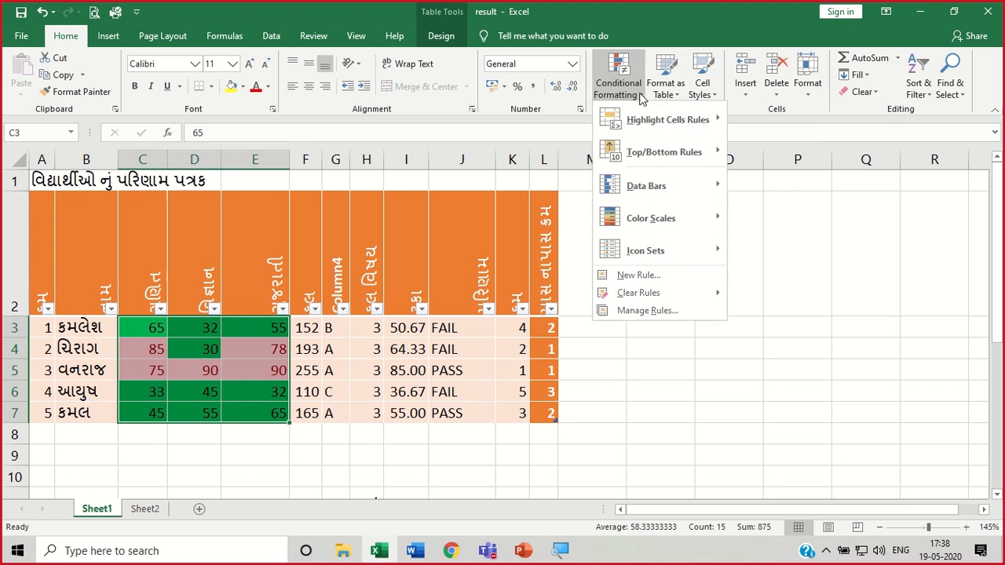
{"action": "mouse_move", "coordinate": [641, 127]}
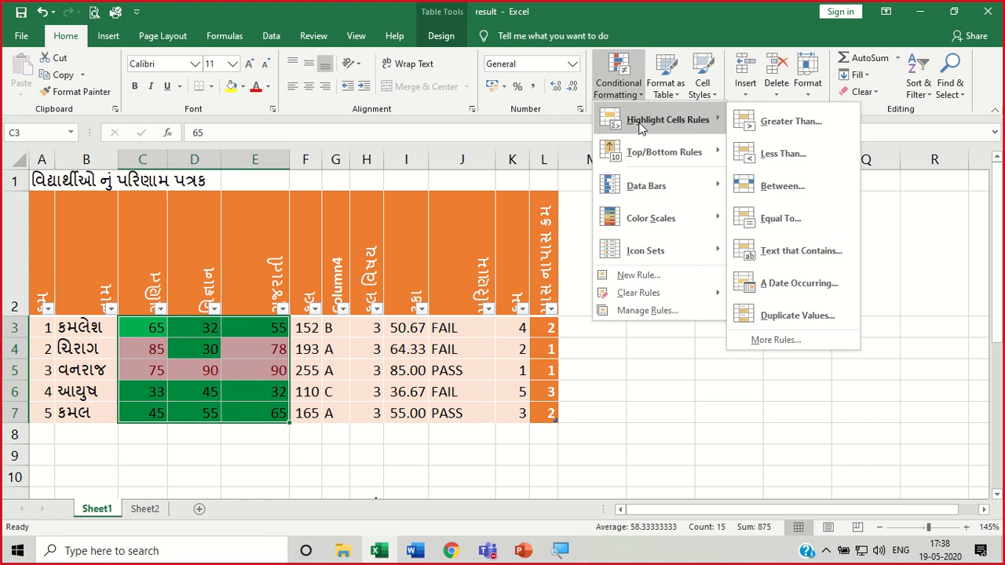
{"action": "left_click", "coordinate": [773, 156]}
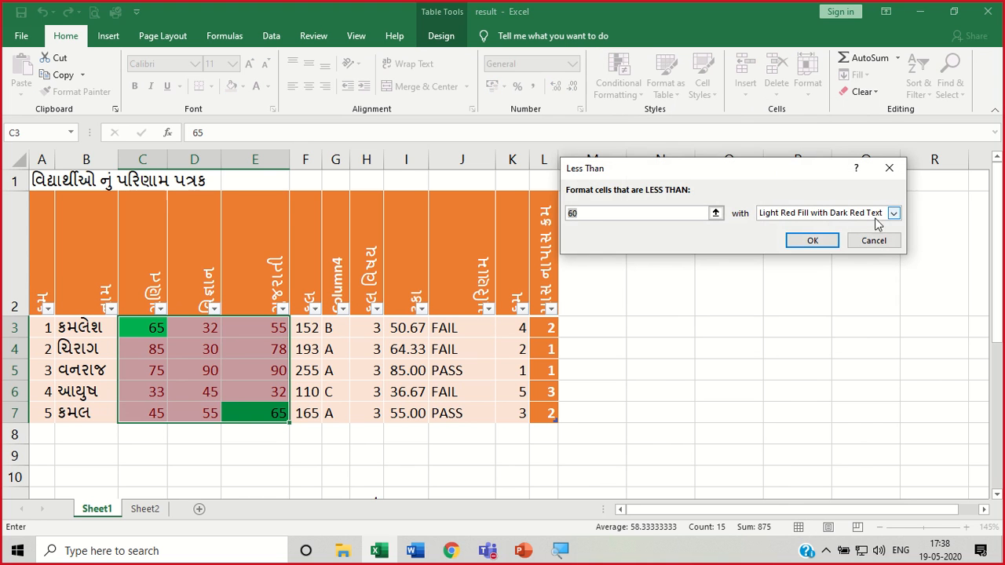
{"action": "left_click", "coordinate": [893, 214]}
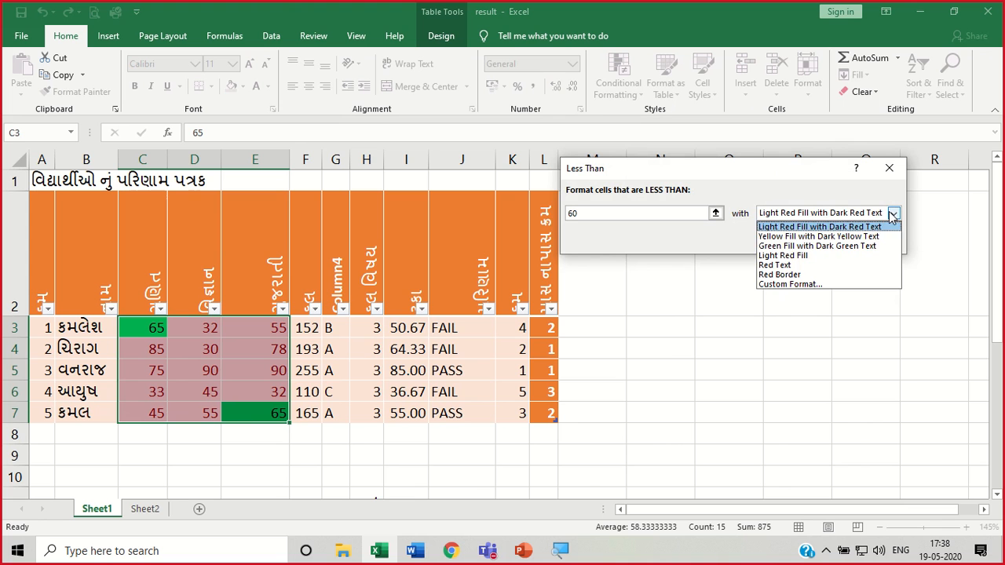
{"action": "left_click", "coordinate": [810, 285]}
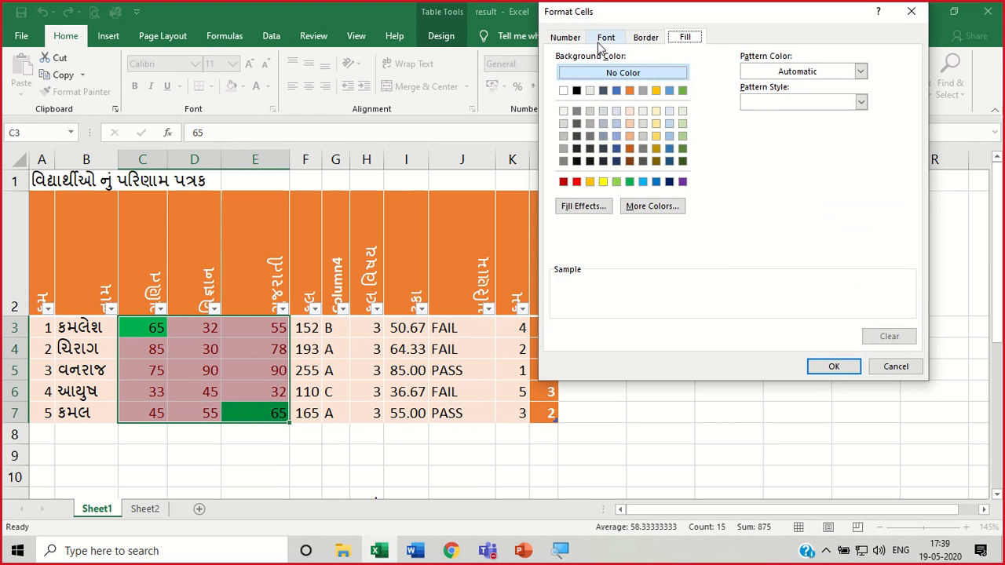
Set a green font colour and a white fill for the less-than-60 rule and apply it to the marks.
{"action": "left_click", "coordinate": [600, 43]}
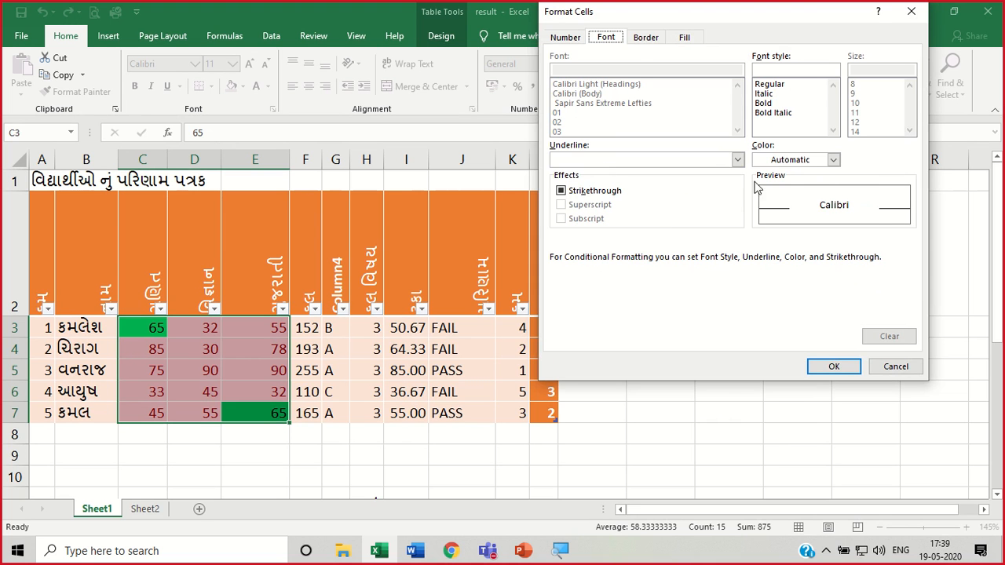
{"action": "left_click", "coordinate": [834, 160]}
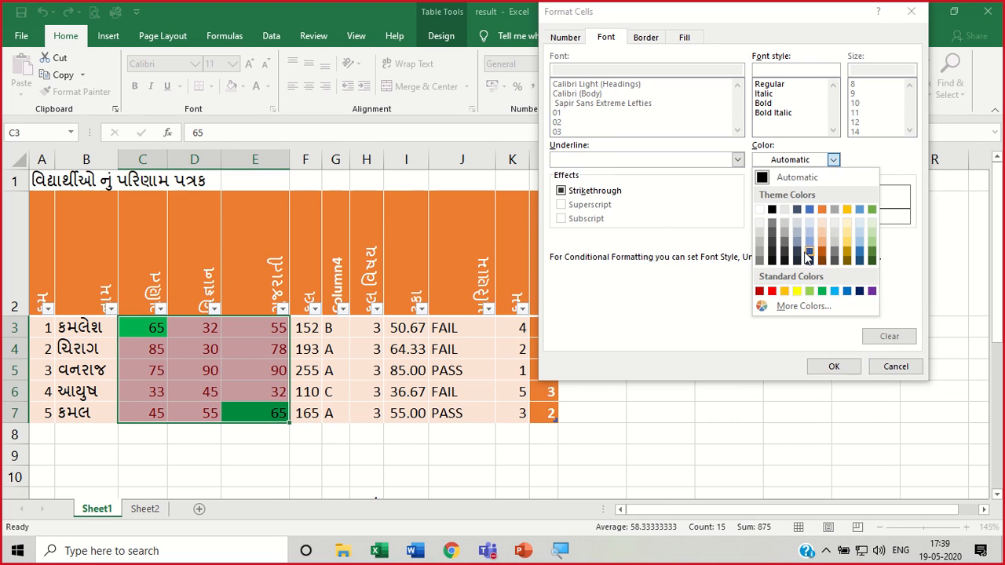
{"action": "left_click", "coordinate": [817, 289]}
{"action": "left_click", "coordinate": [687, 39]}
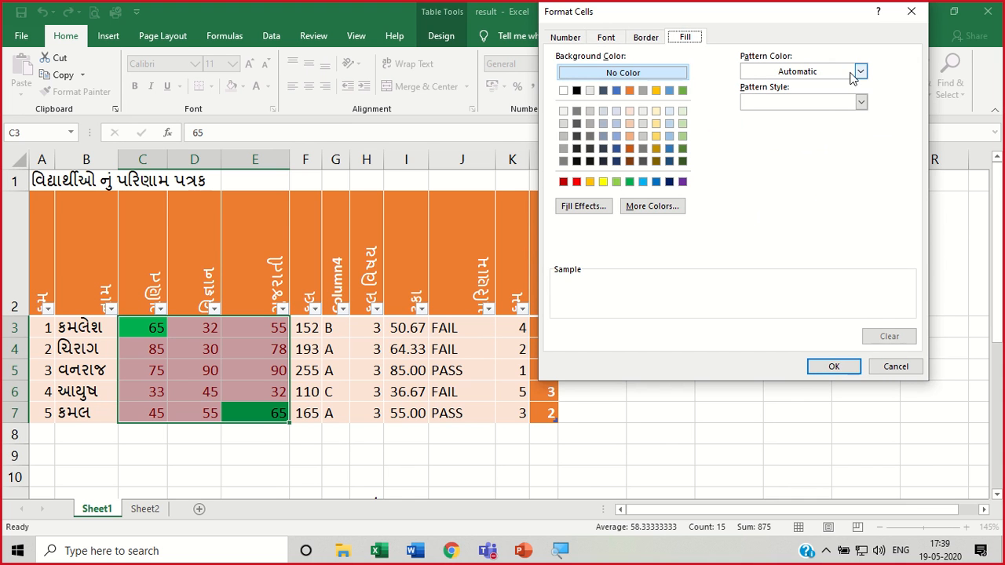
{"action": "left_click", "coordinate": [634, 74]}
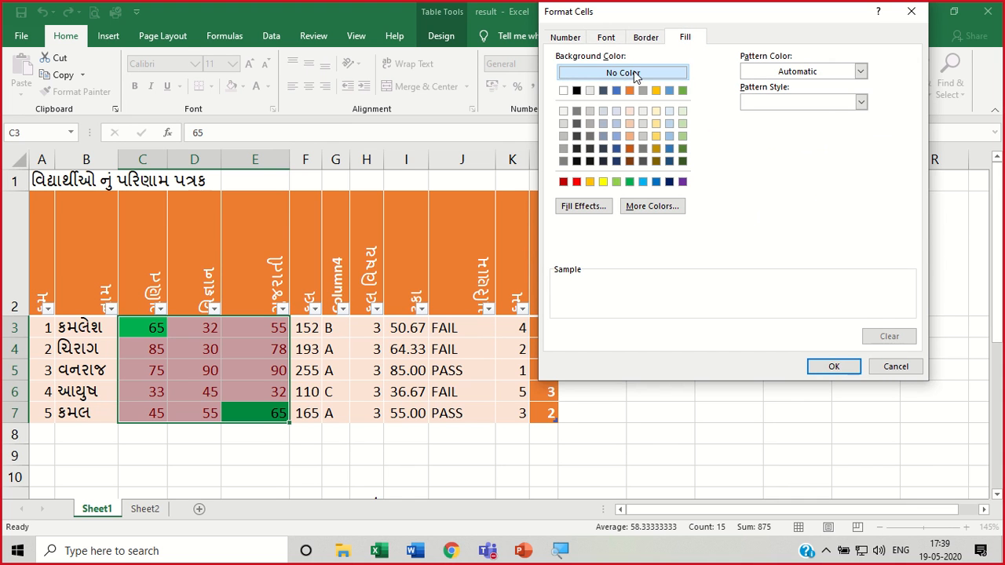
{"action": "left_click", "coordinate": [590, 123]}
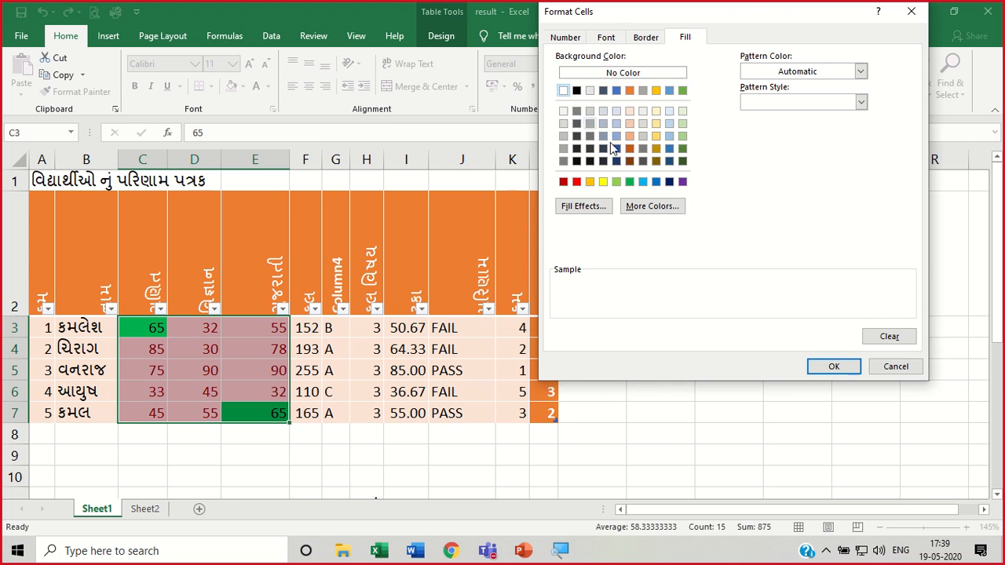
{"action": "left_click", "coordinate": [832, 367]}
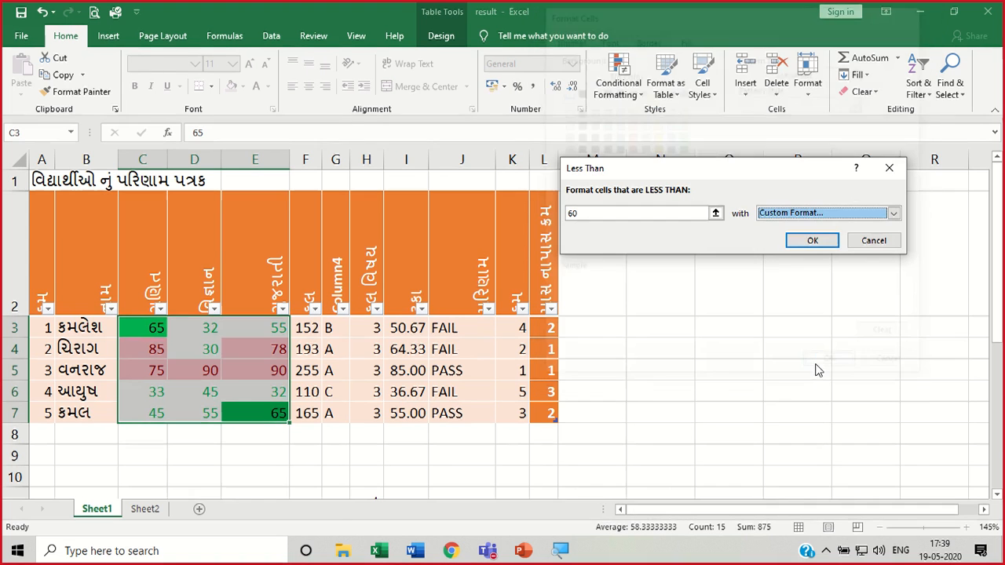
{"action": "left_click", "coordinate": [830, 242]}
{"action": "left_click", "coordinate": [774, 280]}
{"action": "left_click", "coordinate": [717, 341]}
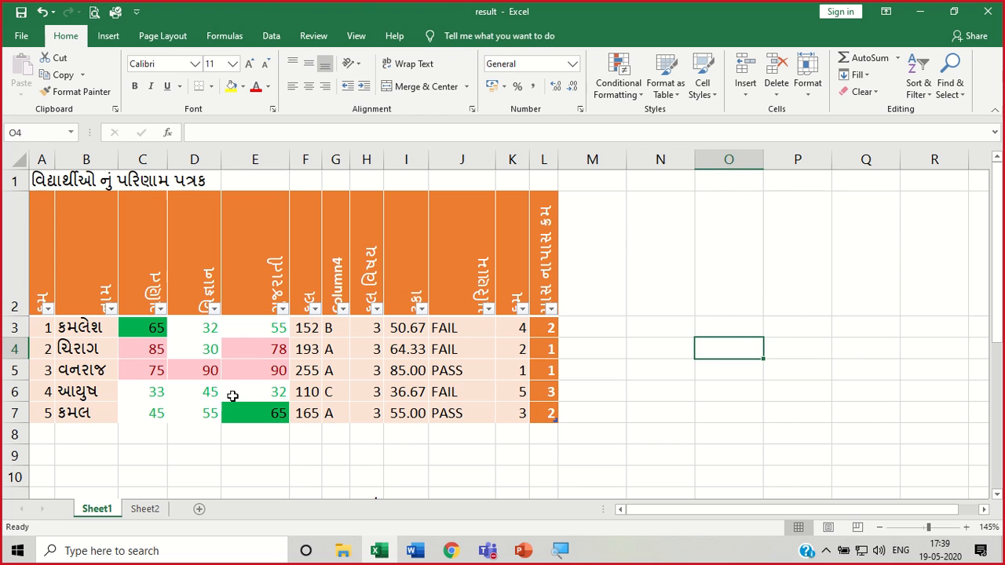
Create another Less Than highlight rule for C3:E7 with 60 as the limit and a white fill as custom format.
{"action": "left_click", "coordinate": [190, 330]}
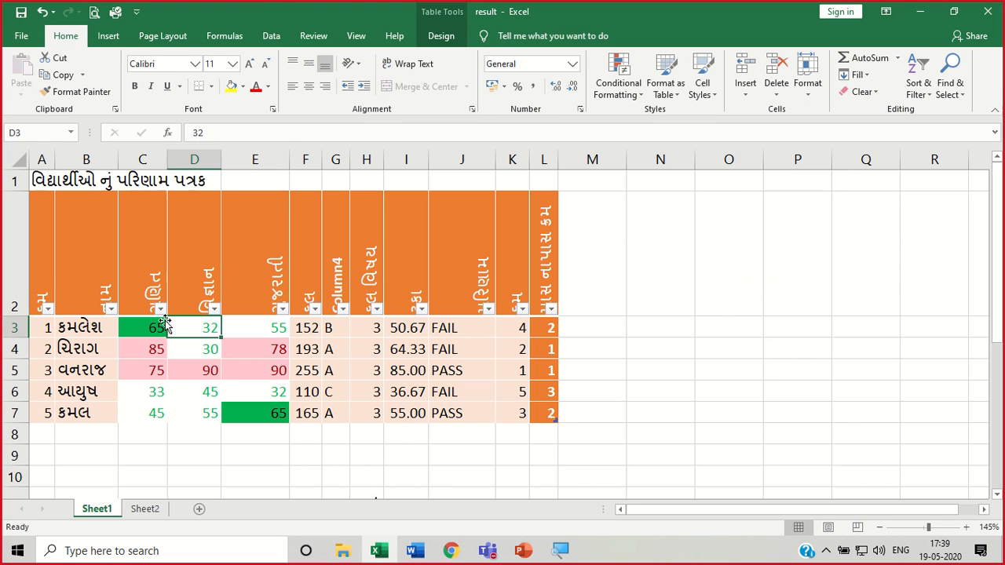
{"action": "left_click_drag", "start_coordinate": [151, 324], "coordinate": [253, 405]}
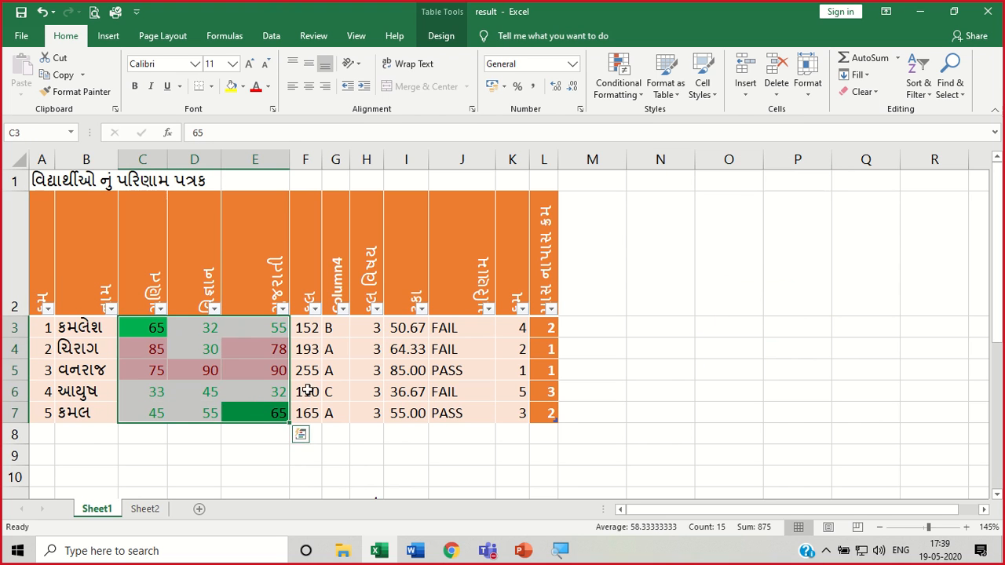
{"action": "left_click", "coordinate": [614, 99]}
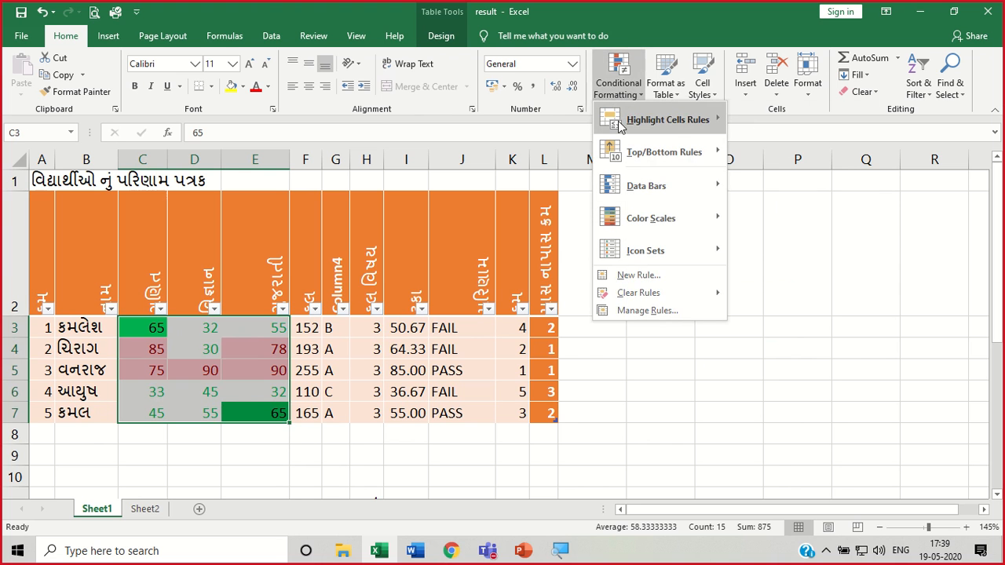
{"action": "left_click", "coordinate": [782, 157]}
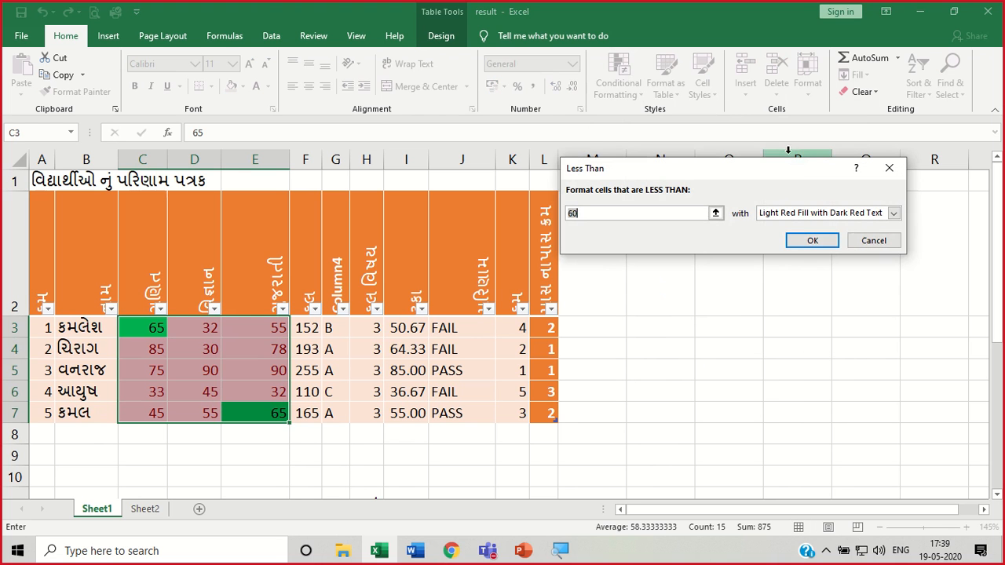
{"action": "left_click", "coordinate": [896, 213]}
{"action": "left_click", "coordinate": [820, 287]}
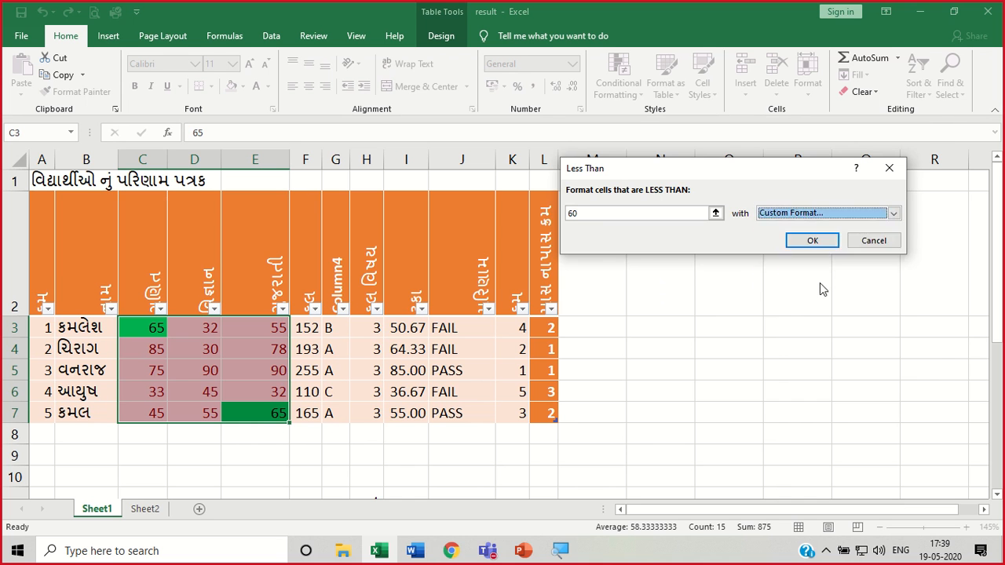
{"action": "left_click", "coordinate": [564, 91]}
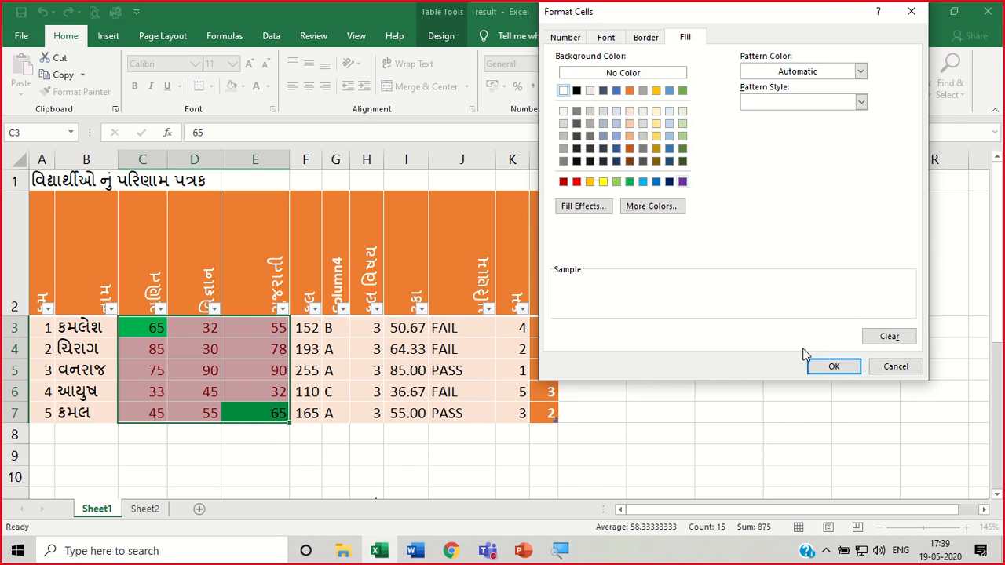
{"action": "left_click", "coordinate": [827, 368]}
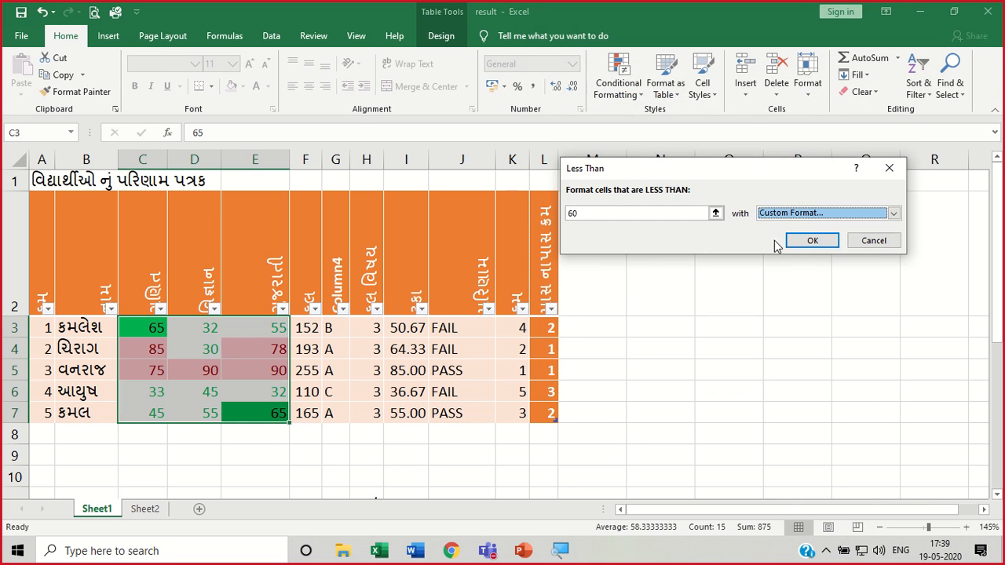
{"action": "left_click", "coordinate": [812, 241]}
{"action": "left_click", "coordinate": [726, 260]}
Try to copy the formatting of cell D3 onto cell C3 with Format Painter.
{"action": "left_click", "coordinate": [188, 333]}
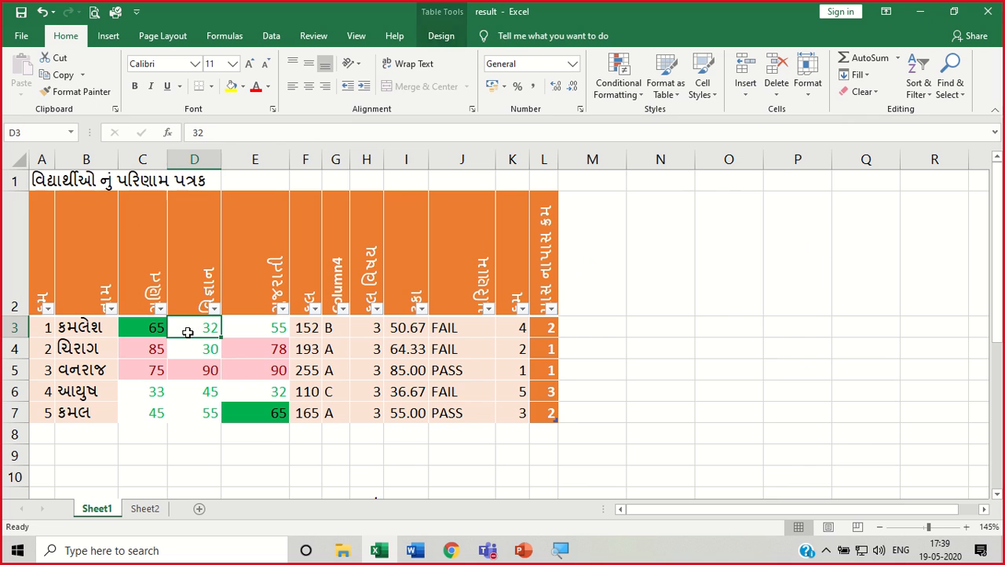
{"action": "left_click", "coordinate": [70, 92]}
{"action": "left_click", "coordinate": [124, 333]}
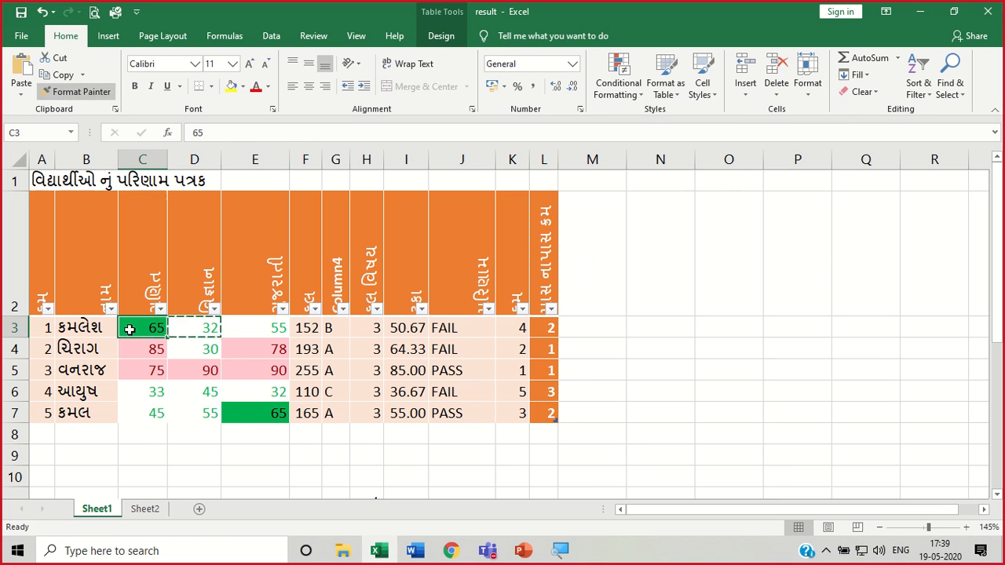
{"action": "left_click", "coordinate": [139, 353]}
{"action": "left_click", "coordinate": [236, 438]}
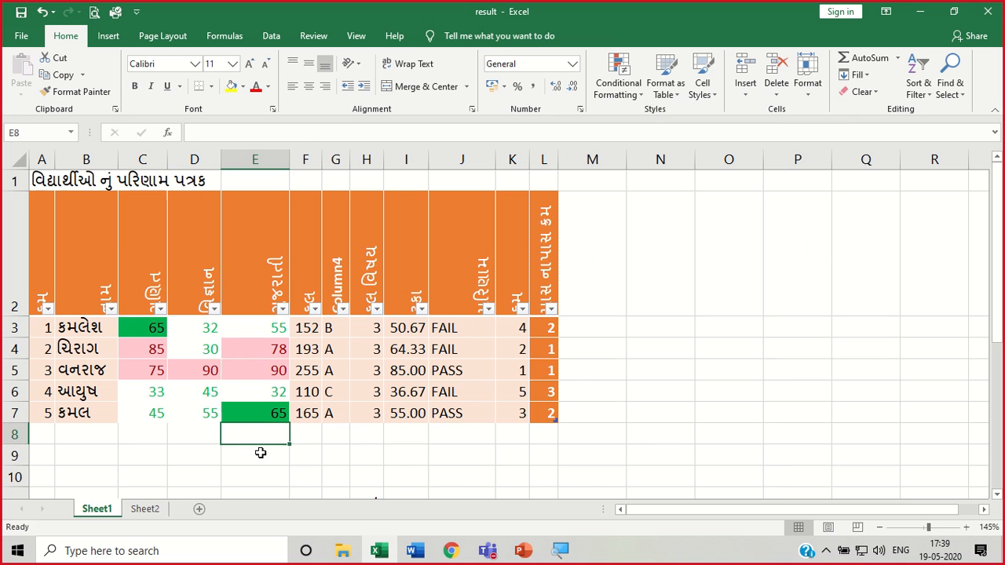
{"action": "scroll", "coordinate": [251, 476], "scroll_direction": "down", "scroll_amount": 1}
{"action": "scroll", "coordinate": [247, 448], "scroll_direction": "up", "scroll_amount": 1}
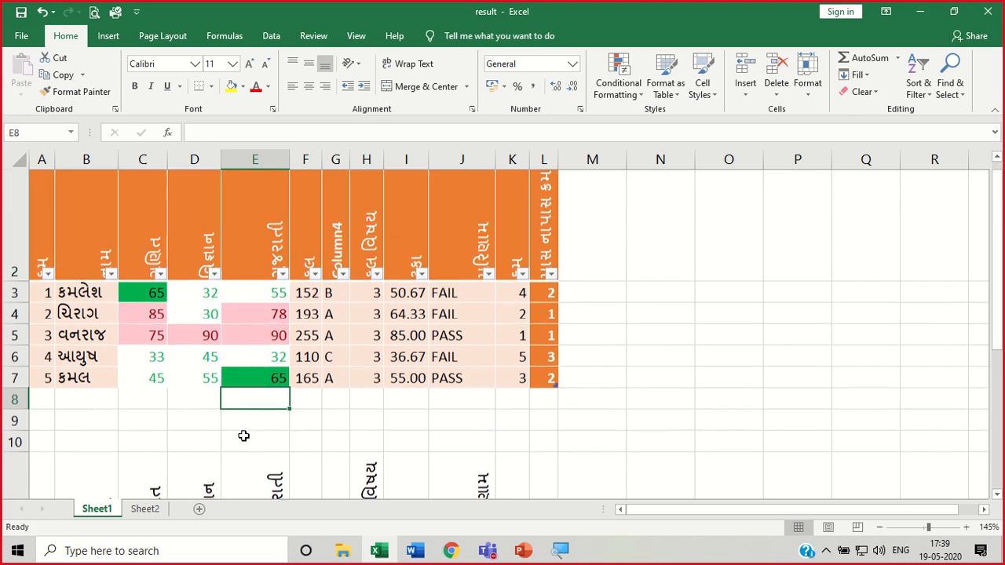
Apply a Between highlight rule to C3:E7 for marks from 70 to 80 with Light Red Fill with Dark Red Text.
{"action": "left_click_drag", "start_coordinate": [148, 328], "coordinate": [276, 414]}
{"action": "left_click", "coordinate": [642, 99]}
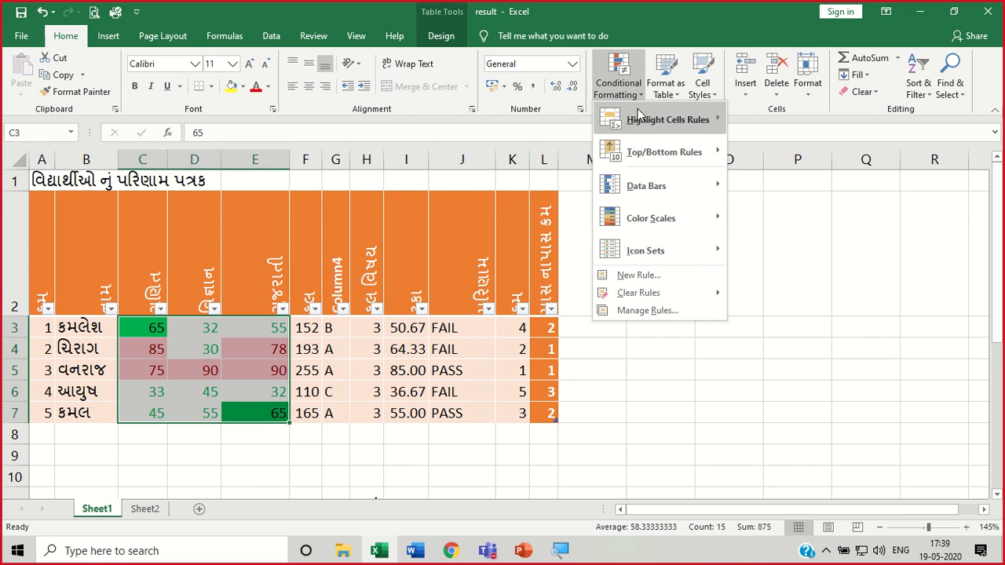
{"action": "mouse_move", "coordinate": [665, 119]}
{"action": "left_click", "coordinate": [789, 187]}
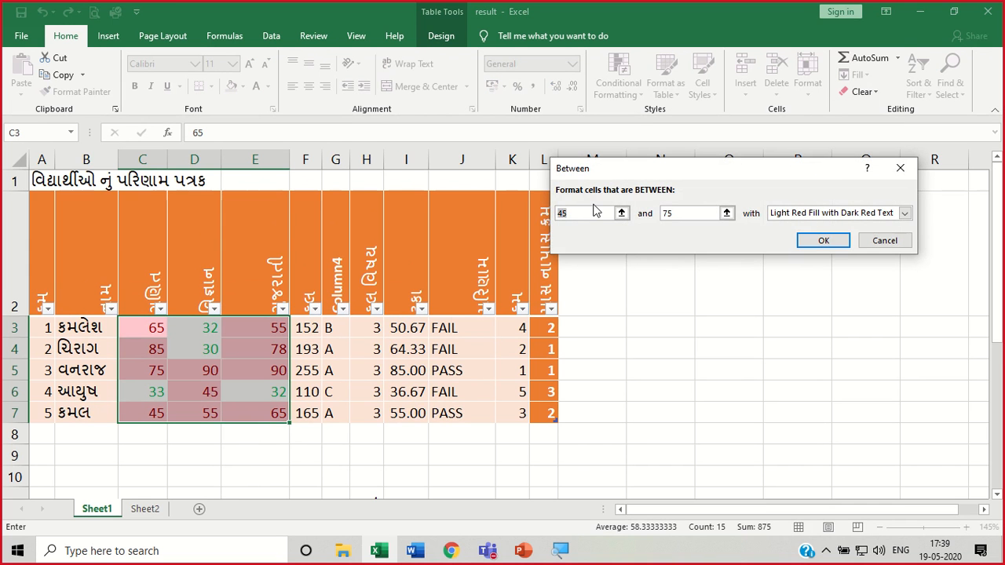
{"action": "type", "text": "70"}
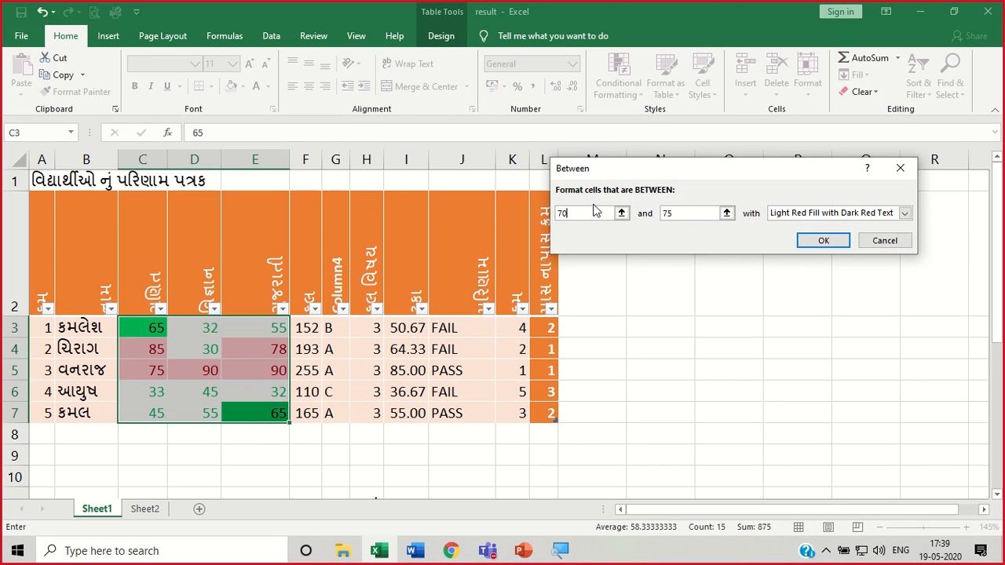
{"action": "type", "text": "80"}
{"action": "left_click", "coordinate": [838, 244]}
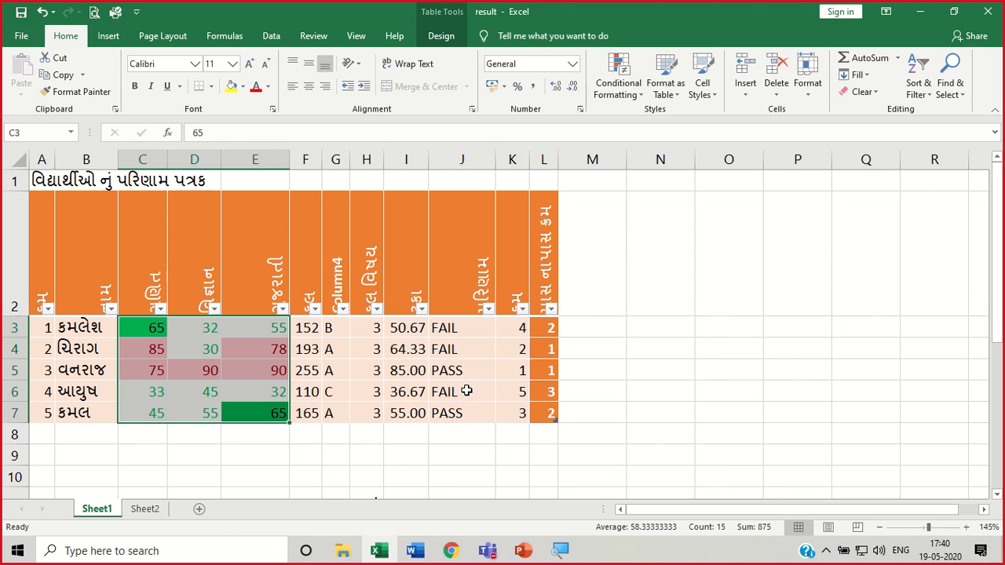
{"action": "left_click", "coordinate": [688, 370]}
{"action": "left_click", "coordinate": [115, 321]}
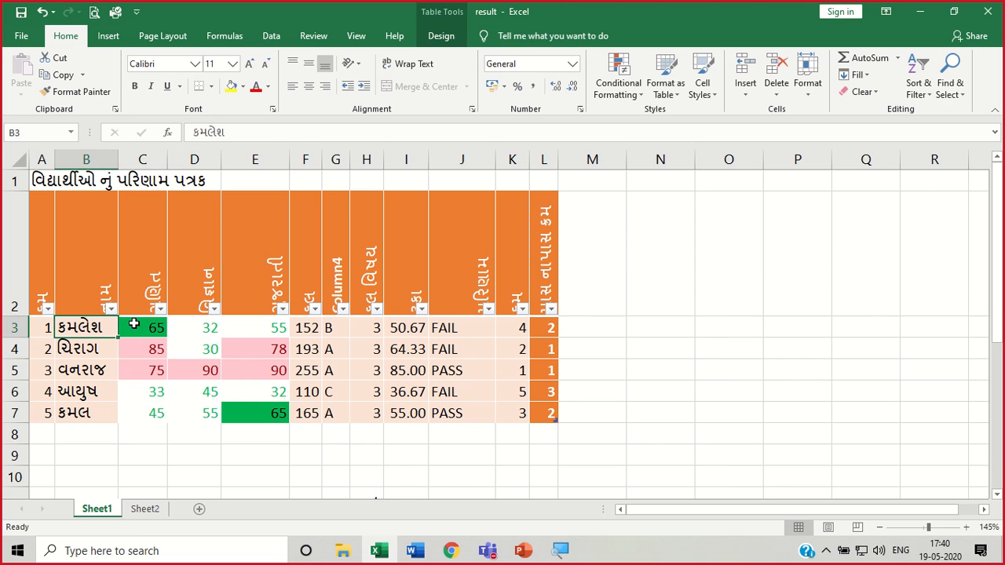
{"action": "left_click_drag", "start_coordinate": [139, 322], "coordinate": [262, 410]}
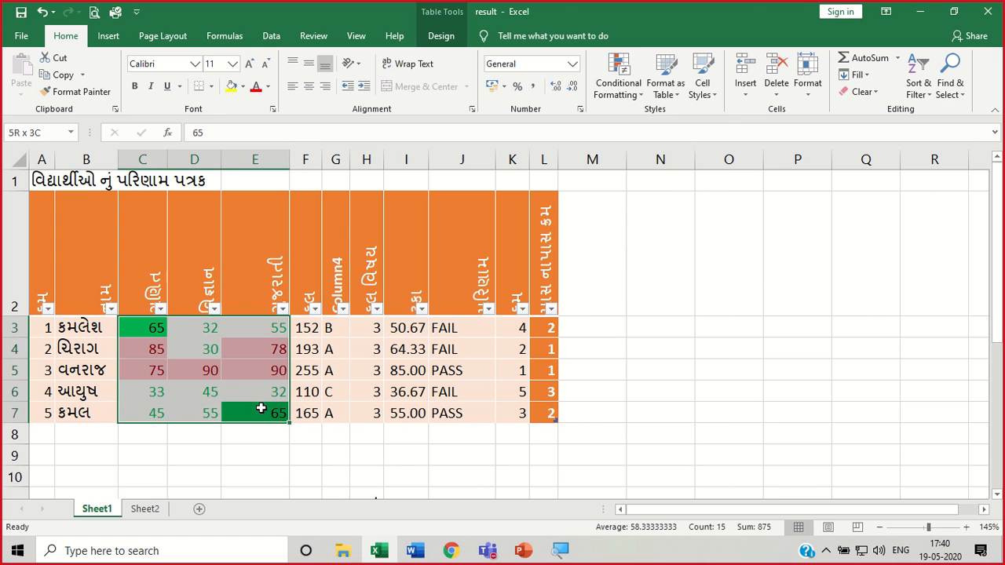
{"action": "left_click", "coordinate": [643, 96]}
{"action": "mouse_move", "coordinate": [652, 125]}
{"action": "left_click", "coordinate": [772, 116]}
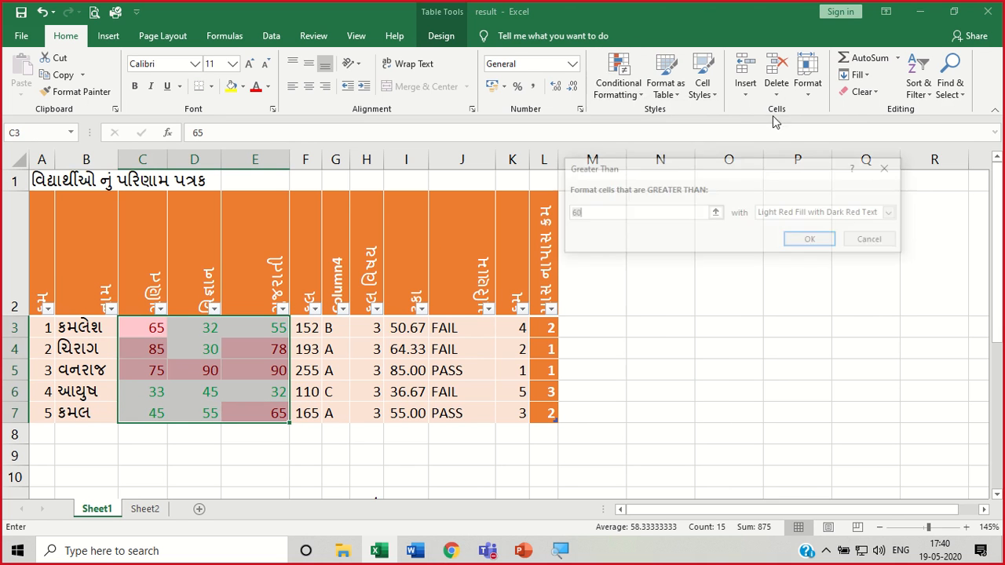
{"action": "key", "text": "BackSpace"}
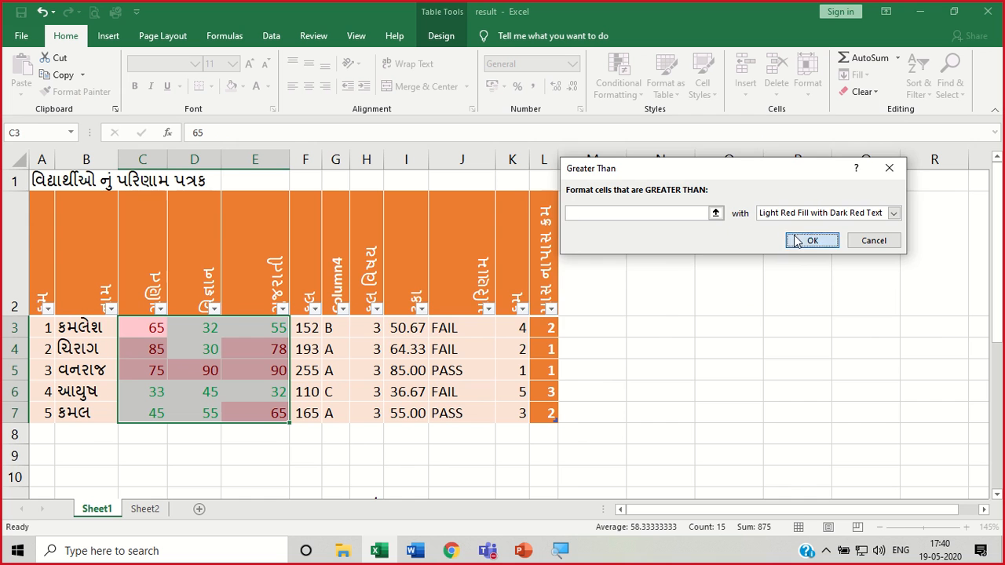
{"action": "left_click", "coordinate": [788, 240]}
{"action": "left_click", "coordinate": [508, 316]}
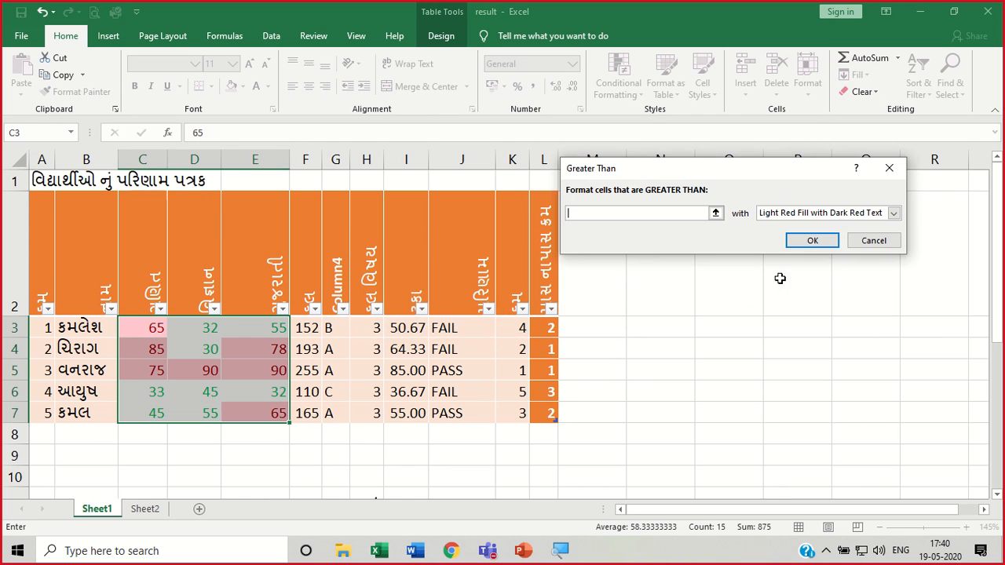
{"action": "left_click", "coordinate": [874, 242]}
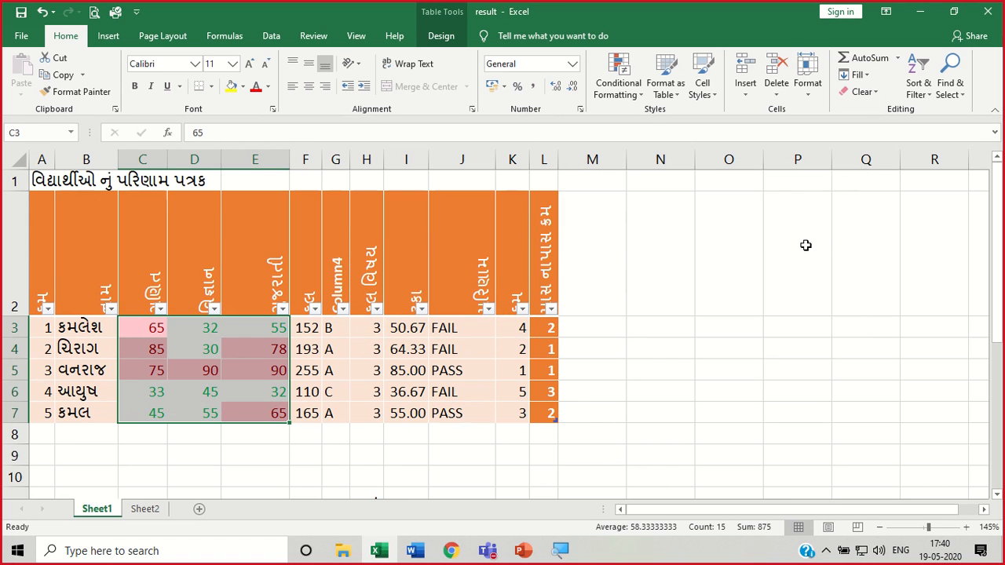
Undo the recent Between and Less Than highlight rules on the marks and the deletion of the grade columns.
{"action": "key", "text": "ctrl+z"}
{"action": "key", "text": "ctrl+z"}
{"action": "key", "text": "ctrl+z"}
{"action": "key", "text": "ctrl+z"}
{"action": "key", "text": "ctrl+z"}
{"action": "key", "text": "ctrl+z"}
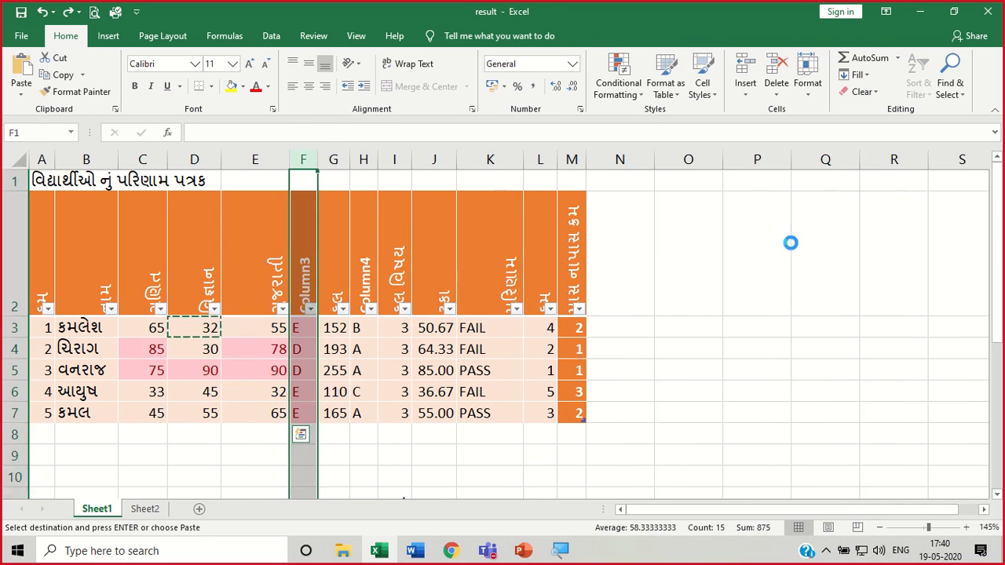
{"action": "key", "text": "ctrl+z"}
Redo the deletion of the grade columns beside the subject marks.
{"action": "key", "text": "ctrl+y"}
{"action": "key", "text": "ctrl+y"}
{"action": "key", "text": "ctrl+y"}
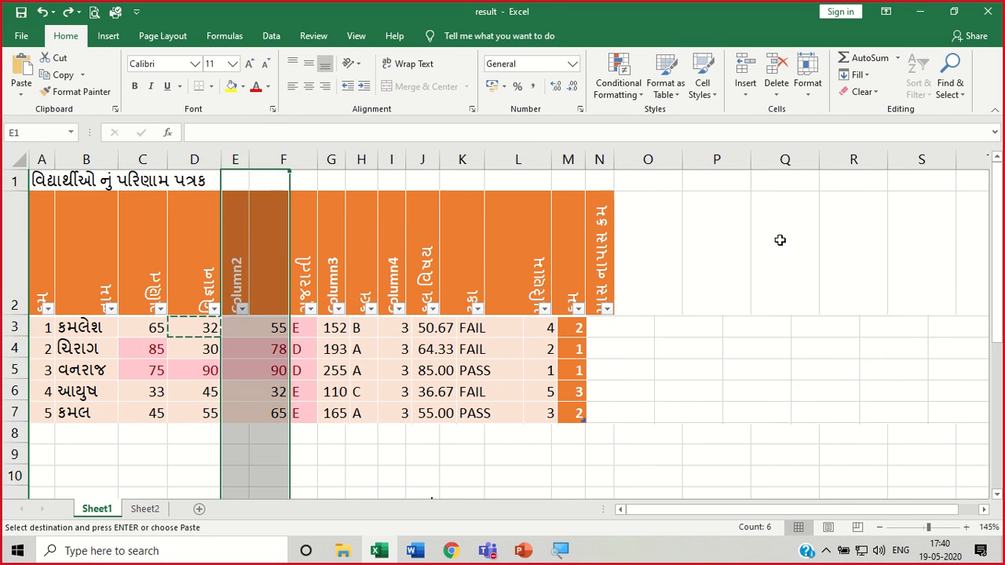
{"action": "double_click", "coordinate": [751, 292]}
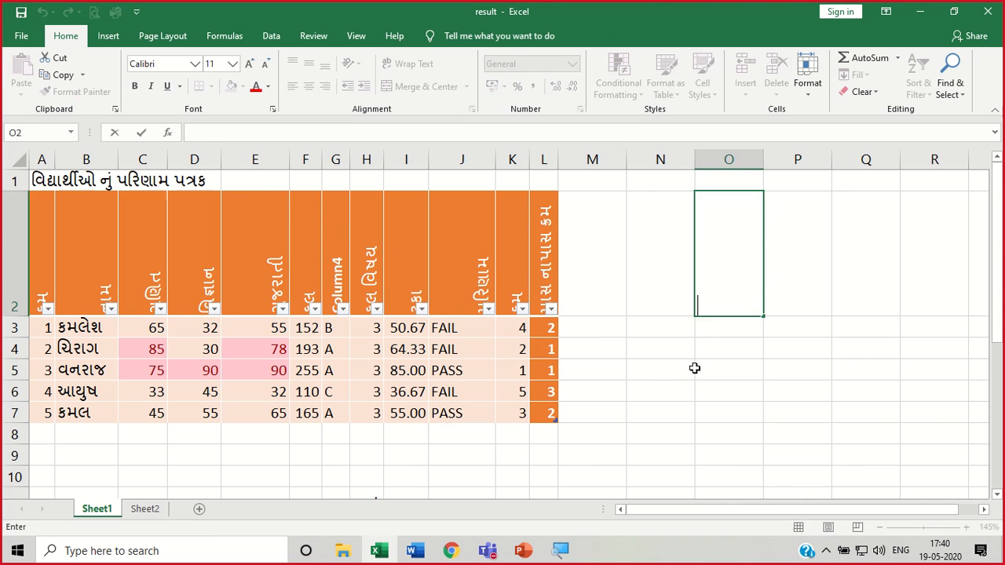
{"action": "left_click", "coordinate": [691, 368]}
Undo the grade column deletions again together with the remaining highlight rule on the subject marks.
{"action": "key", "text": "ctrl+z"}
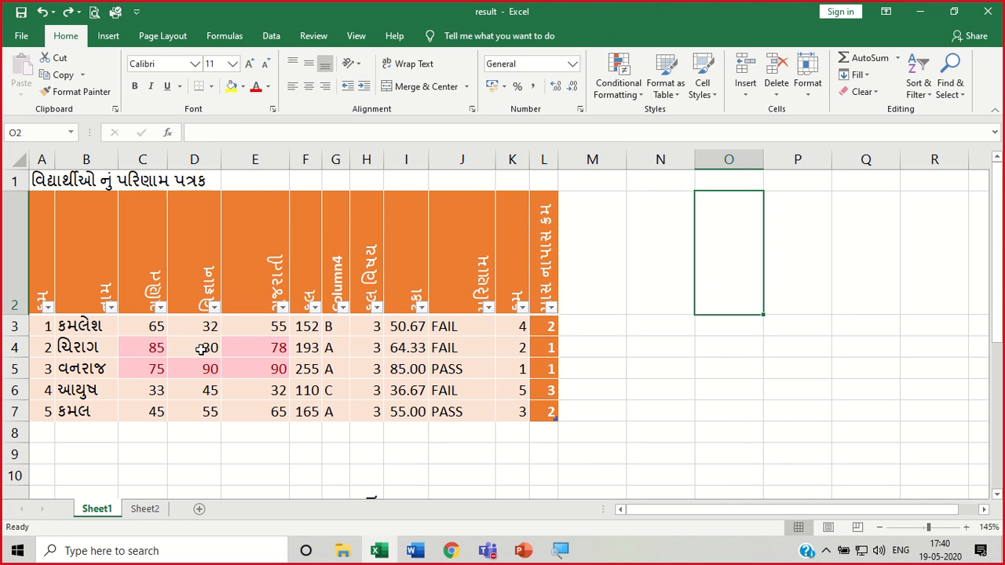
{"action": "left_click", "coordinate": [157, 346]}
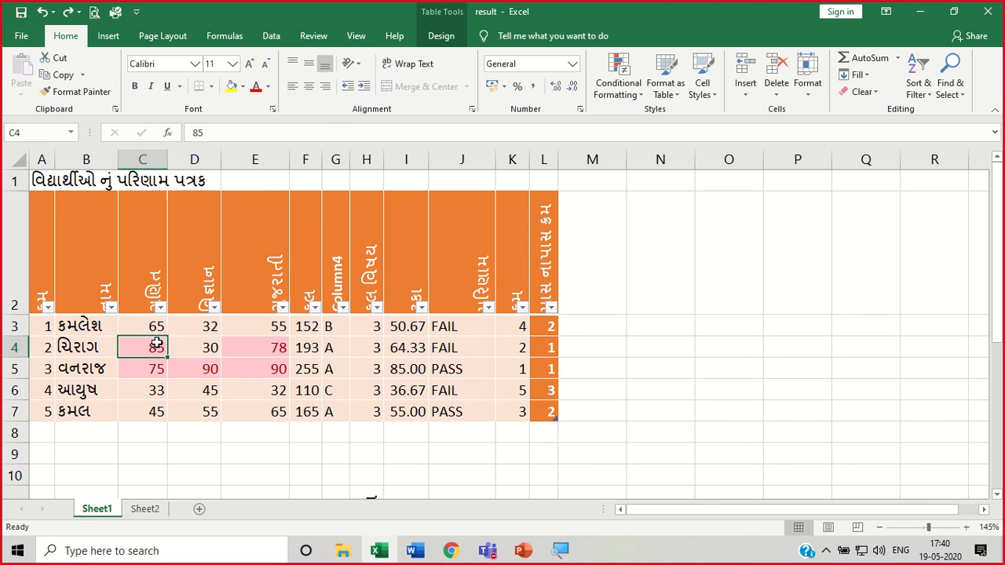
{"action": "key", "text": "ctrl+z"}
{"action": "key", "text": "ctrl+z"}
{"action": "key", "text": "ctrl+z"}
{"action": "key", "text": "ctrl+z"}
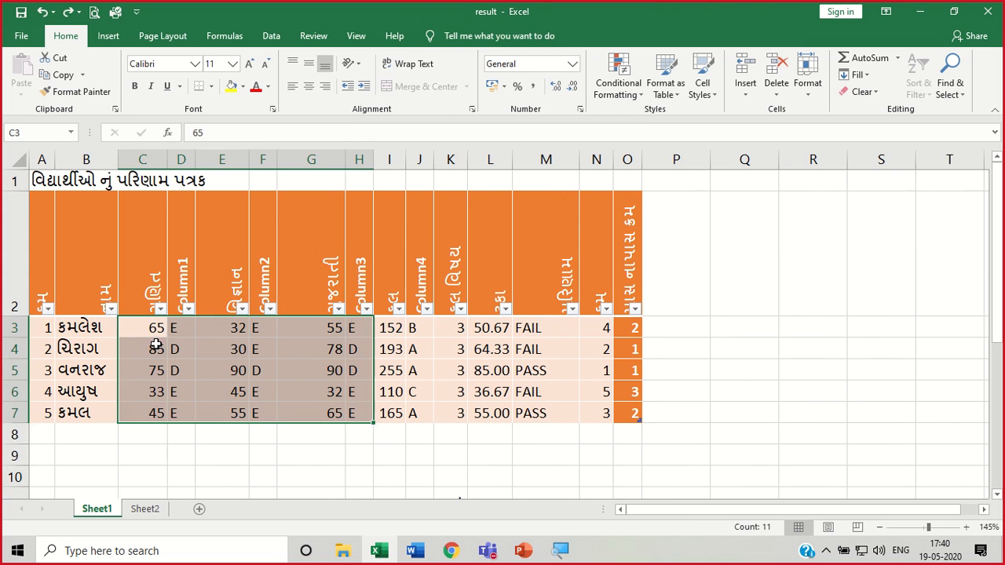
Delete the Column1, Column2 and Column3 grade columns that follow the three subject columns.
{"action": "left_click", "coordinate": [799, 320]}
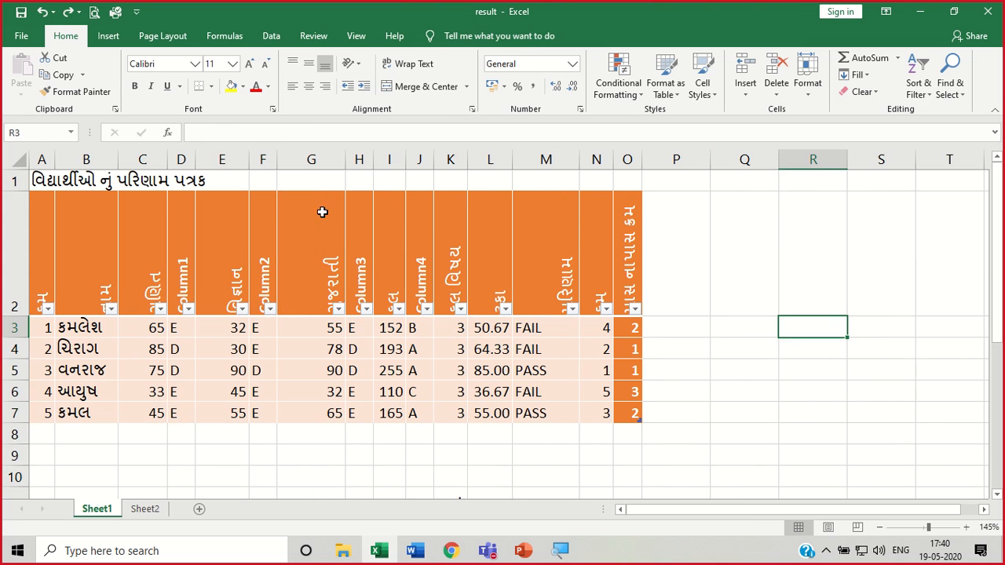
{"action": "left_click", "coordinate": [181, 159]}
{"action": "right_click", "coordinate": [180, 159]}
{"action": "left_click", "coordinate": [212, 281]}
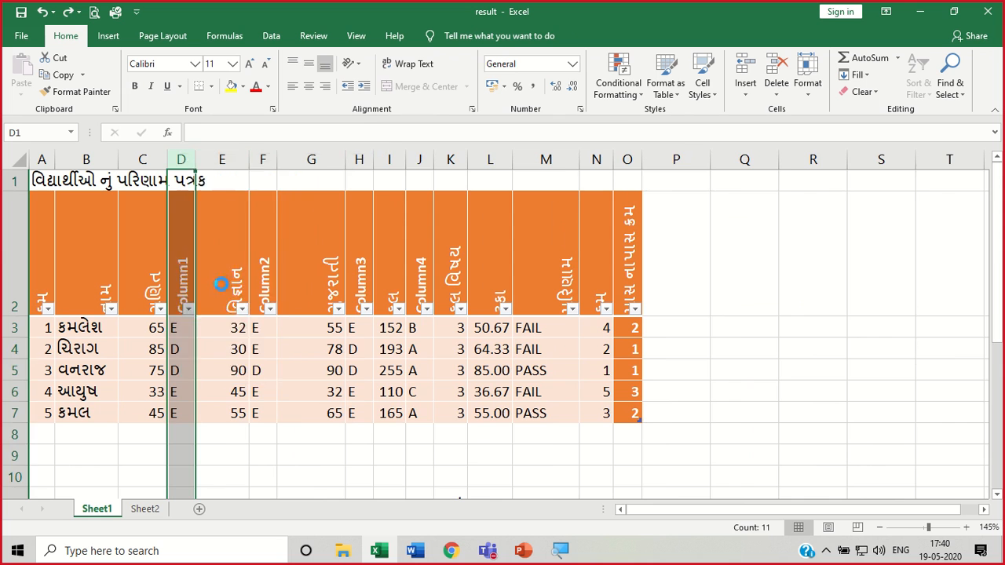
{"action": "left_click", "coordinate": [235, 161]}
{"action": "right_click", "coordinate": [236, 162]}
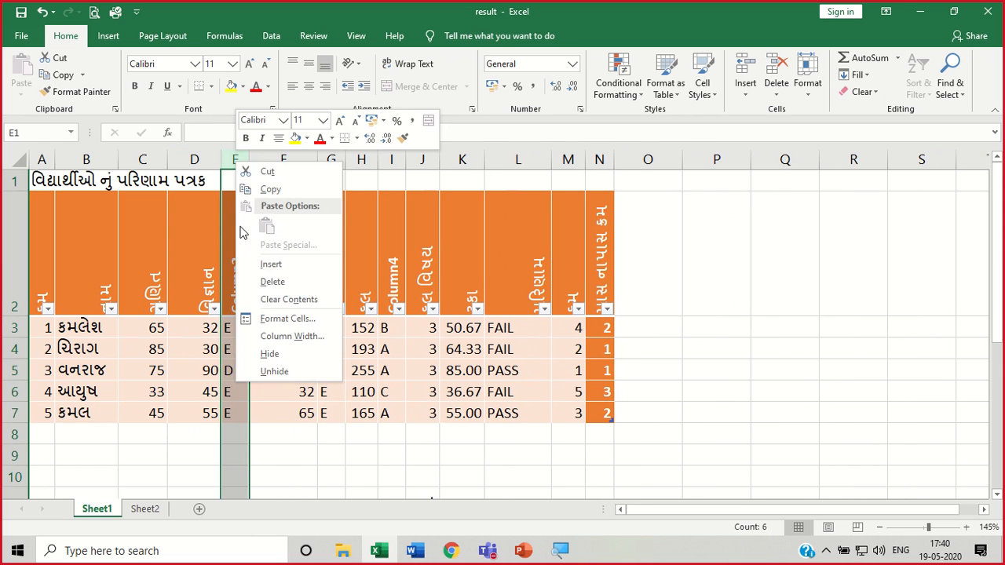
{"action": "left_click", "coordinate": [272, 282]}
{"action": "left_click", "coordinate": [303, 160]}
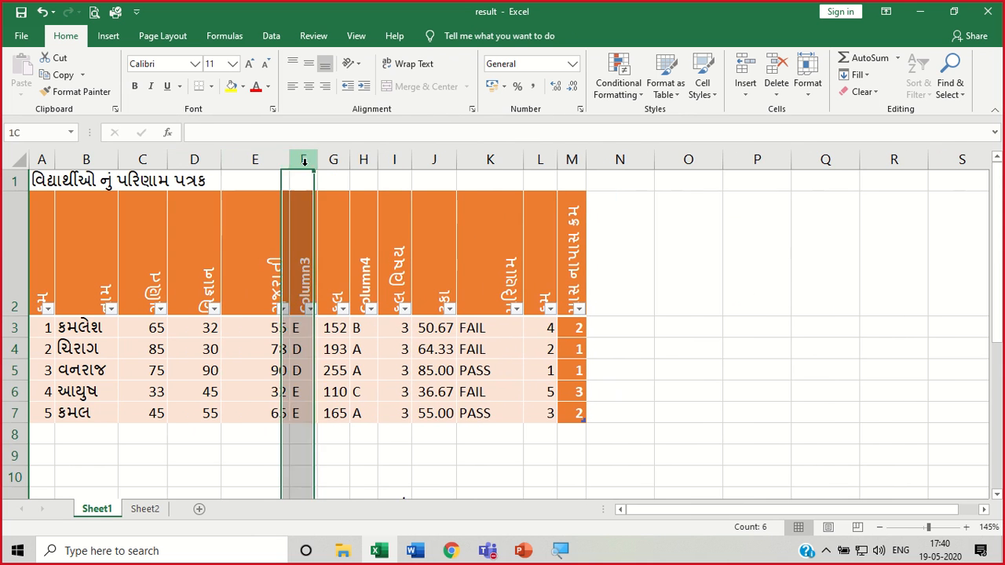
{"action": "right_click", "coordinate": [304, 167]}
{"action": "left_click", "coordinate": [343, 287]}
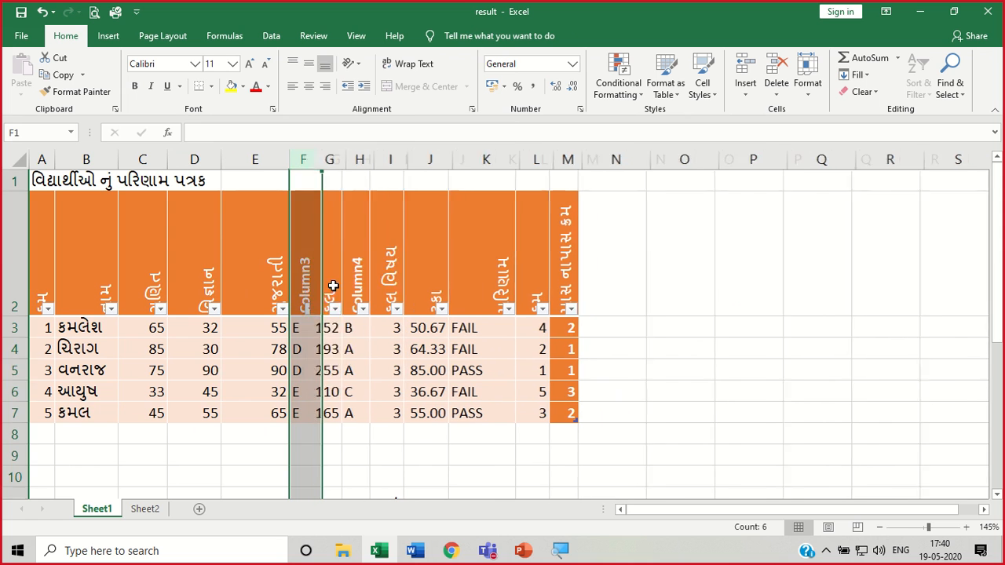
{"action": "left_click", "coordinate": [848, 314]}
Highlight the subject marks in C3:E7 that are between 70 and 75 with Light Red Fill with Dark Red Text.
{"action": "left_click_drag", "start_coordinate": [157, 324], "coordinate": [246, 408]}
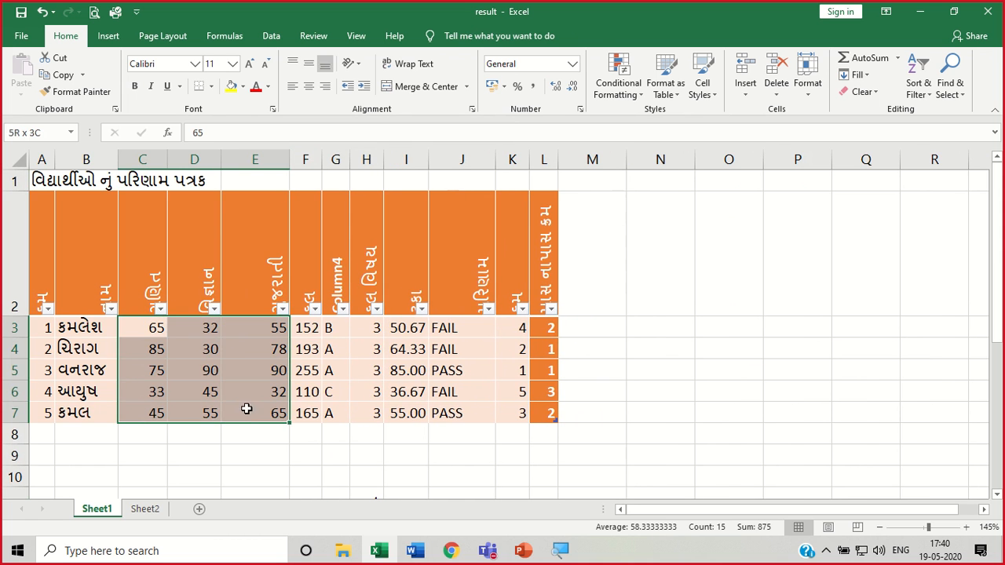
{"action": "left_click", "coordinate": [620, 88]}
{"action": "mouse_move", "coordinate": [657, 128]}
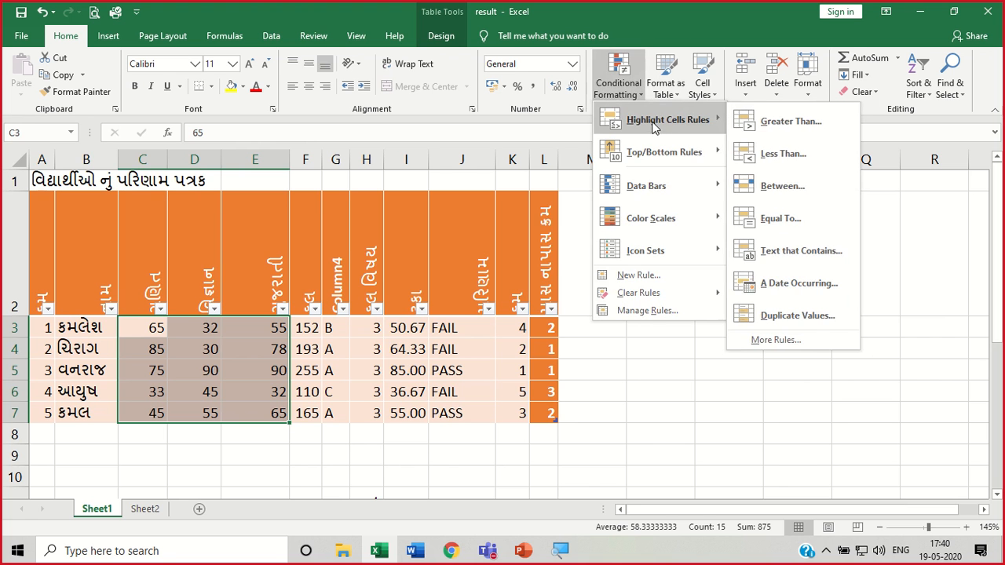
{"action": "left_click", "coordinate": [781, 196]}
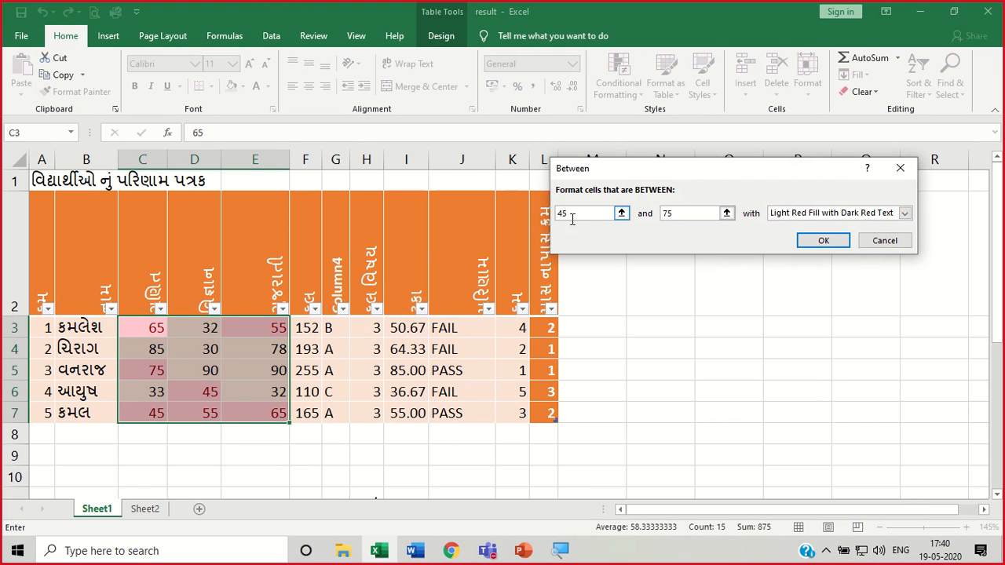
{"action": "key", "text": "BackSpace"}
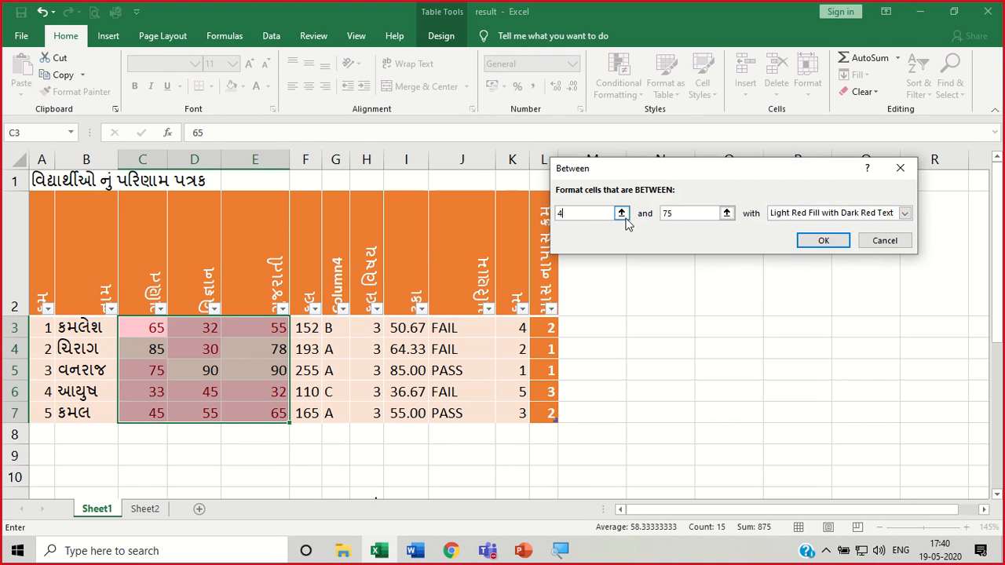
{"action": "type", "text": "70"}
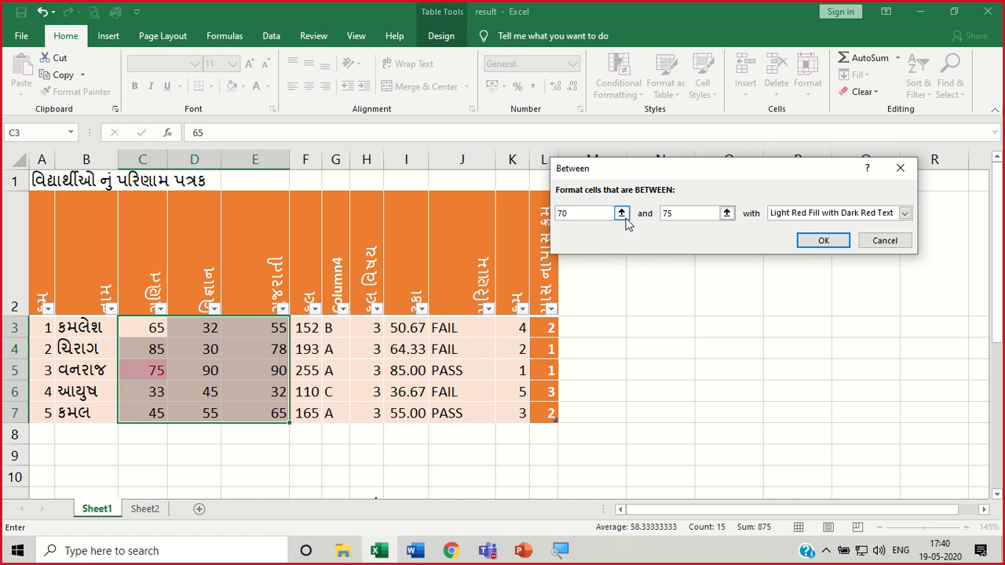
{"action": "left_click", "coordinate": [817, 243]}
{"action": "left_click", "coordinate": [777, 333]}
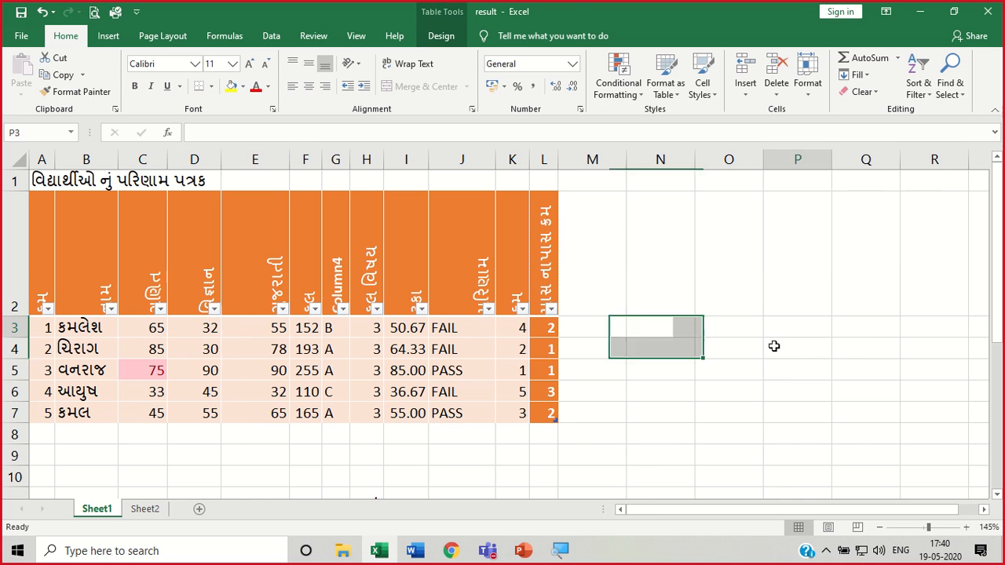
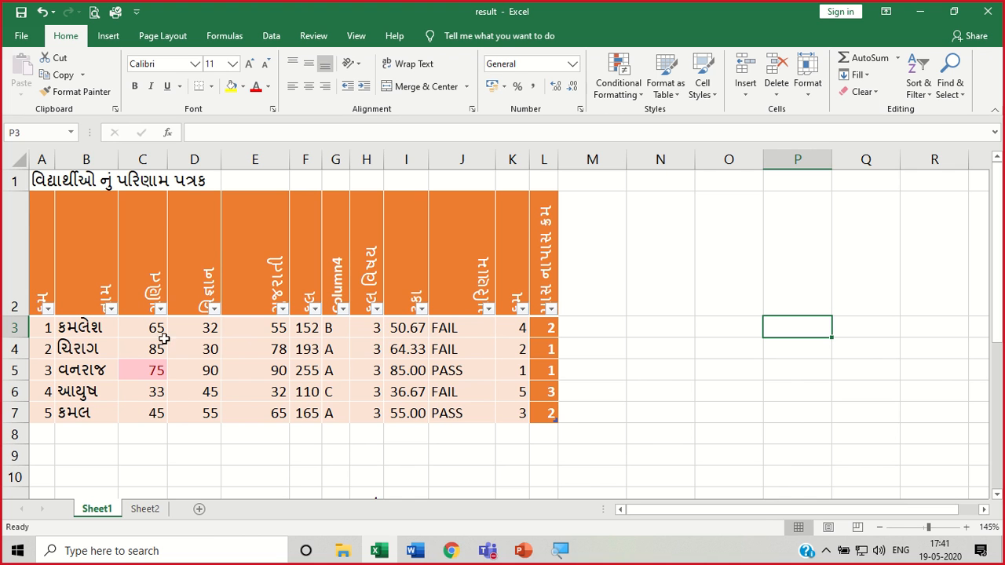
Undo the Between highlight rule on the subject marks and the Column3 deletion, and restore that column deletion.
{"action": "key", "text": "ctrl+z"}
{"action": "key", "text": "ctrl+z"}
{"action": "key", "text": "ctrl+z"}
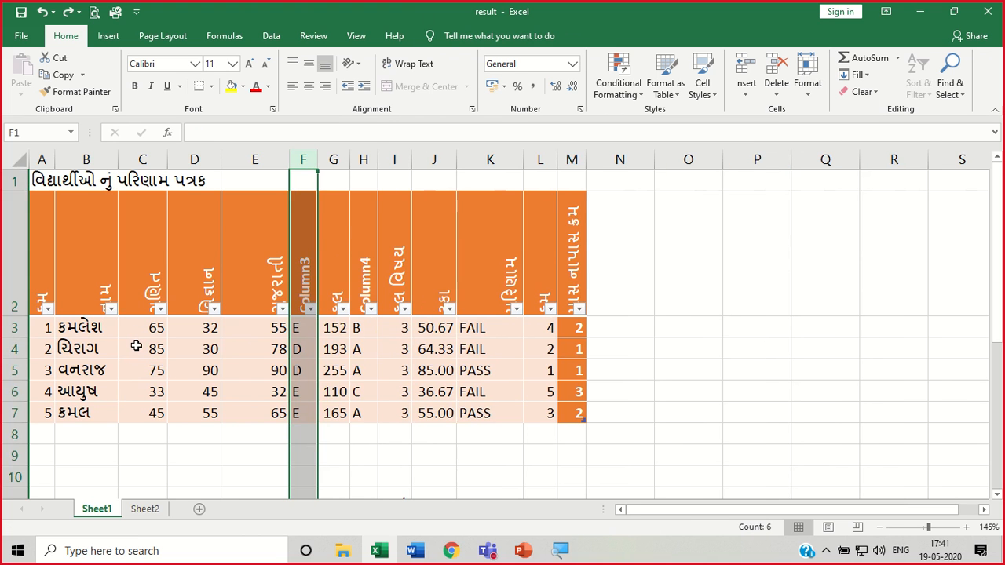
{"action": "key", "text": "ctrl+z"}
Add an Equal To highlight rule for the value 60 with Light Red Fill to the marks in C3:E7.
{"action": "left_click_drag", "start_coordinate": [141, 328], "coordinate": [251, 412]}
{"action": "left_click", "coordinate": [619, 81]}
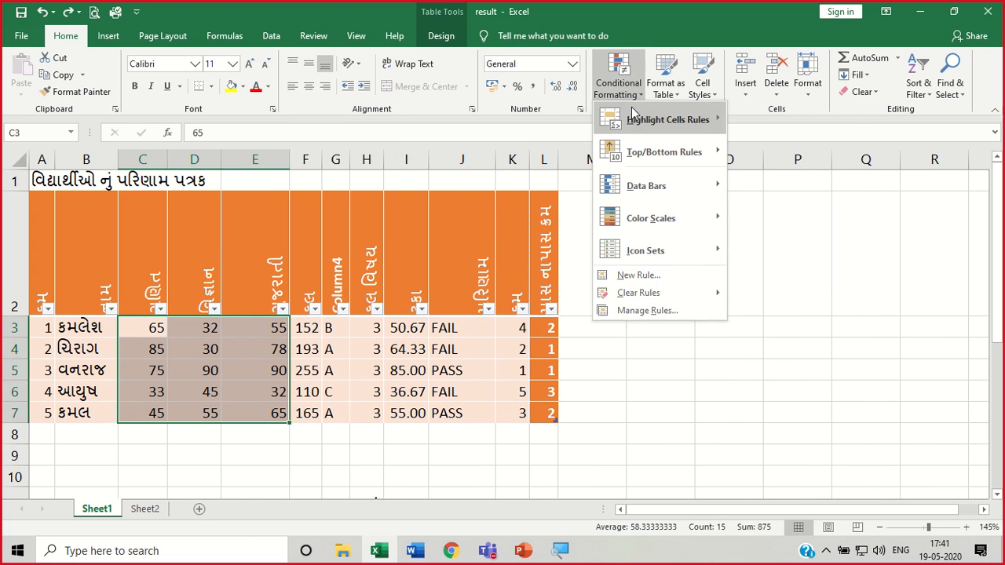
{"action": "mouse_move", "coordinate": [638, 126]}
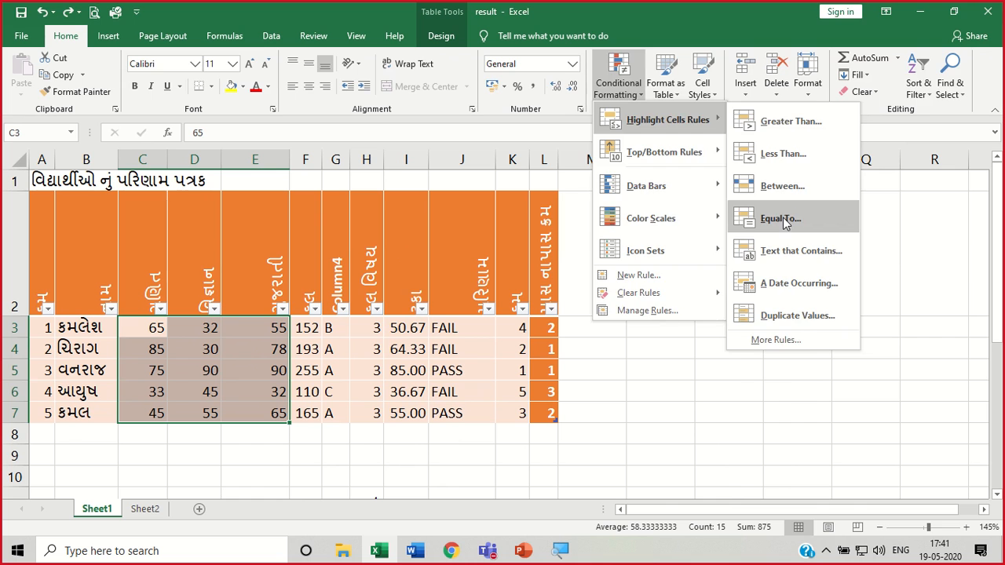
{"action": "left_click", "coordinate": [783, 220]}
{"action": "type", "text": "60"}
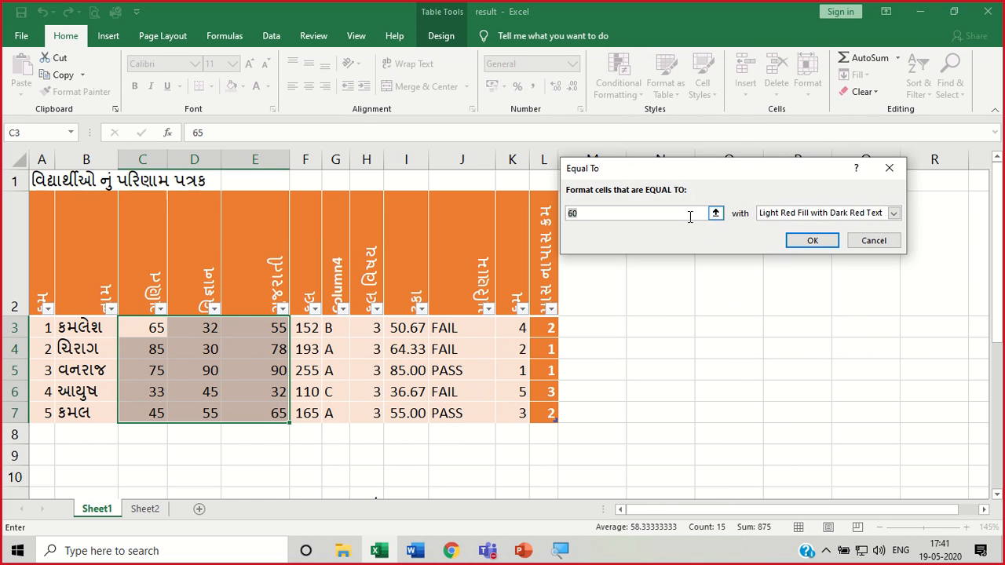
{"action": "key", "text": "Return"}
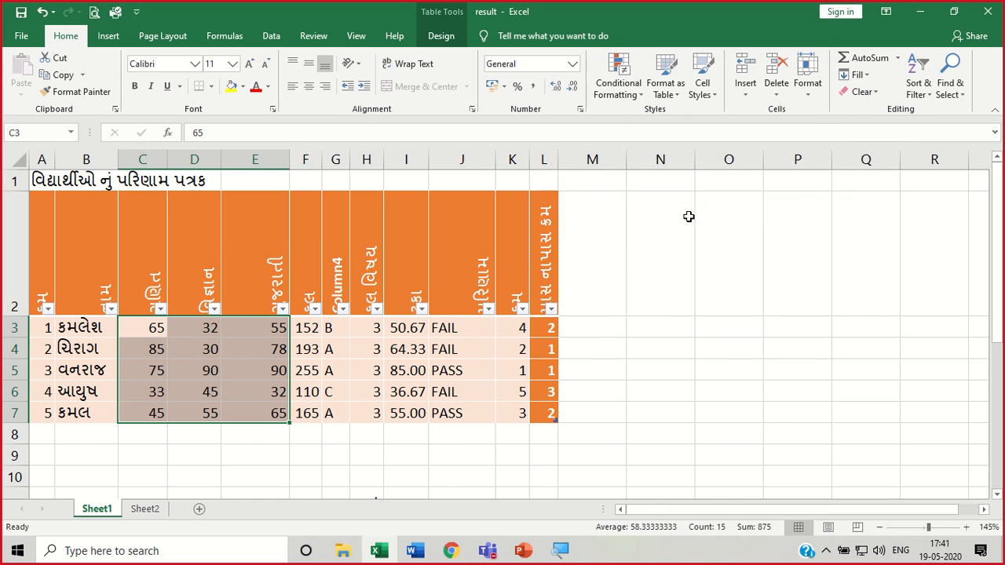
Add another Equal To highlight rule to the selected subject marks for the value 75.
{"action": "left_click", "coordinate": [628, 91]}
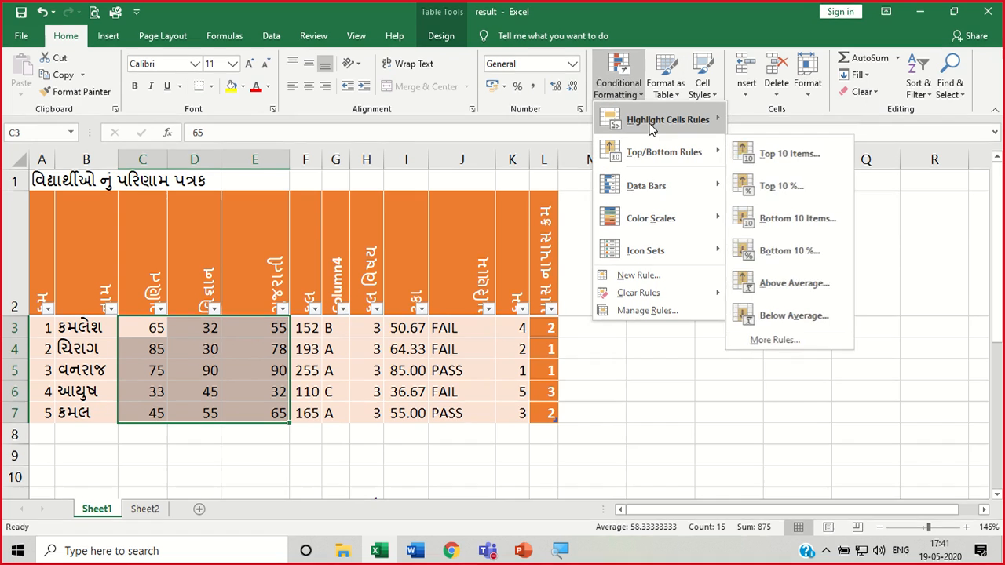
{"action": "mouse_move", "coordinate": [652, 121]}
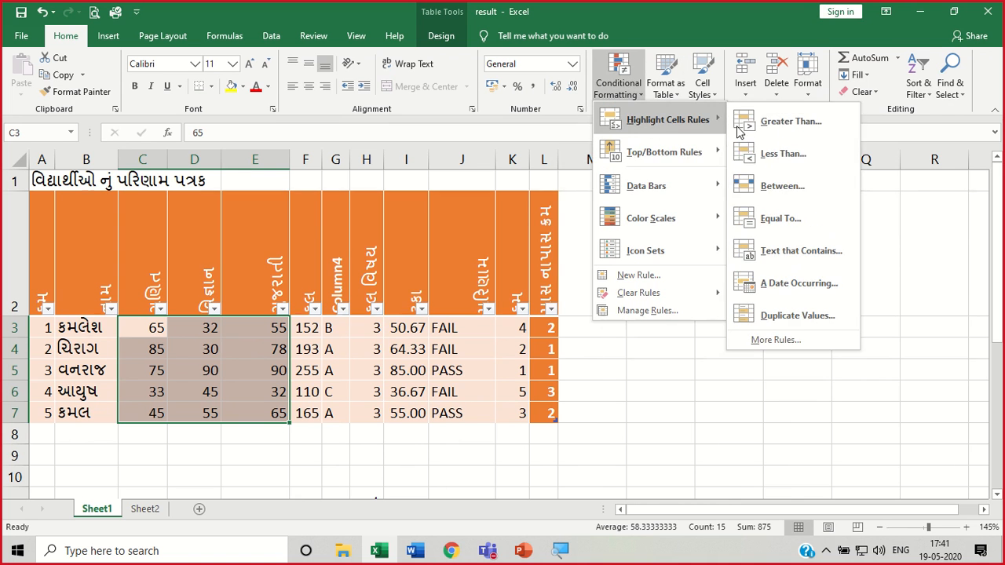
{"action": "left_click", "coordinate": [769, 224]}
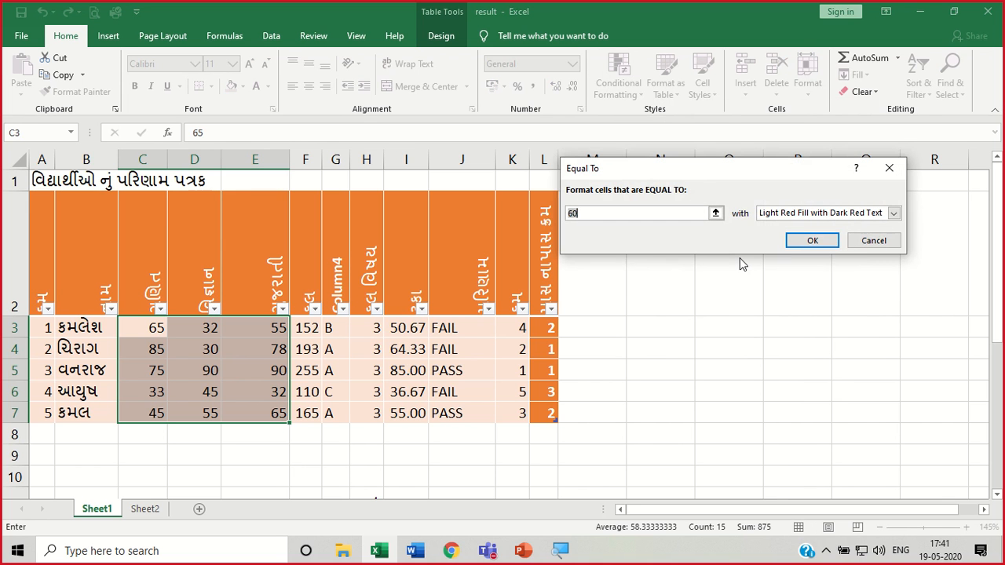
{"action": "type", "text": "75"}
{"action": "key", "text": "Return"}
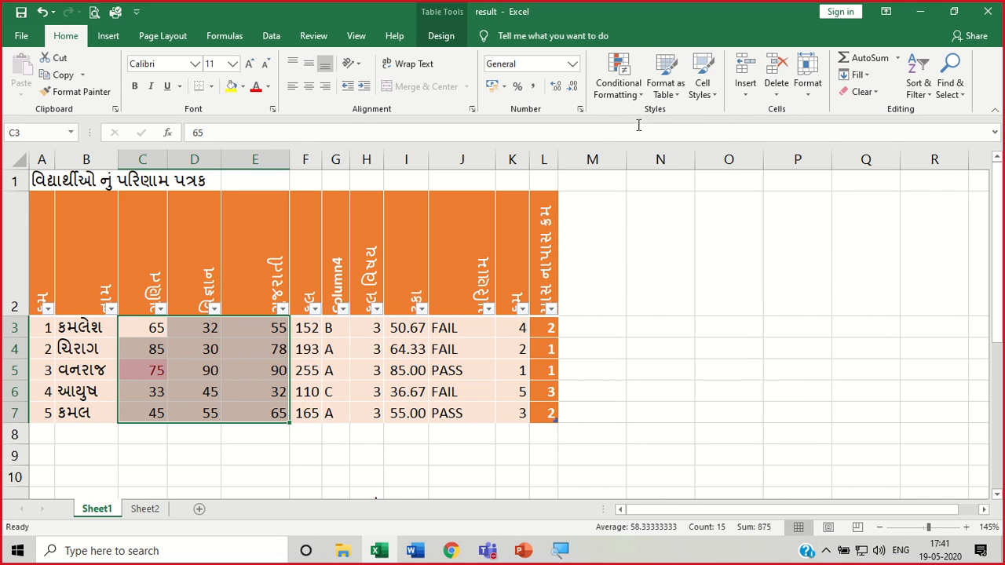
Add a further Equal To highlight rule to the same subject marks for the value 90.
{"action": "left_click", "coordinate": [618, 83]}
{"action": "mouse_move", "coordinate": [673, 133]}
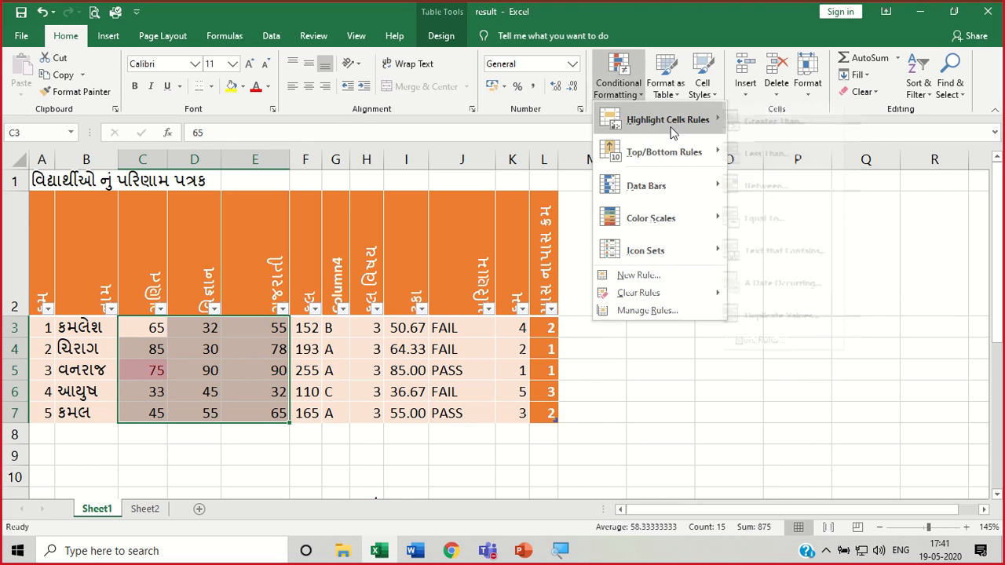
{"action": "left_click", "coordinate": [753, 216]}
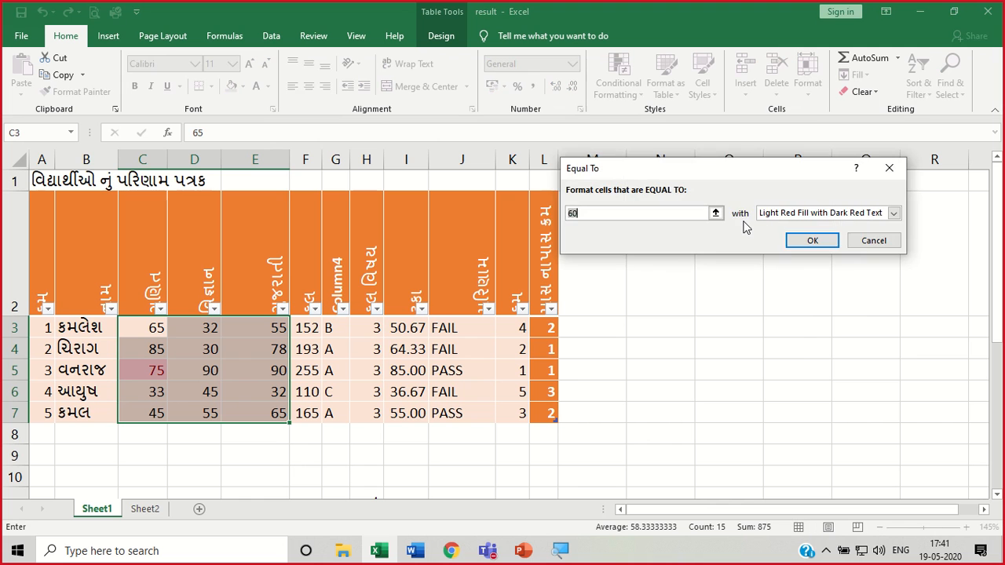
{"action": "type", "text": "90"}
{"action": "key", "text": "Return"}
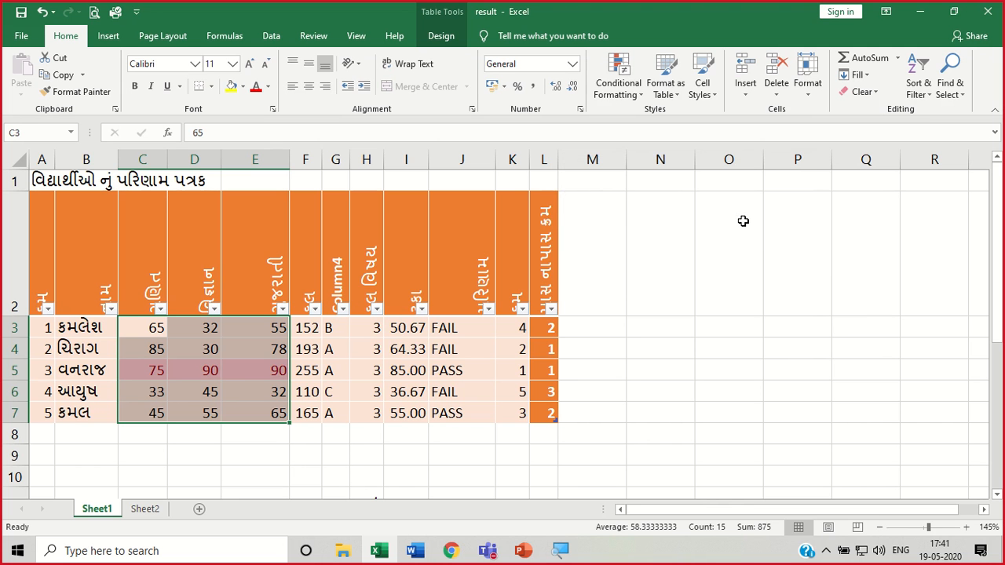
Undo the Equal To highlight rules on the subject marks.
{"action": "left_click", "coordinate": [657, 328]}
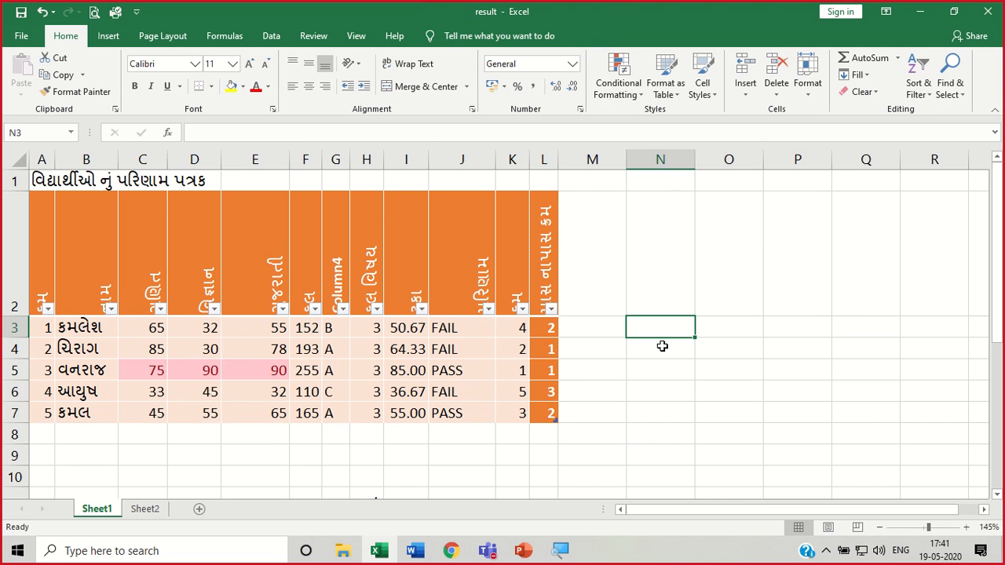
{"action": "key", "text": "ctrl+z"}
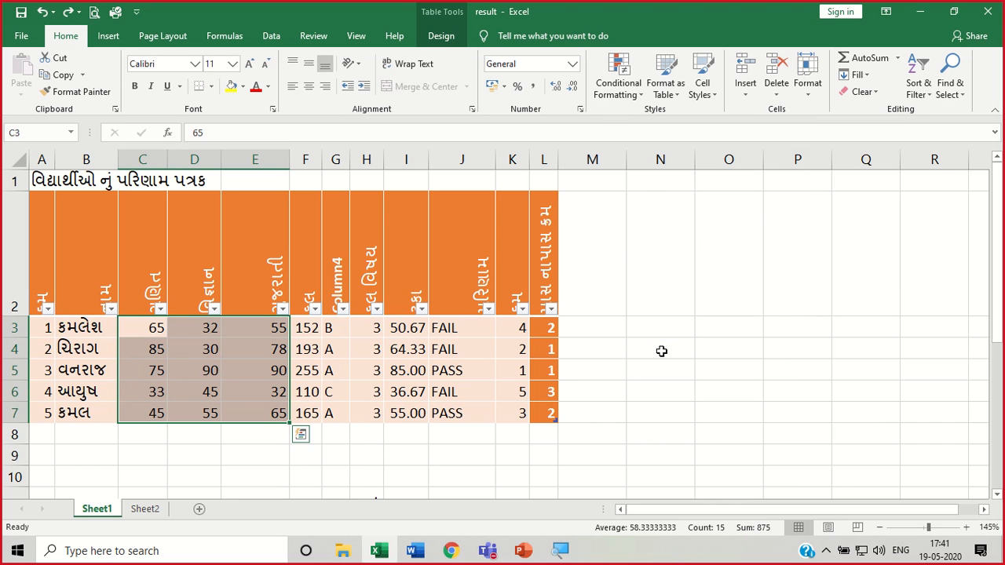
{"action": "left_click", "coordinate": [635, 91]}
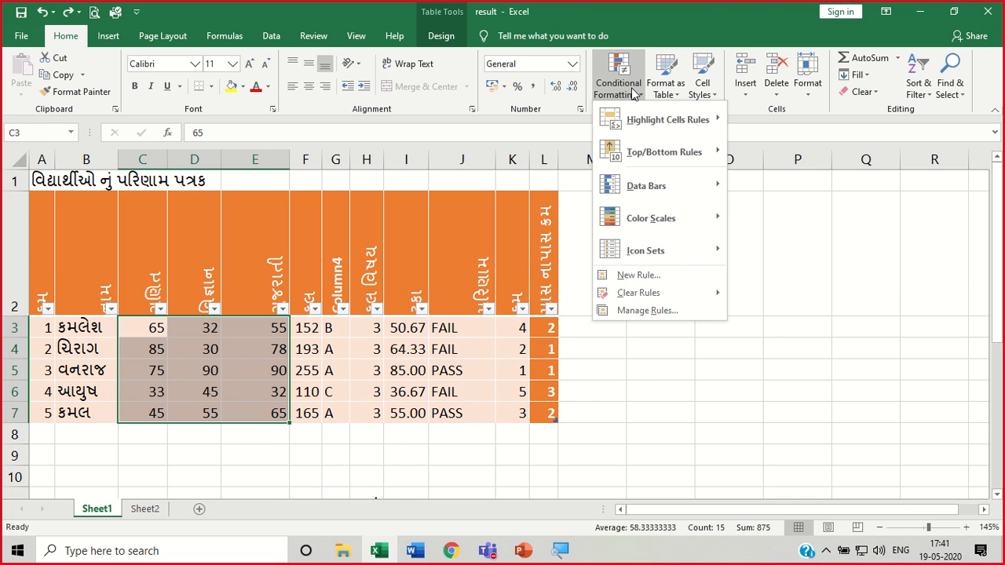
{"action": "mouse_move", "coordinate": [668, 122]}
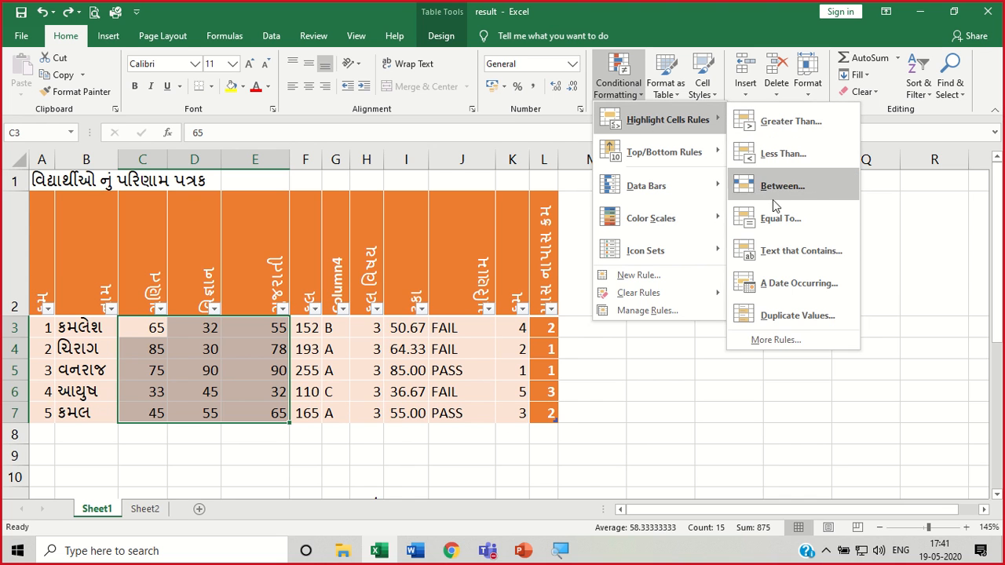
{"action": "left_click", "coordinate": [786, 251]}
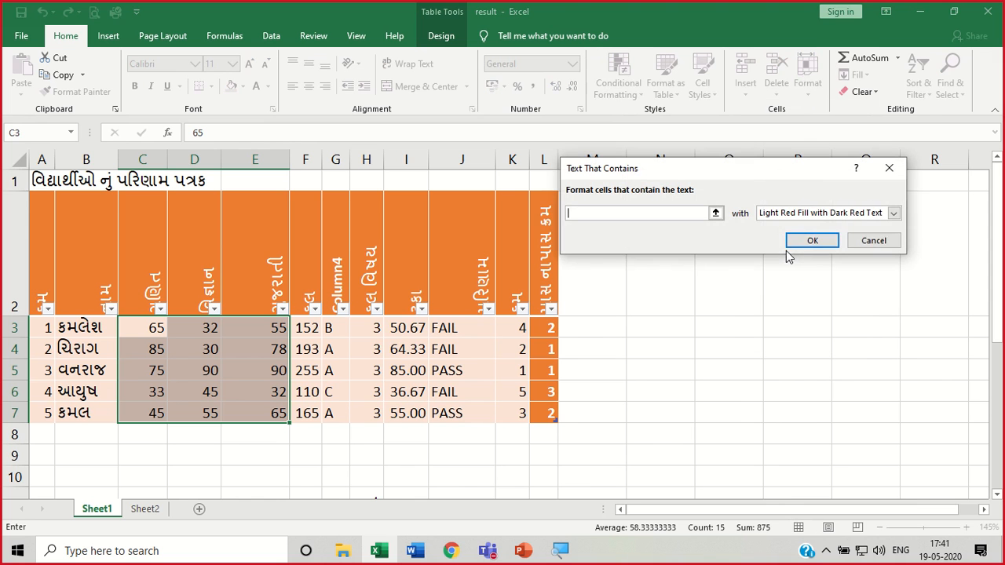
{"action": "left_click", "coordinate": [875, 241]}
{"action": "left_click", "coordinate": [848, 278]}
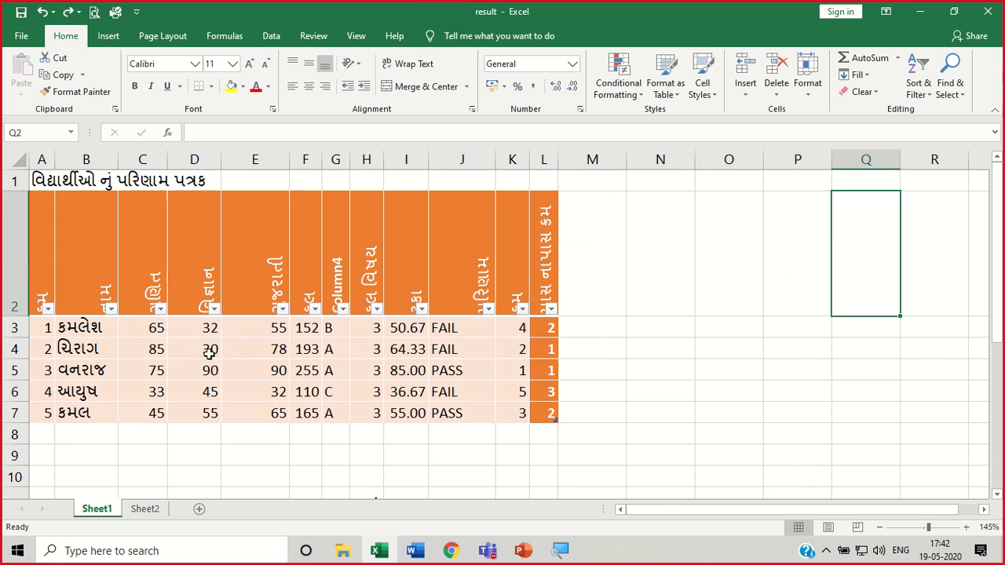
Highlight the cells in C3:K7 that contain the text A with Light Red Fill with Dark Red Text.
{"action": "left_click", "coordinate": [152, 330]}
{"action": "left_click_drag", "start_coordinate": [240, 357], "coordinate": [516, 411]}
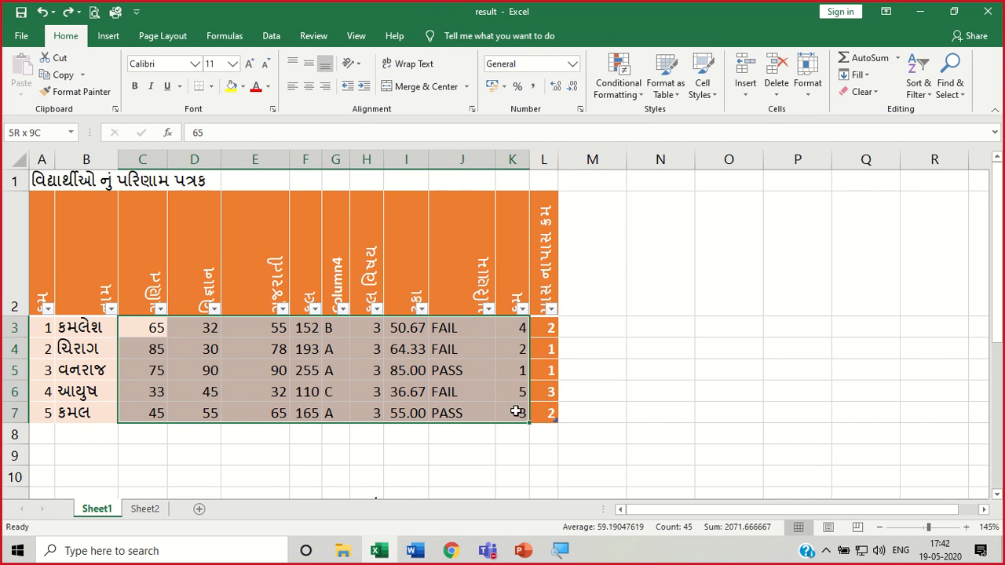
{"action": "left_click", "coordinate": [632, 83]}
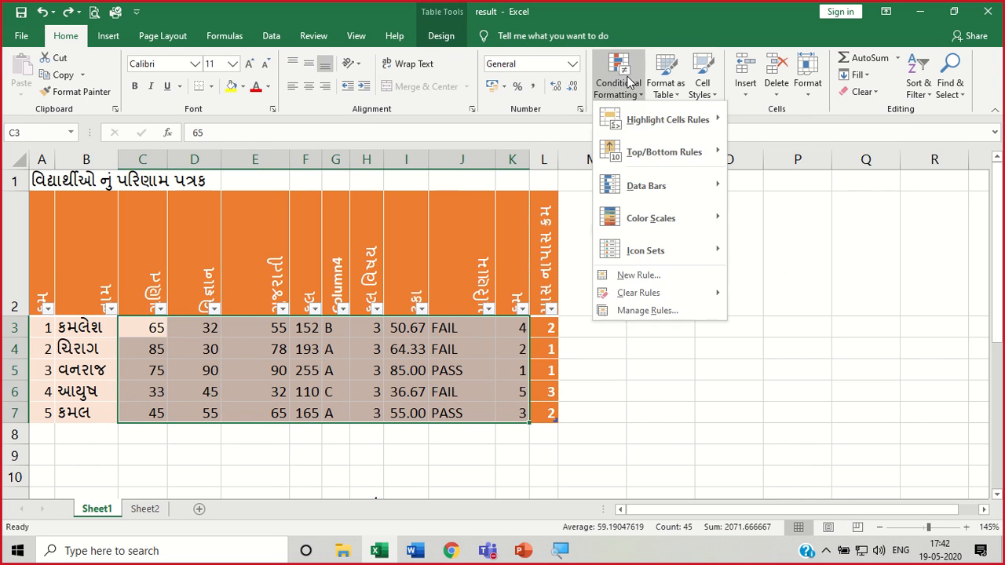
{"action": "mouse_move", "coordinate": [662, 124]}
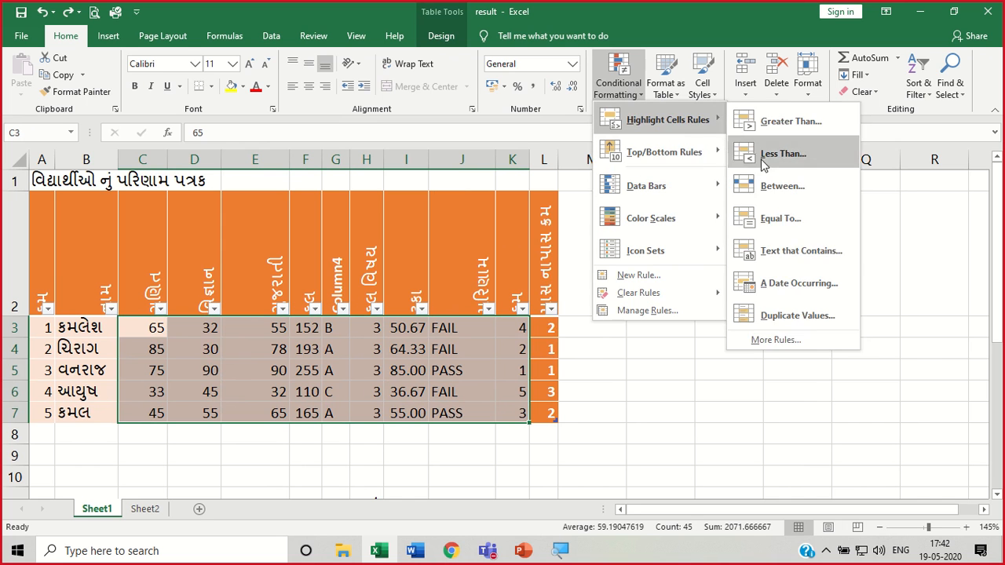
{"action": "left_click", "coordinate": [776, 251]}
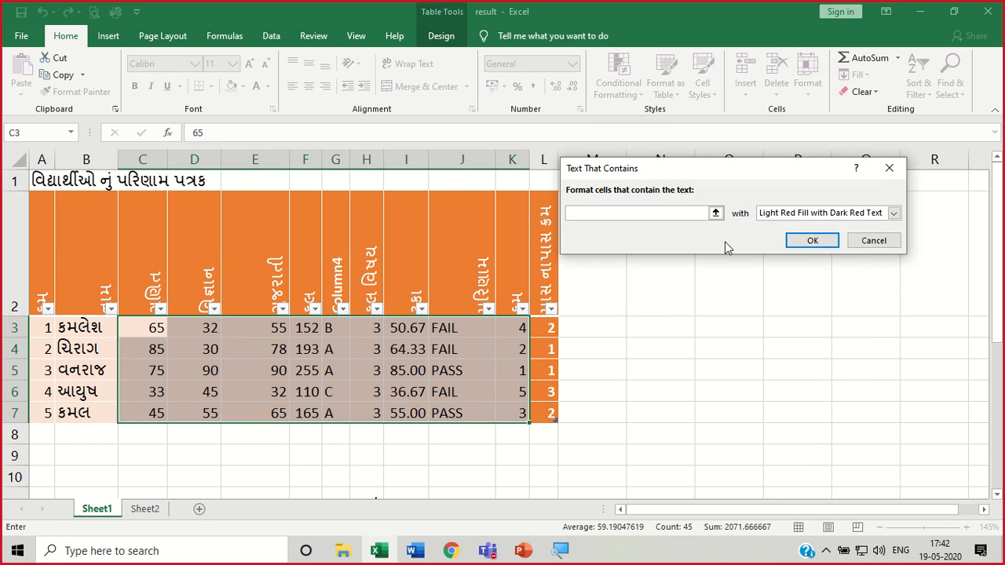
{"action": "type", "text": "A"}
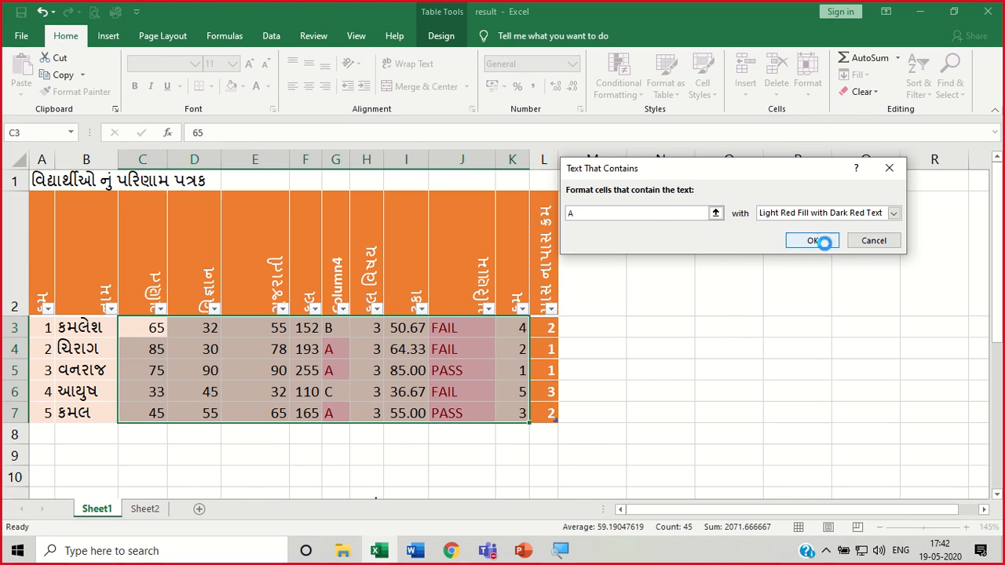
{"action": "left_click", "coordinate": [821, 240]}
{"action": "left_click", "coordinate": [740, 349]}
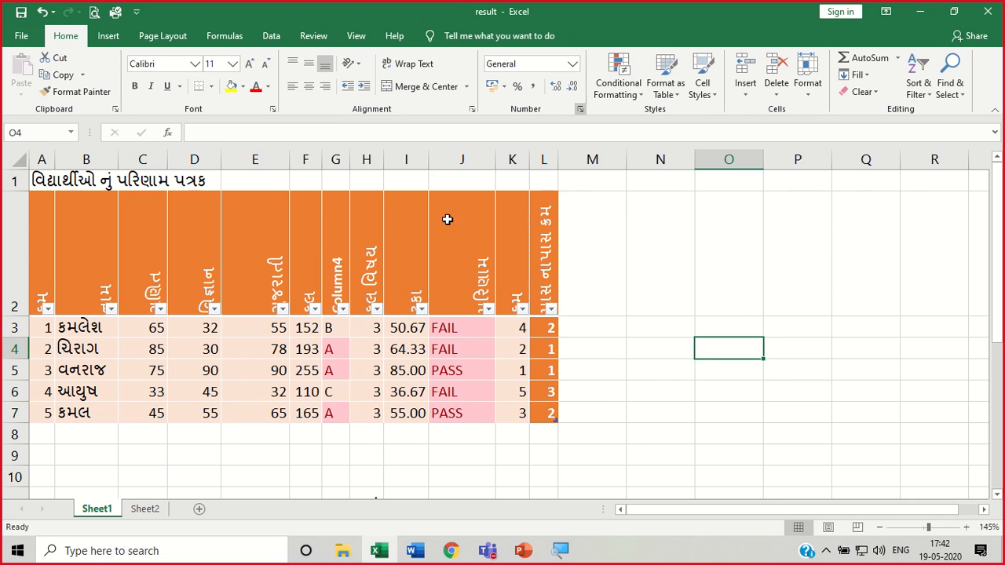
Clear the conditional formatting rules from the selected cells C3:J7.
{"action": "left_click_drag", "start_coordinate": [125, 328], "coordinate": [466, 408]}
{"action": "left_click", "coordinate": [619, 76]}
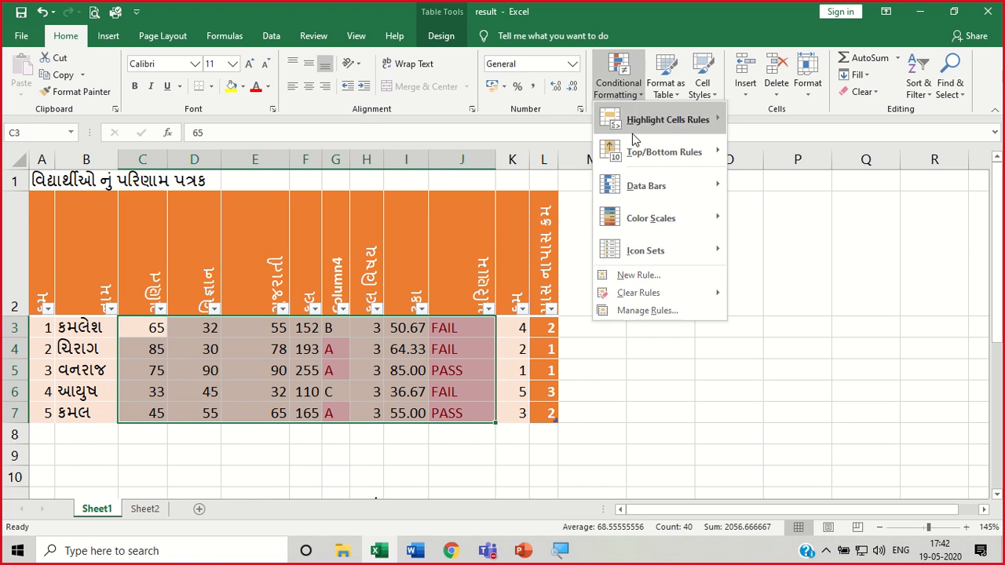
{"action": "mouse_move", "coordinate": [667, 292]}
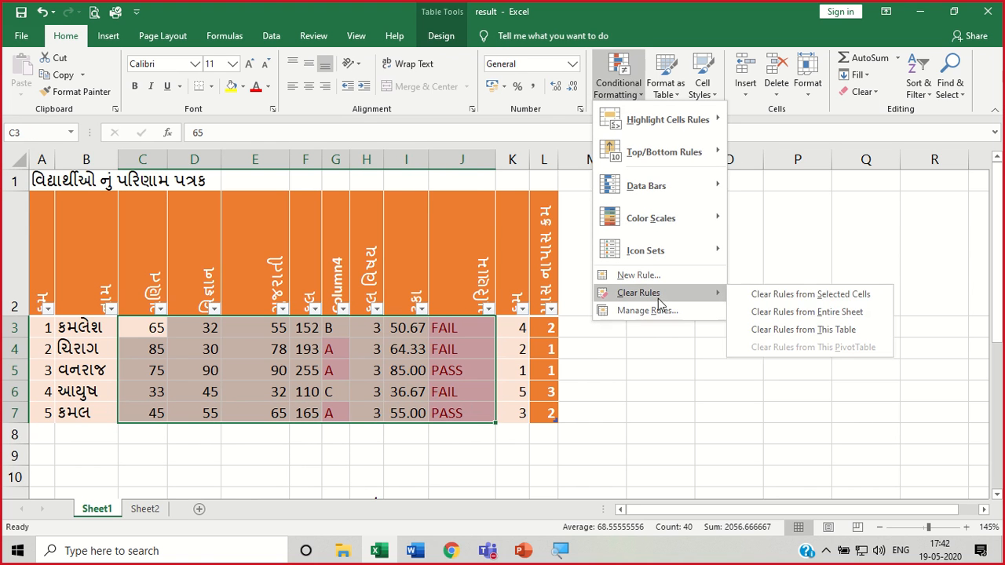
{"action": "left_click", "coordinate": [798, 295]}
{"action": "left_click", "coordinate": [777, 296]}
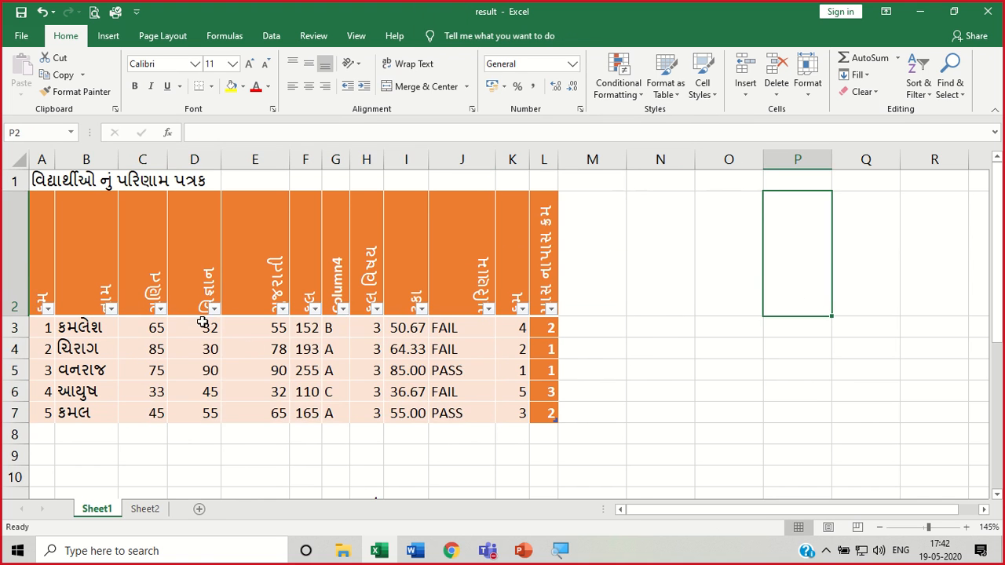
Review the date period choices of the A Date Occurring highlight rule for C3:J7 without applying the rule.
{"action": "left_click_drag", "start_coordinate": [153, 328], "coordinate": [476, 413]}
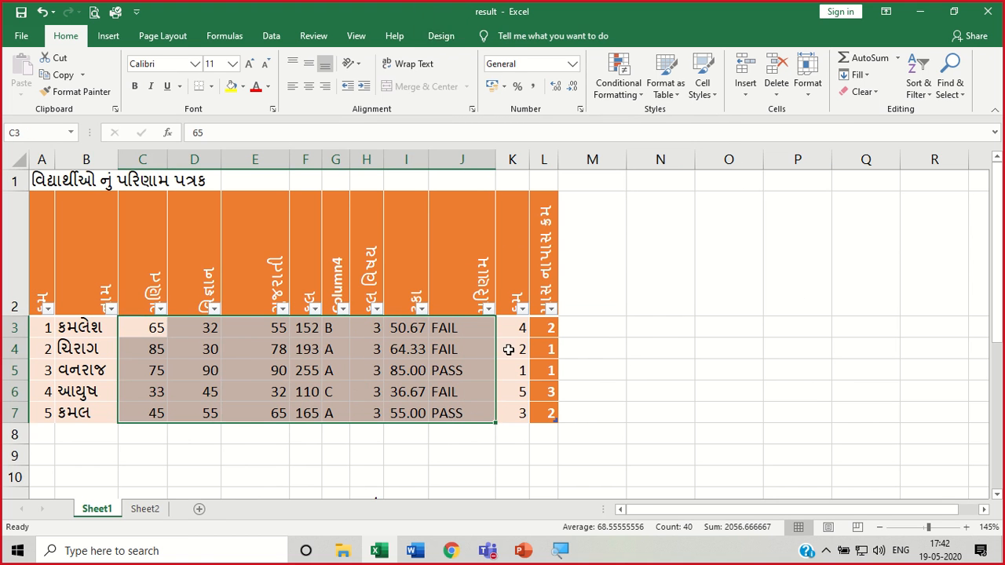
{"action": "left_click", "coordinate": [629, 79]}
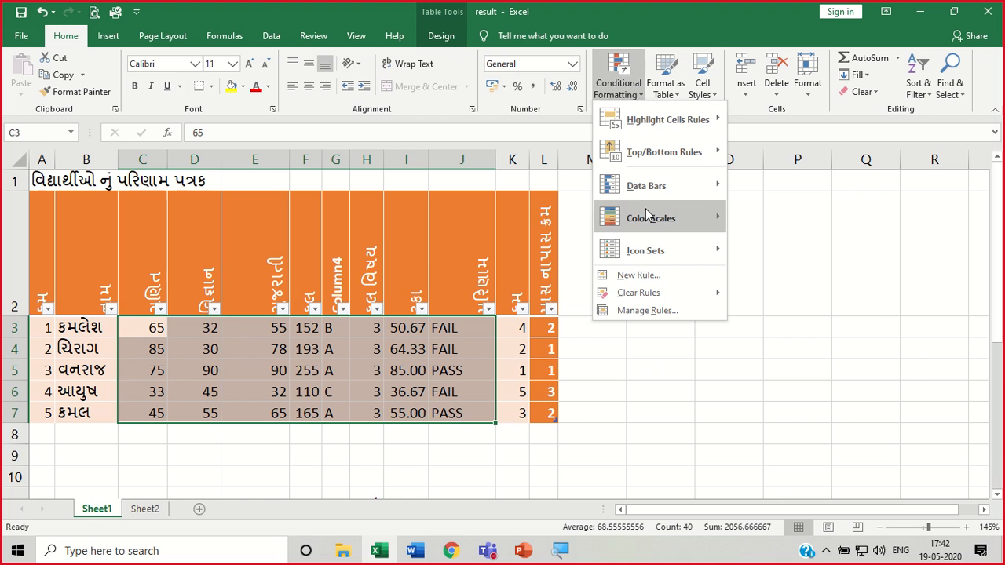
{"action": "mouse_move", "coordinate": [641, 213]}
{"action": "mouse_move", "coordinate": [675, 119]}
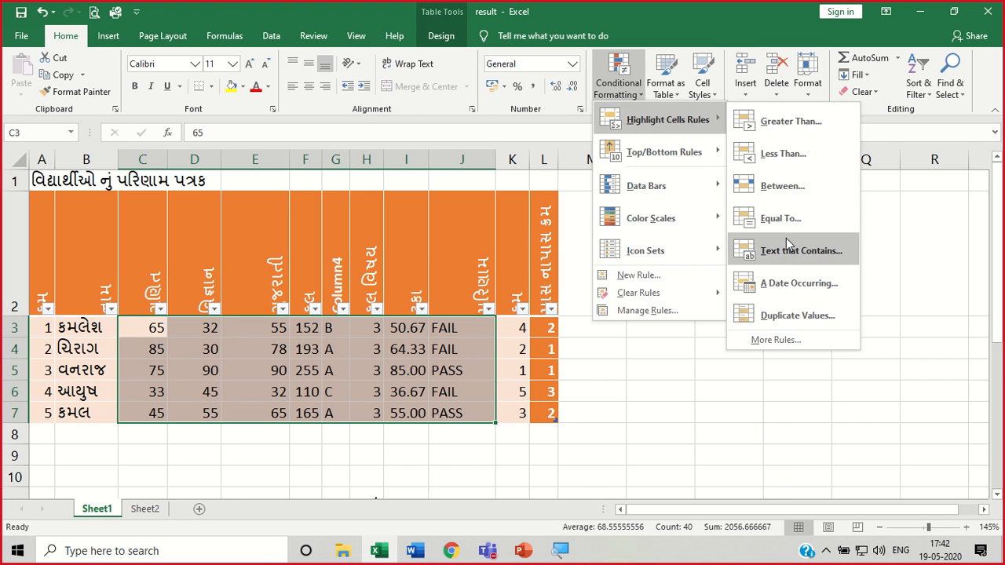
{"action": "left_click", "coordinate": [782, 283]}
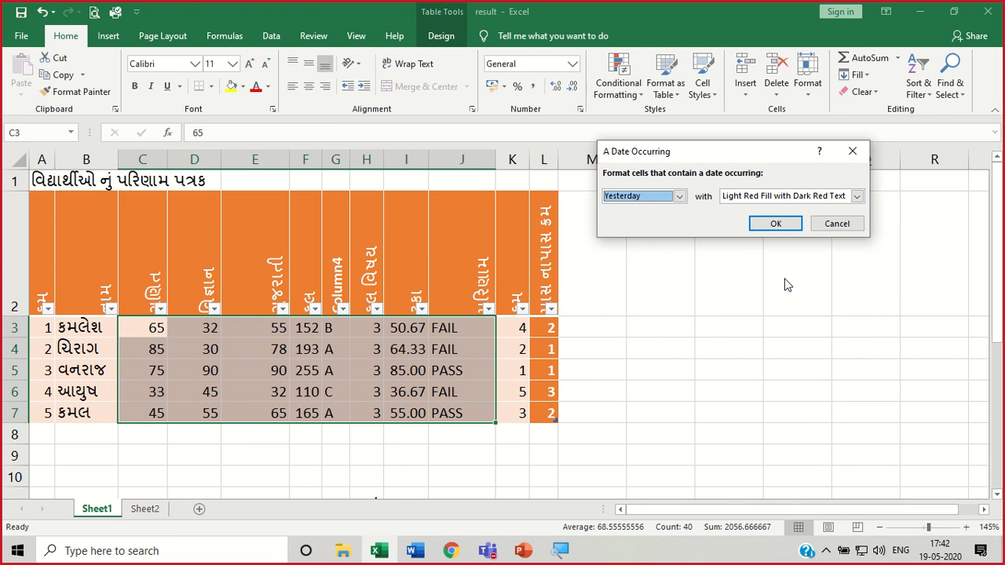
{"action": "left_click", "coordinate": [680, 196]}
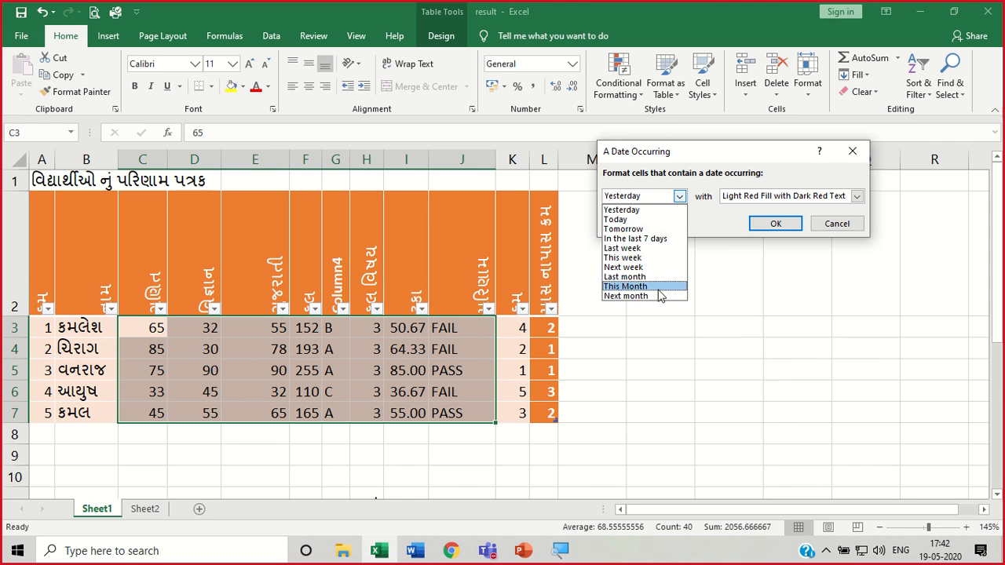
{"action": "left_click", "coordinate": [845, 225]}
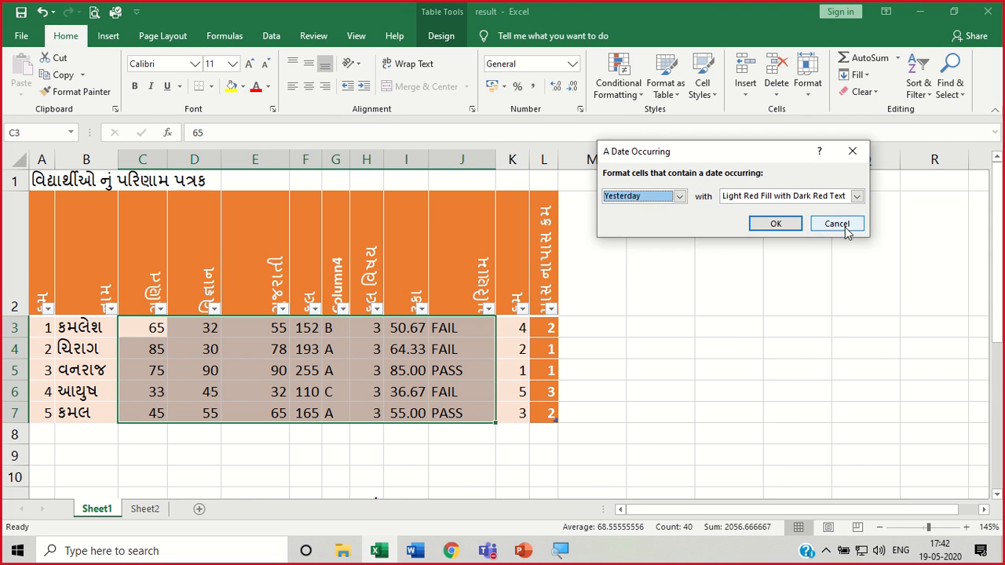
{"action": "left_click", "coordinate": [837, 226]}
Highlight duplicate values in C3:J7 with Light Red Fill with Dark Red Text.
{"action": "left_click", "coordinate": [618, 87]}
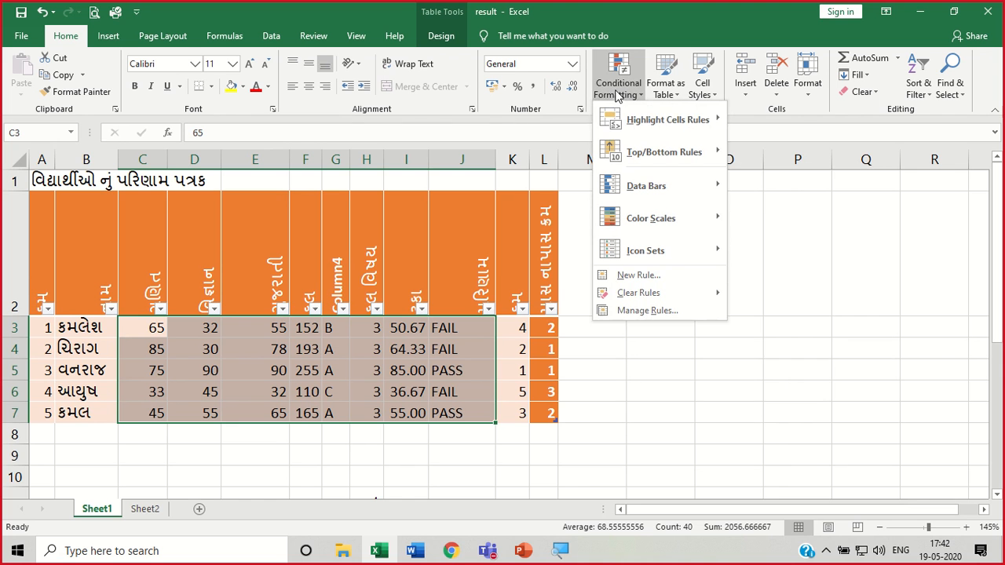
{"action": "mouse_move", "coordinate": [626, 118]}
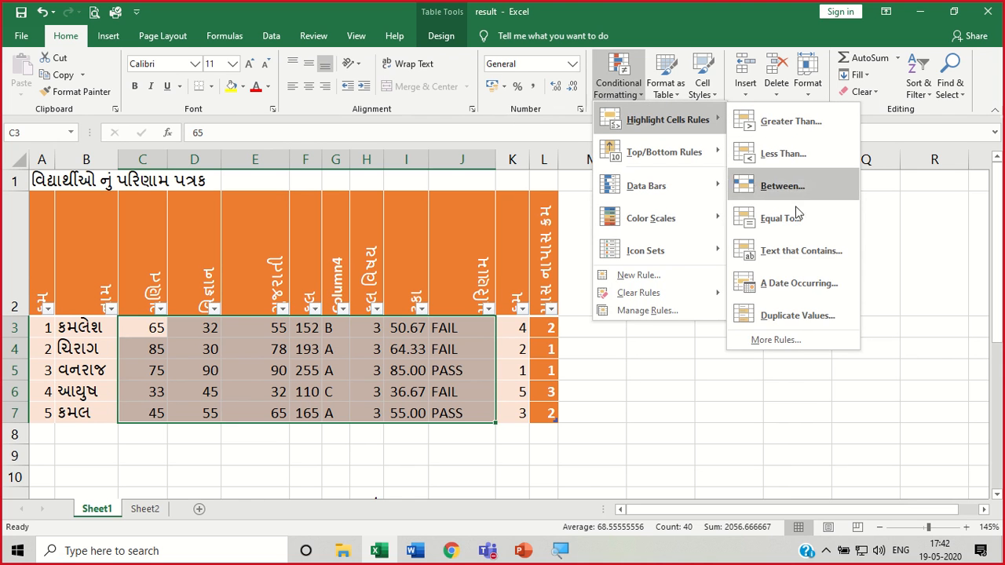
{"action": "left_click", "coordinate": [801, 312]}
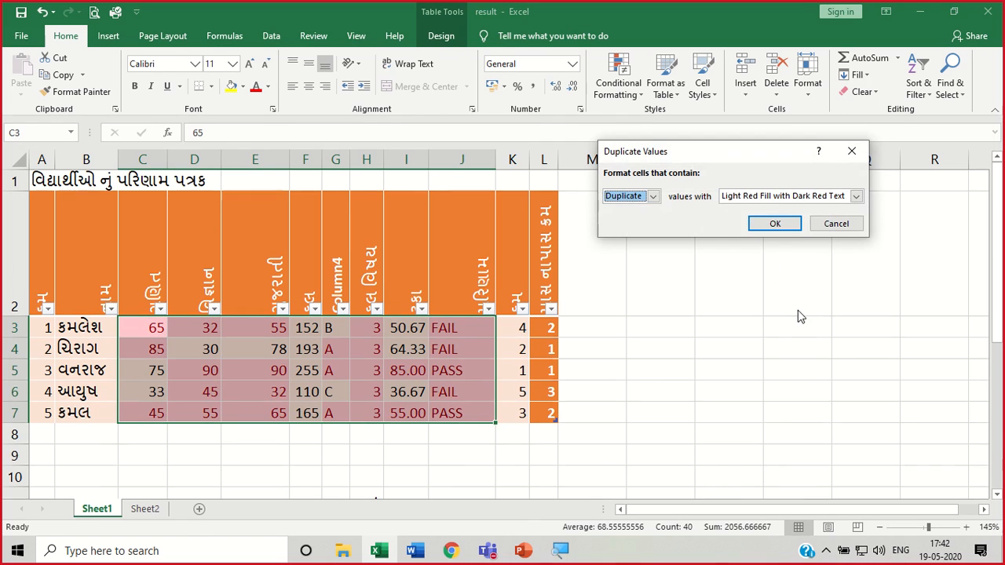
{"action": "left_click", "coordinate": [775, 224]}
{"action": "left_click", "coordinate": [747, 298]}
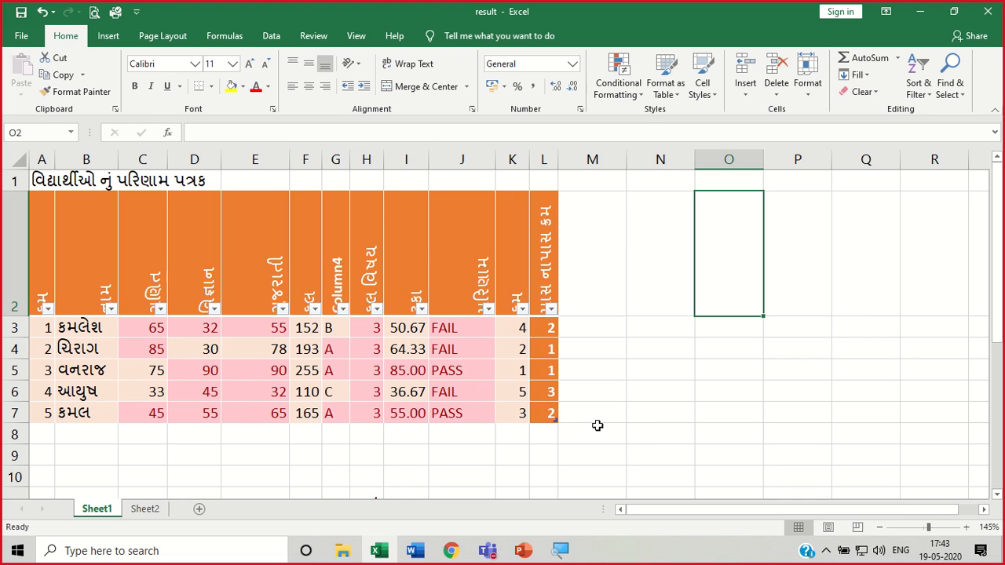
Clear the duplicate-value highlighting rules from the selected cells C3:J7.
{"action": "left_click_drag", "start_coordinate": [154, 325], "coordinate": [460, 415]}
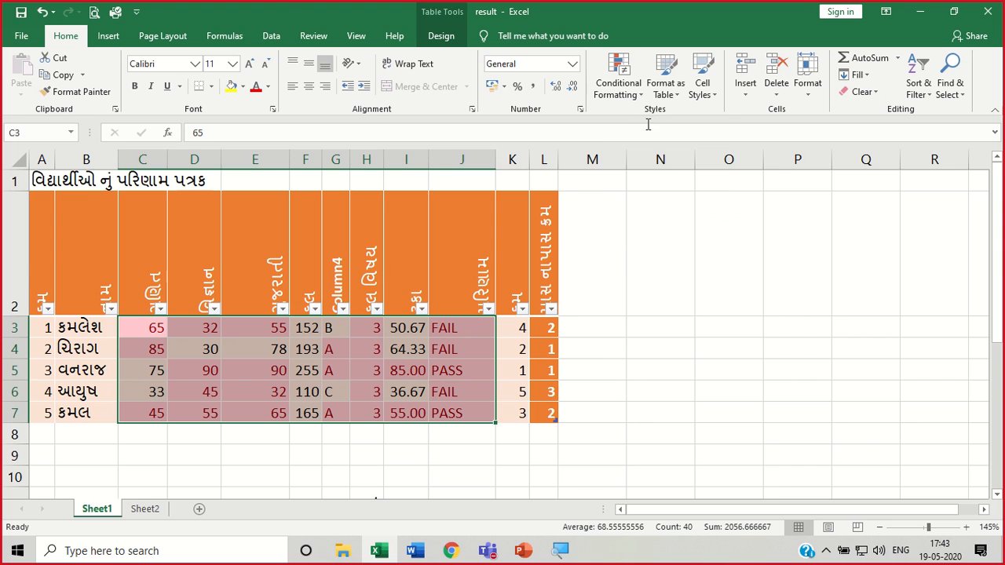
{"action": "left_click", "coordinate": [621, 83]}
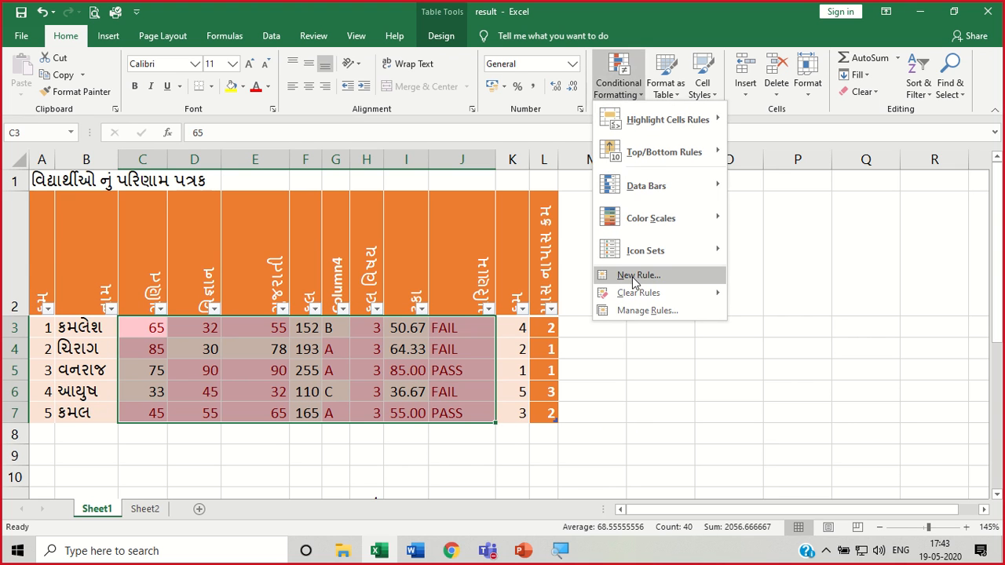
{"action": "mouse_move", "coordinate": [642, 293]}
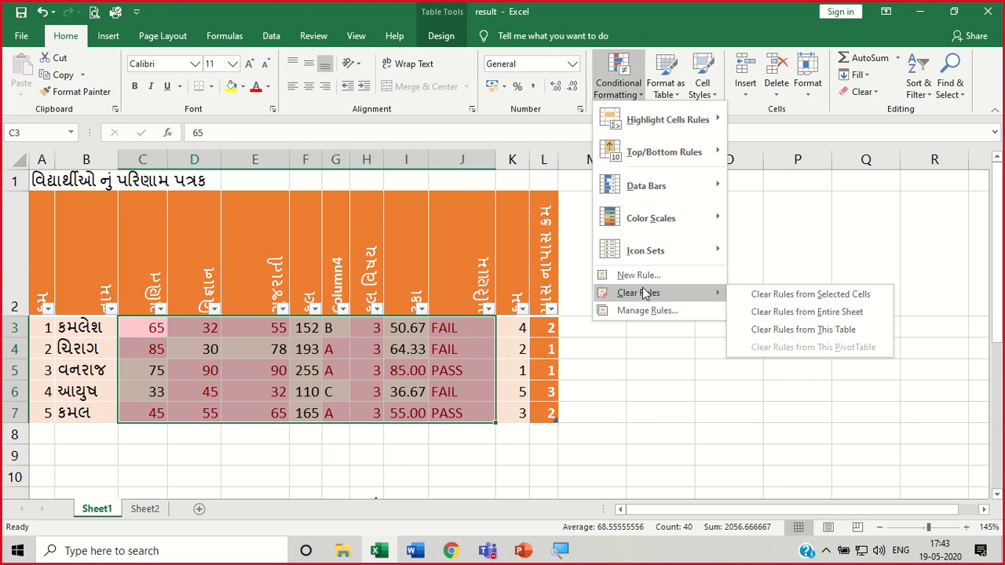
{"action": "left_click", "coordinate": [763, 293]}
{"action": "left_click", "coordinate": [765, 297]}
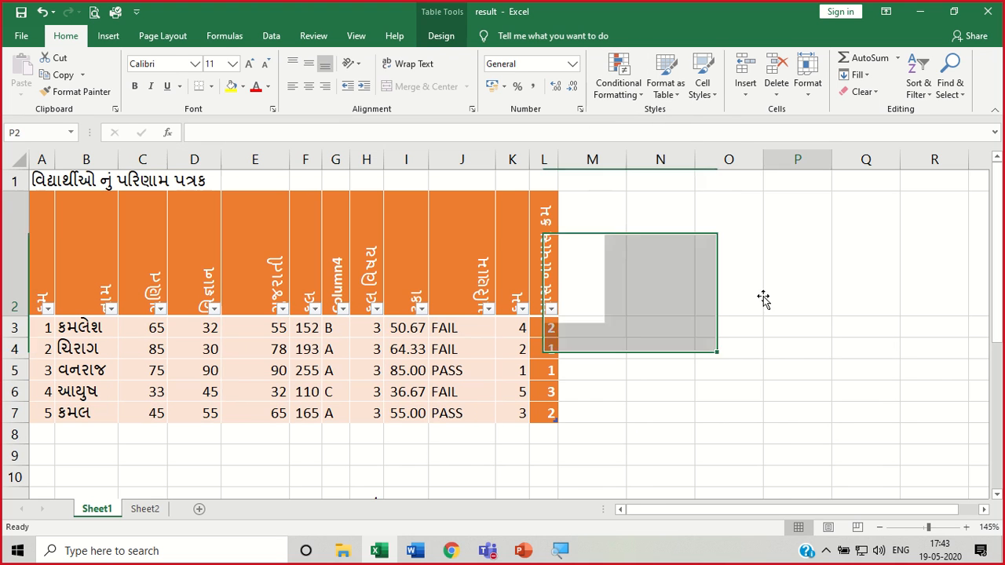
{"action": "left_click", "coordinate": [681, 343]}
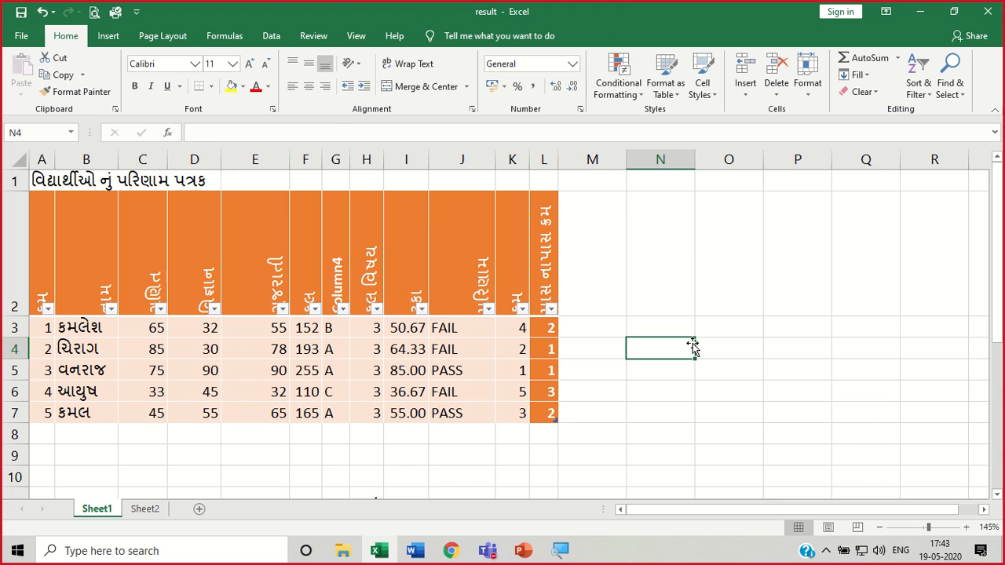
{"action": "left_click", "coordinate": [729, 251]}
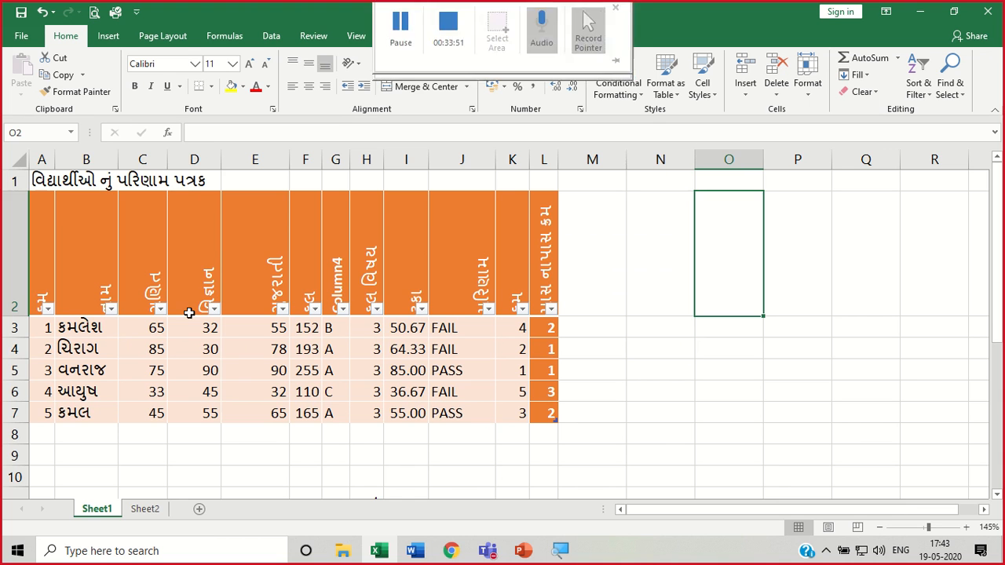
Apply blue gradient-fill data bars to the subject marks in C3:E7 and widen columns C, D and E.
{"action": "left_click_drag", "start_coordinate": [142, 325], "coordinate": [270, 410]}
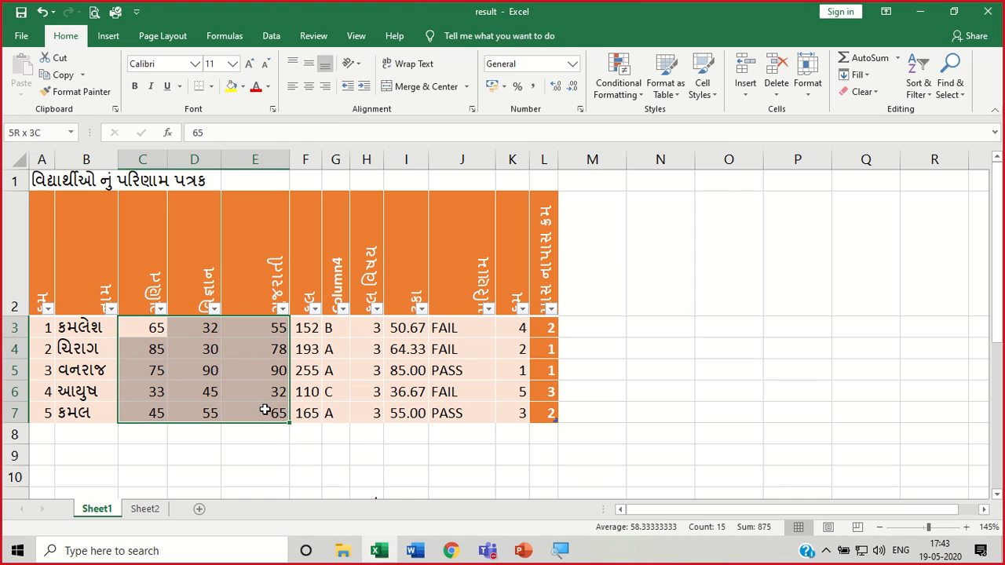
{"action": "left_click", "coordinate": [618, 82]}
{"action": "mouse_move", "coordinate": [632, 188]}
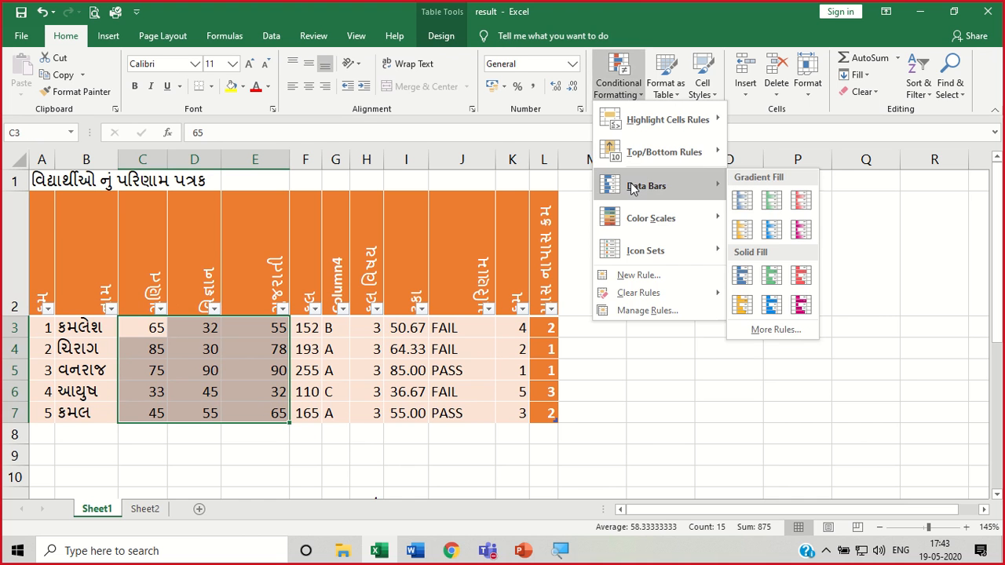
{"action": "left_click", "coordinate": [742, 203]}
{"action": "left_click", "coordinate": [711, 297]}
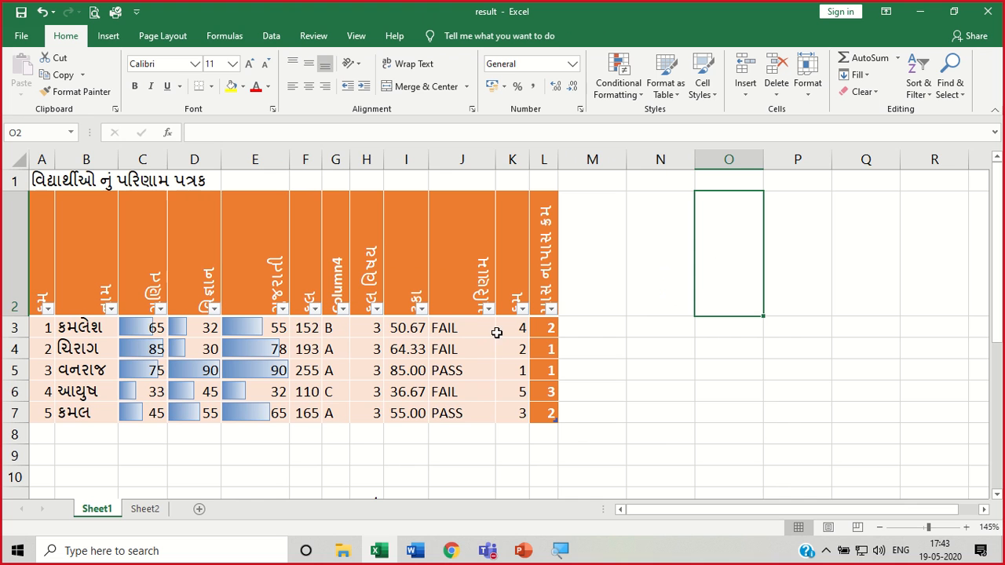
{"action": "left_click_drag", "start_coordinate": [168, 157], "coordinate": [299, 159]}
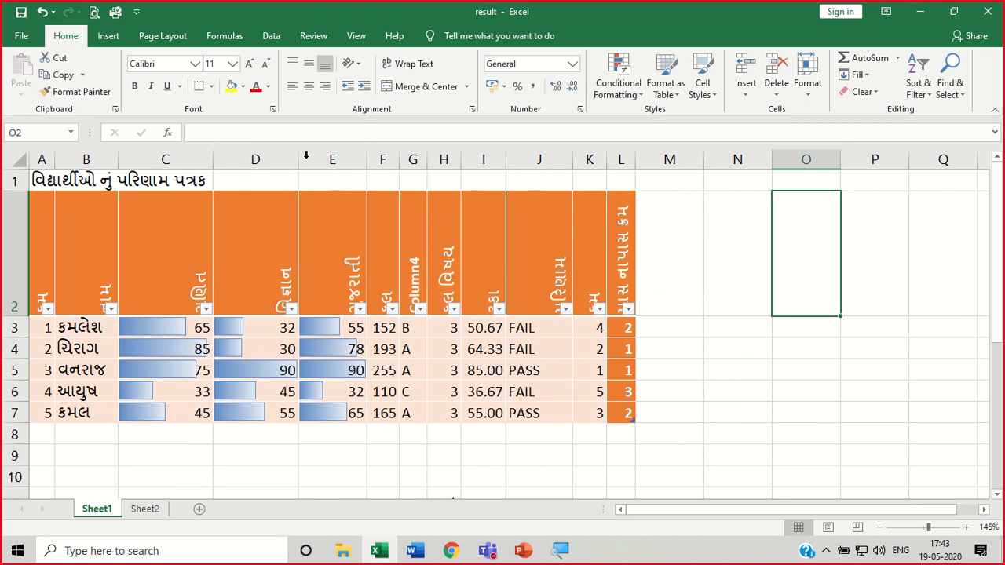
{"action": "left_click_drag", "start_coordinate": [399, 158], "coordinate": [423, 159]}
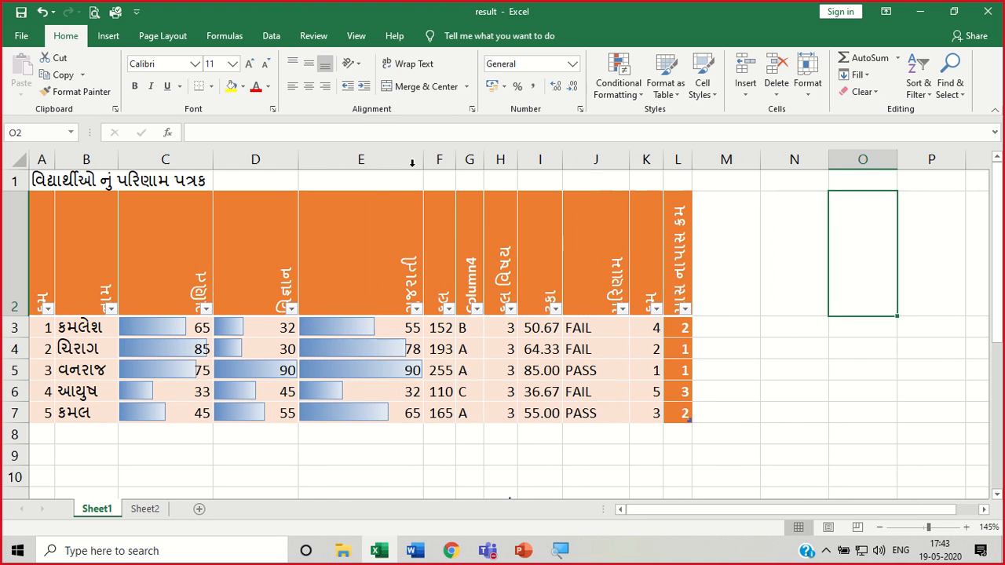
Change the first student's marks to 45 in D3 and 30 in C3.
{"action": "left_click", "coordinate": [275, 328]}
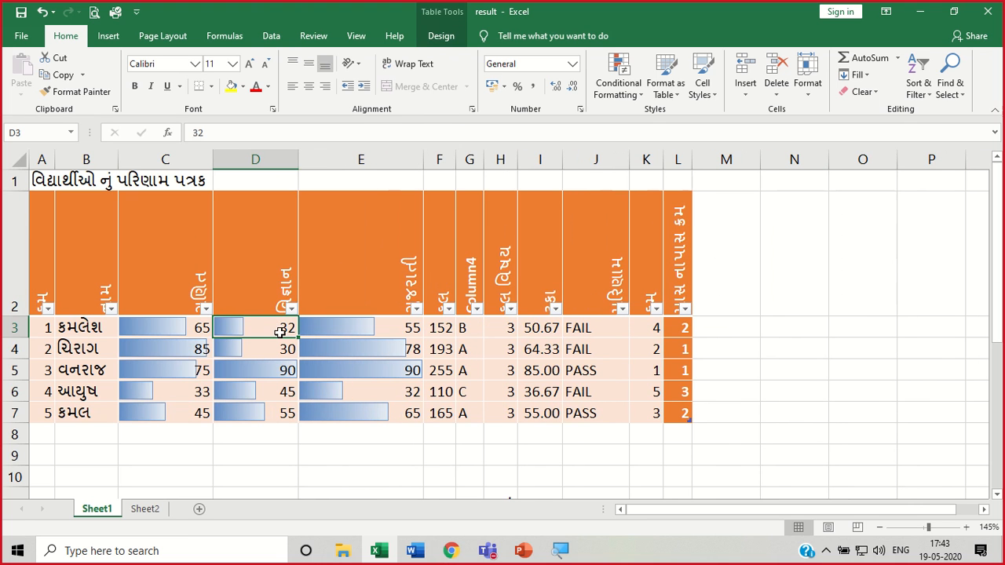
{"action": "type", "text": "45"}
{"action": "key", "text": "Return"}
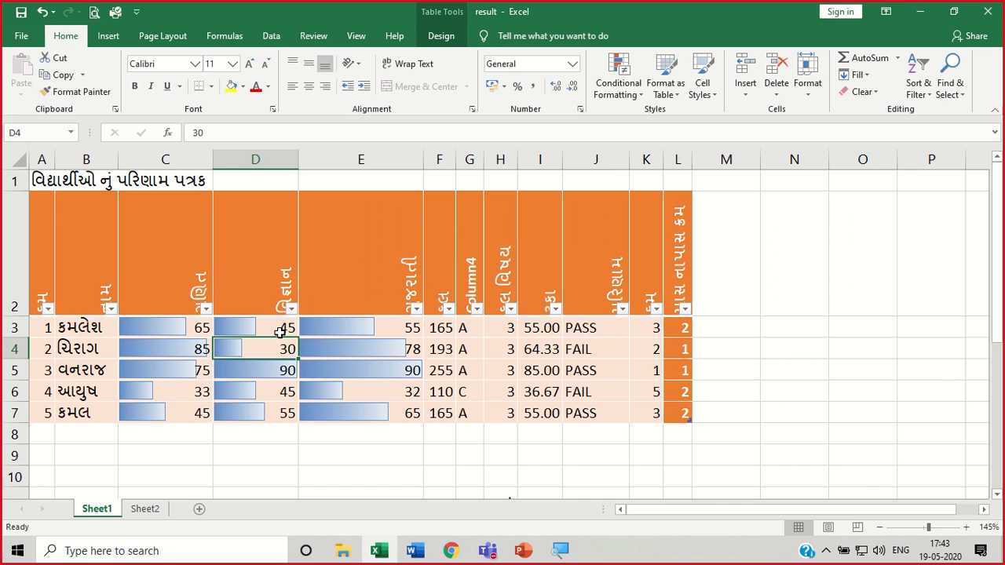
{"action": "key", "text": "Up"}
{"action": "key", "text": "Left"}
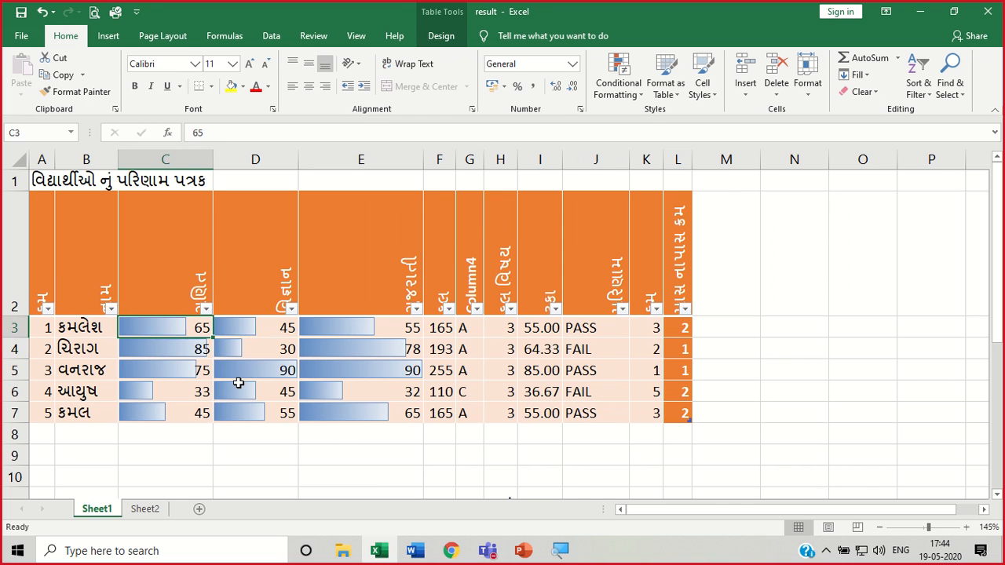
{"action": "type", "text": "30"}
{"action": "key", "text": "Return"}
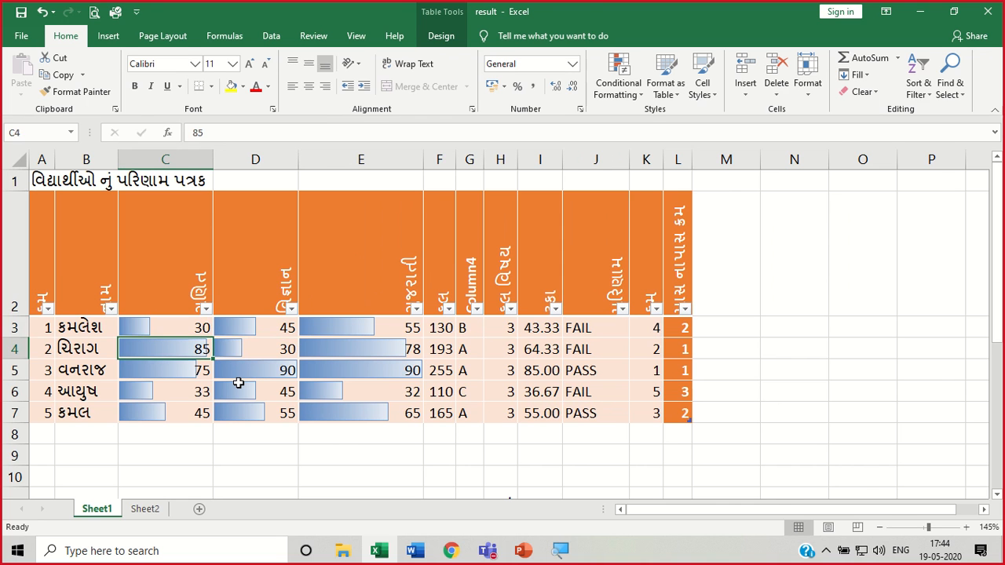
{"action": "left_click", "coordinate": [265, 459]}
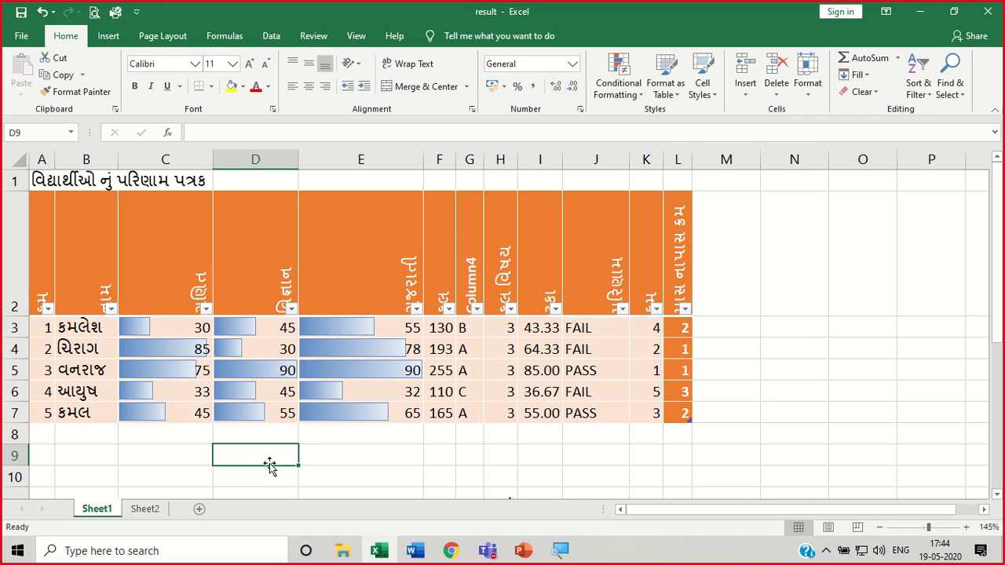
Widen column E further and set the first student's mark in E3 to 95.
{"action": "left_click_drag", "start_coordinate": [423, 157], "coordinate": [457, 158]}
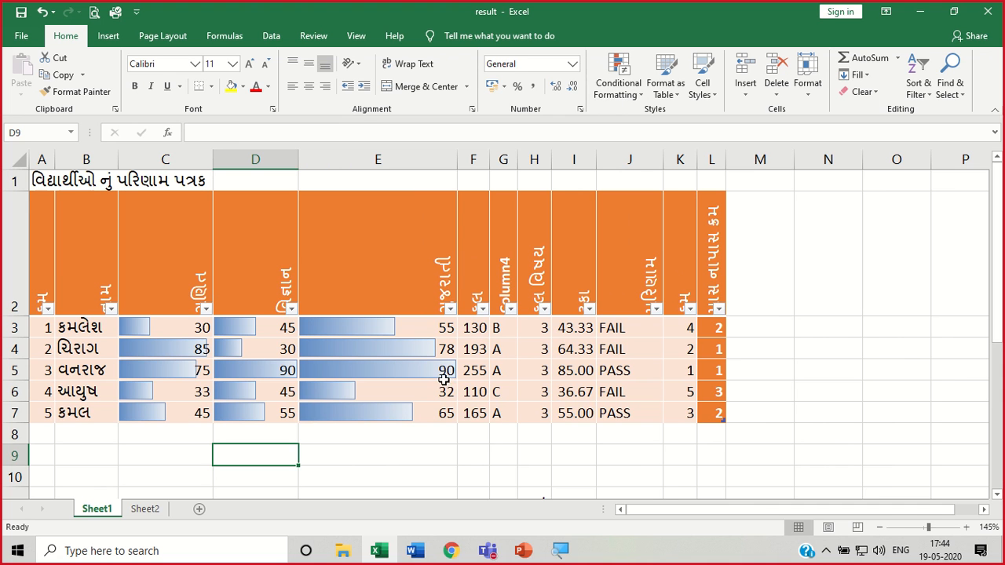
{"action": "left_click", "coordinate": [444, 326]}
{"action": "double_click", "coordinate": [446, 327]}
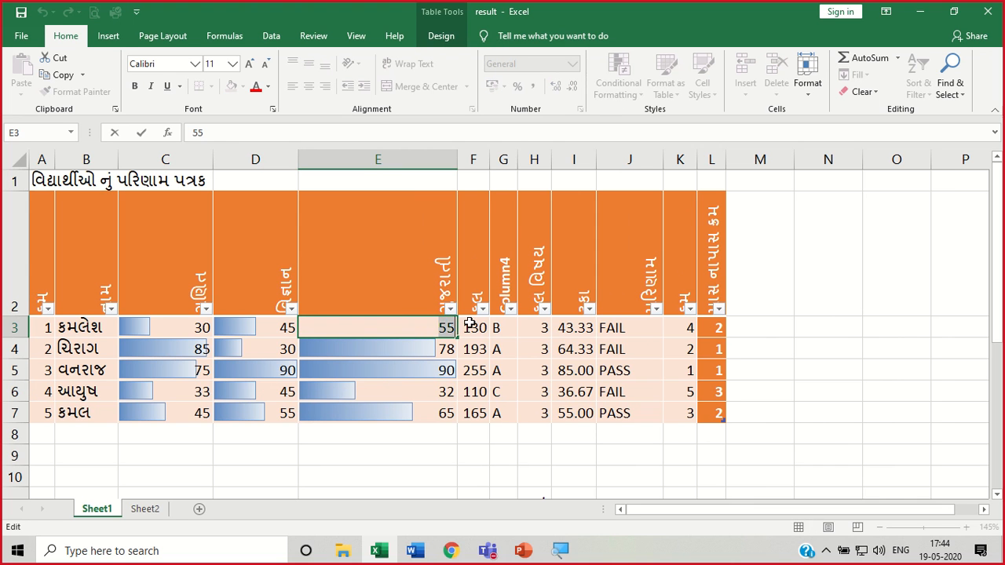
{"action": "type", "text": "9"}
{"action": "key", "text": "Return"}
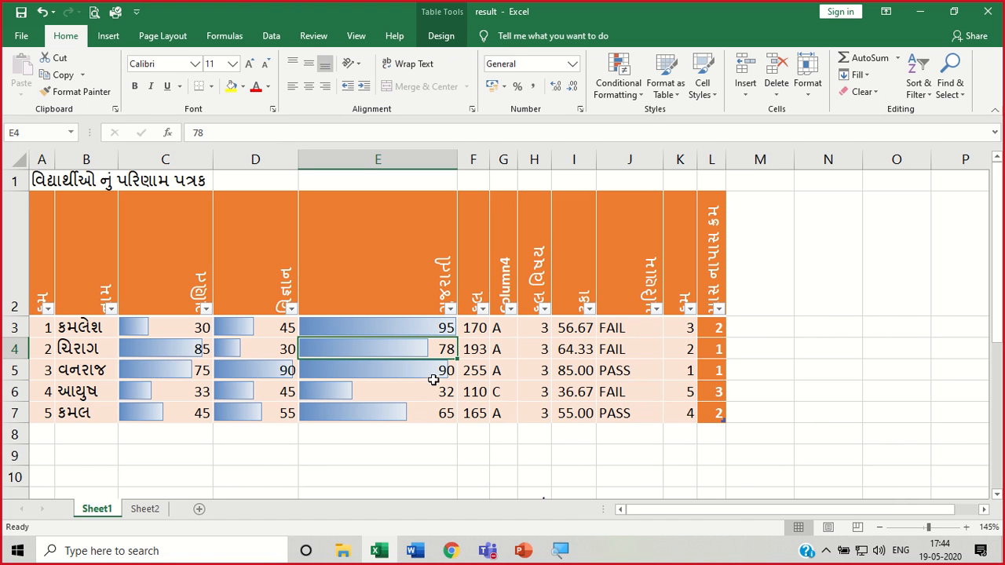
Clear the data bar formatting rules from the selected cells C3:K7.
{"action": "left_click", "coordinate": [143, 322]}
{"action": "left_click_drag", "start_coordinate": [143, 322], "coordinate": [681, 415]}
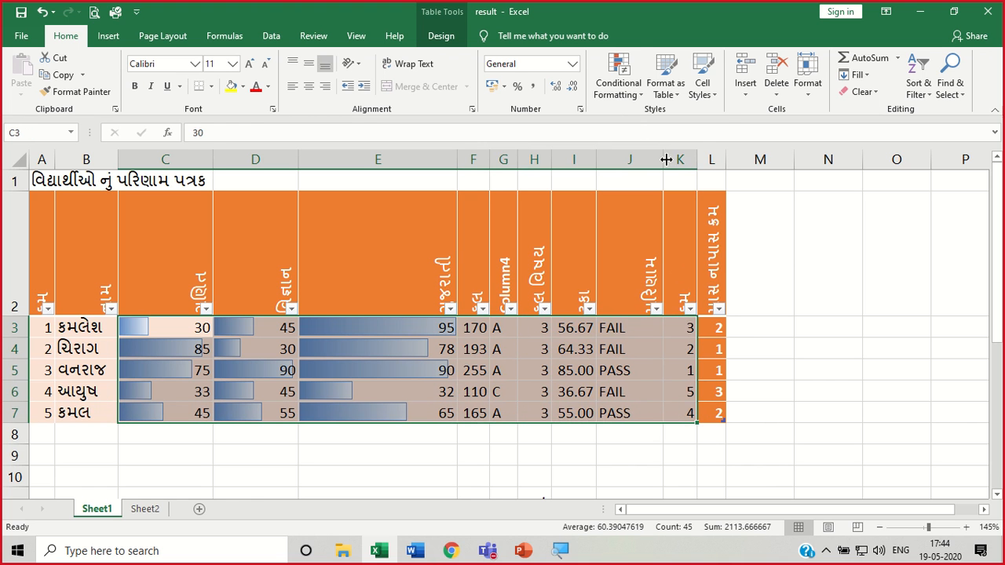
{"action": "left_click", "coordinate": [618, 82]}
{"action": "mouse_move", "coordinate": [655, 294]}
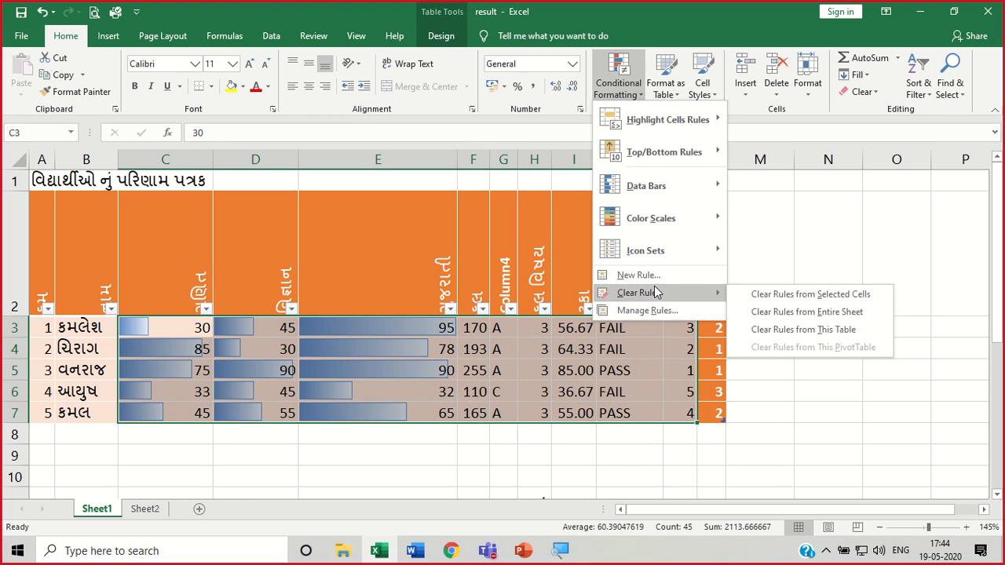
{"action": "left_click", "coordinate": [763, 296]}
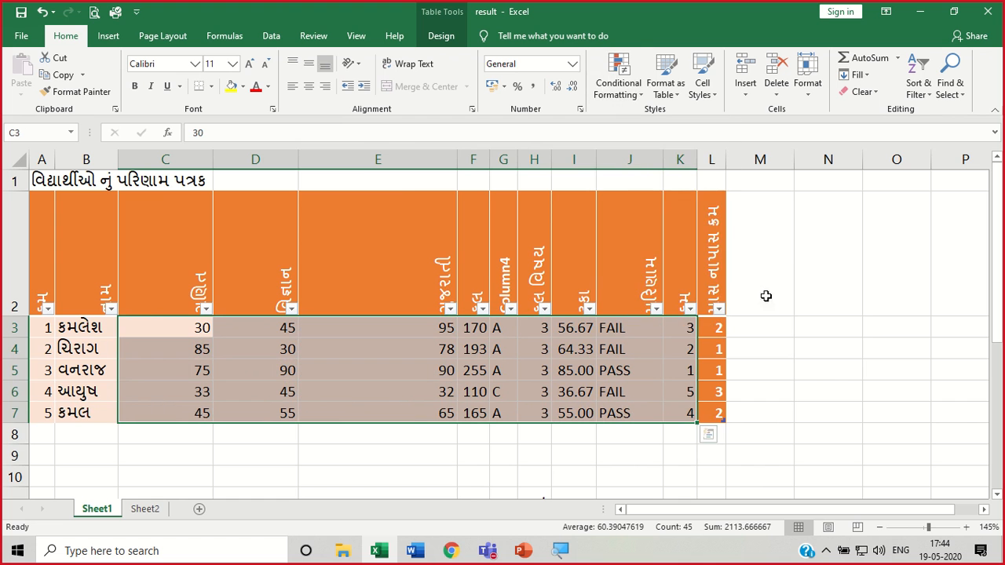
Try the 4 Ratings icon set on C3:K7 and undo it.
{"action": "left_click", "coordinate": [634, 90]}
{"action": "mouse_move", "coordinate": [654, 218]}
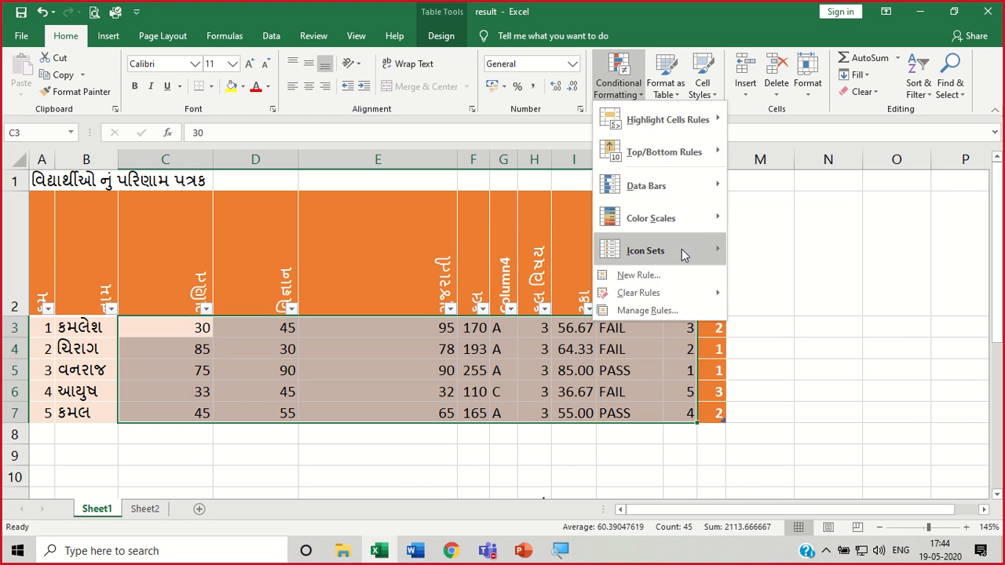
{"action": "mouse_move", "coordinate": [683, 254]}
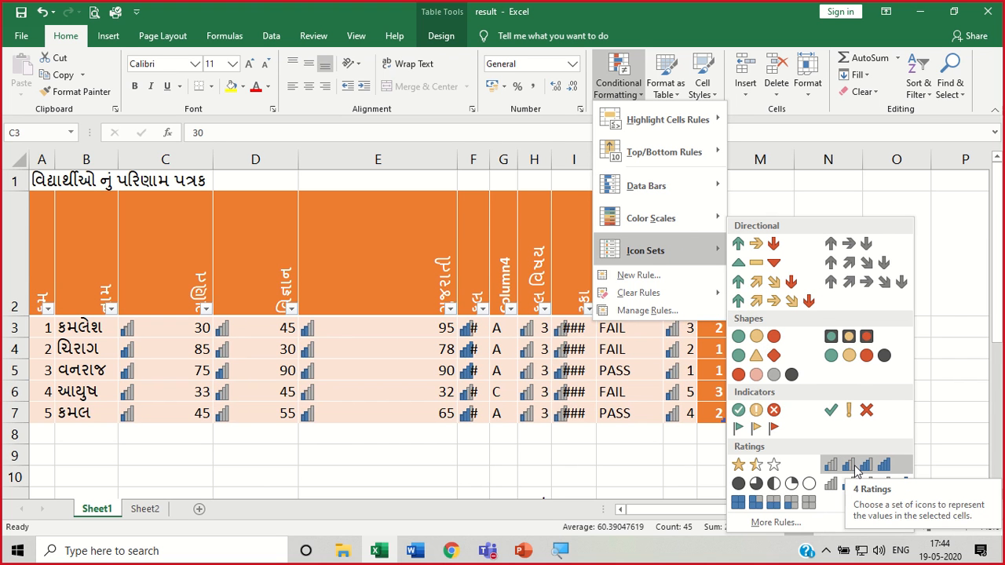
{"action": "left_click", "coordinate": [858, 470]}
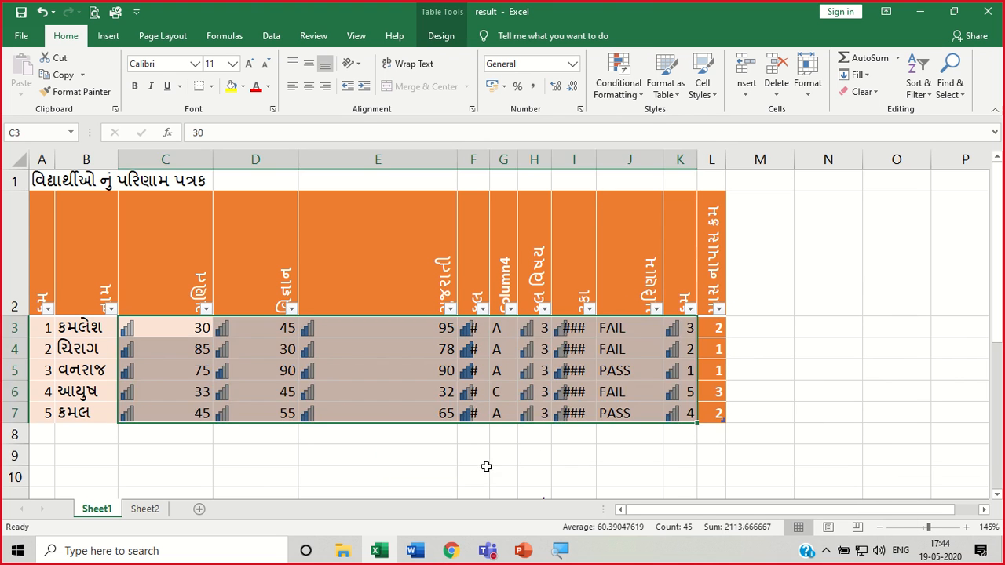
{"action": "left_click", "coordinate": [482, 471]}
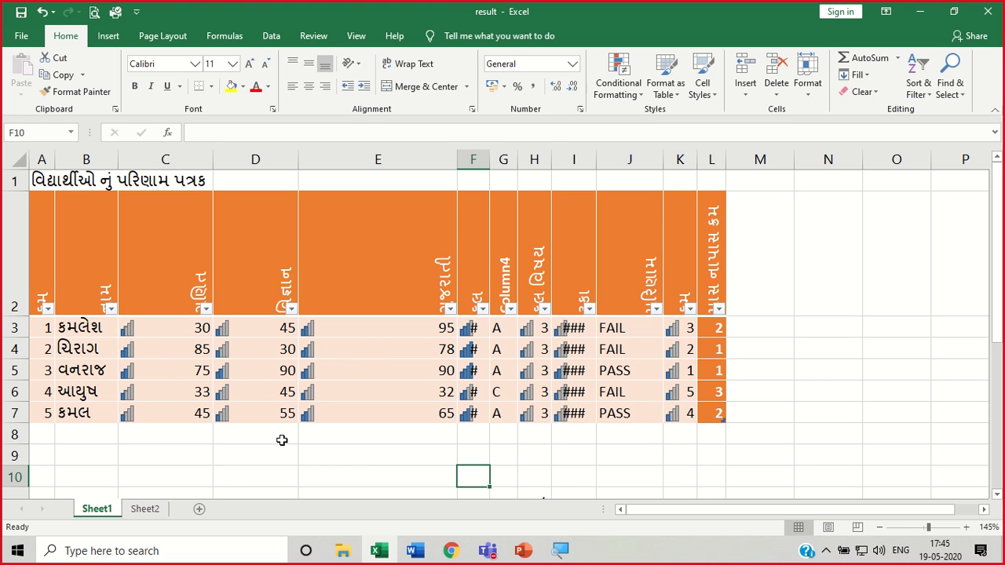
{"action": "key", "text": "ctrl+z"}
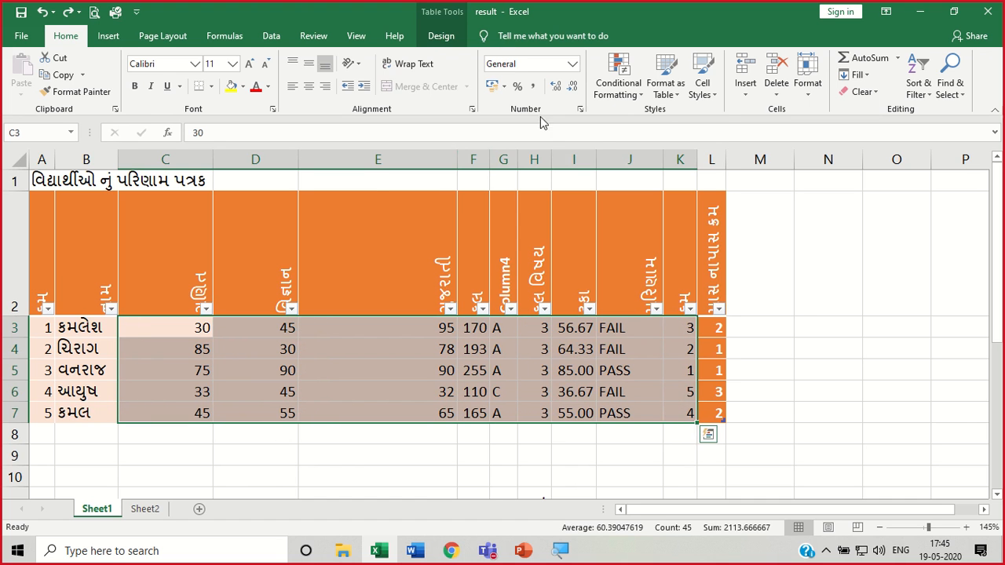
Clear any remaining conditional formatting rules from the selected cells C3:K7.
{"action": "left_click", "coordinate": [605, 101]}
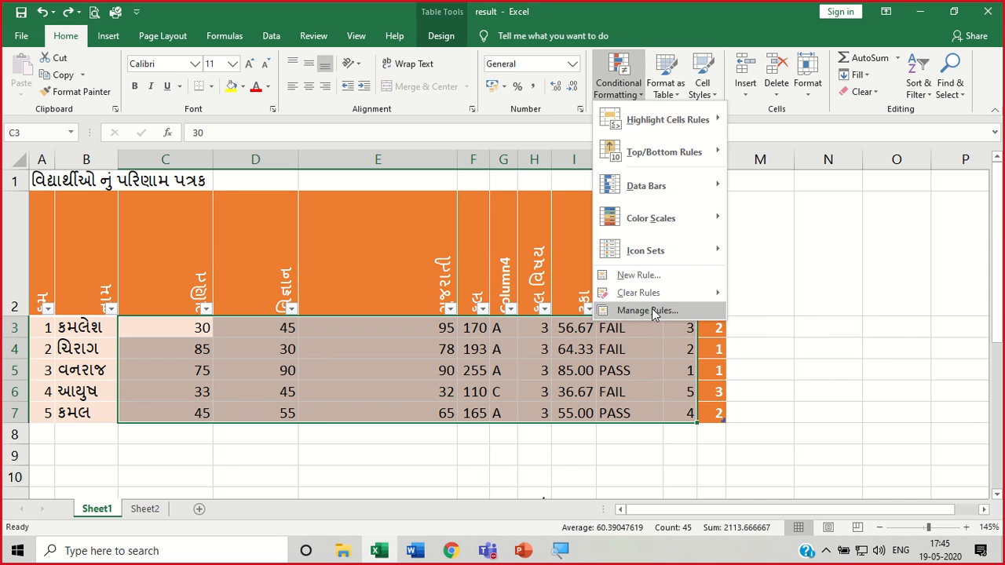
{"action": "mouse_move", "coordinate": [649, 297]}
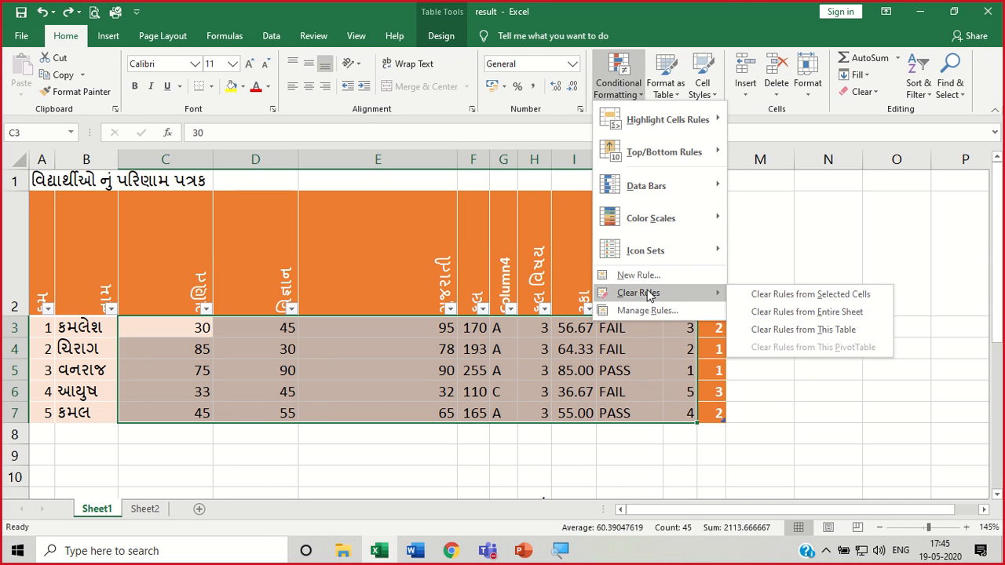
{"action": "left_click", "coordinate": [764, 294]}
{"action": "left_click", "coordinate": [845, 299]}
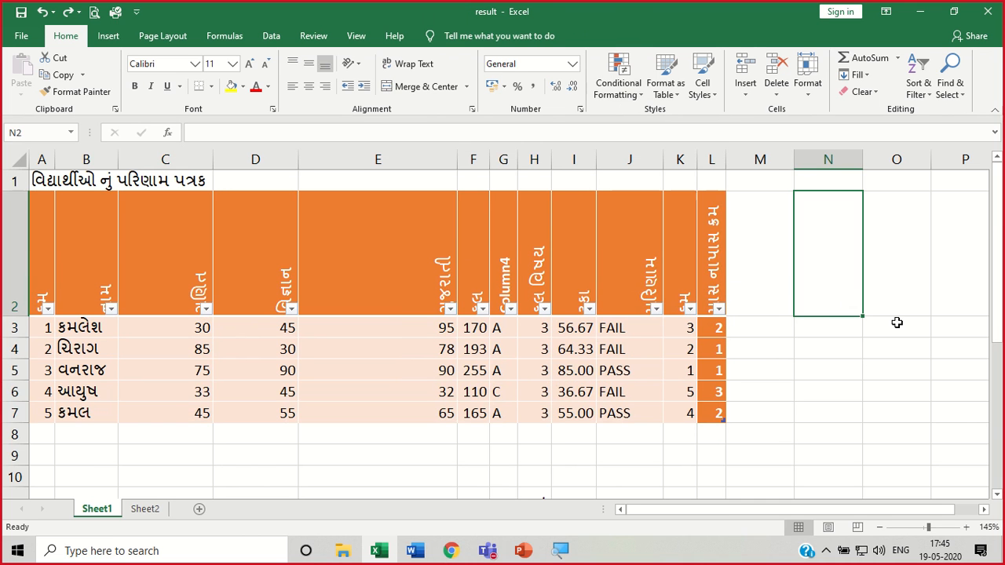